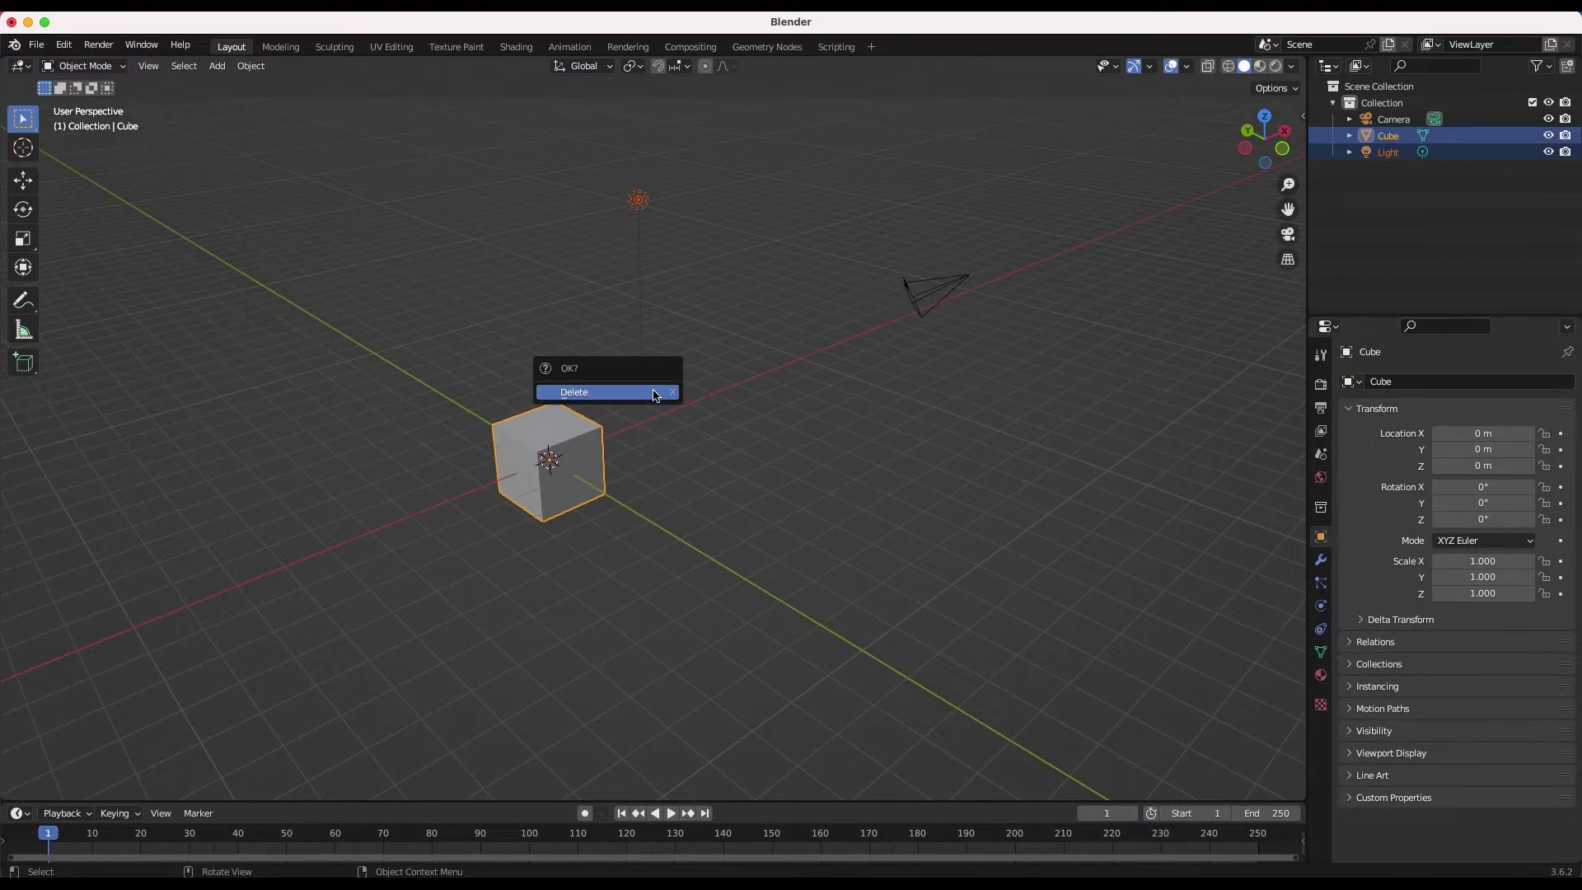
Step: Delete the default cube and light from the scene, keeping the camera
click(655, 392)
shift+scroll(547, 414, up, 3)
click(1039, 329)
Step: Add a UV sphere at the world origin and increase its segment and ring counts
key(shift+a)
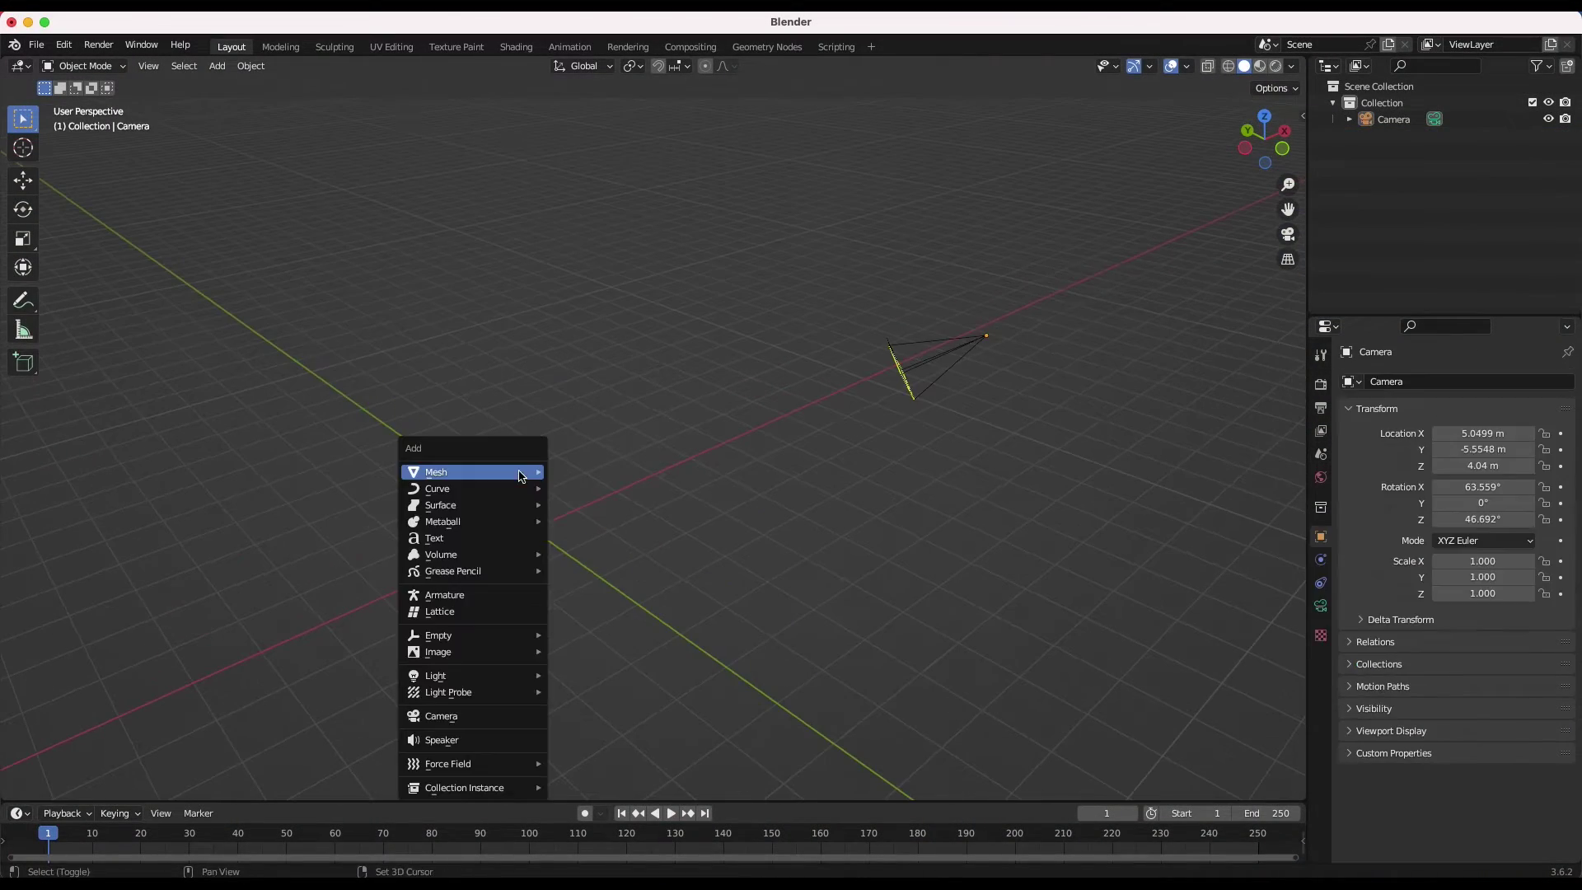
mouse_move(522, 473)
click(786, 474)
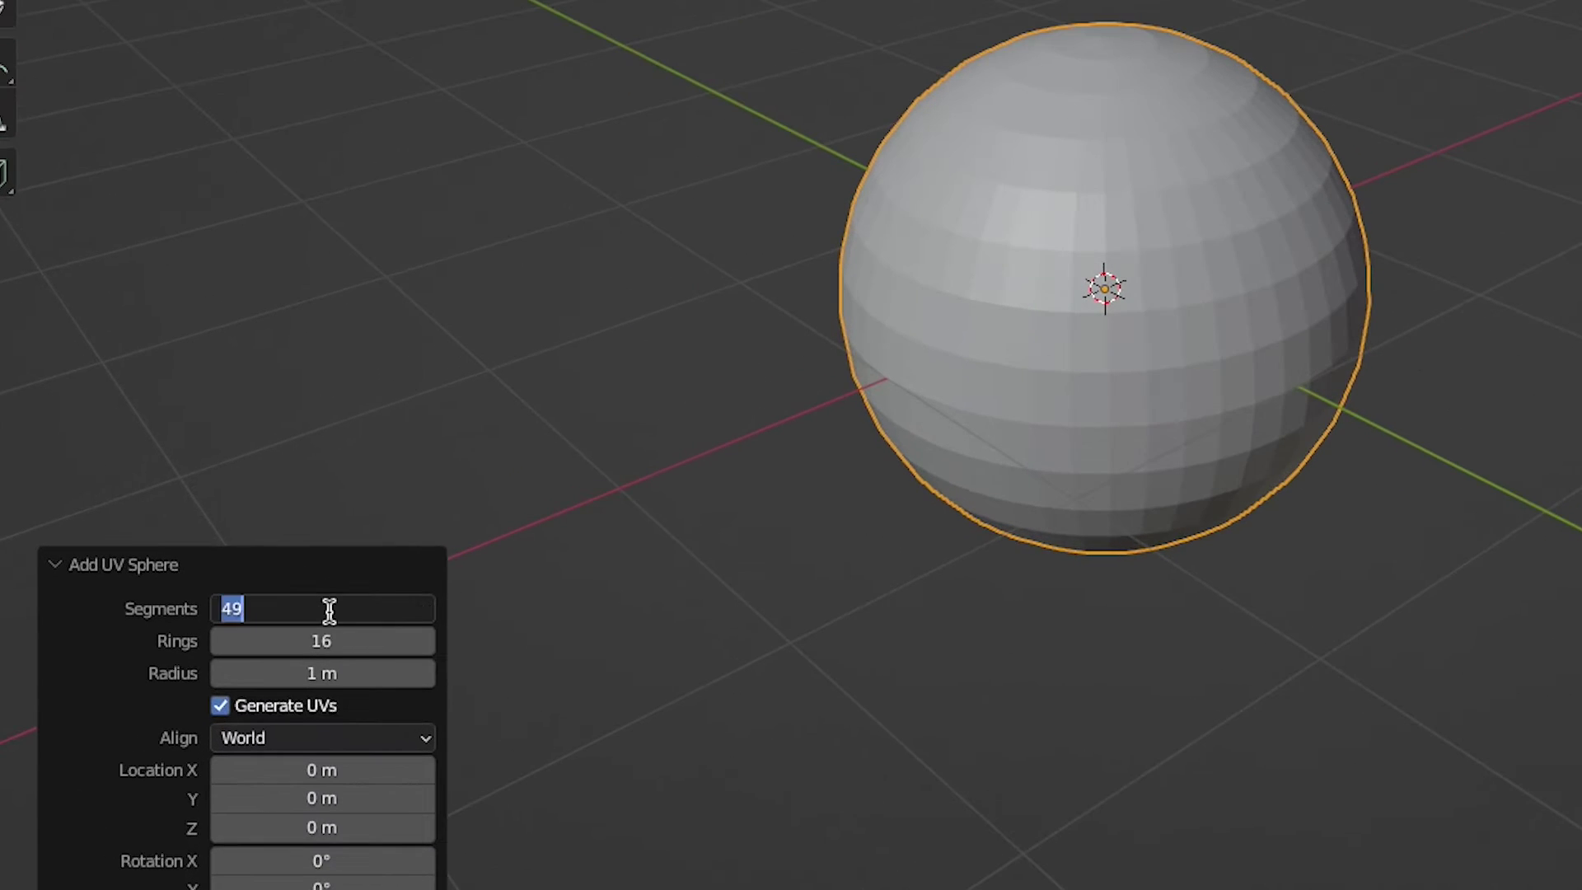
drag(336, 643, 355, 643)
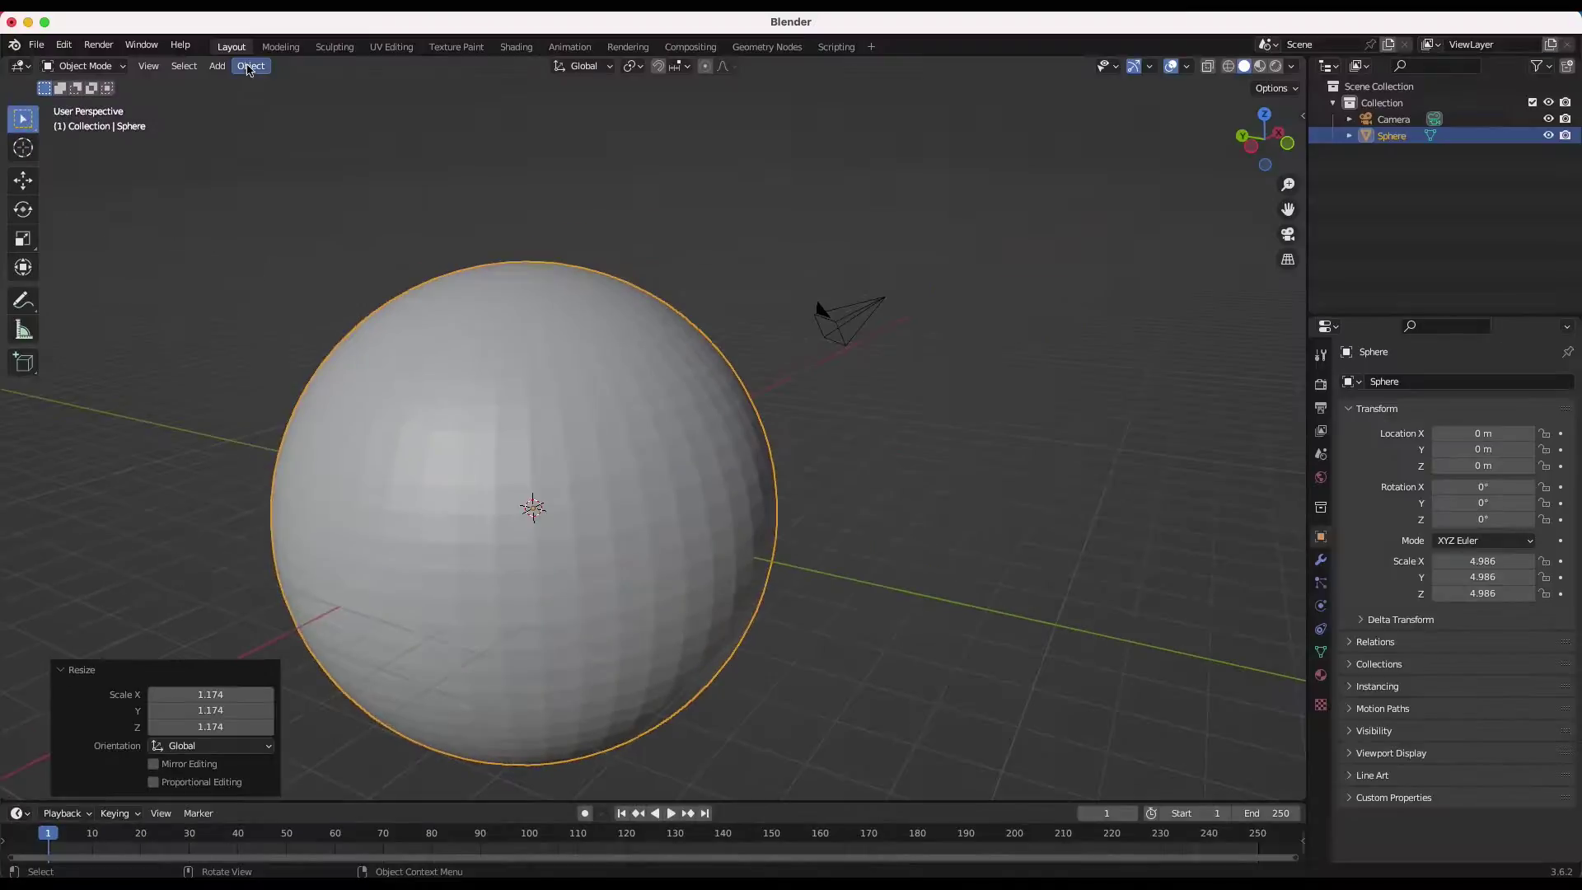
Step: Apply smooth shading to the enlarged sphere
click(247, 68)
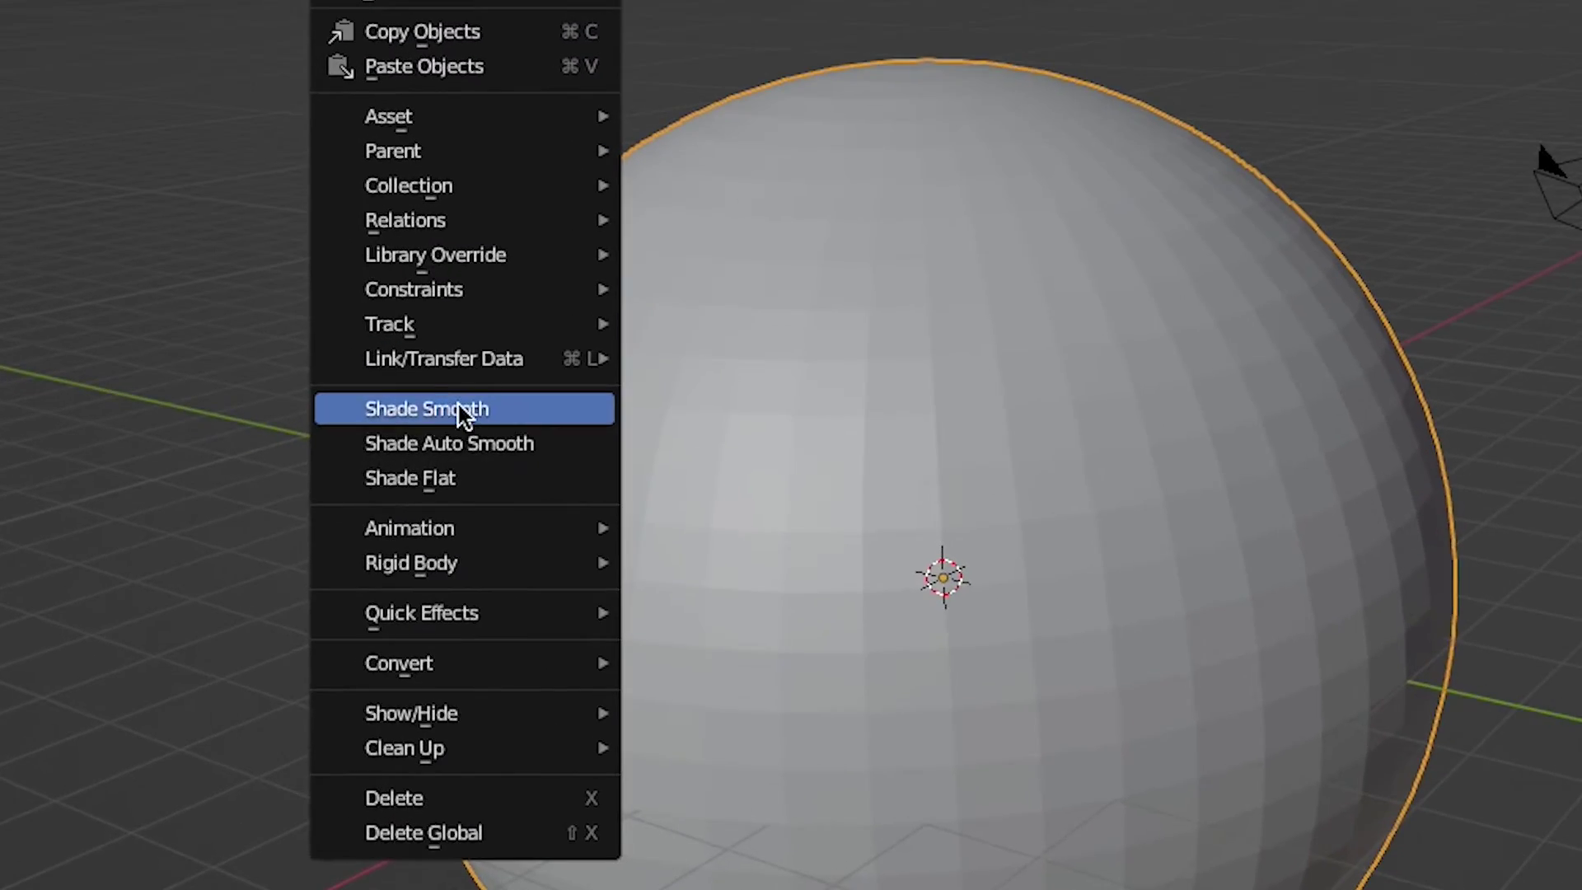
click(432, 412)
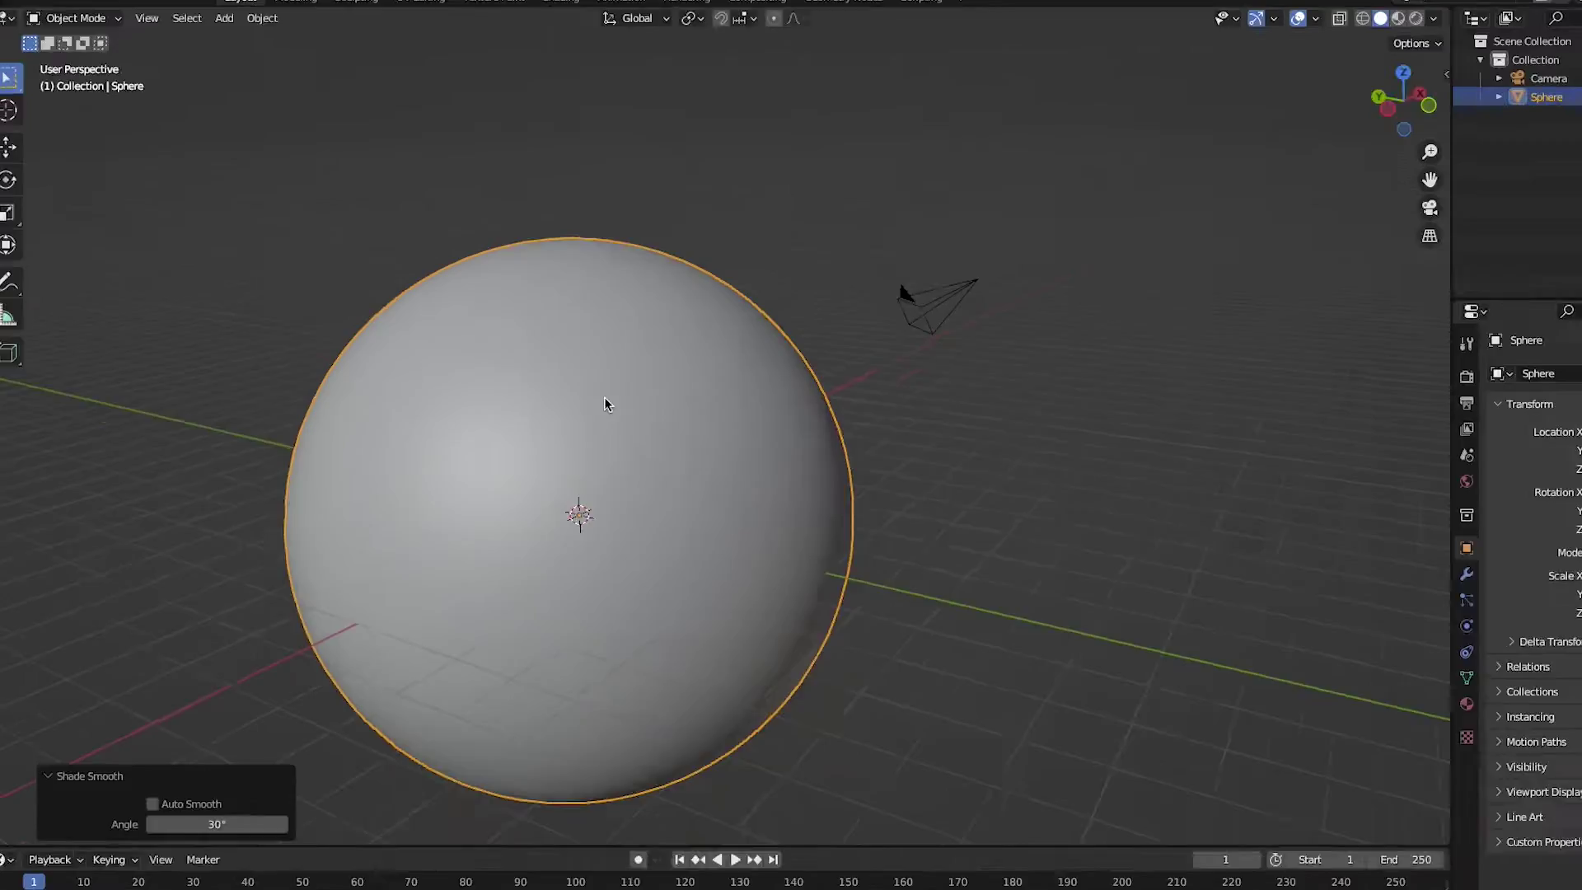
scroll(555, 402, right, 5)
scroll(555, 402, left, 10)
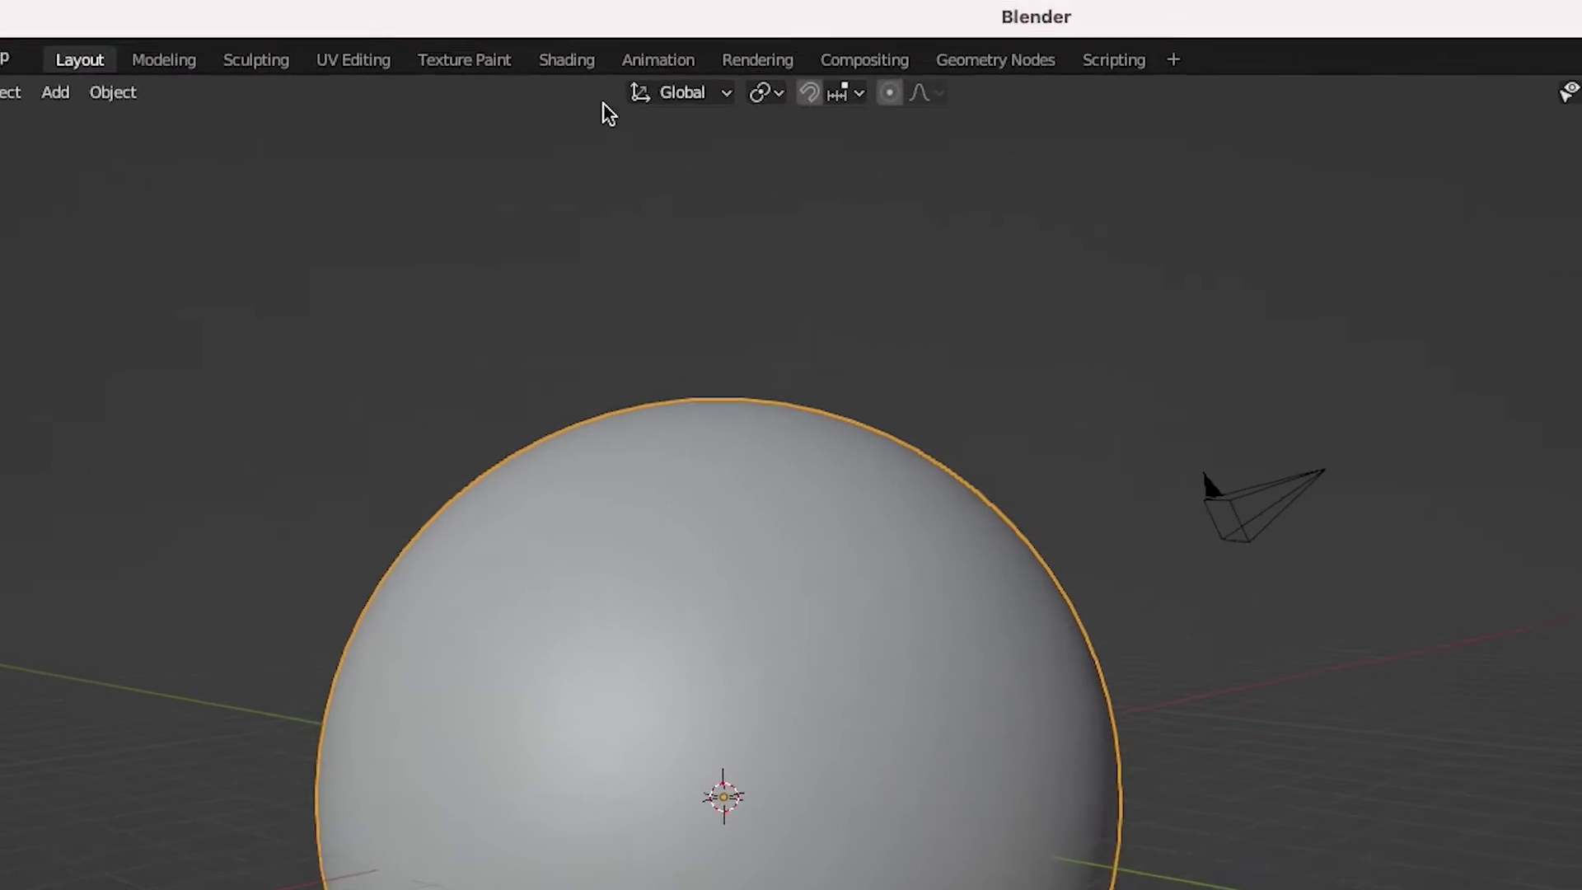
Step: Switch to the Shading workspace and create a new material for the sphere
click(566, 60)
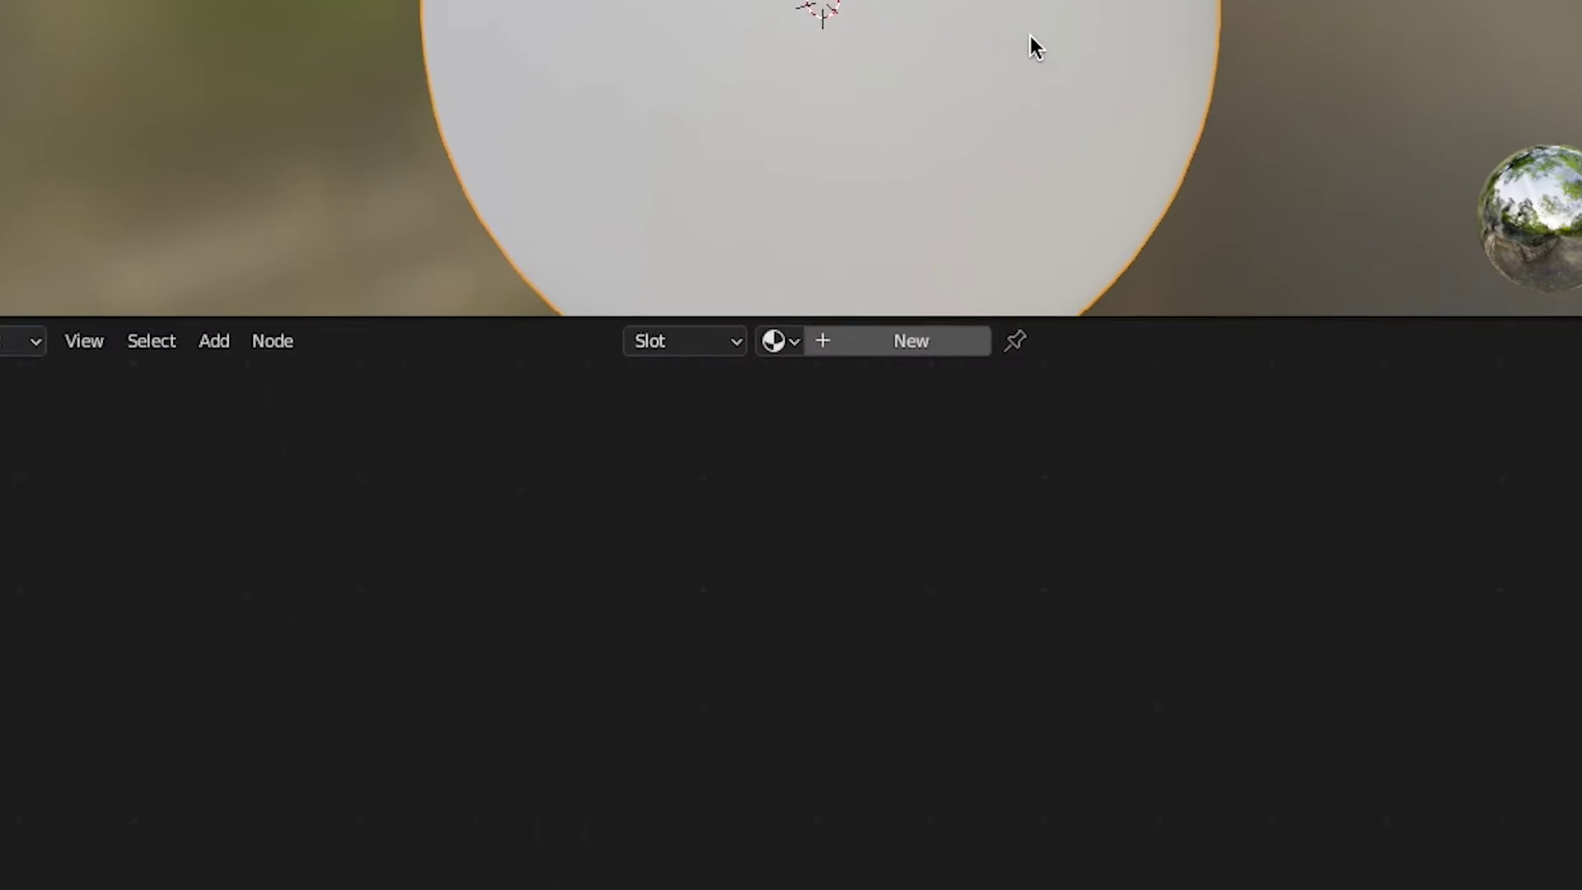
click(830, 237)
scroll(766, 124, down, 3)
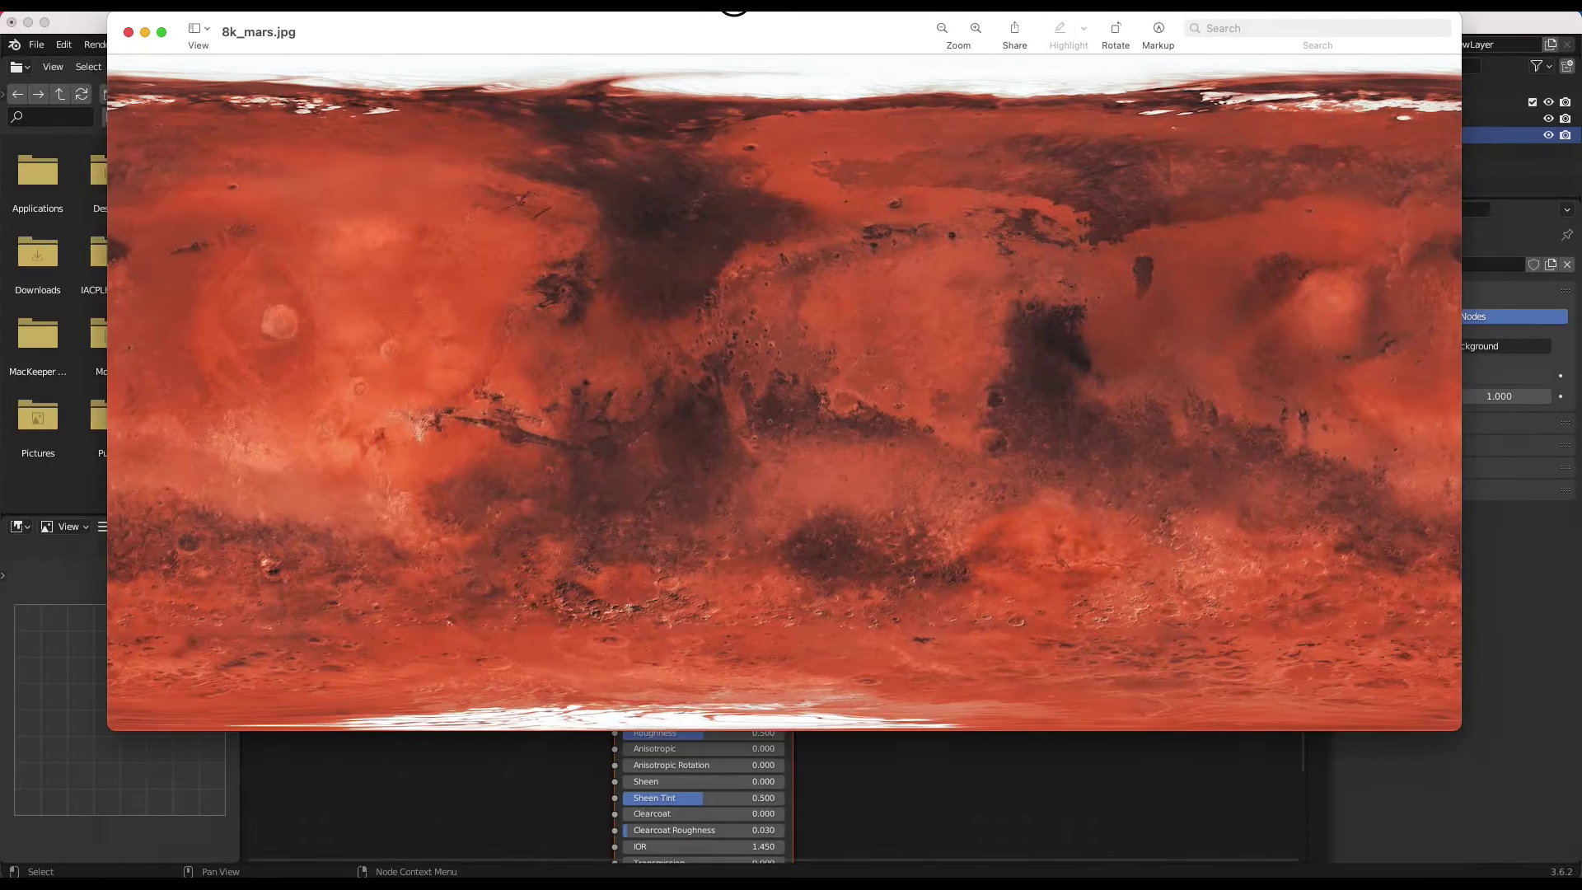
Step: Examine the surface detail of the 8k_mars.jpg texture in the image viewer and close it
ctrl+scroll(658, 371, up, 6)
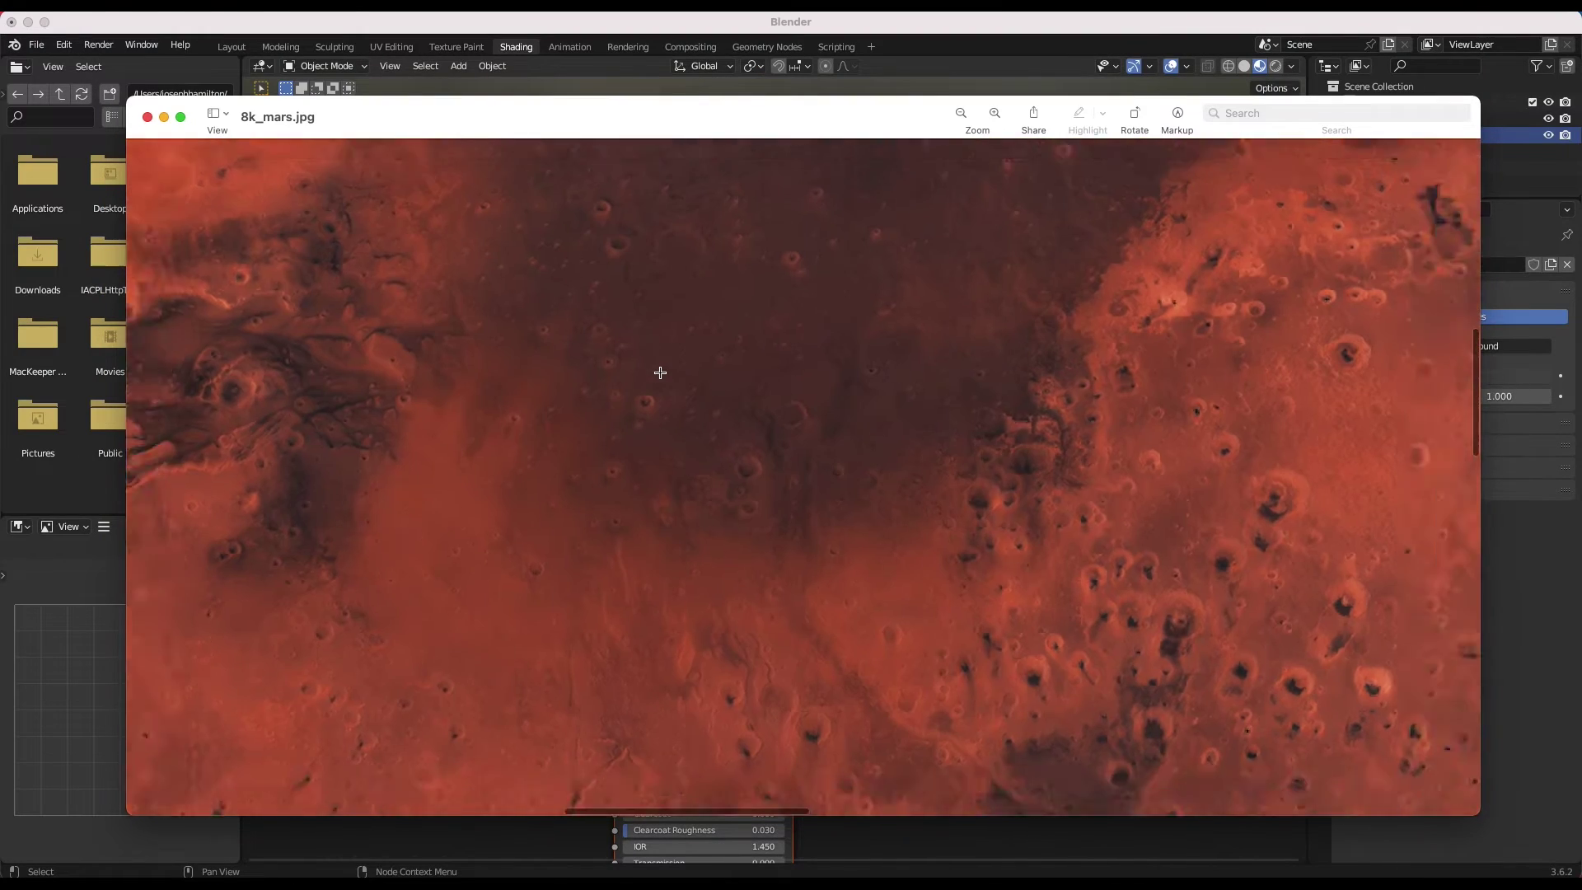
scroll(1113, 470, right, 5)
scroll(1113, 469, down, 2)
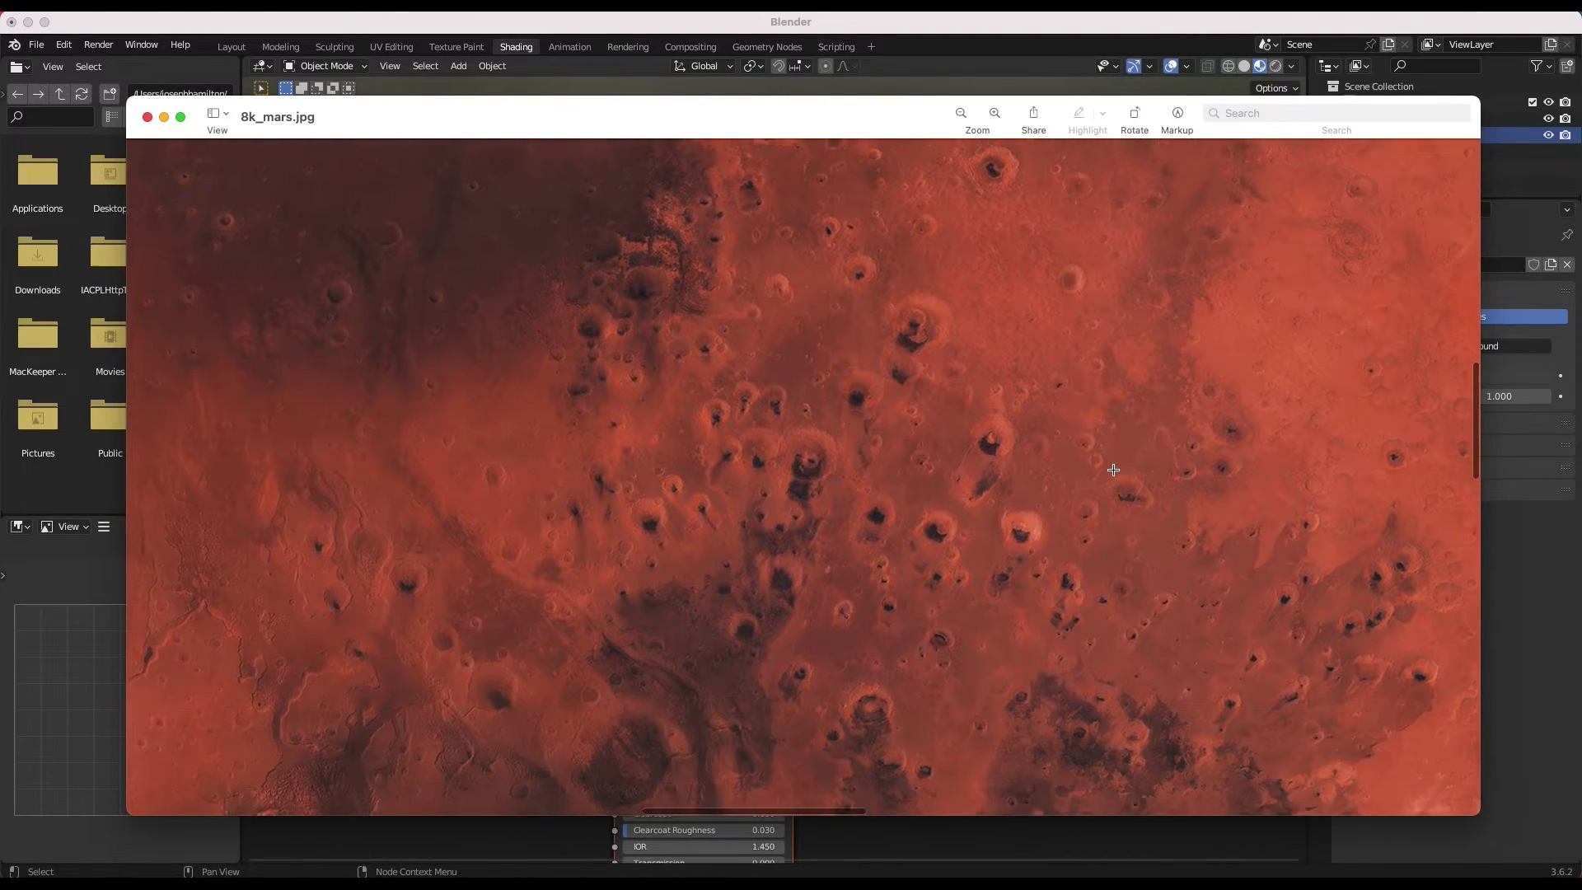
scroll(1113, 470, right, 10)
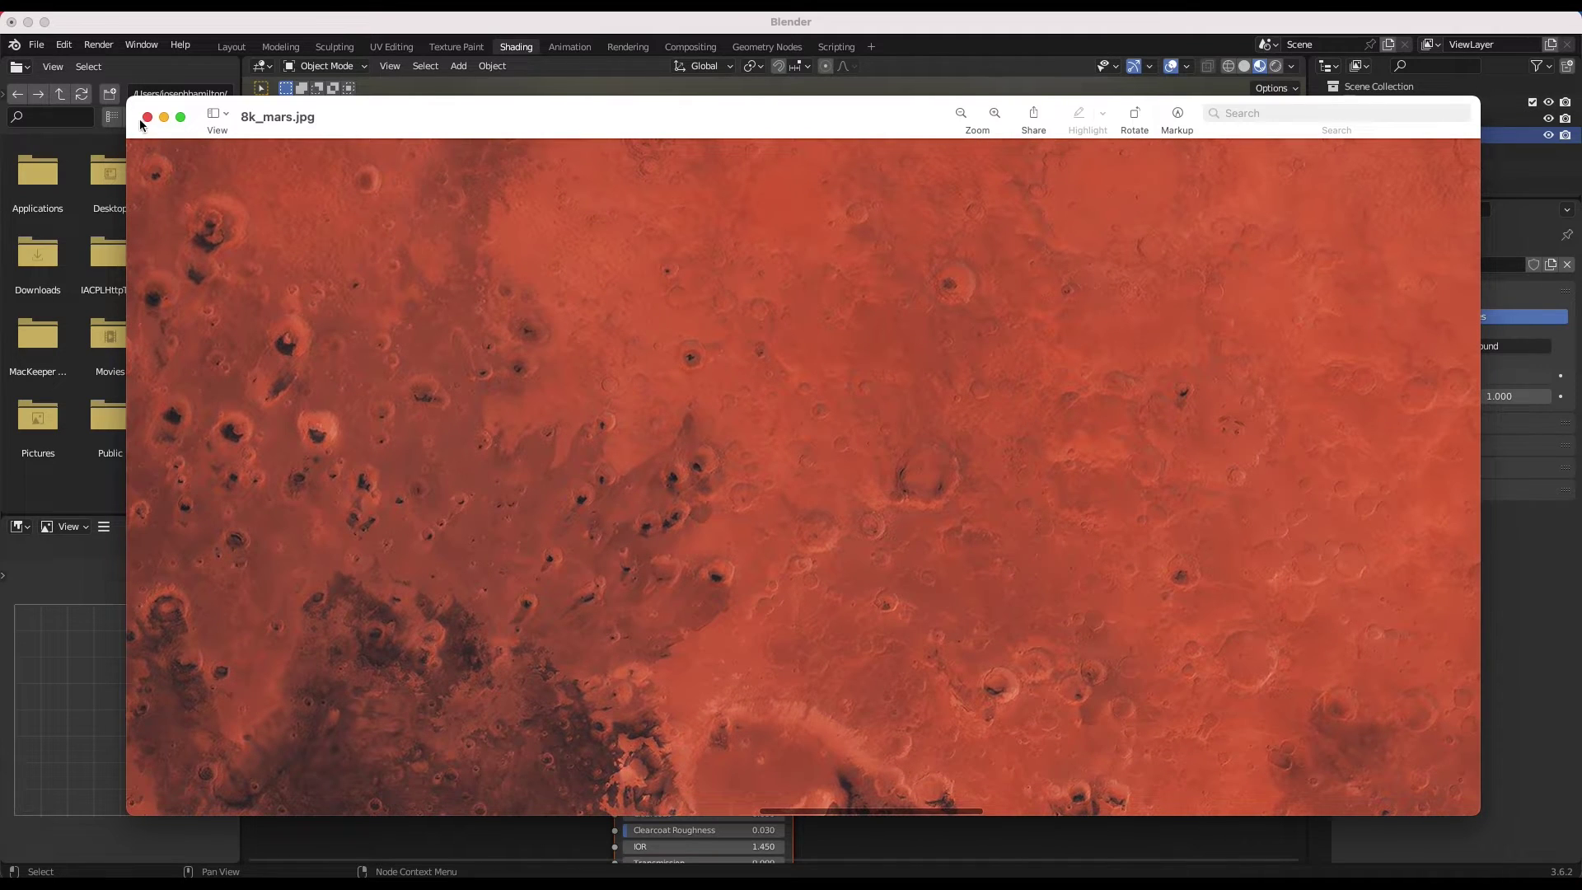
click(149, 117)
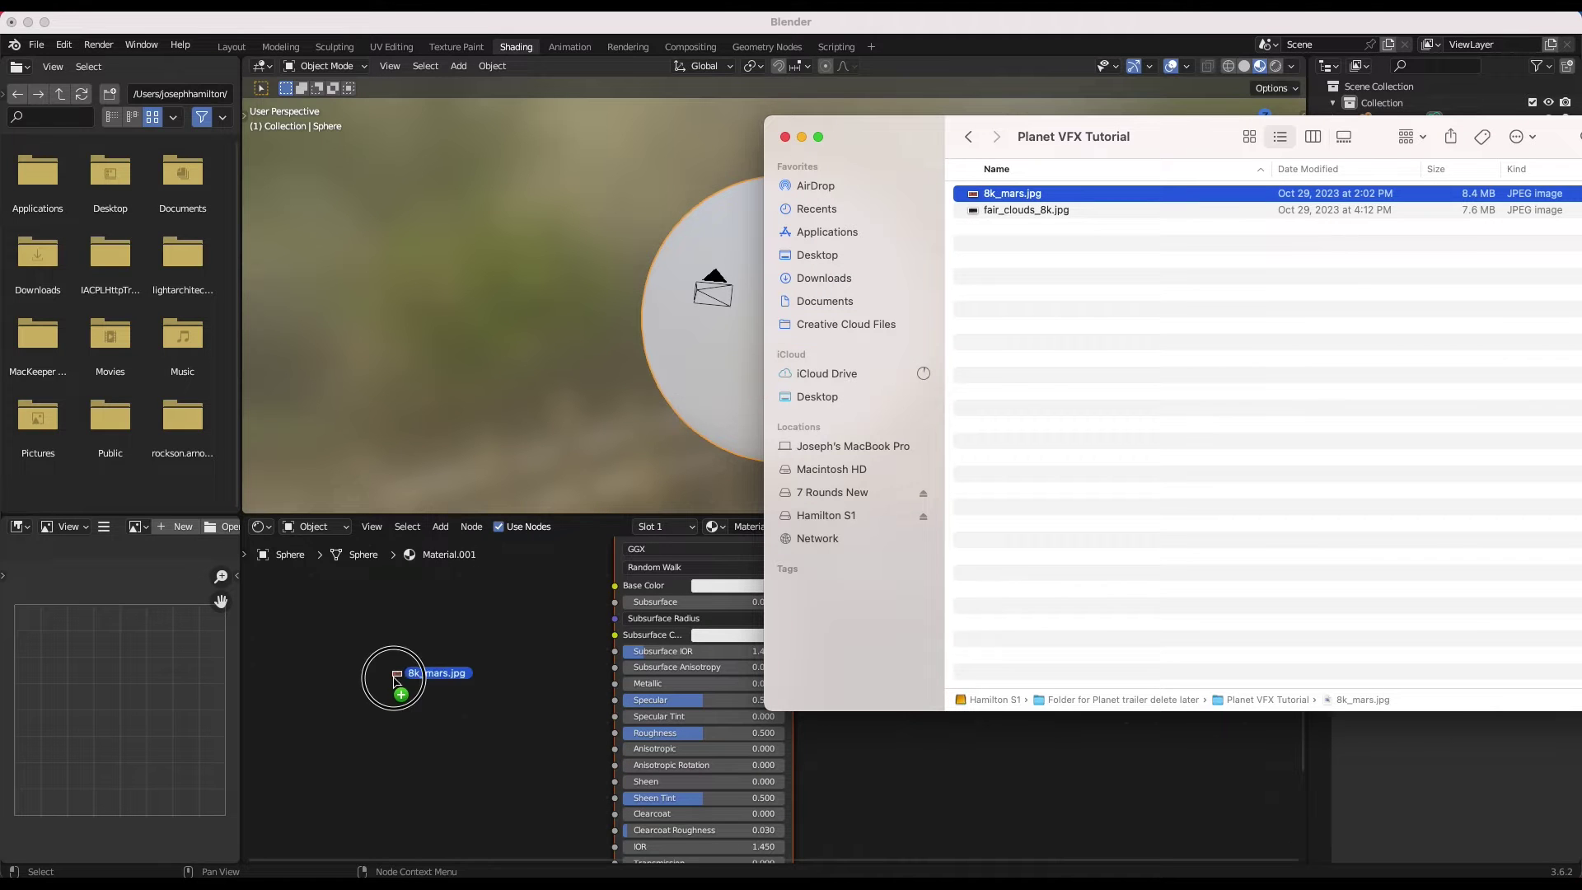
Step: Add 8k_mars.jpg from the Planet VFX Tutorial folder as an image texture node and connect its Color to the Principled BSDF's Base Color
drag(396, 680, 402, 683)
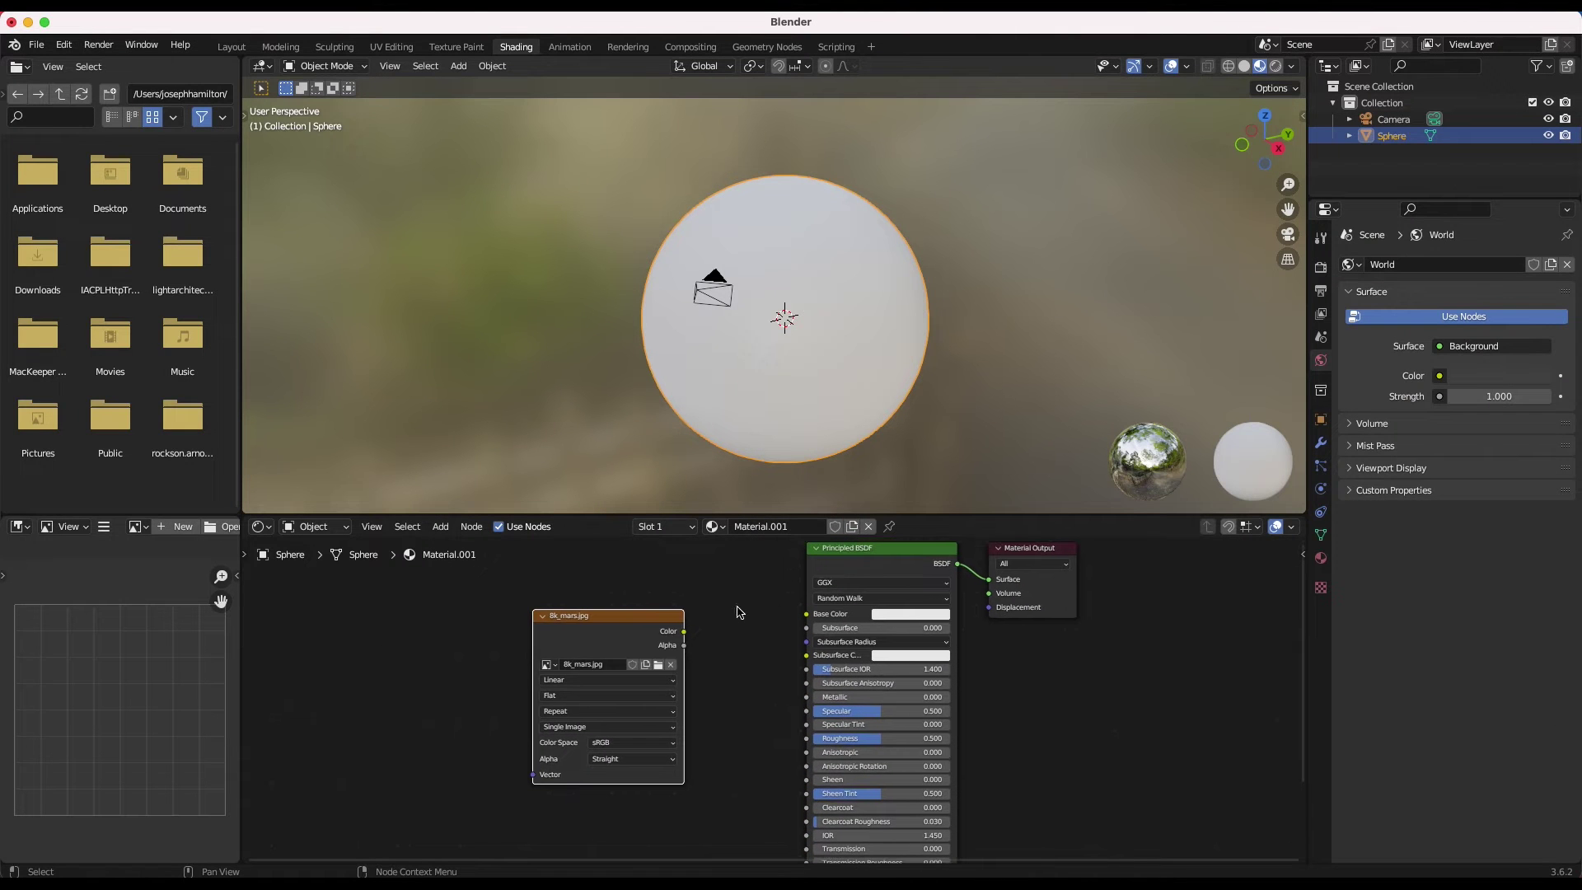
drag(685, 632, 817, 614)
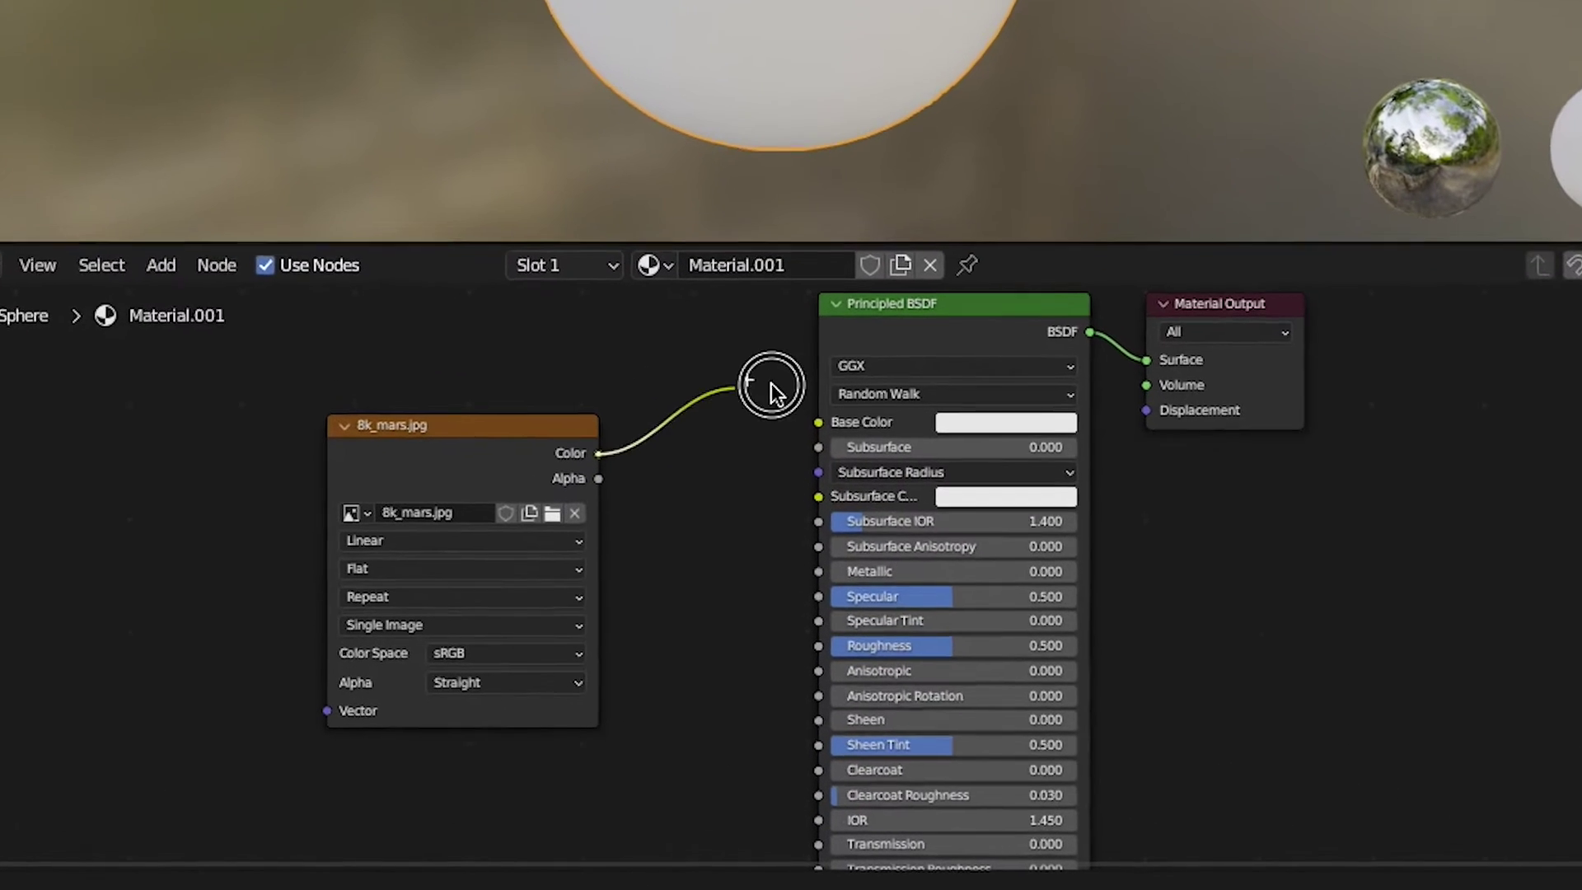
drag(843, 362, 844, 362)
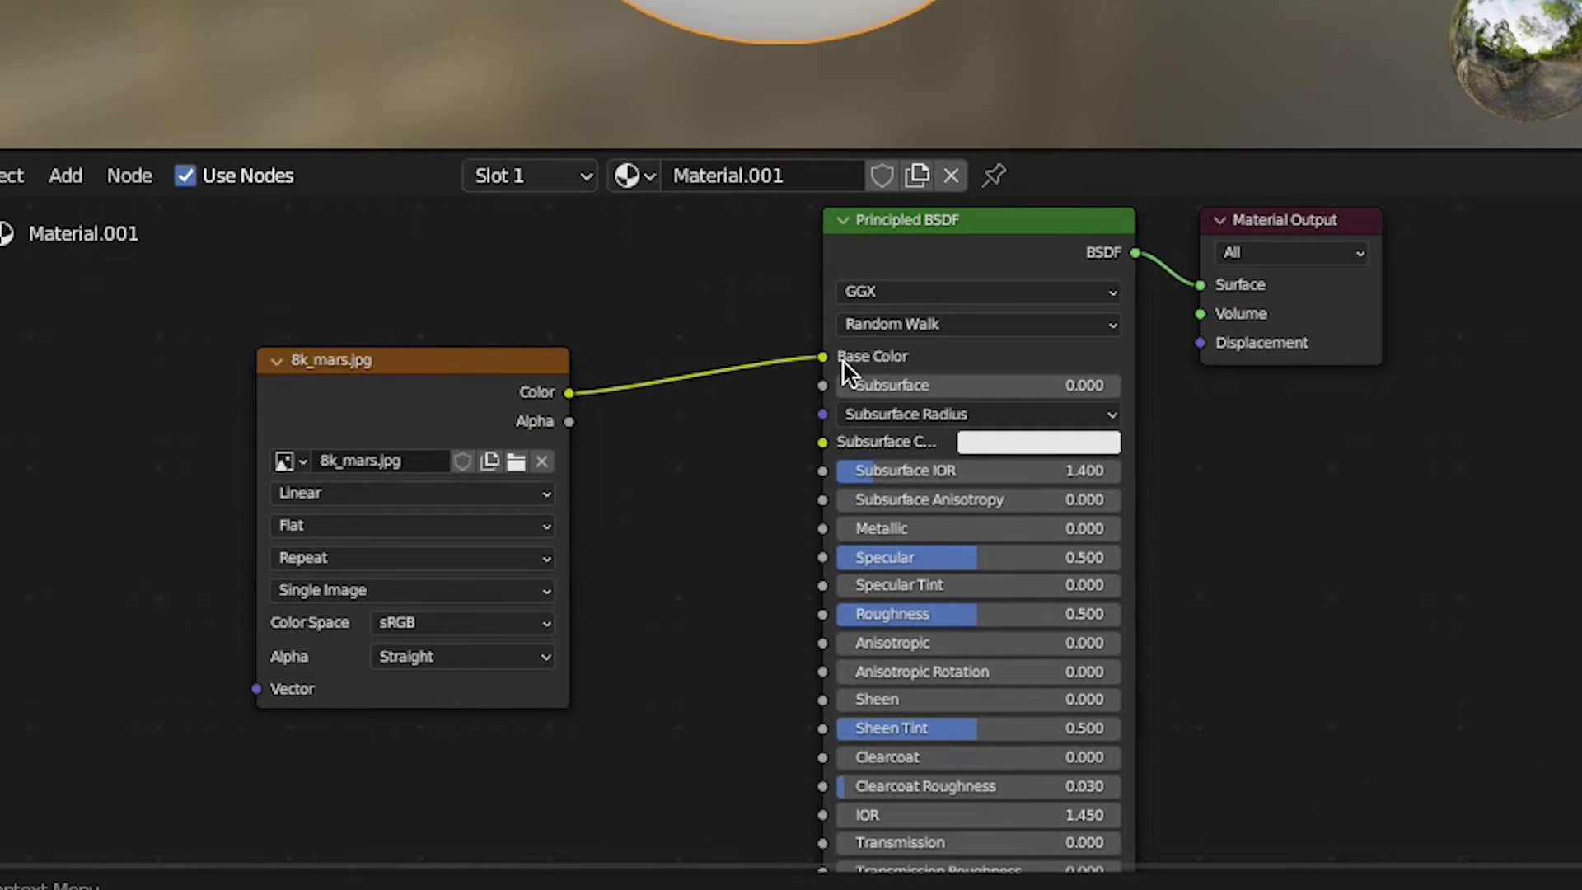
Step: Set the 8k_mars.jpg texture node's projection to Sphere and check the mapping around the planet
scroll(844, 363, left, 5)
click(481, 499)
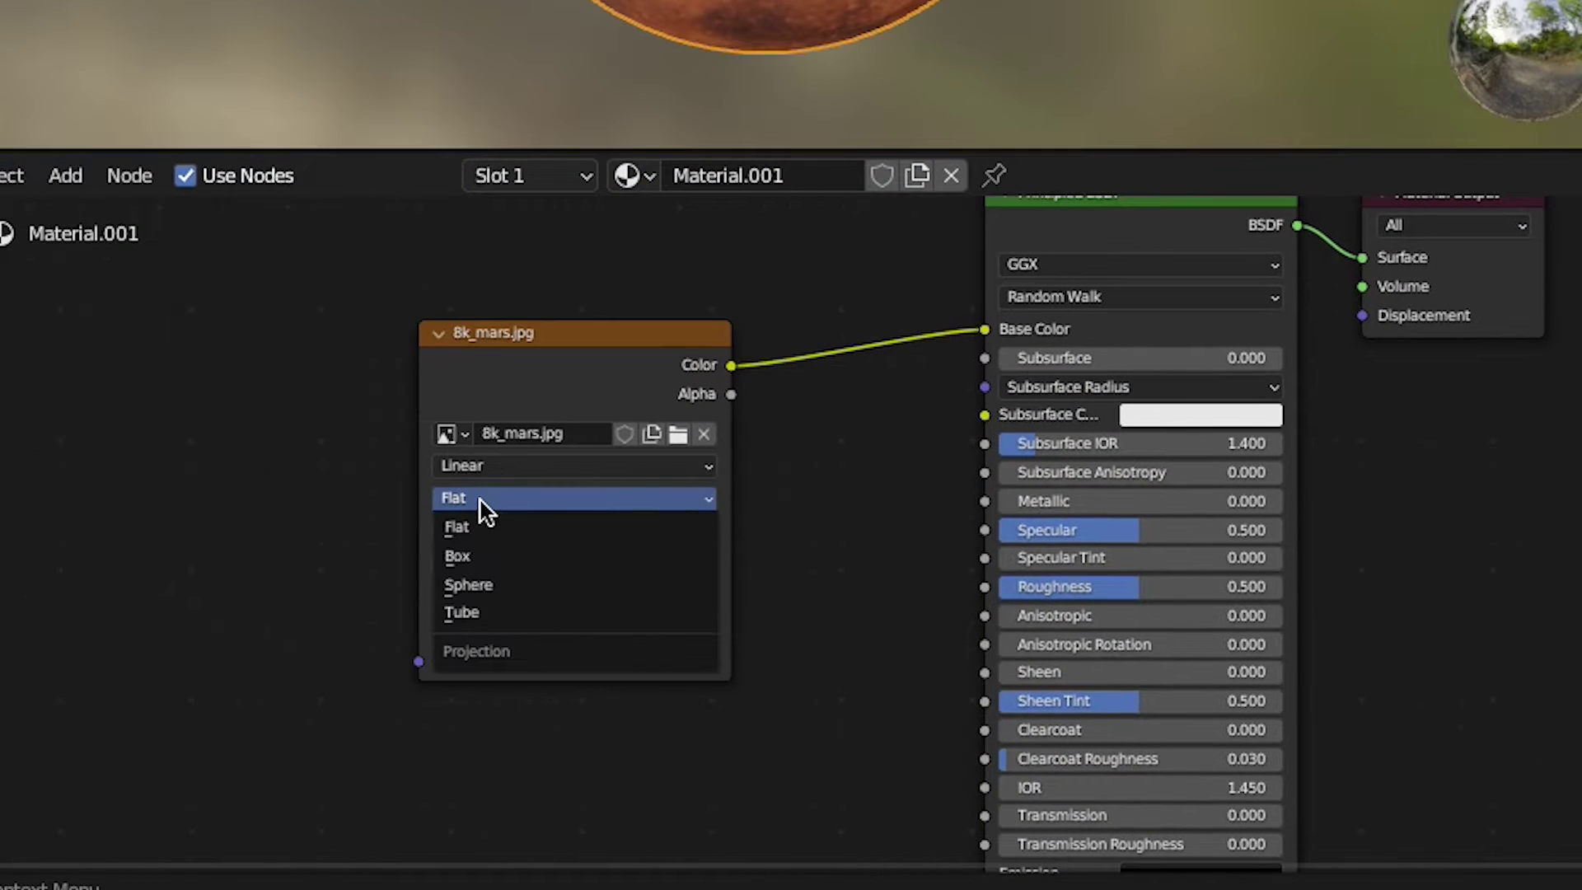
click(481, 586)
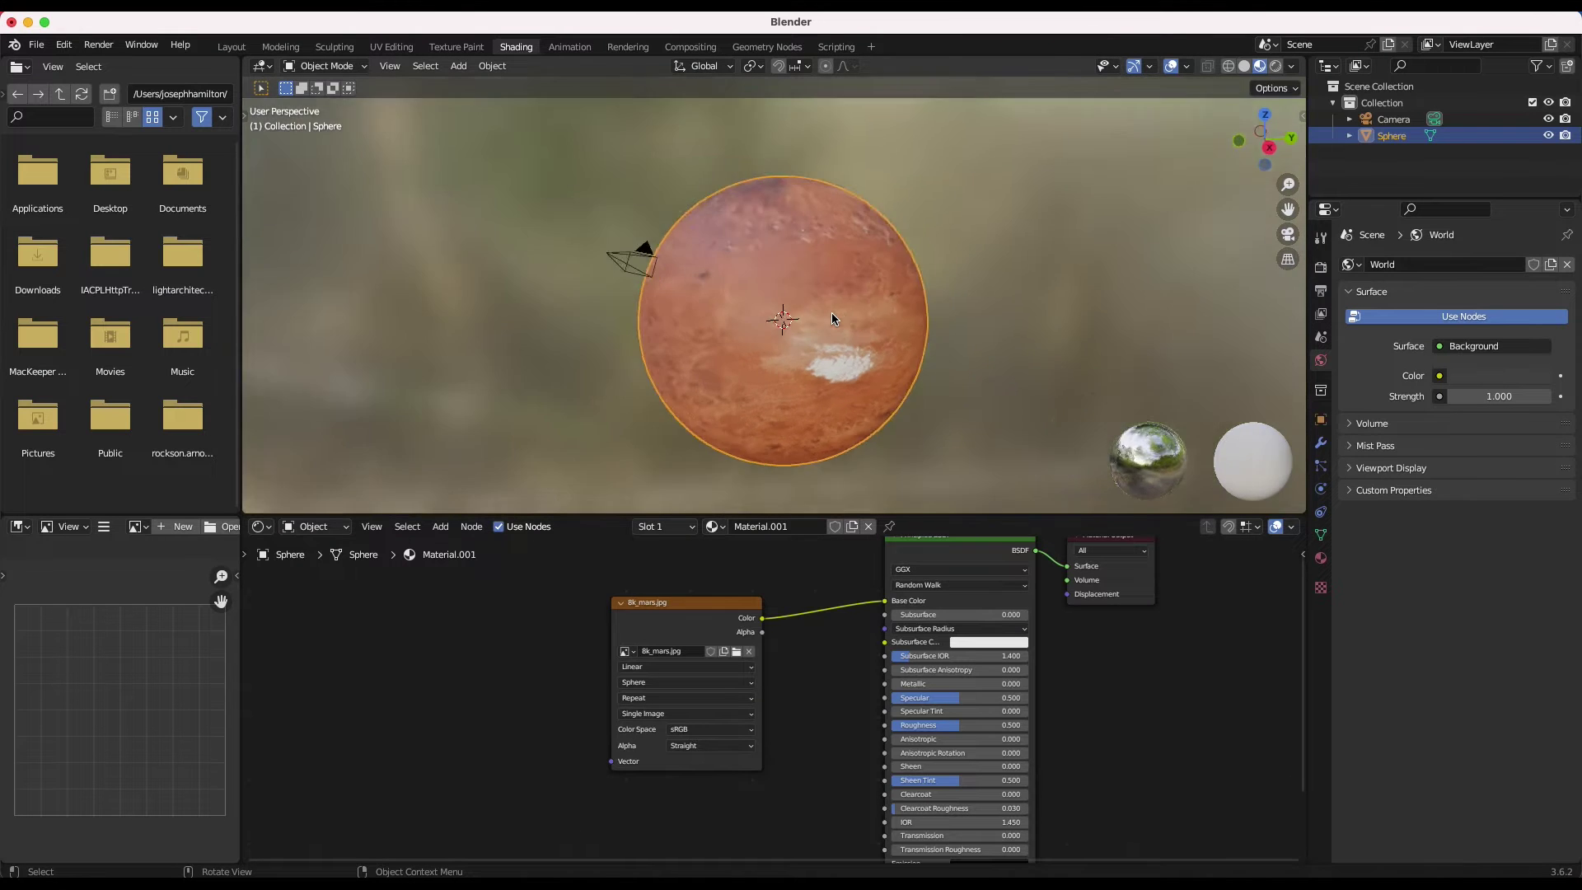
scroll(832, 319, left, 10)
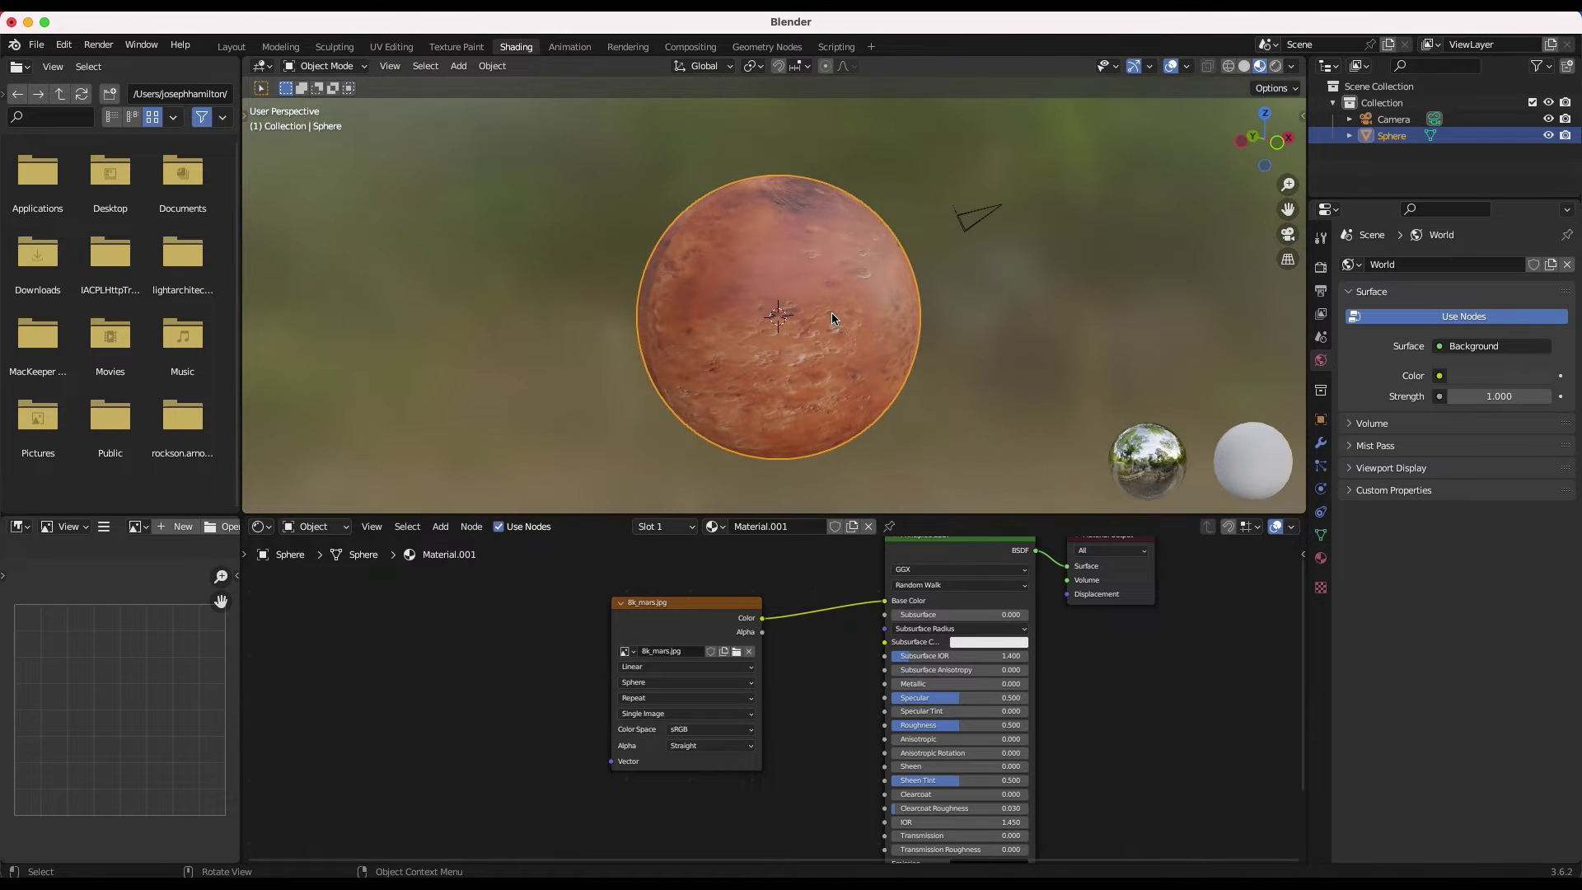
scroll(833, 319, right, 5)
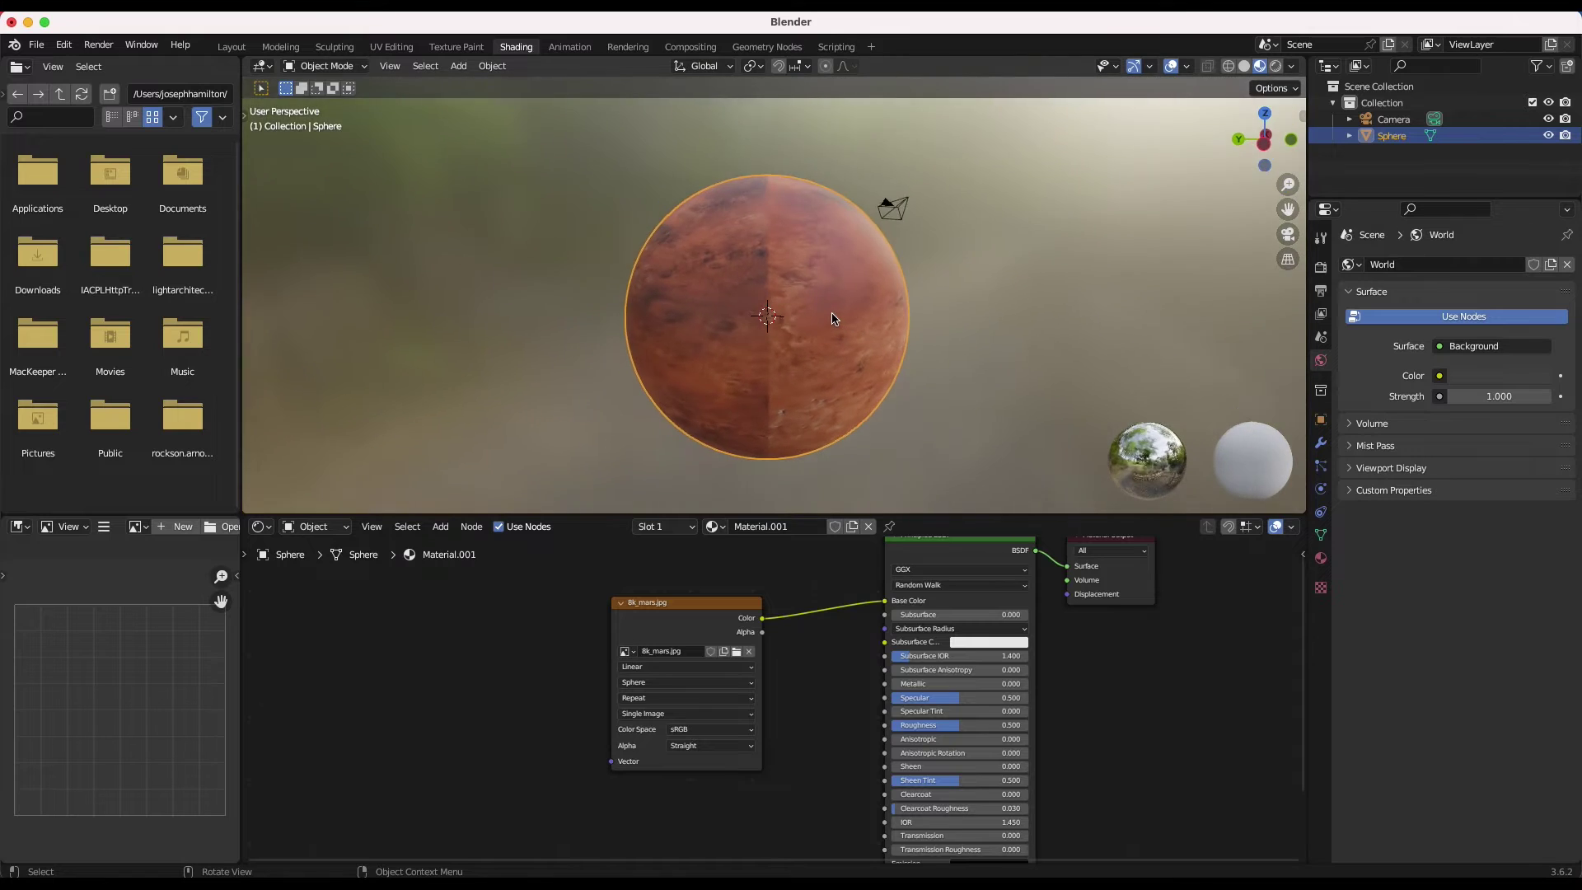
scroll(832, 319, right, 3)
Step: Add a Texture Coordinate node and connect its Generated output to the 8k_mars.jpg node's Vector input
key(shift+a)
mouse_move(375, 626)
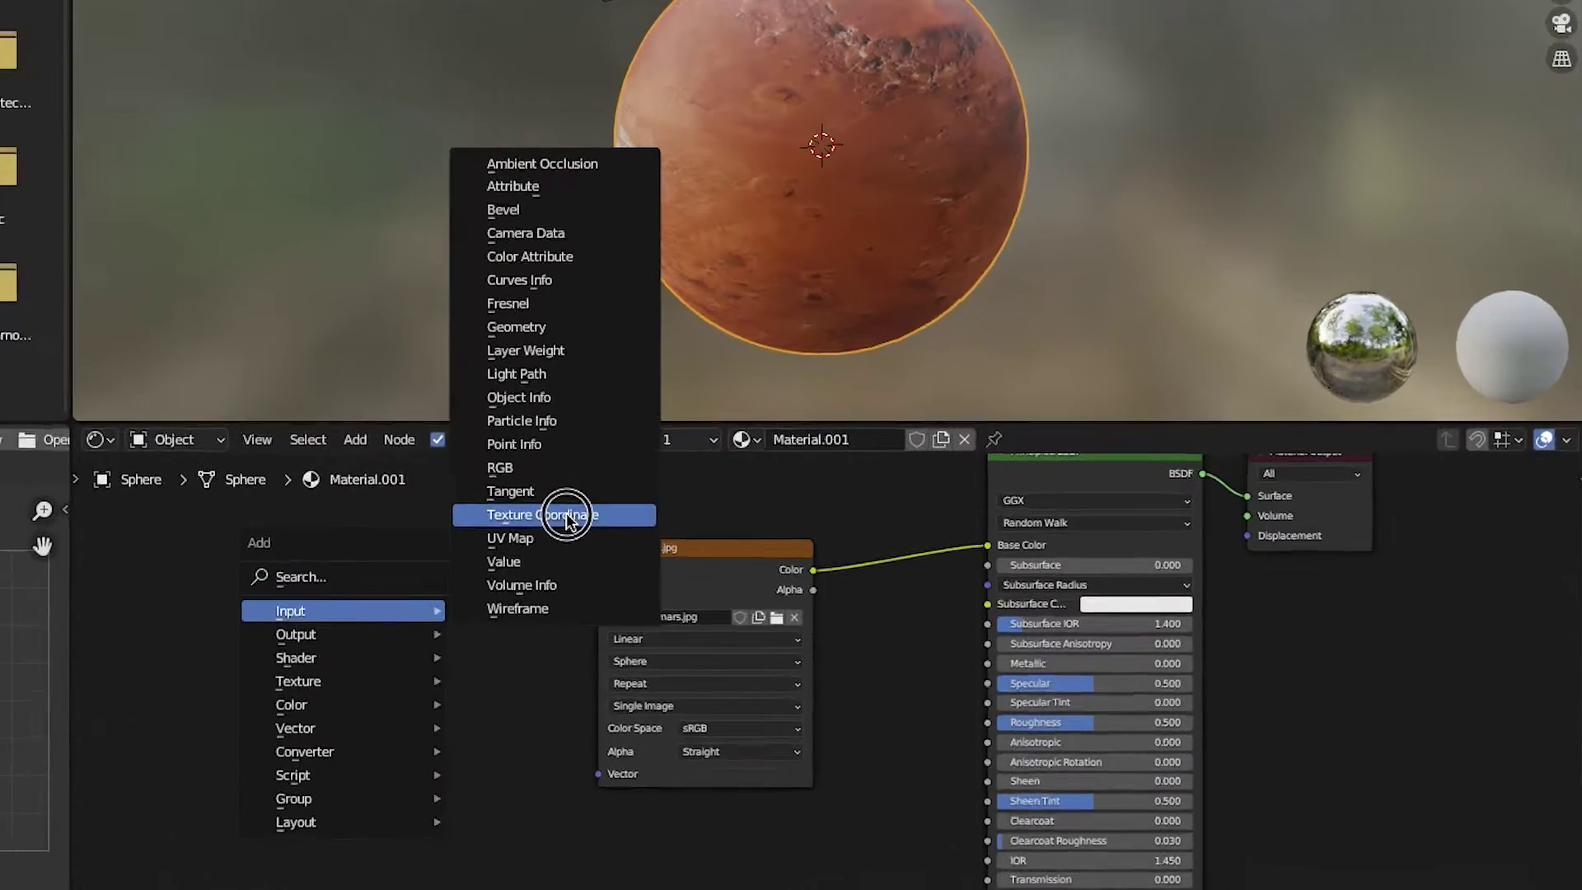
click(577, 558)
click(45, 501)
drag(316, 528, 412, 583)
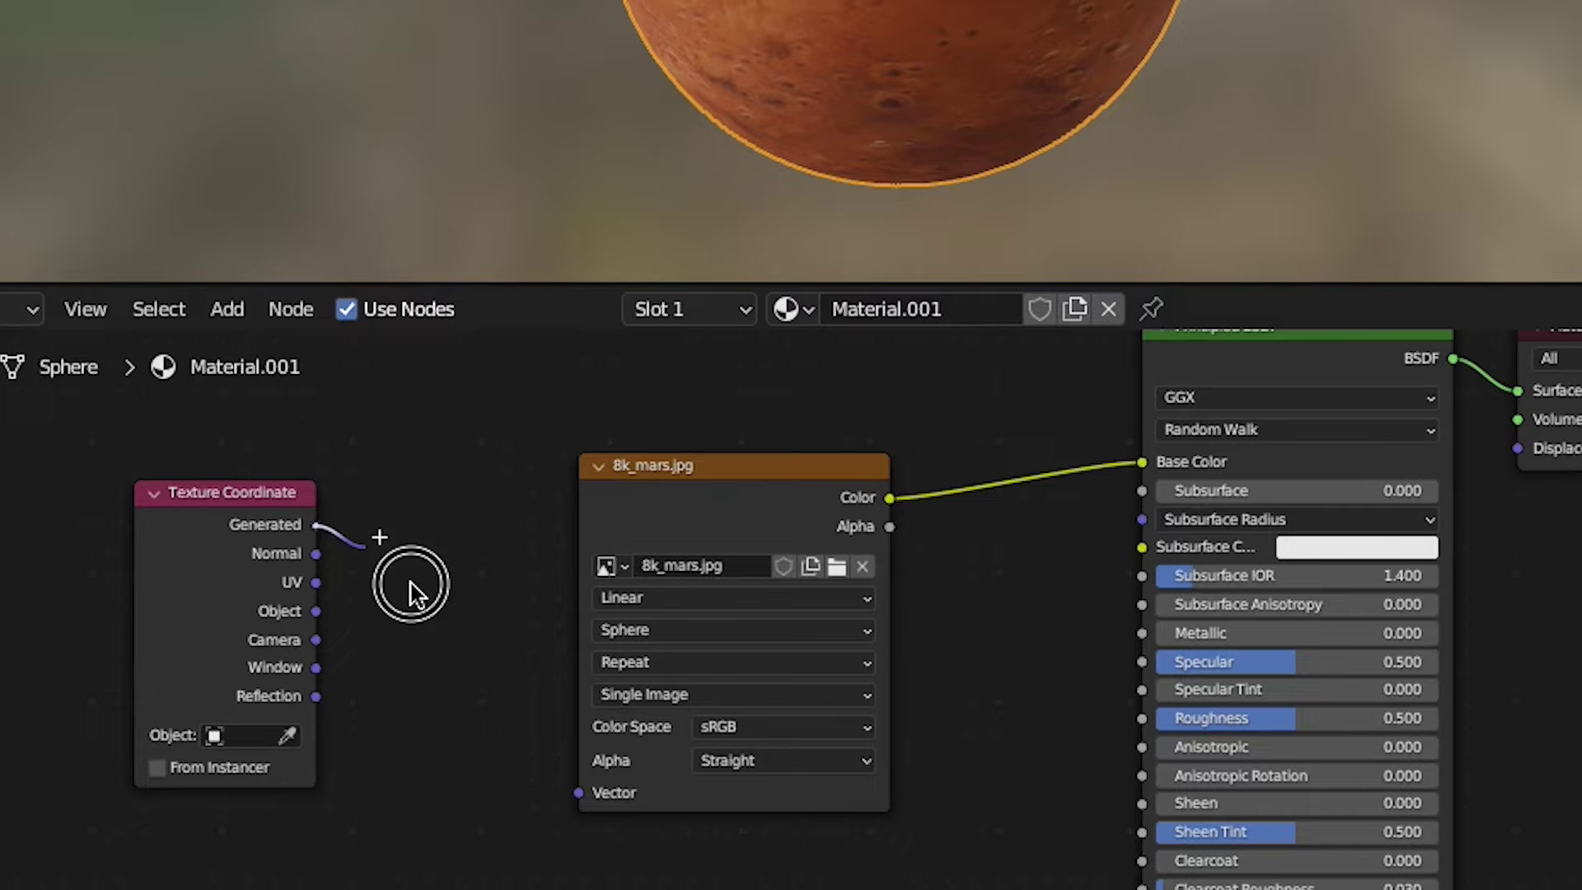
drag(580, 783, 580, 791)
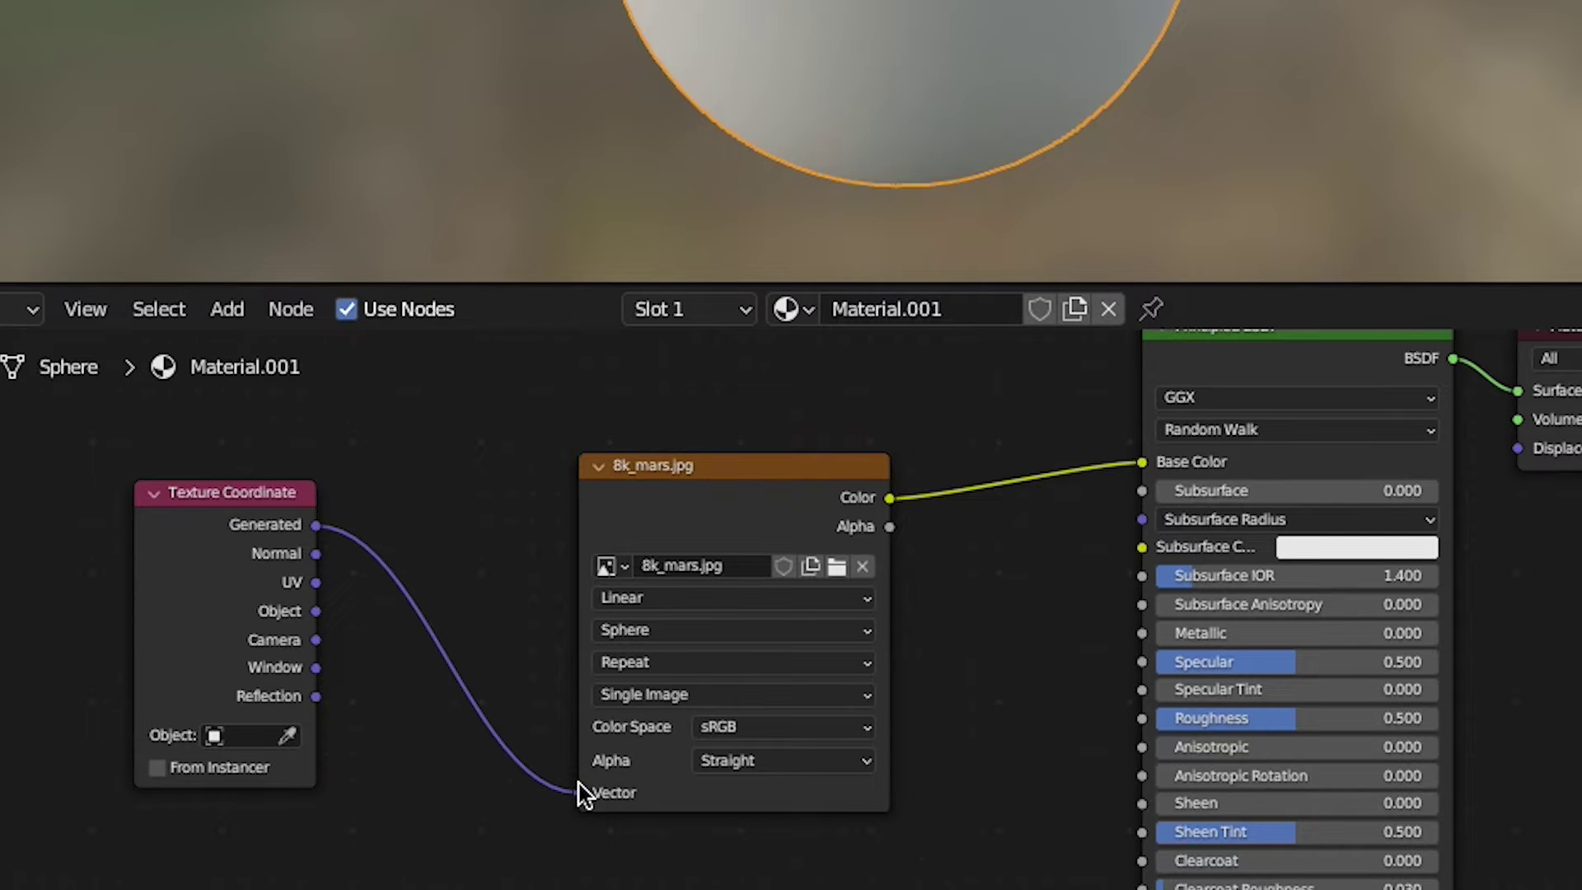
scroll(1037, 121, left, 5)
scroll(834, 435, left, 3)
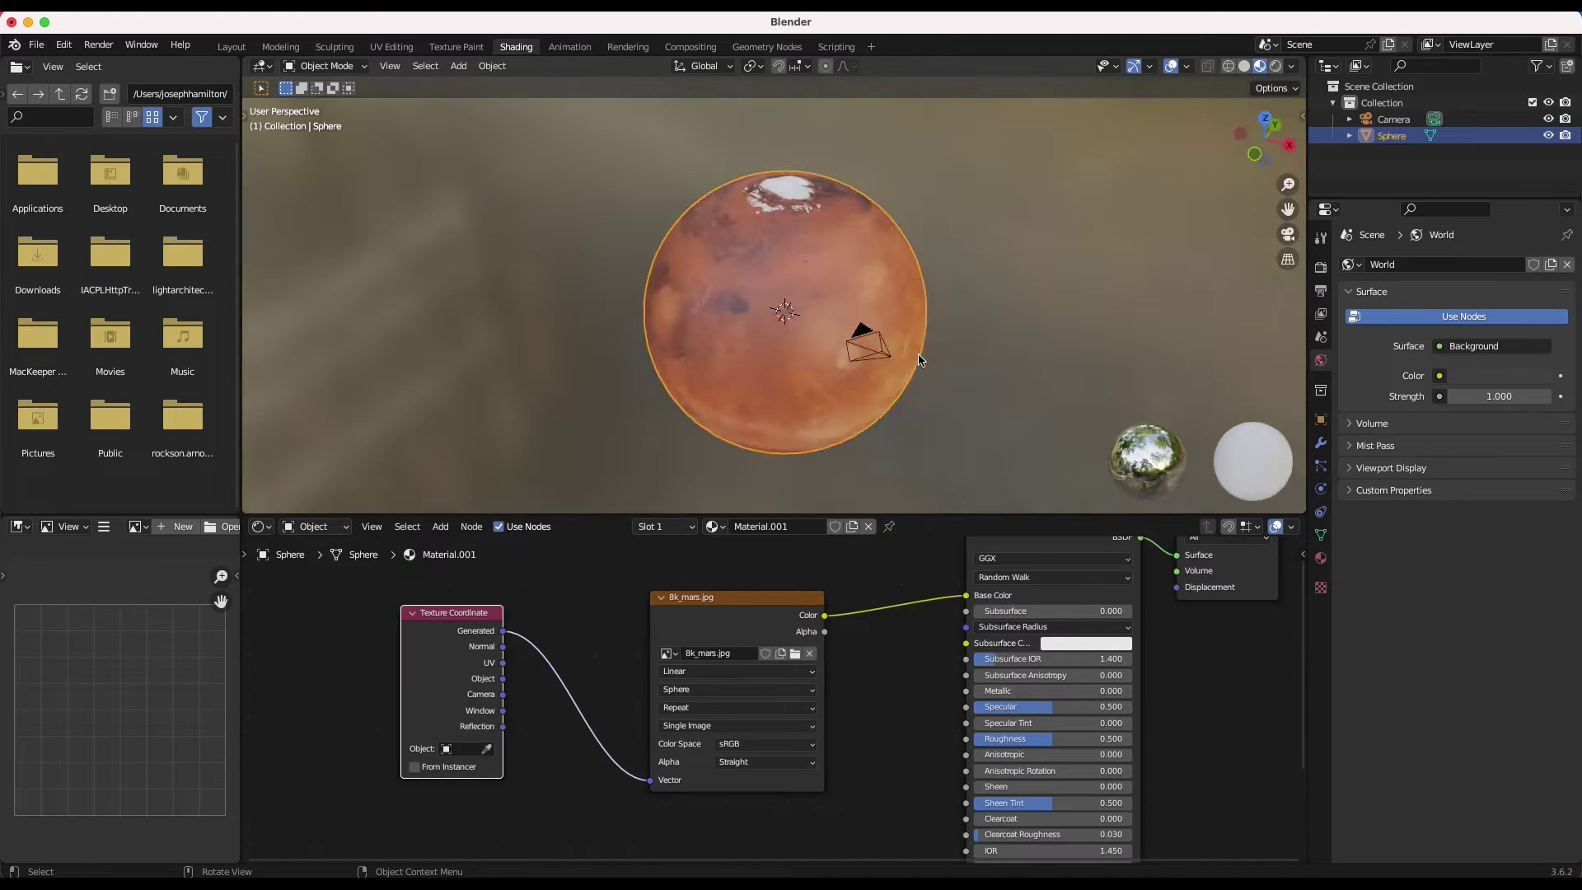
scroll(921, 360, up, 5)
scroll(921, 360, down, 10)
scroll(920, 360, up, 10)
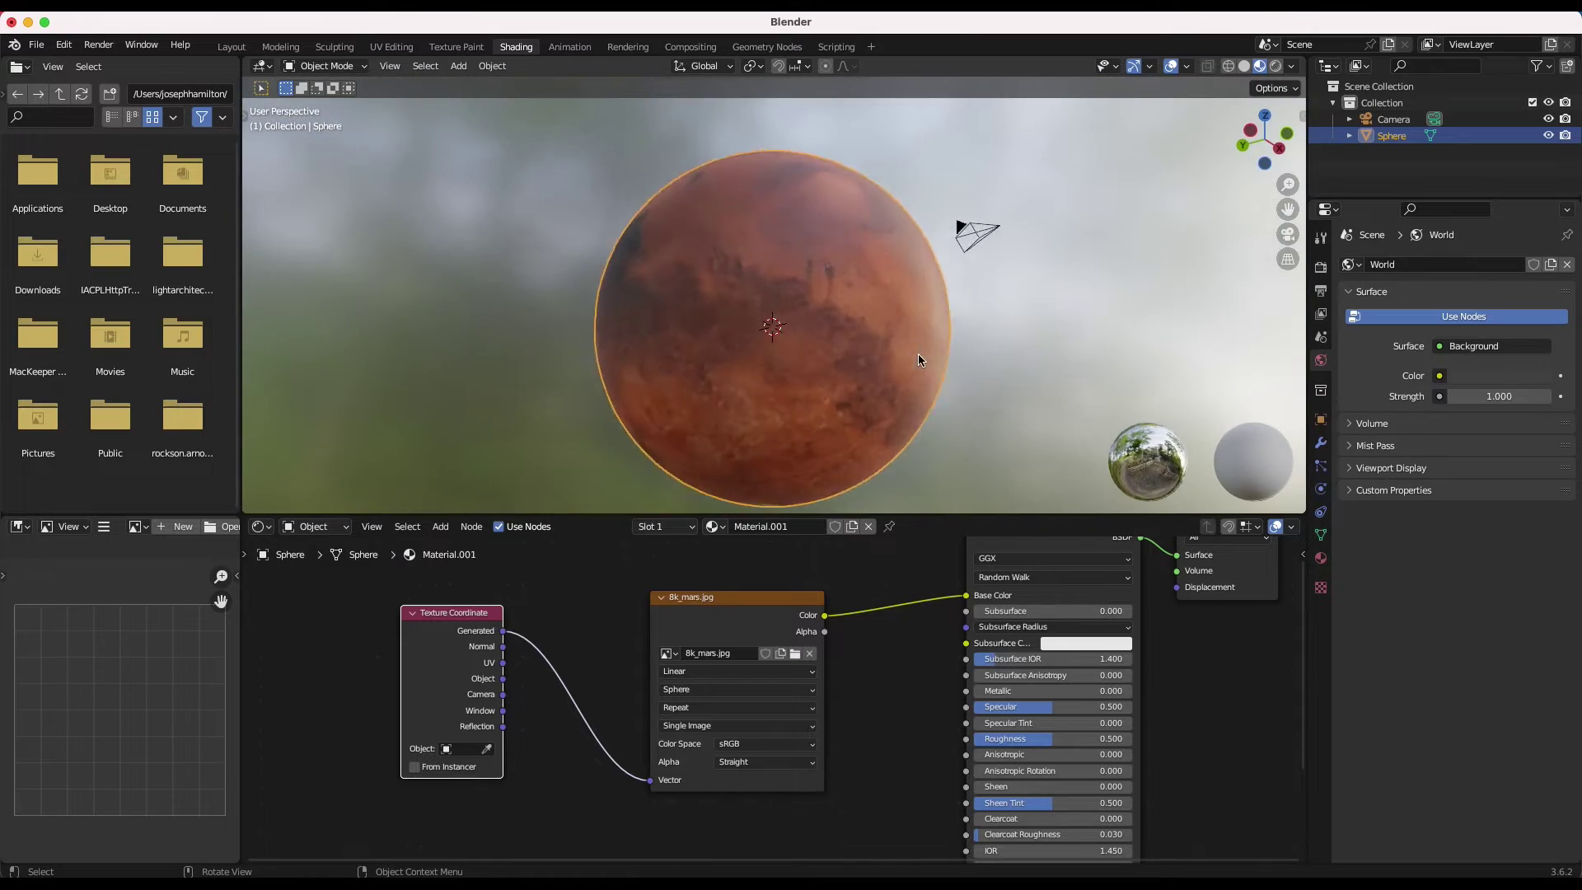
scroll(920, 360, down, 10)
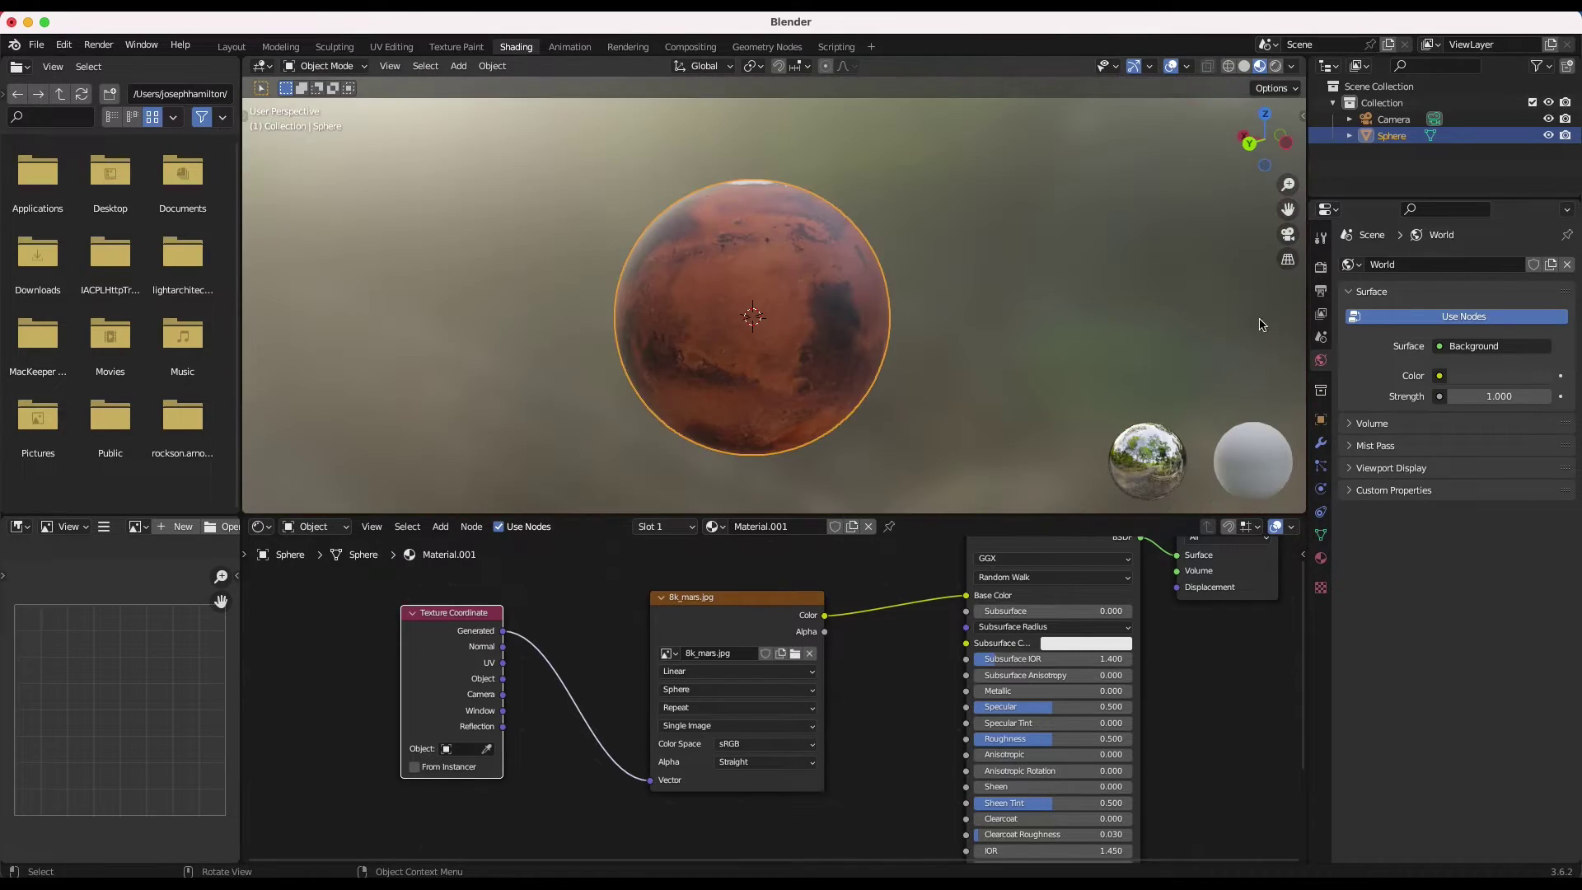
Step: Set the render engine to Cycles and show the viewport in Rendered shading
click(1321, 267)
click(1509, 265)
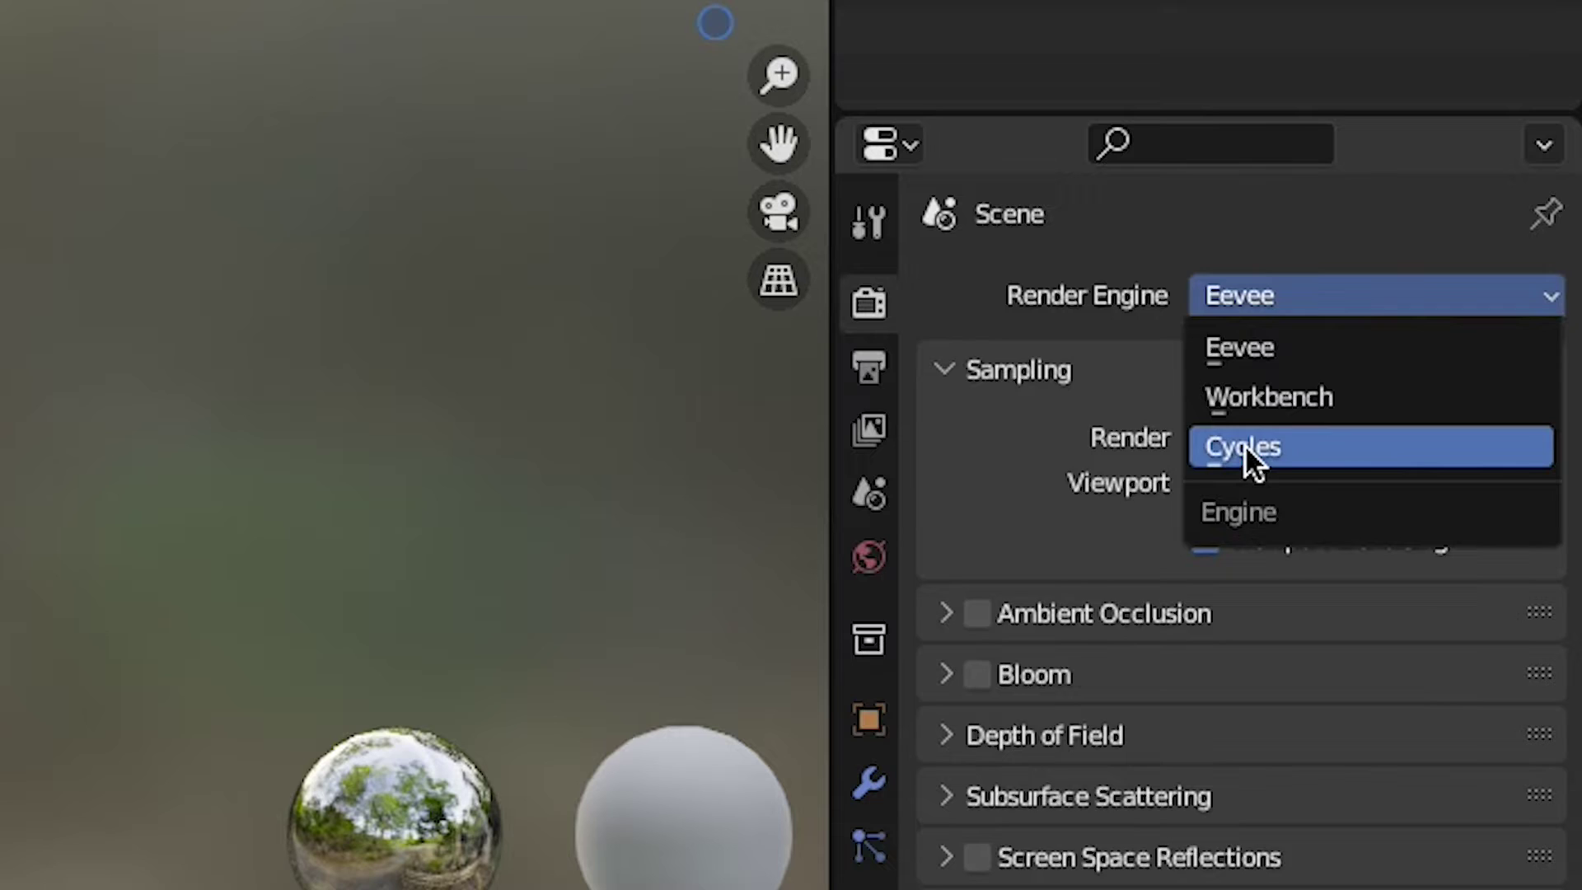
click(1247, 443)
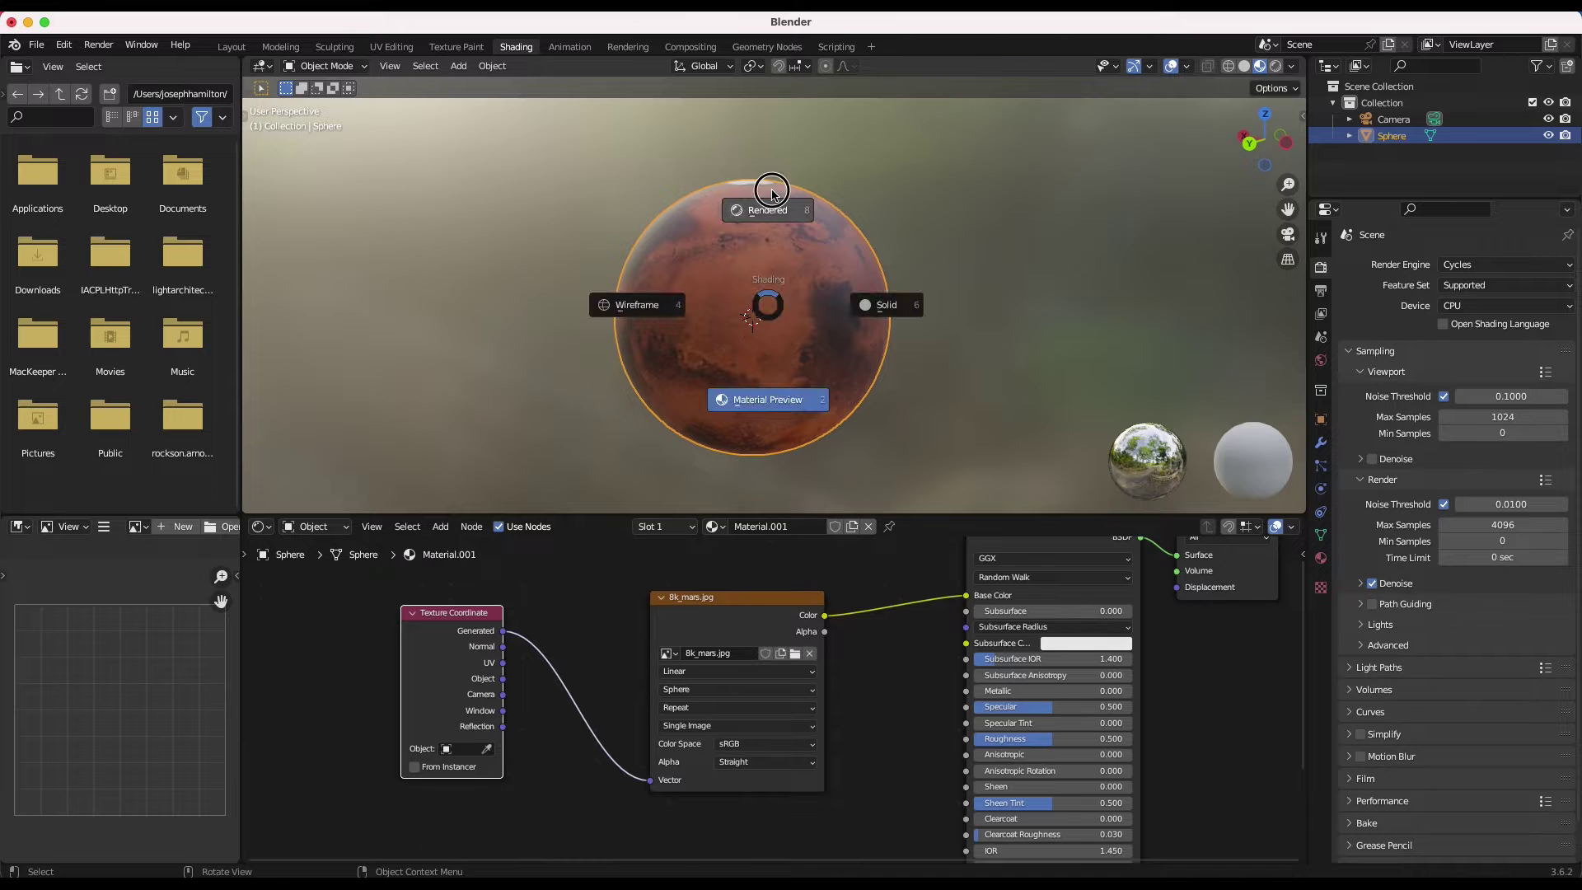
click(774, 200)
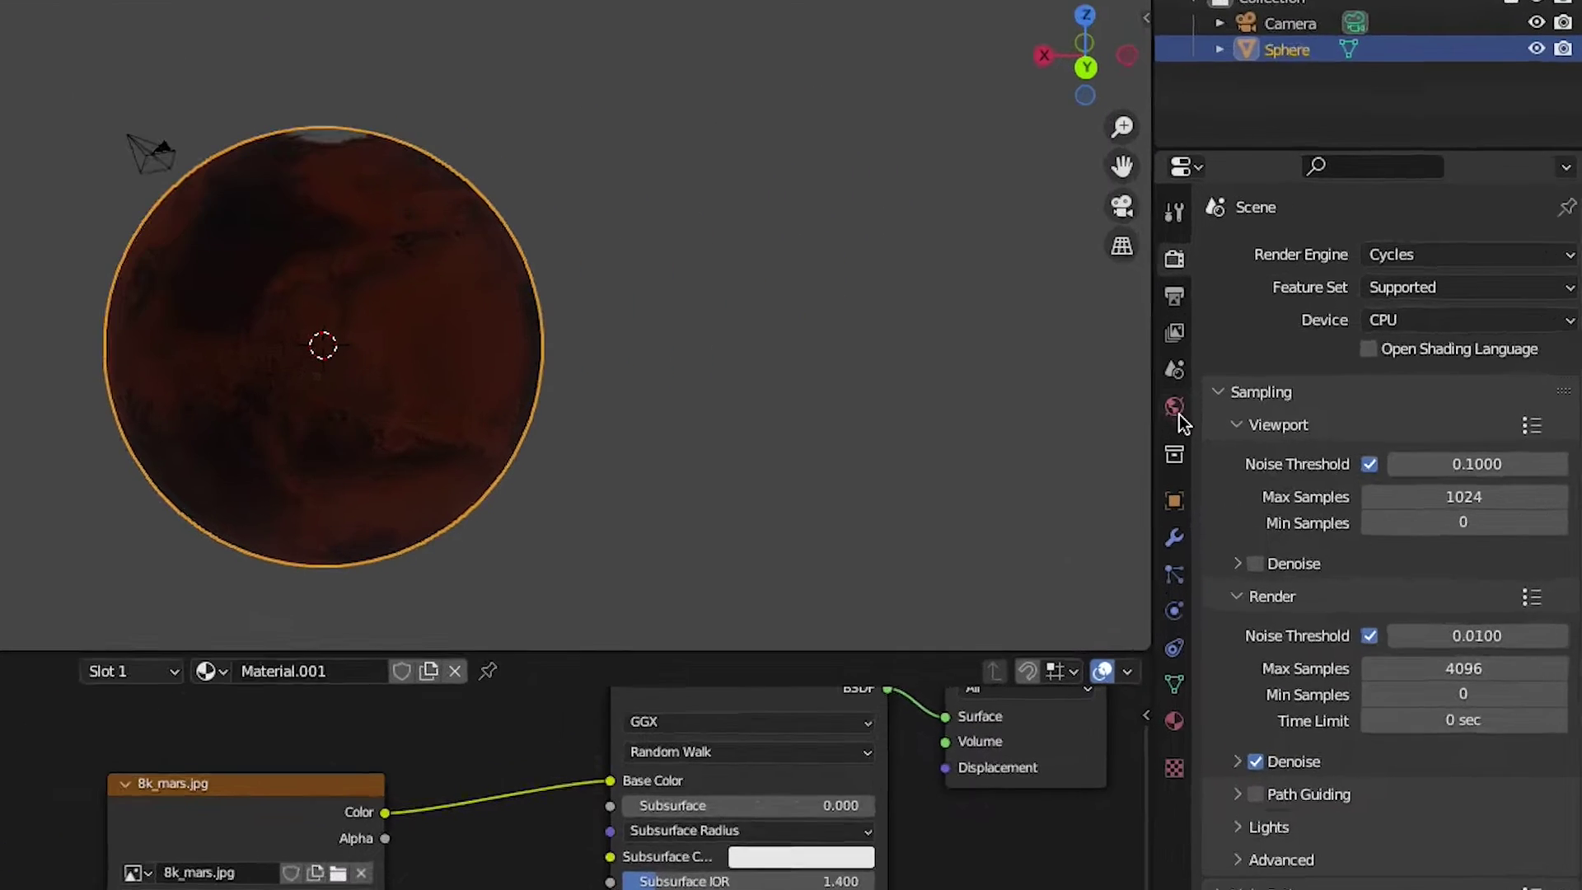
Step: Lighten the world background colour to a light grey
click(1321, 360)
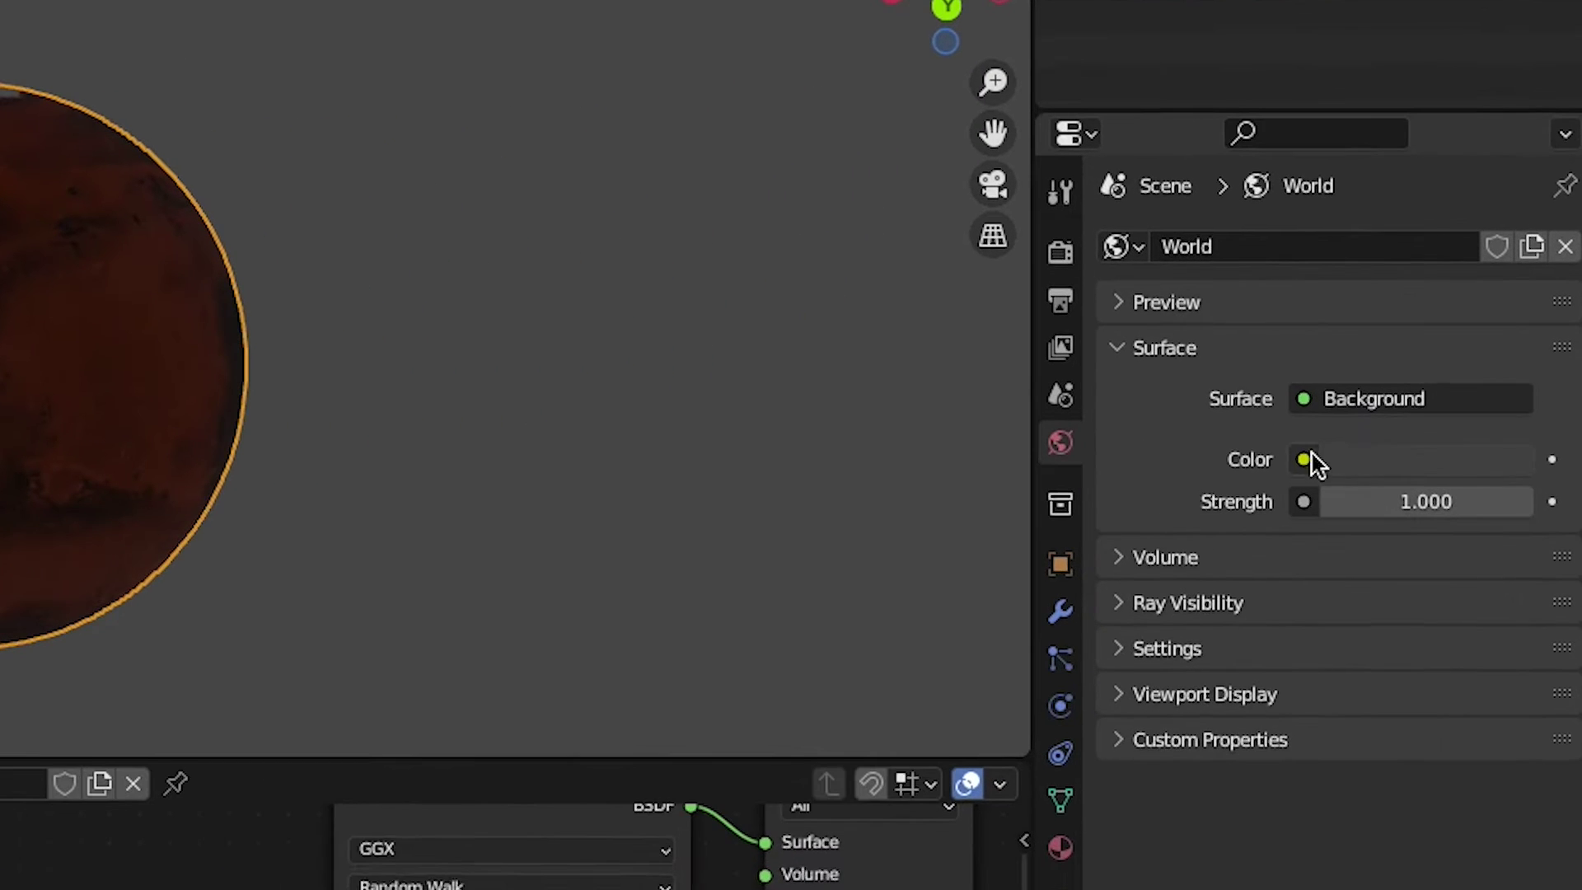
click(1452, 370)
drag(1495, 235, 1505, 95)
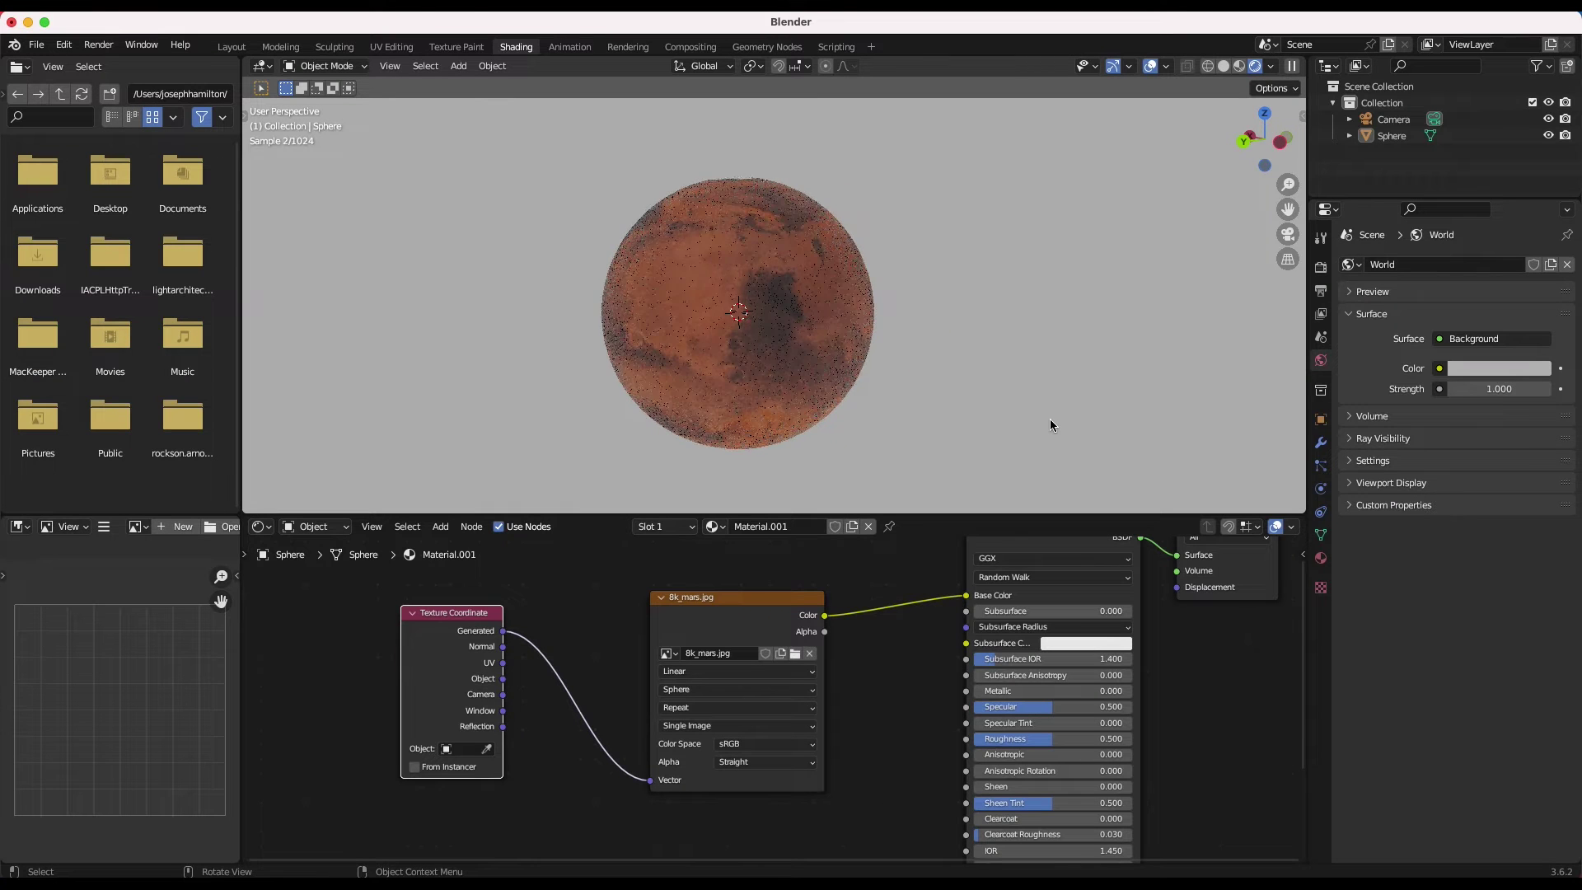
scroll(1050, 419, left, 10)
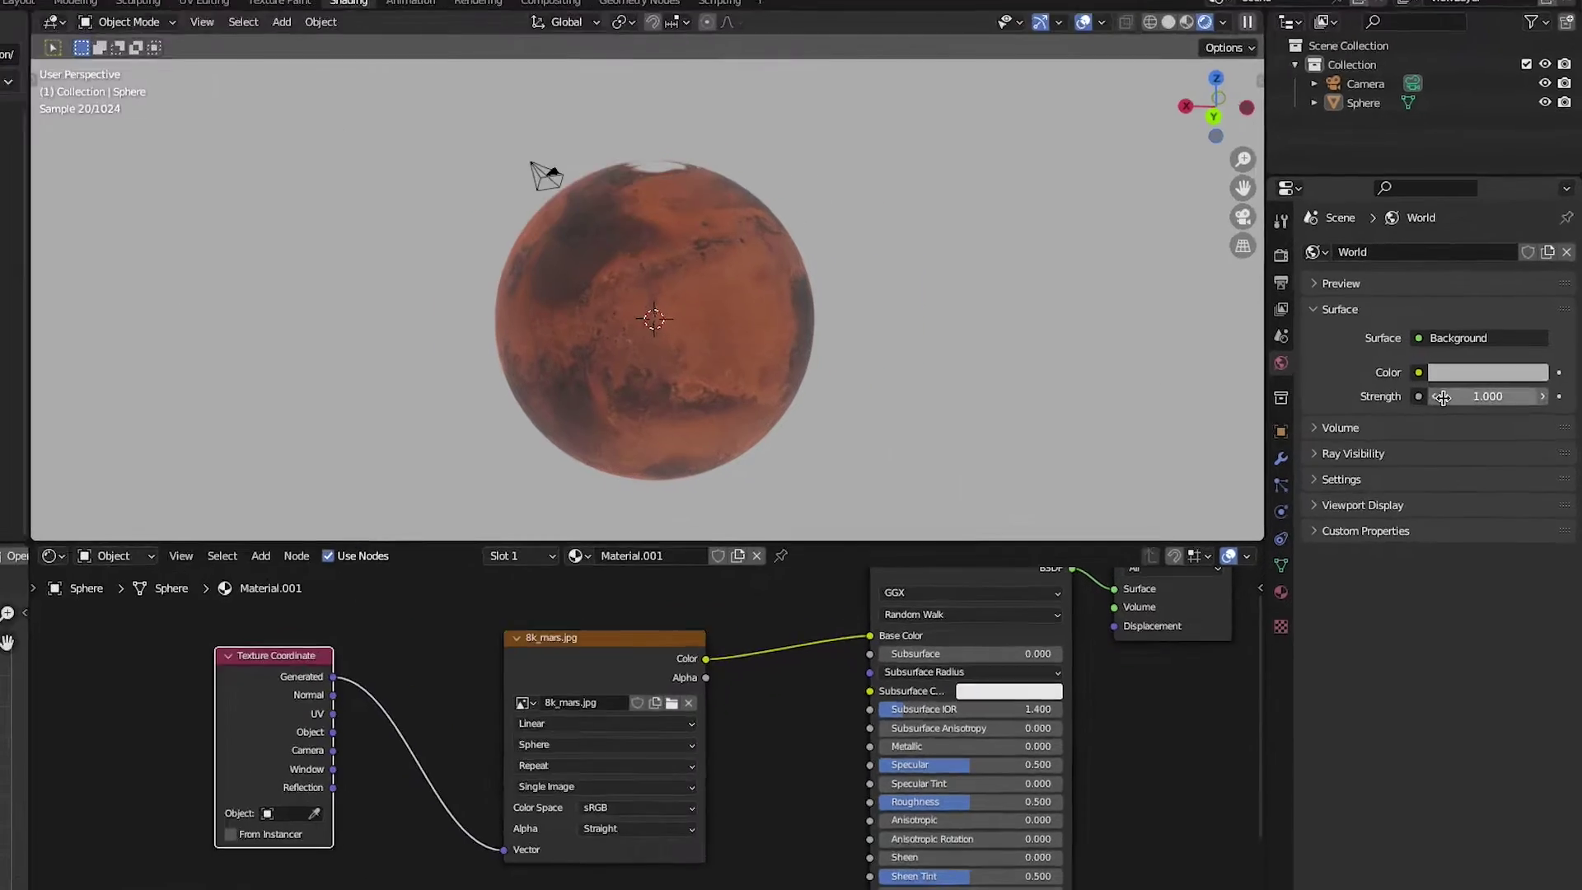
Step: Use an Environment Texture for the world background colour
click(1439, 368)
click(697, 511)
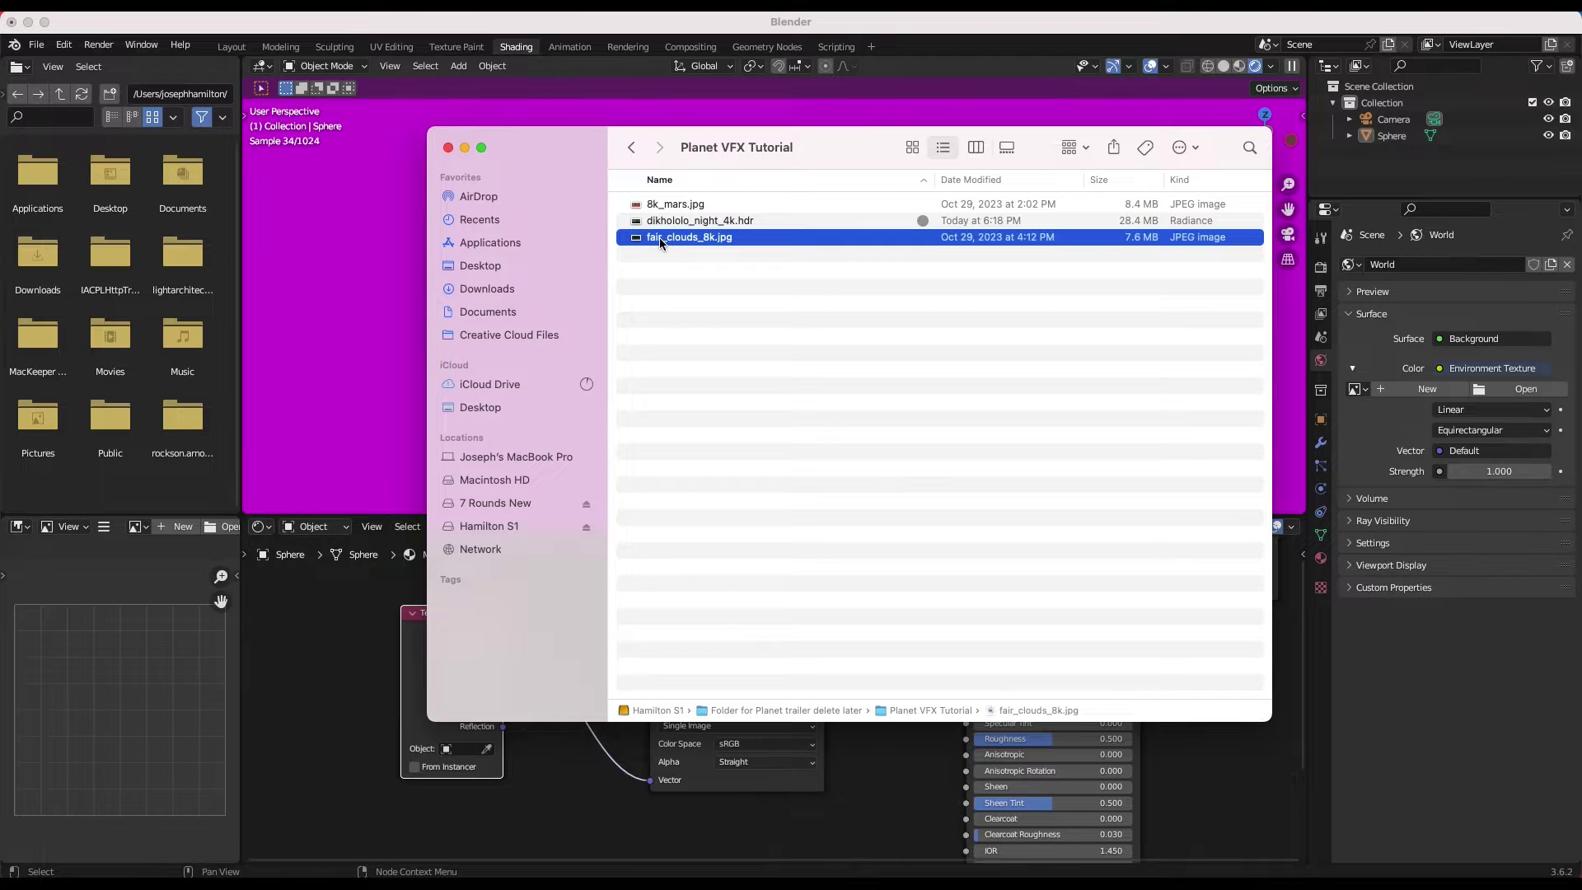
Step: Load dikhololo_night_4k.hdr from the Planet VFX Tutorial folder as the world's environment texture
double_click(701, 220)
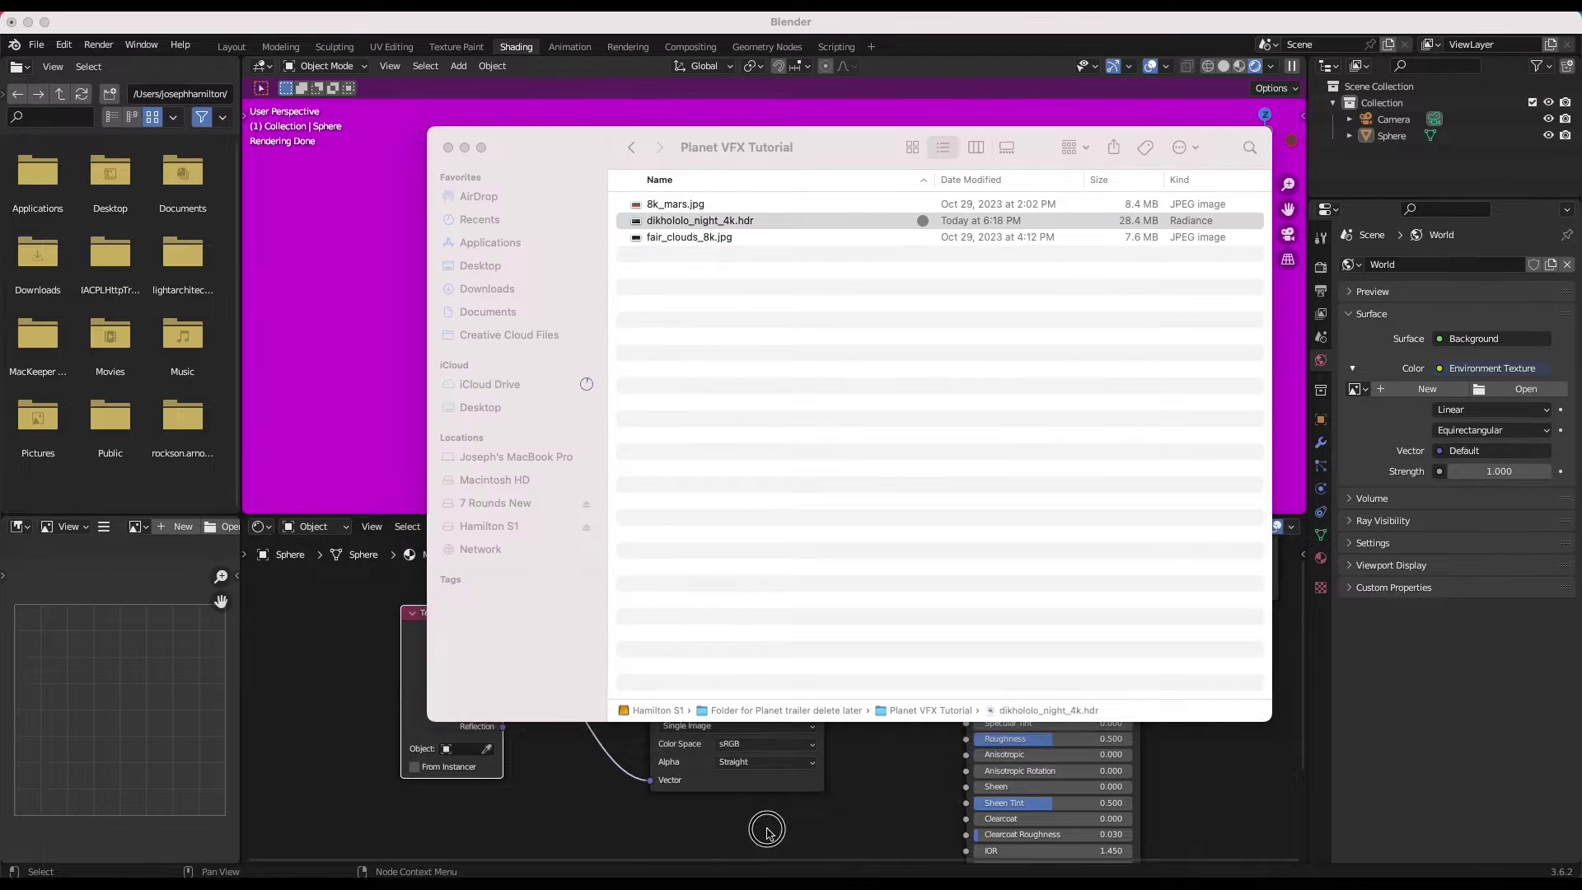
drag(763, 138, 747, 97)
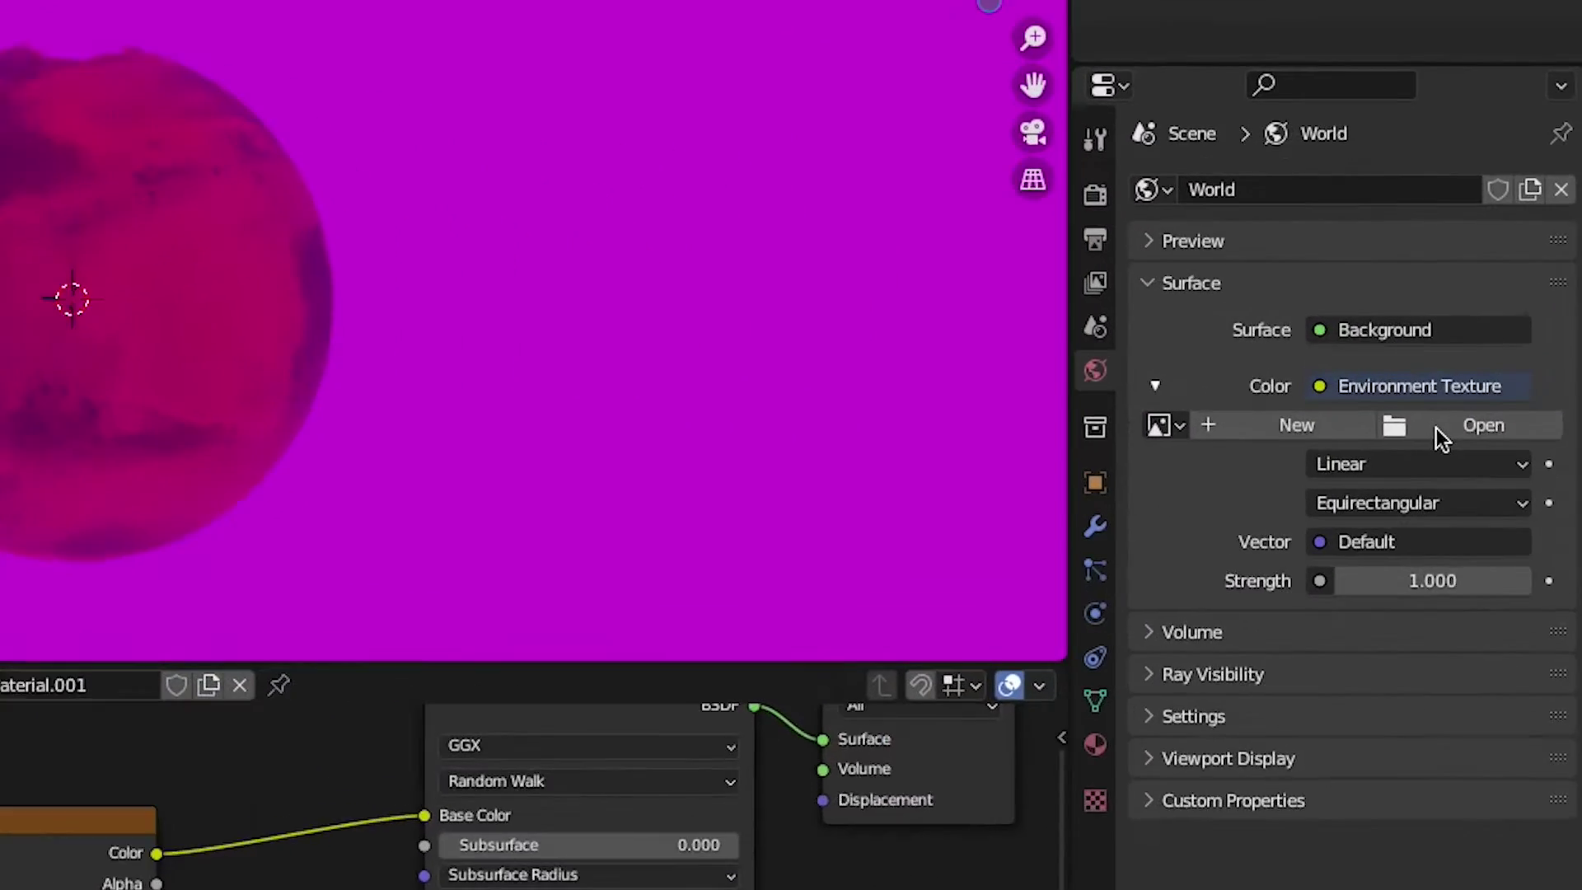
click(1516, 389)
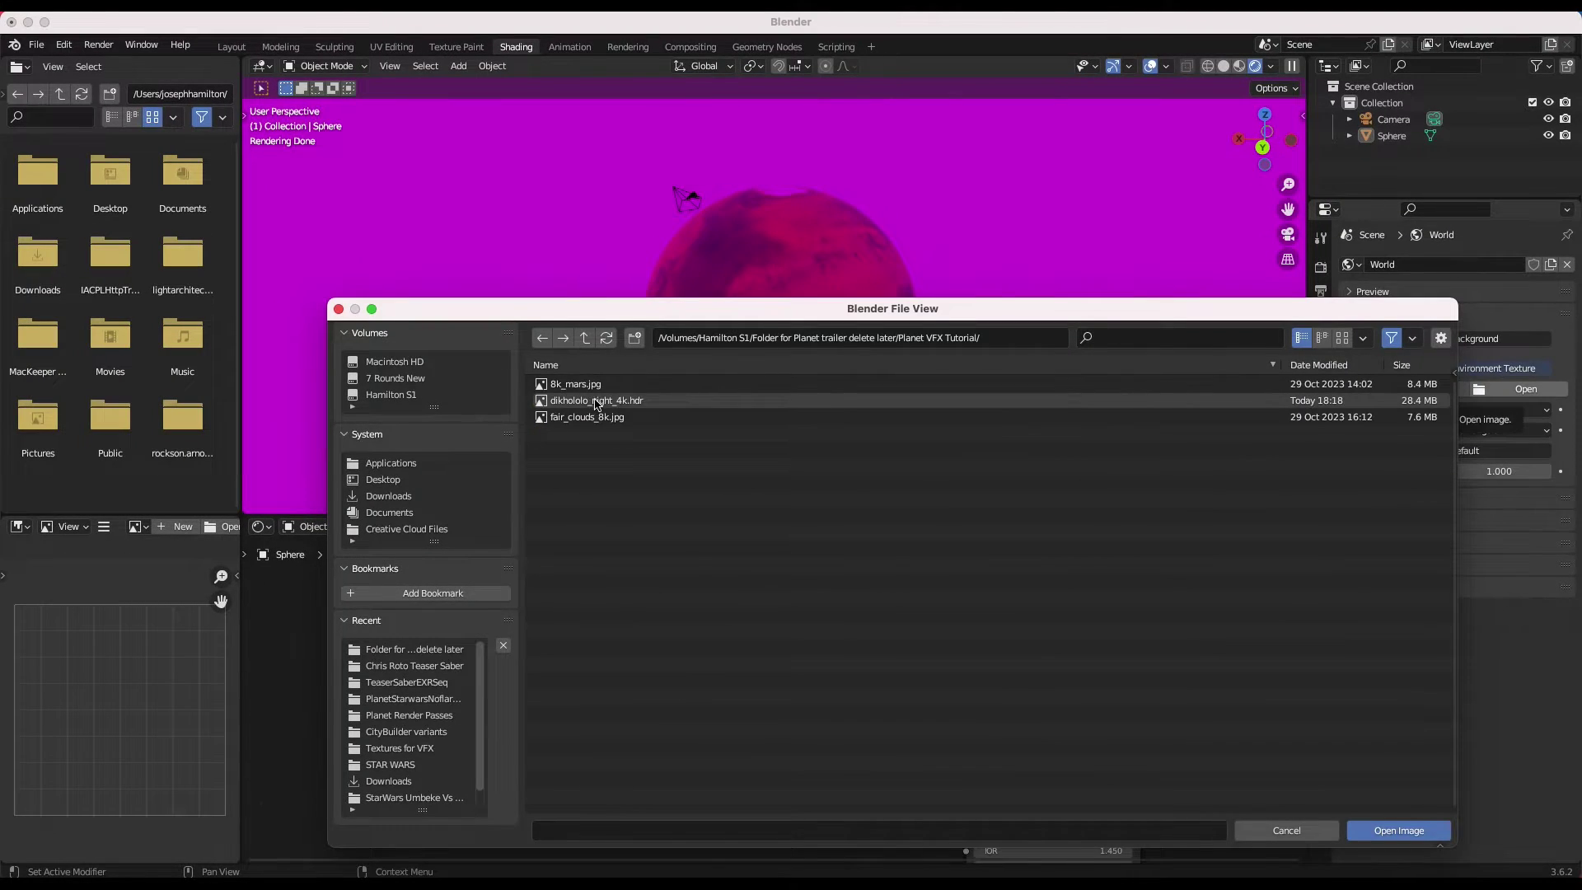
click(598, 401)
click(1398, 806)
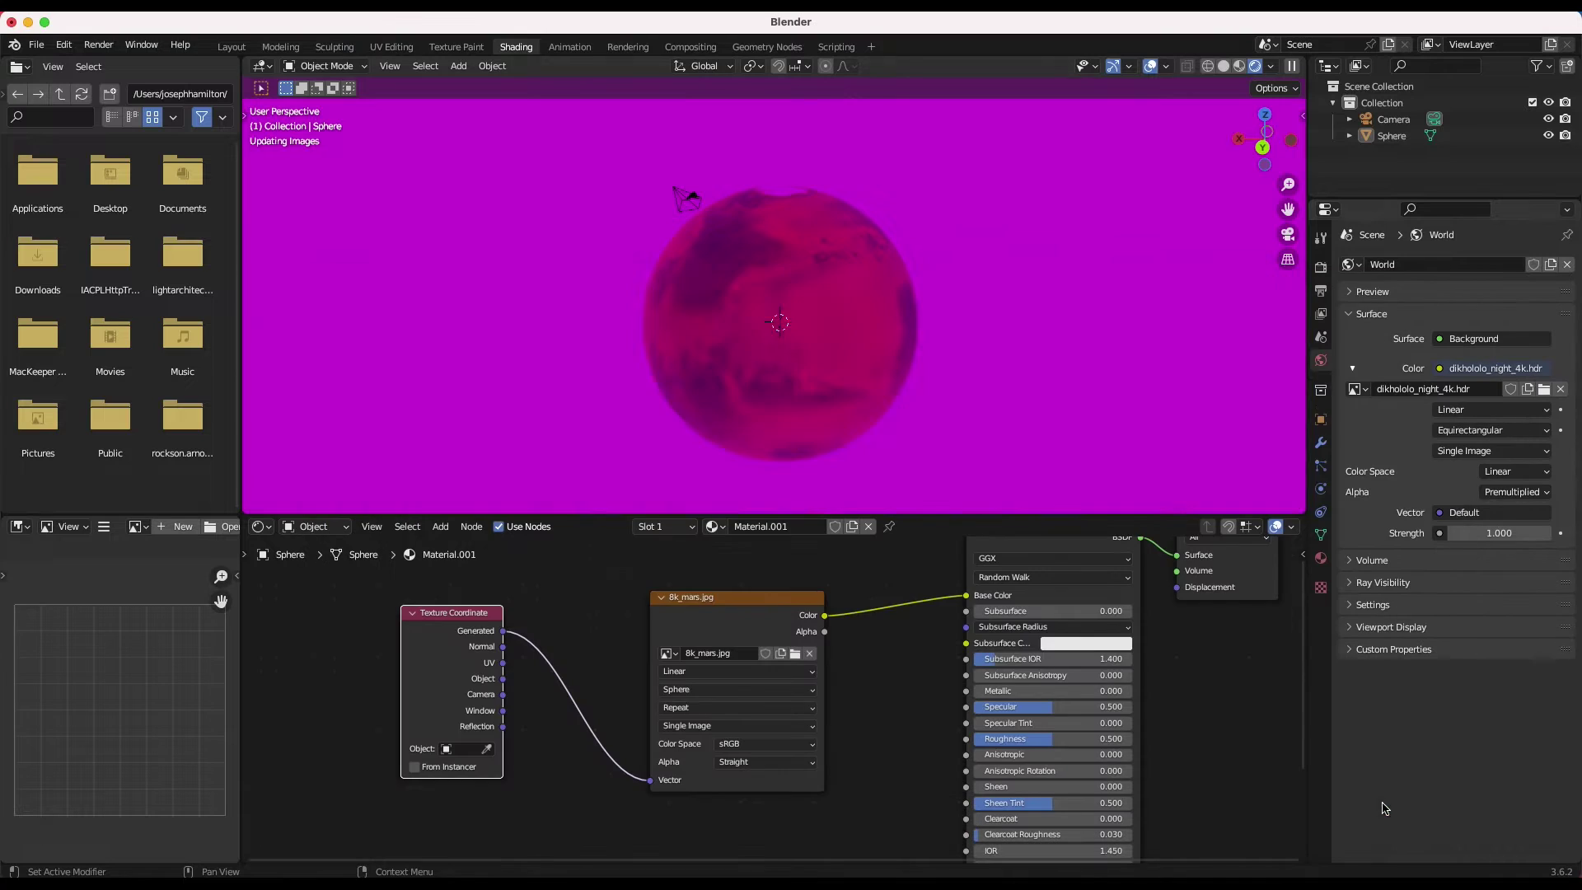
Step: Set the world environment texture's strength to 0.2
scroll(803, 343, down, 3)
scroll(804, 343, left, 5)
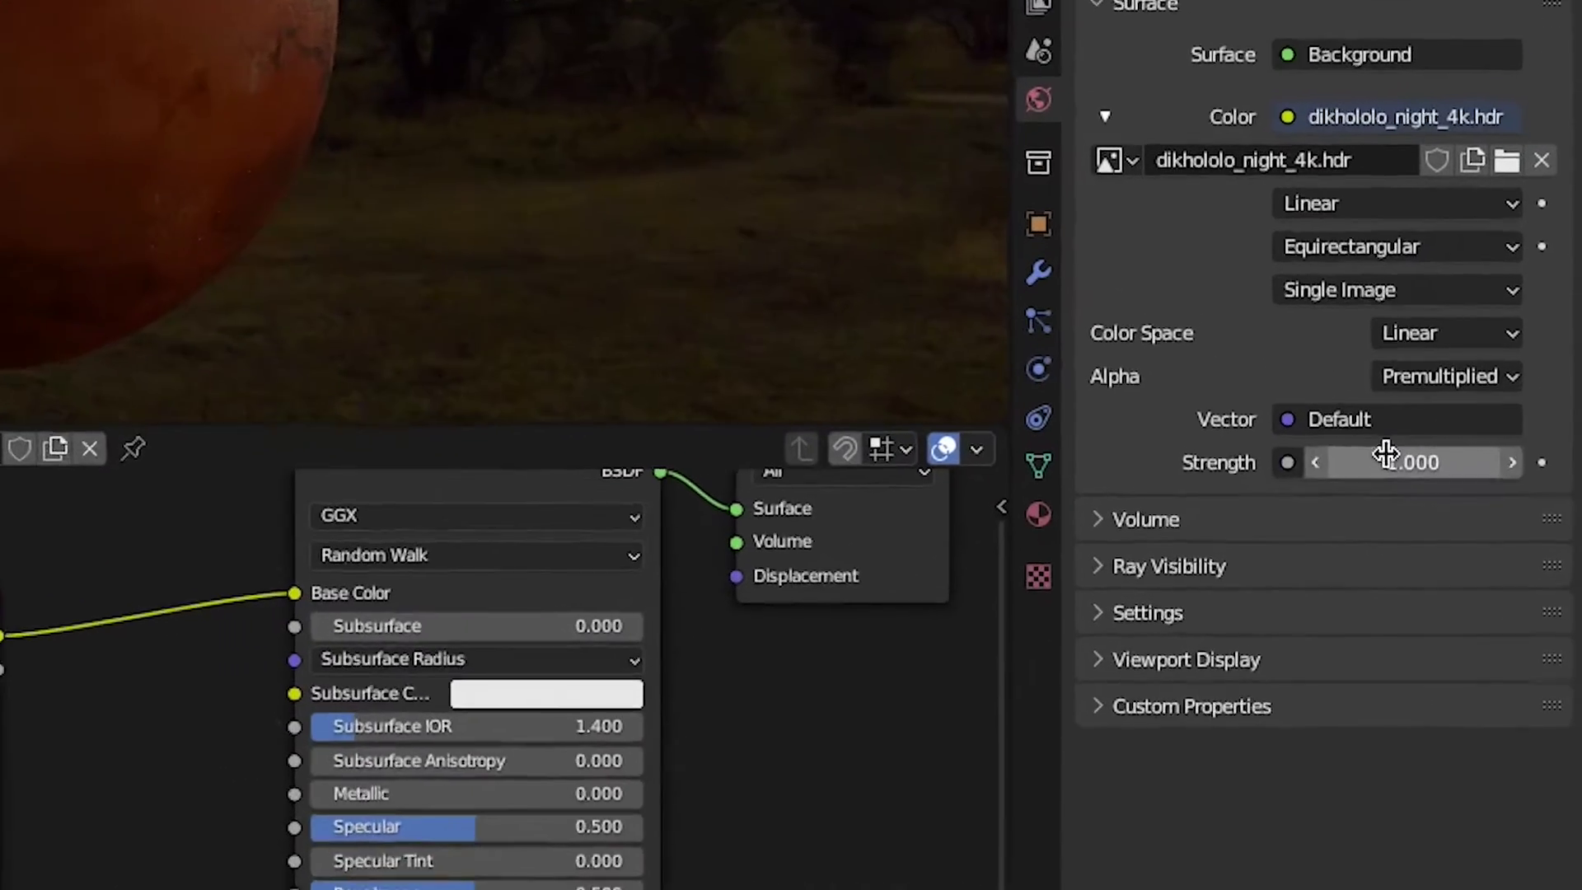
double_click(1488, 531)
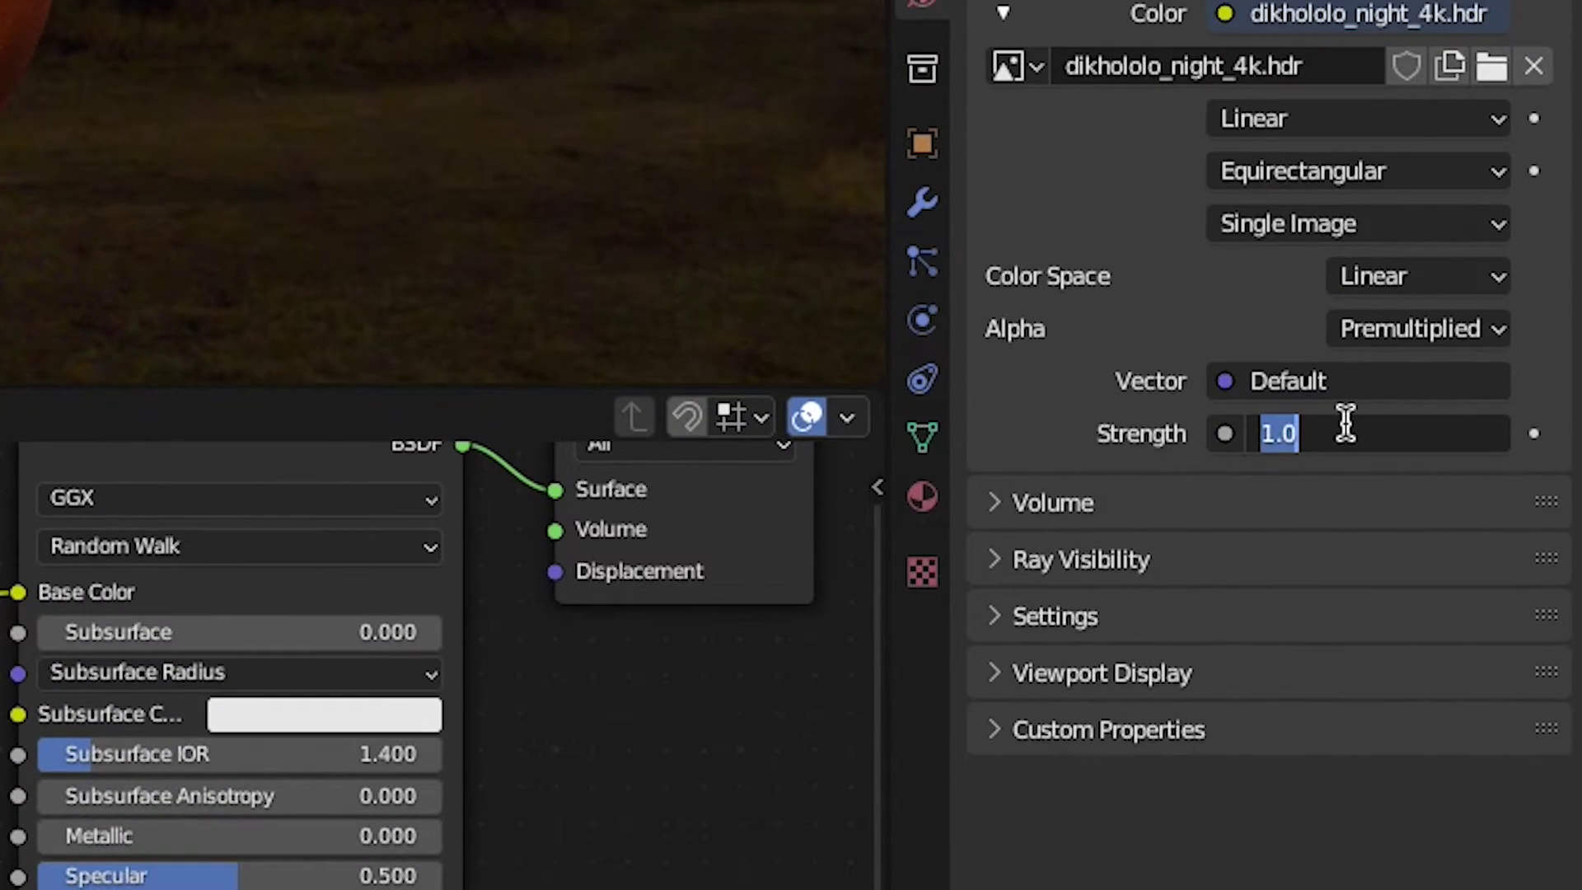
key(Return)
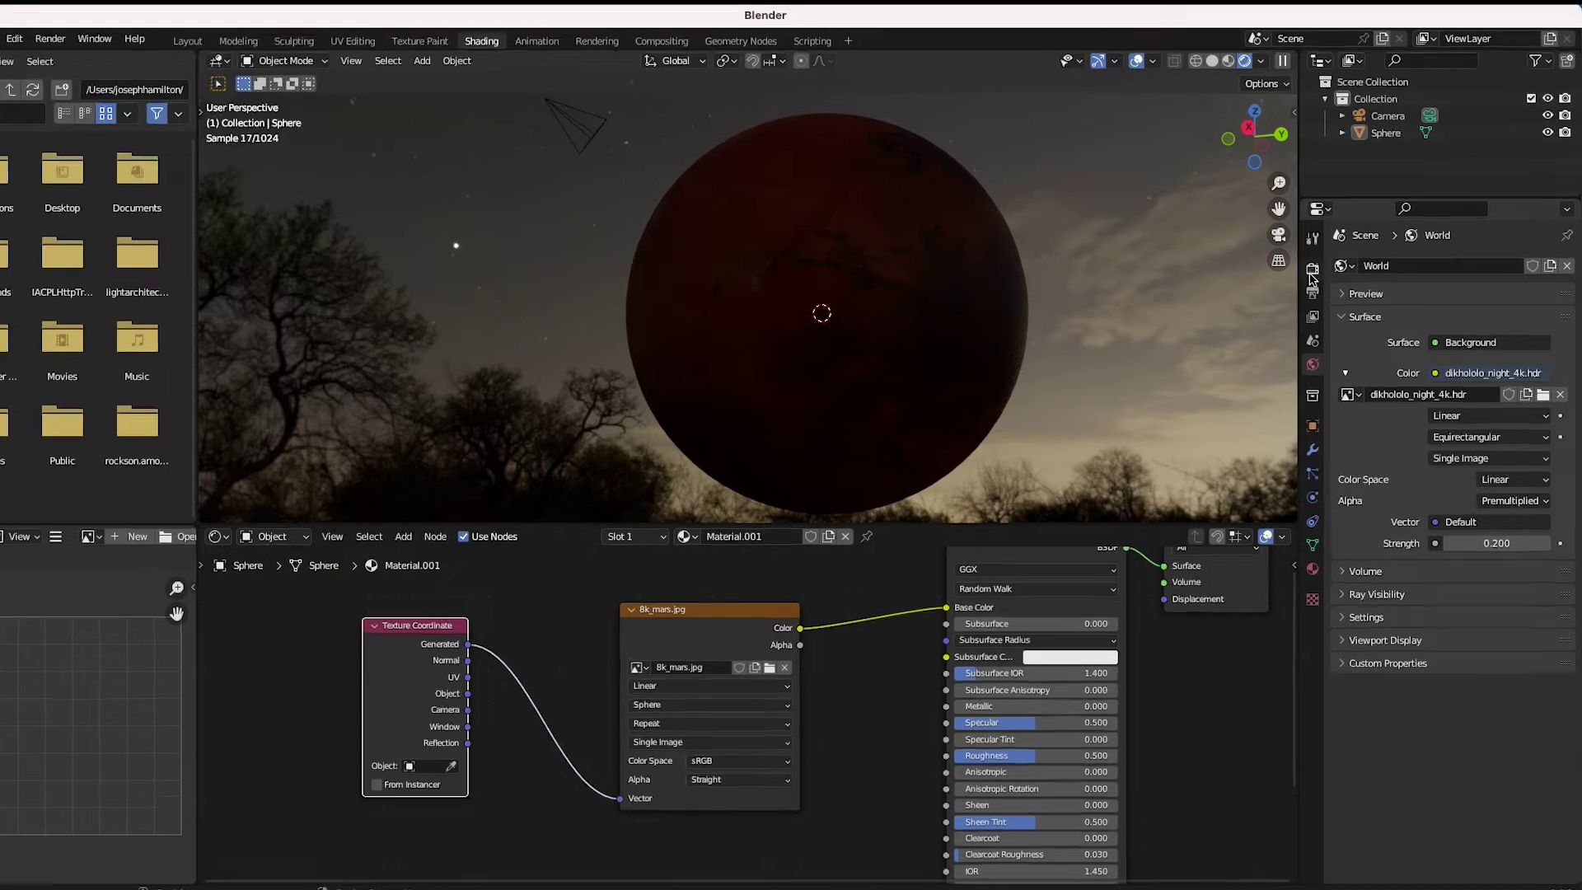
Step: Make the film transparent in the render settings so the HDR background is hidden
click(1321, 269)
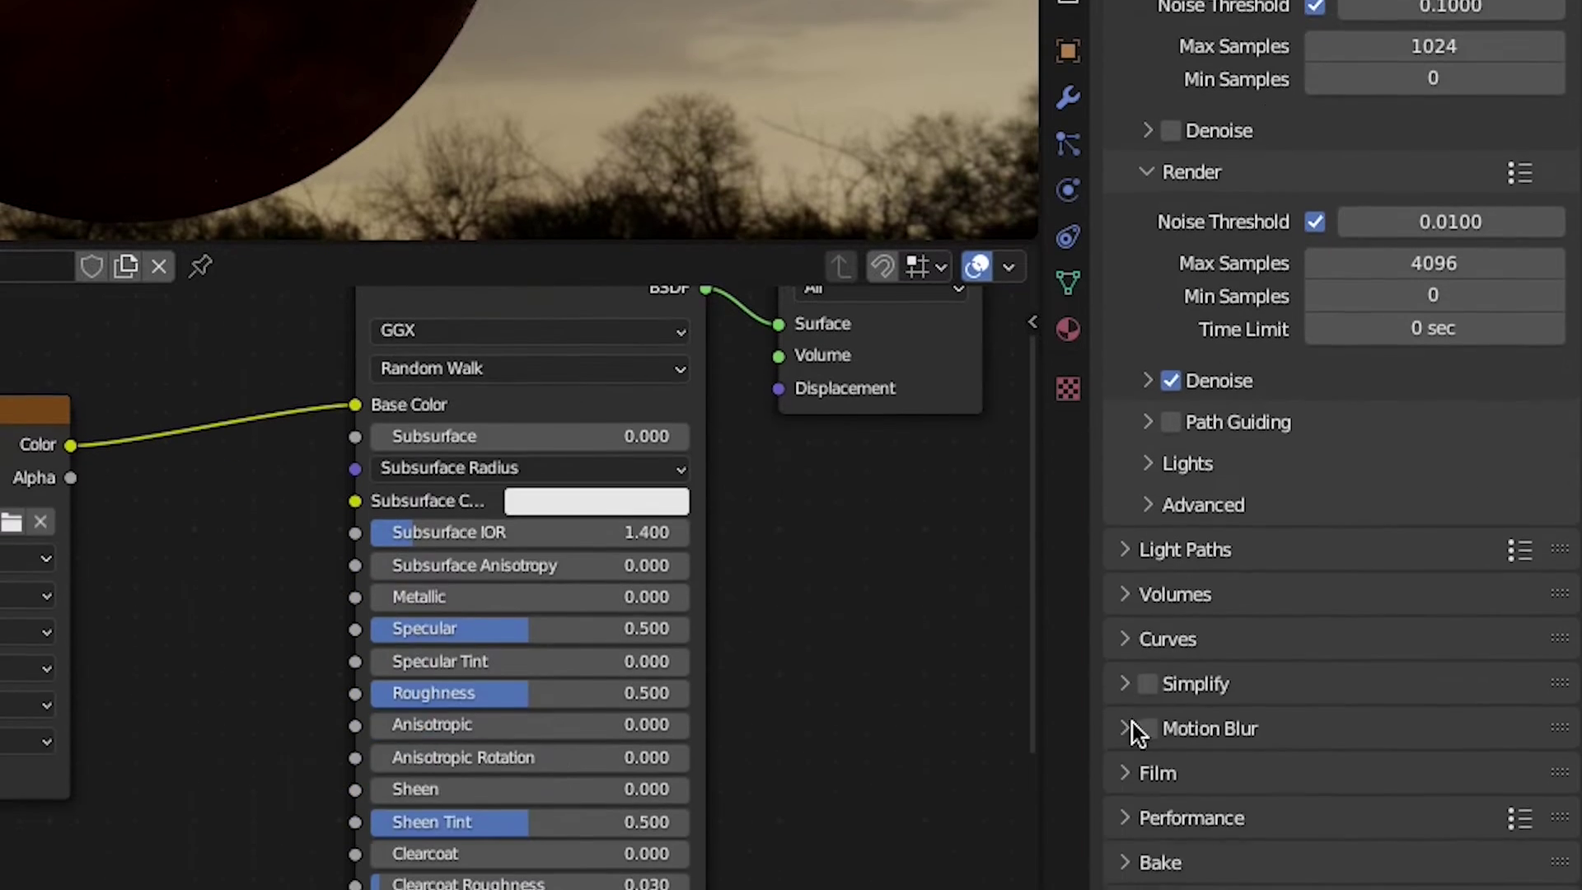
click(1126, 699)
scroll(1364, 552, down, 6)
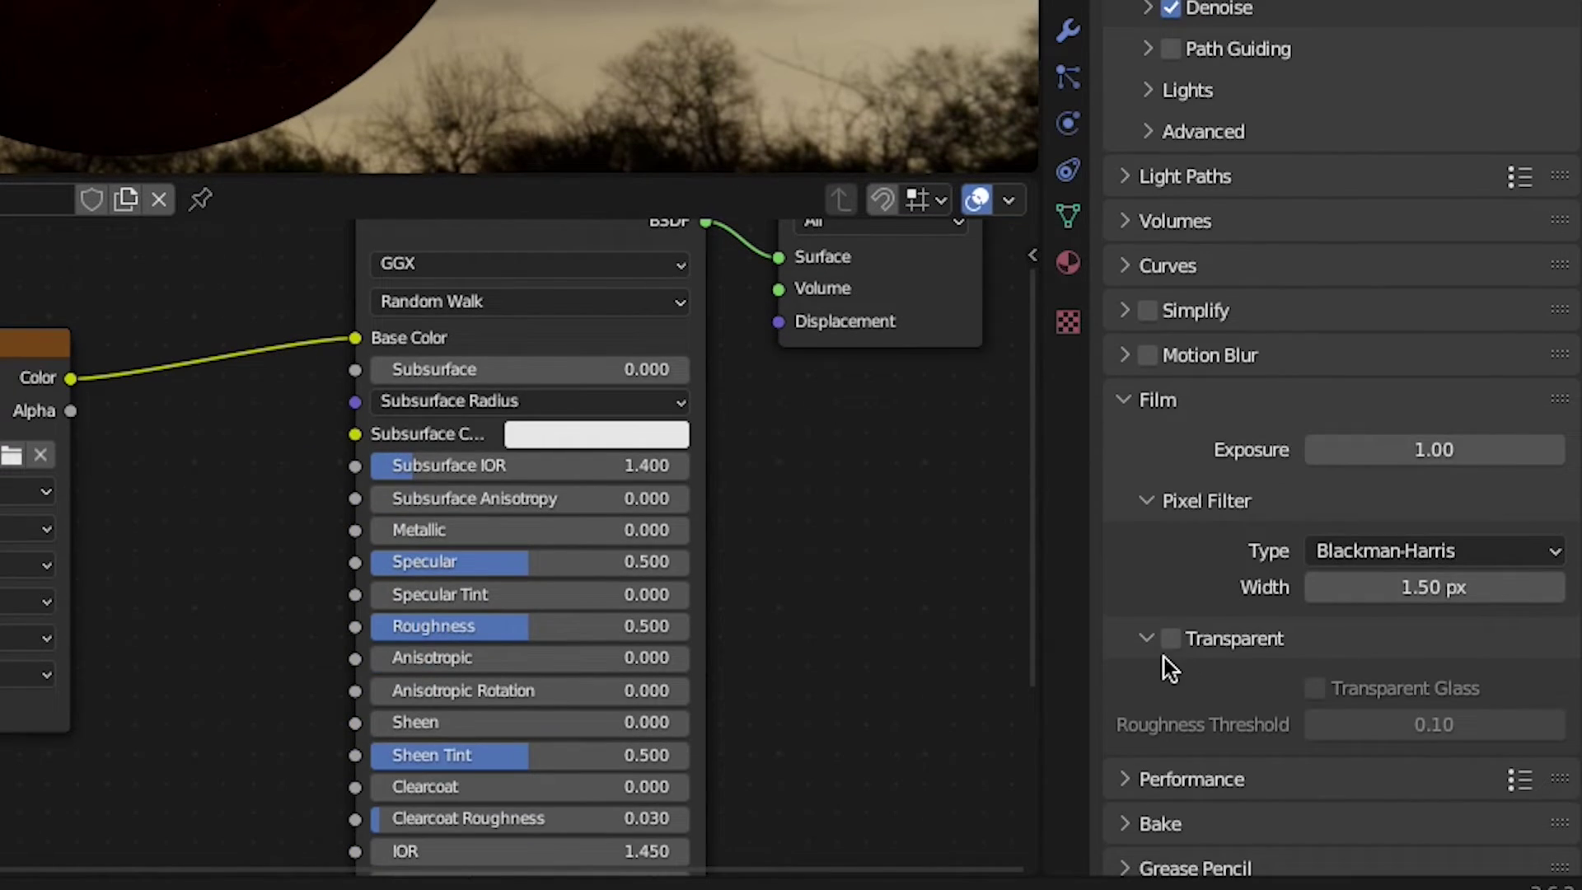
click(1171, 639)
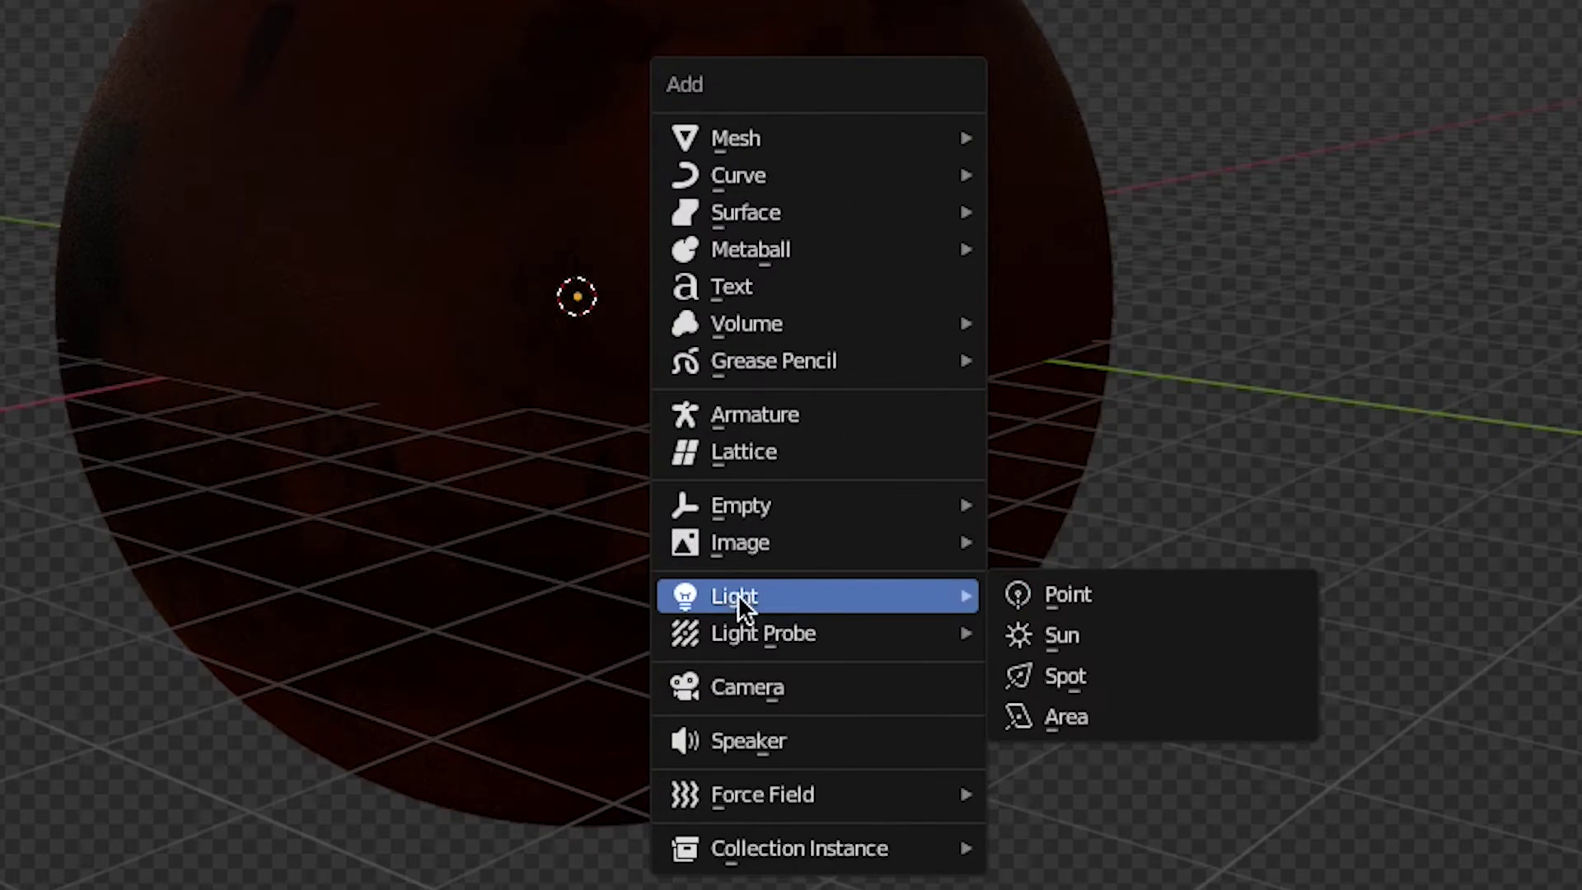
Step: Add a Sun light, place it at about X 49.6, Y -11.8, Z 7.2 m, and aim it toward the planet
click(906, 596)
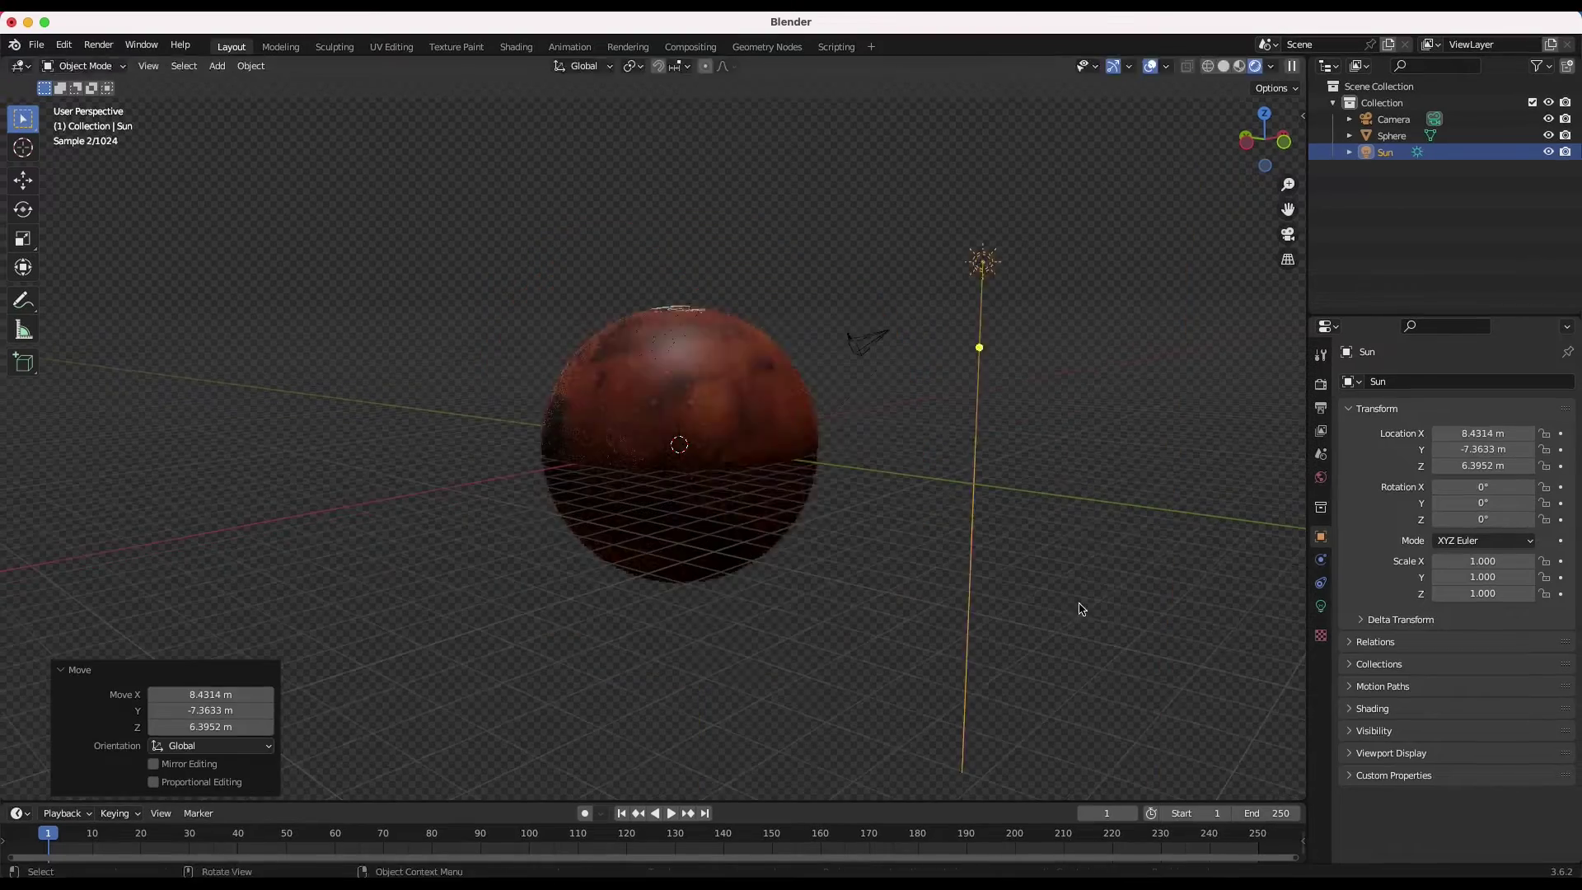
key(g)
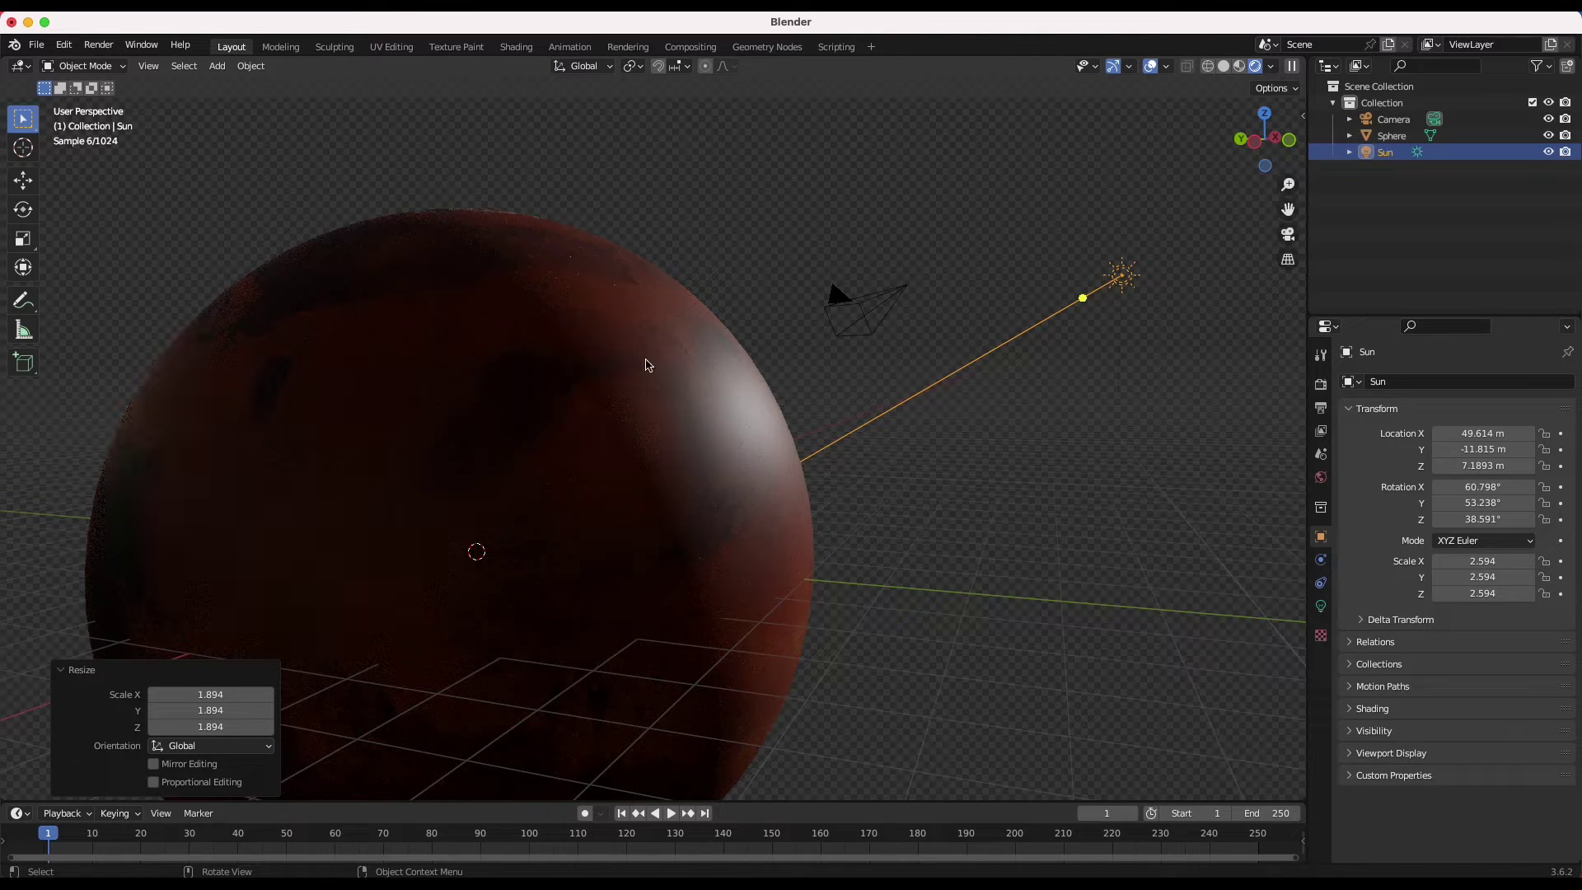
Step: Move the camera around the planet to about X -7.85, Y -6.82, Z 2.51 m
click(840, 305)
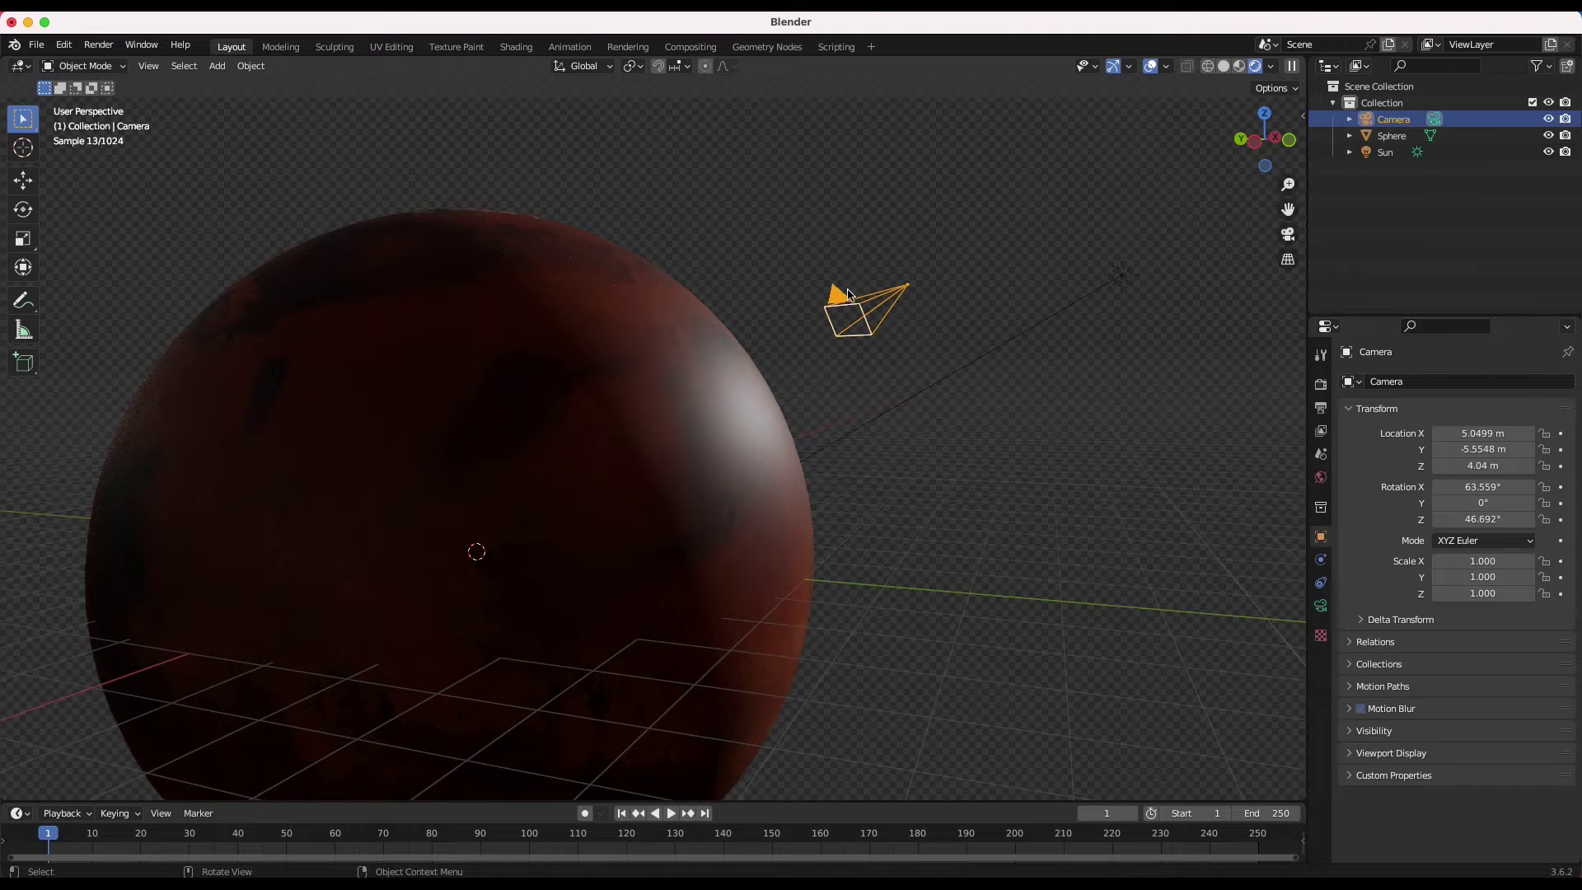
key(g)
key(x)
click(410, 198)
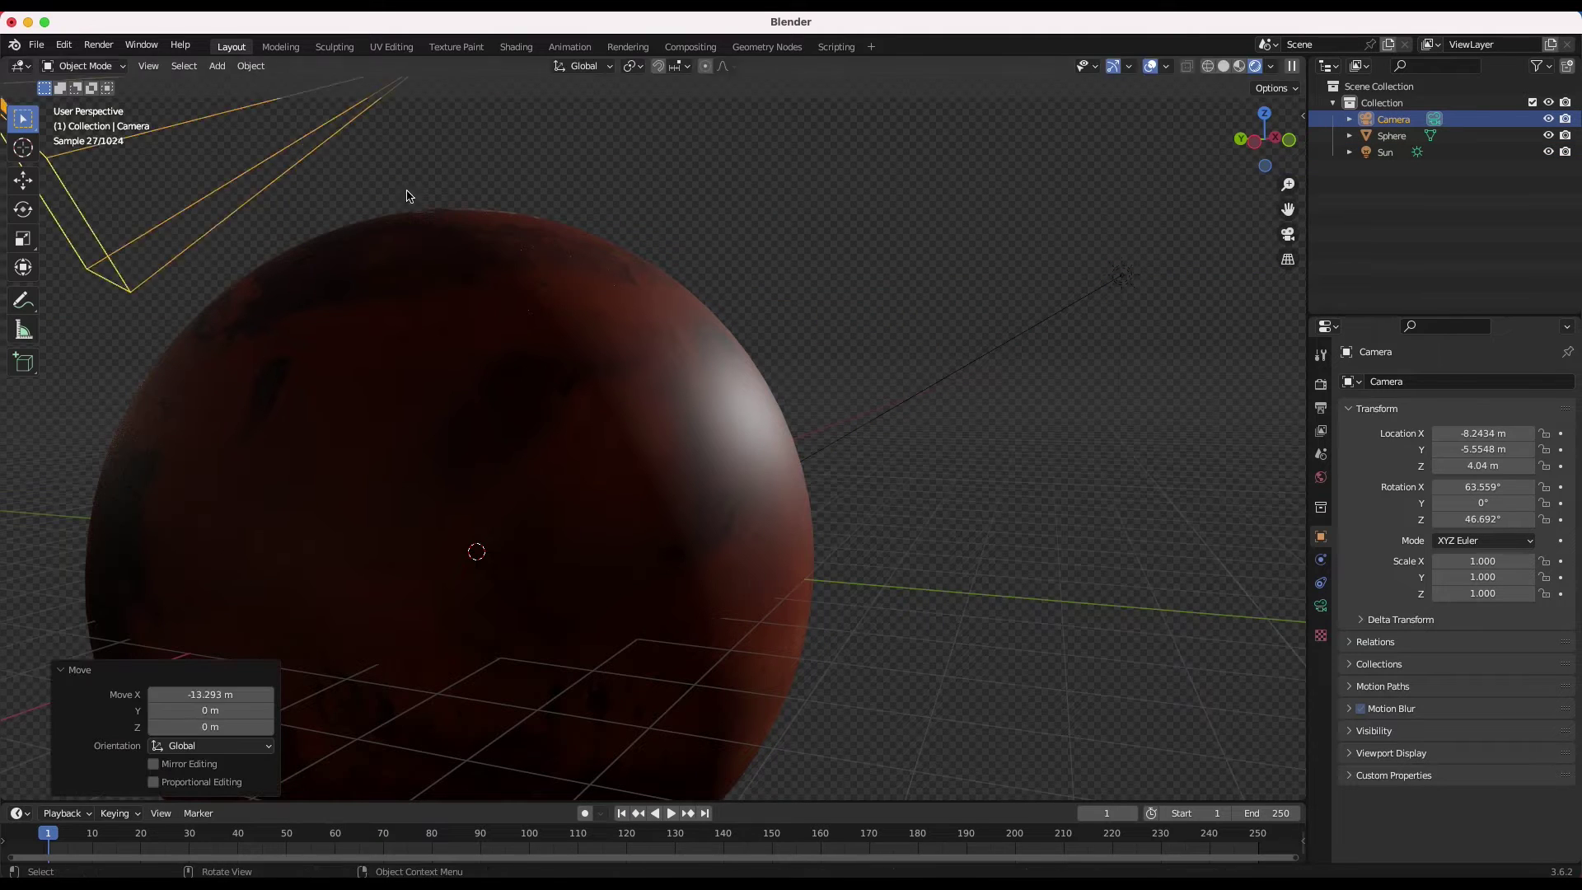
key(g)
click(787, 478)
Step: Rotate the camera freely in several passes to turn it toward the planet
key(r)
key(r)
click(939, 386)
key(r)
key(r)
key(r)
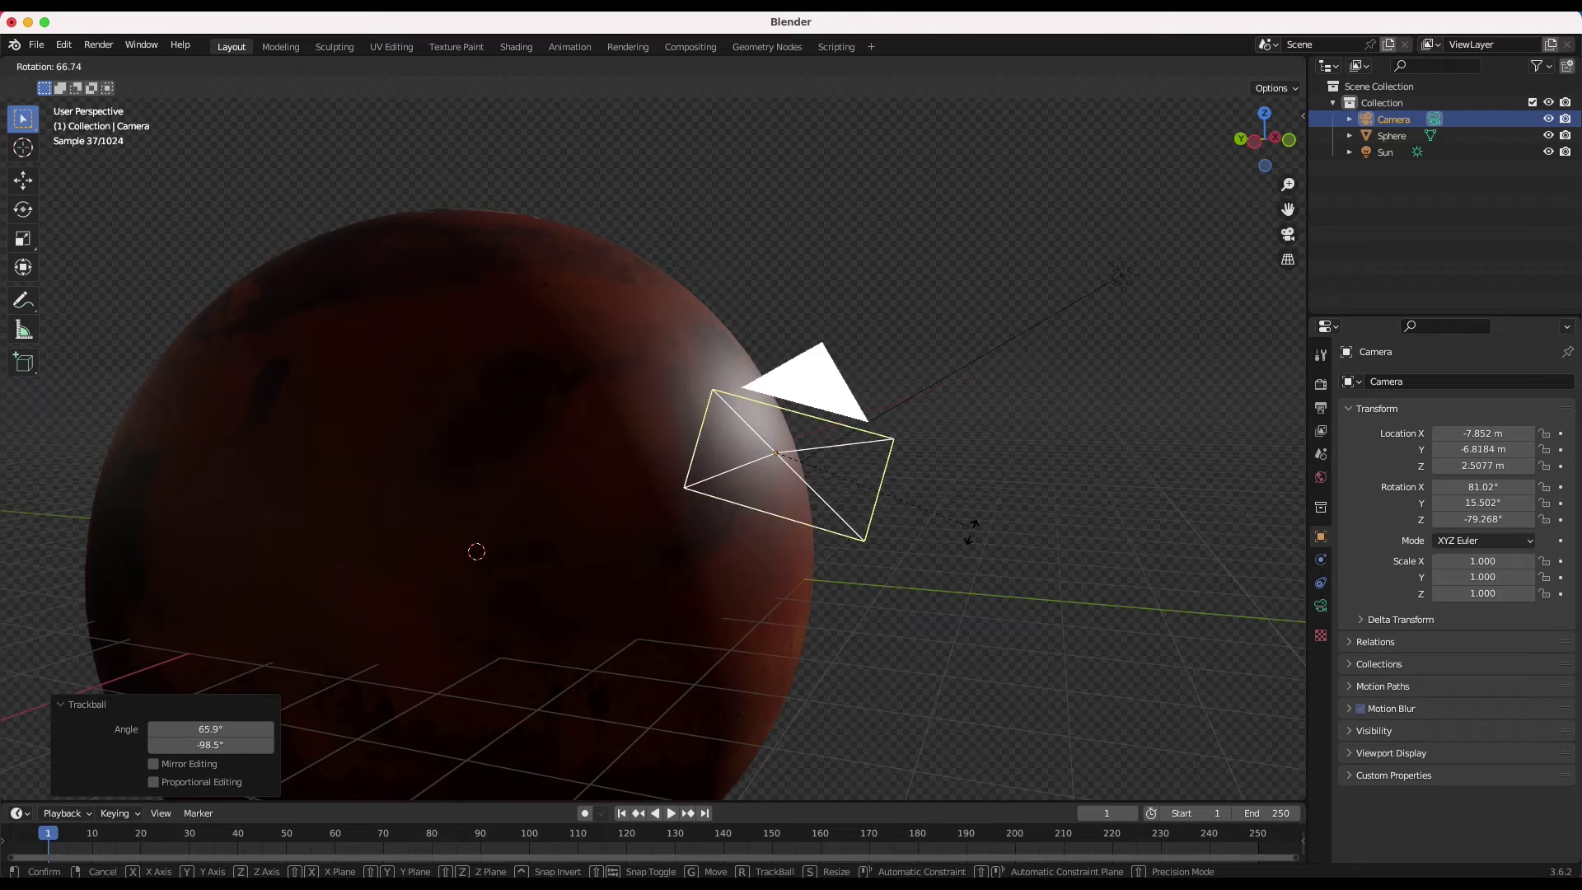
click(834, 575)
key(r)
key(r)
click(823, 594)
Step: Look through the active camera, and rotate and move it to frame the planet's curved upper edge
click(149, 66)
mouse_move(223, 271)
click(369, 273)
key(r)
key(r)
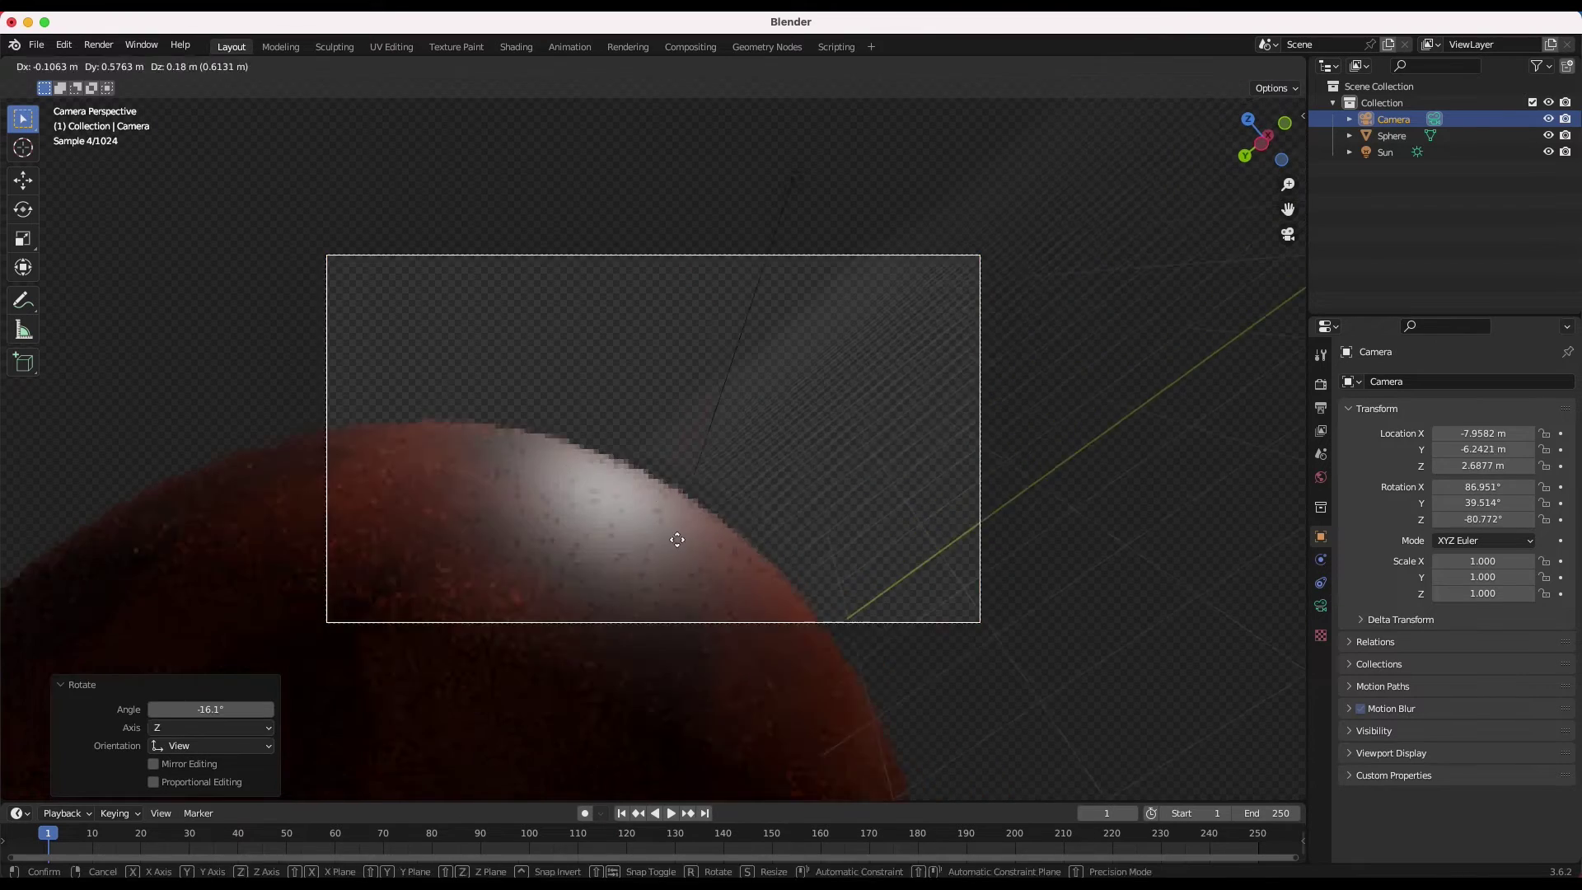
click(669, 588)
key(g)
click(791, 493)
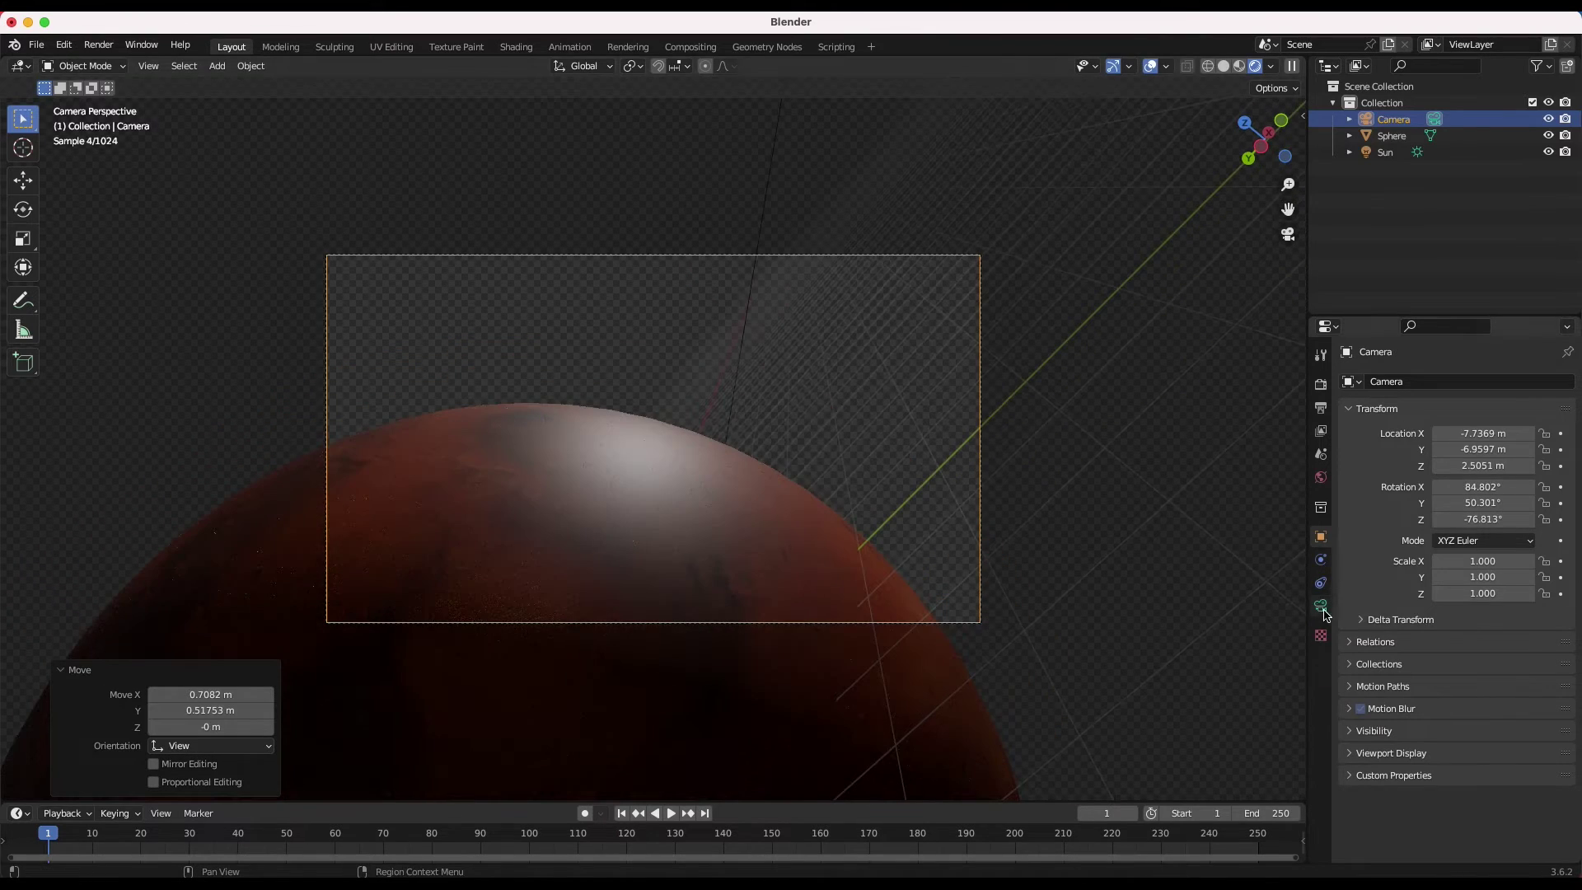
Step: Set the camera's focal length to 115 mm
click(1322, 608)
click(1480, 461)
text(115)
key(Return)
Step: Try rotating the planet sphere in the camera view and undo the attempt
click(724, 490)
key(r)
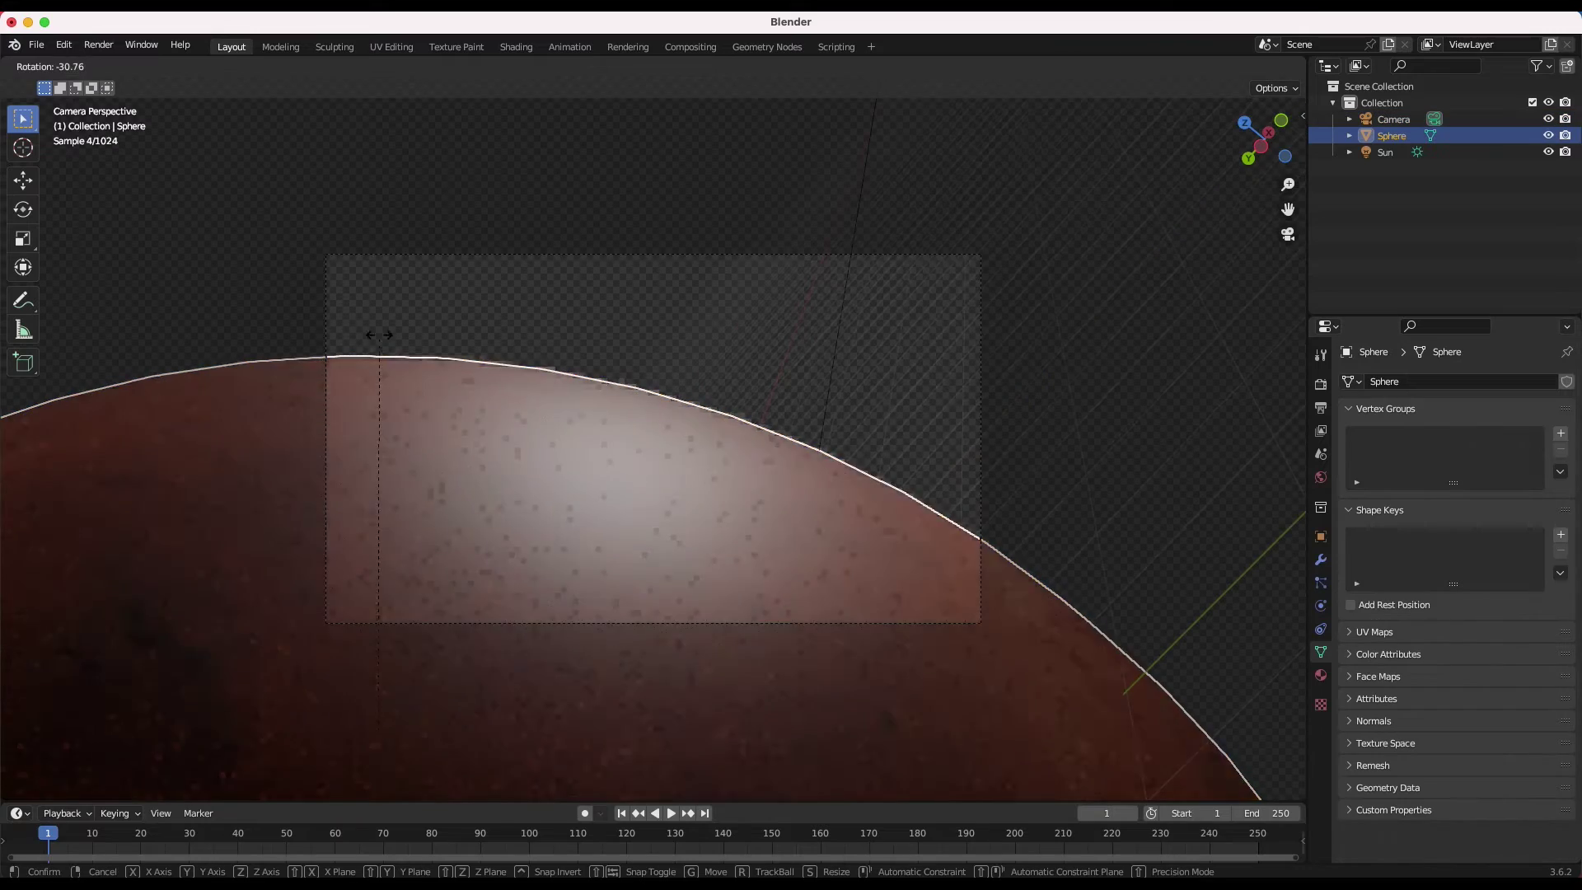
click(760, 142)
key(super+z)
key(super+z)
Step: Move and rotate the camera so the planet's horizon arcs across the frame with the sun highlight near the centre
key(g)
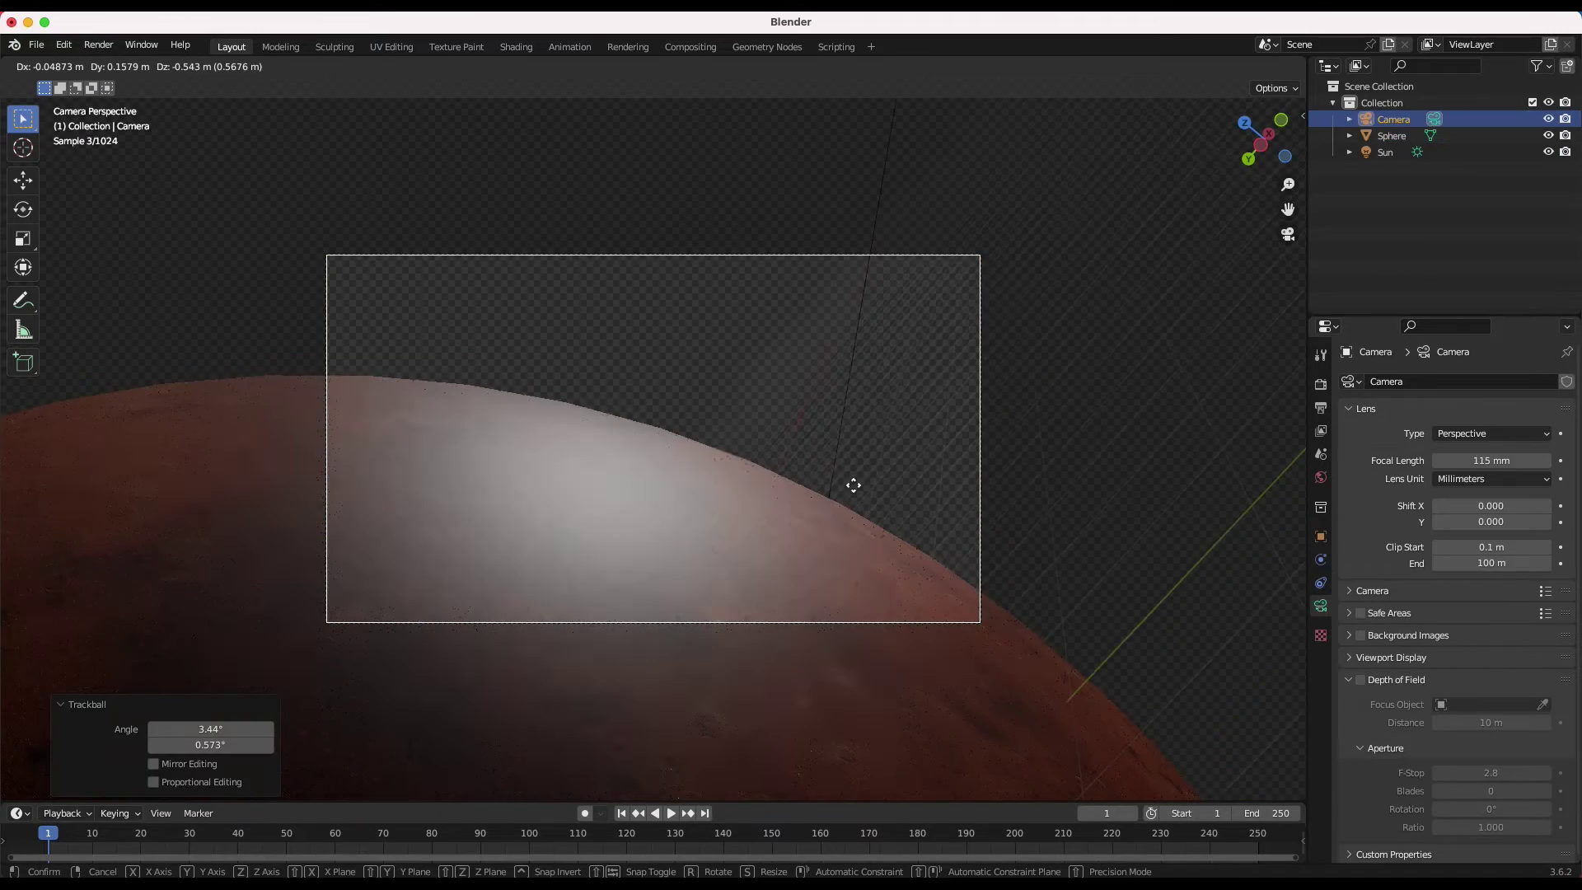
click(1095, 585)
key(r)
click(948, 547)
key(g)
click(898, 491)
key(r)
key(r)
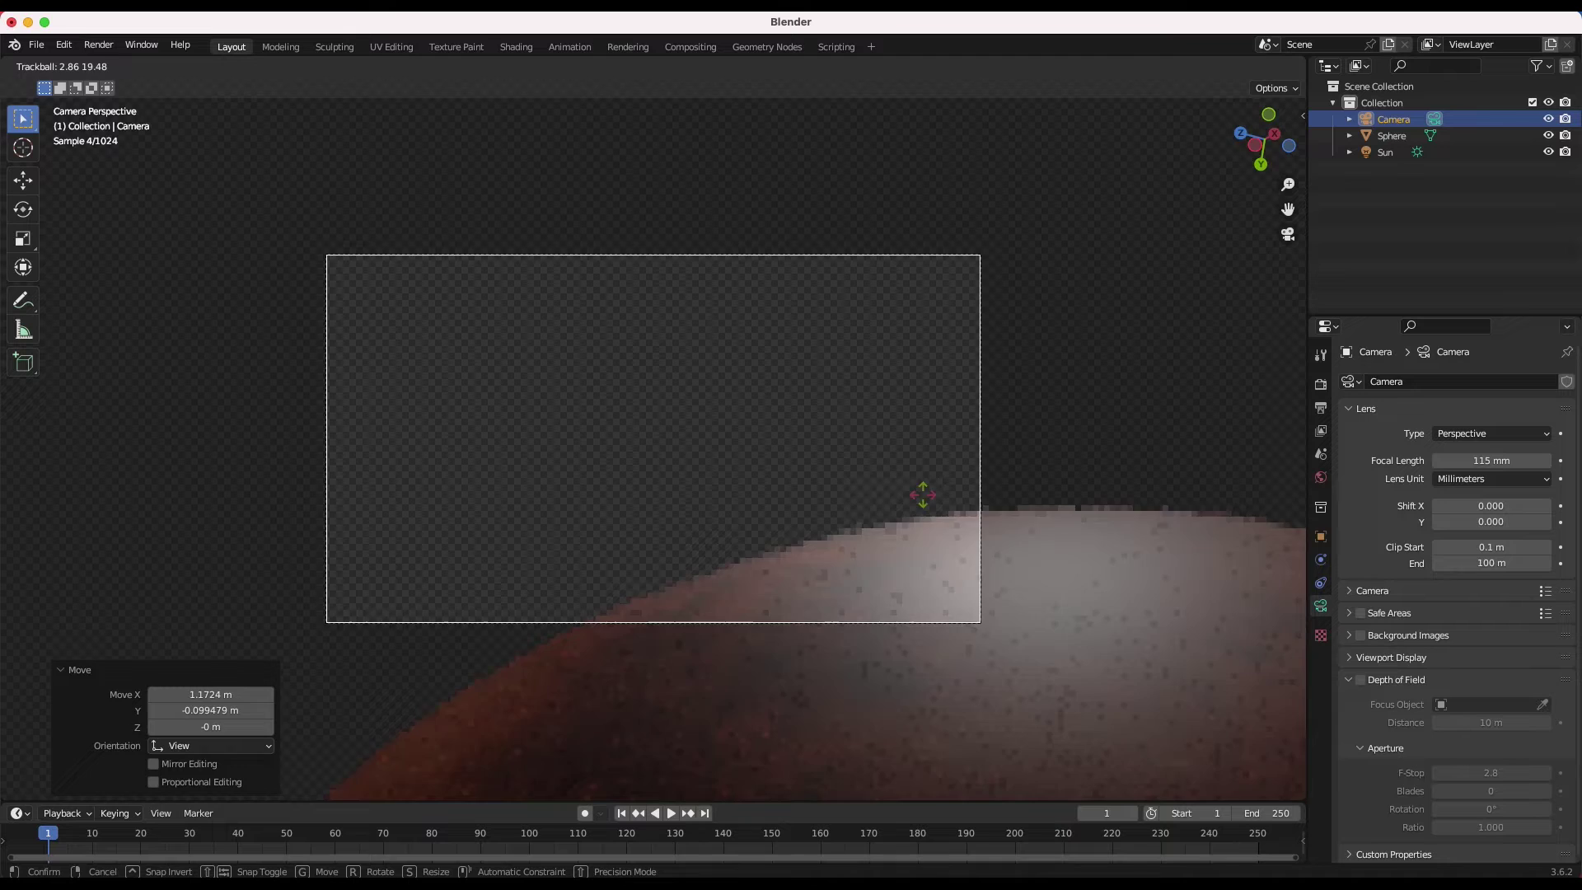
click(909, 490)
key(r)
click(932, 344)
key(r)
key(r)
click(904, 342)
click(857, 334)
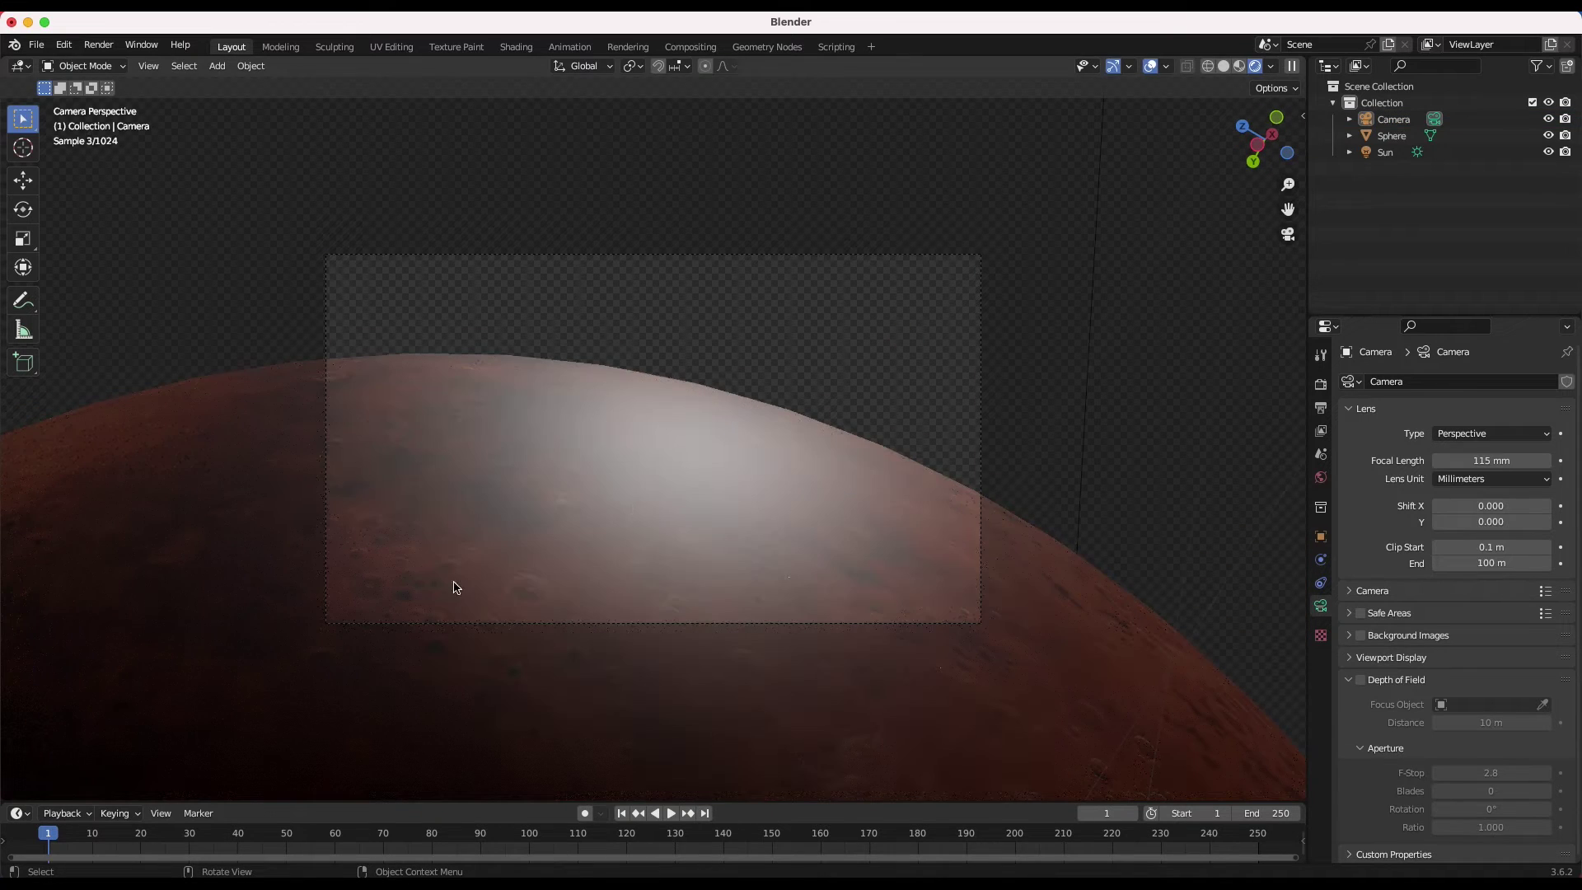
Step: Rotate the planet sphere freely to bring a different part of its surface into the camera frame
click(600, 519)
key(r)
key(r)
click(780, 363)
Step: Add a level 1 Subdivision modifier to the planet sphere and show the viewport in Solid shading
click(640, 453)
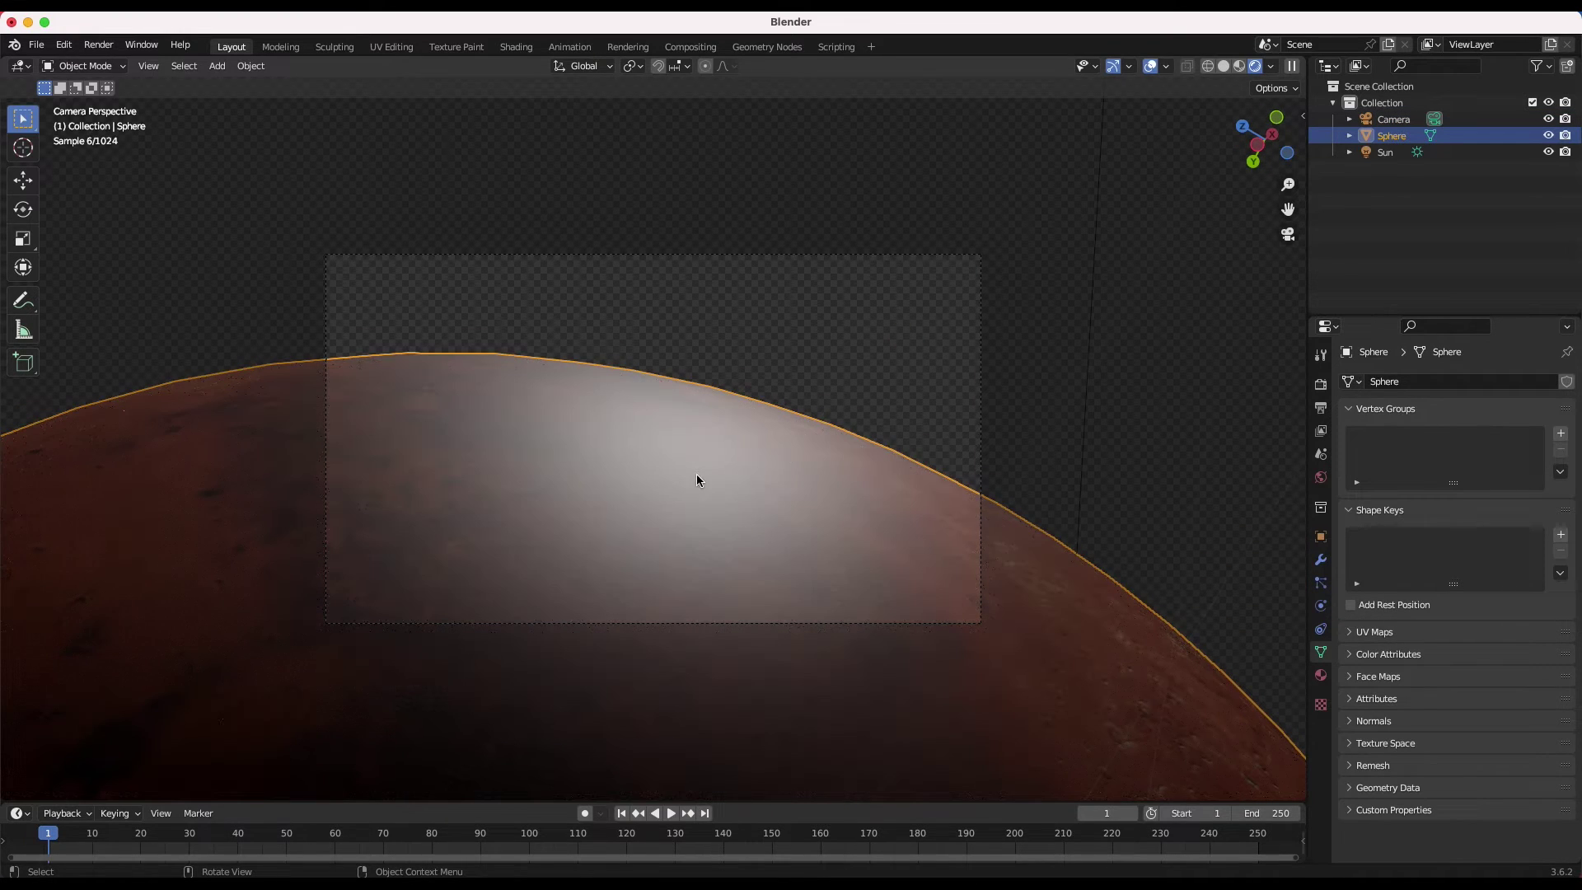
key(ctrl+1)
click(705, 308)
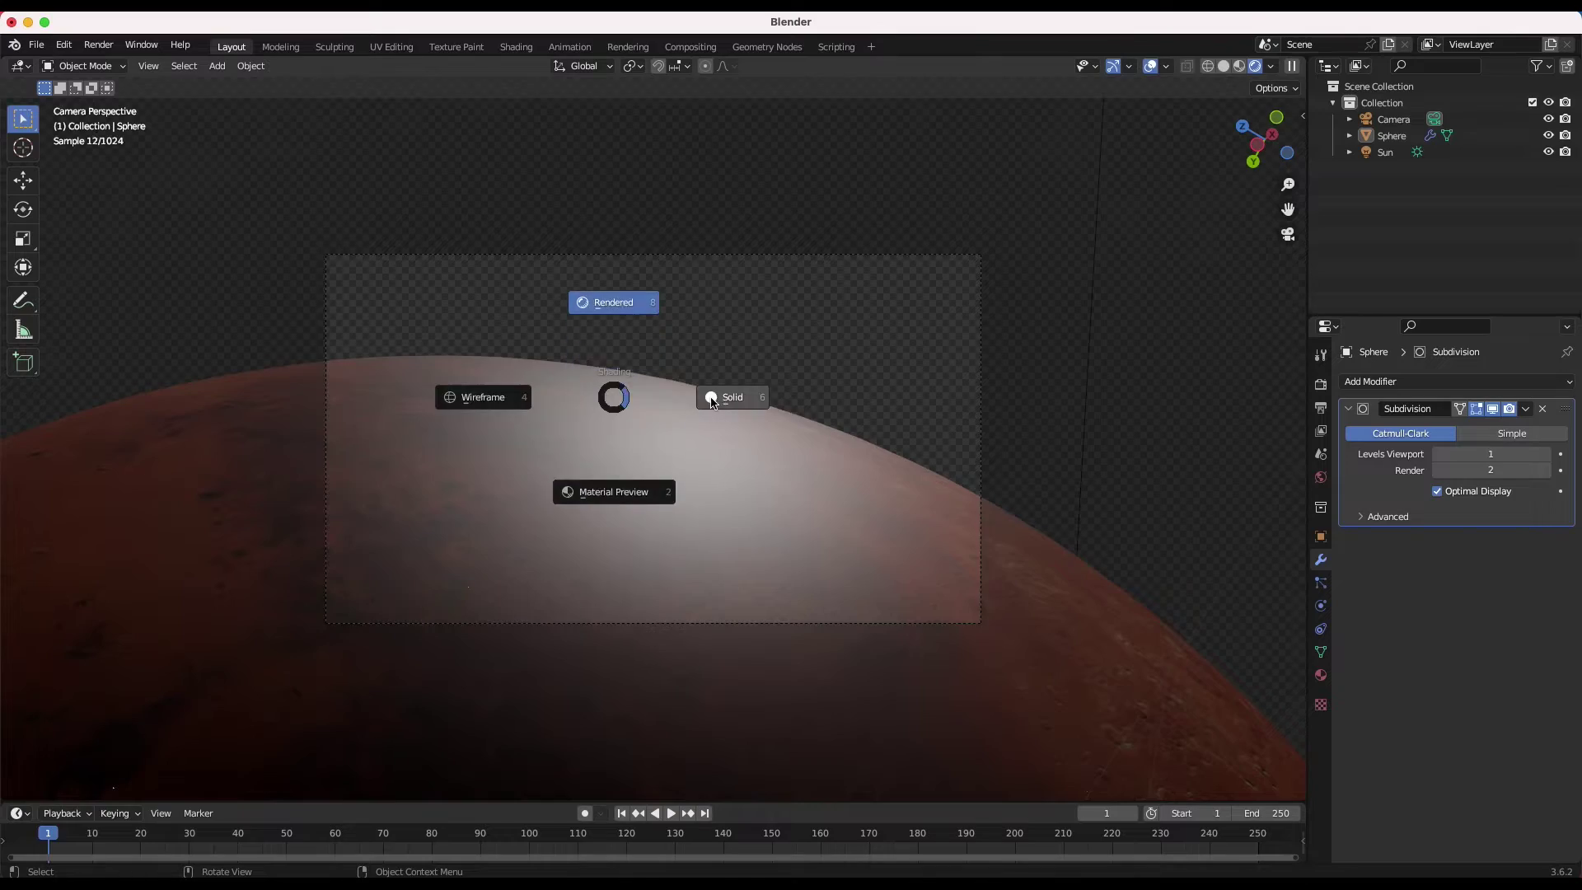
click(713, 401)
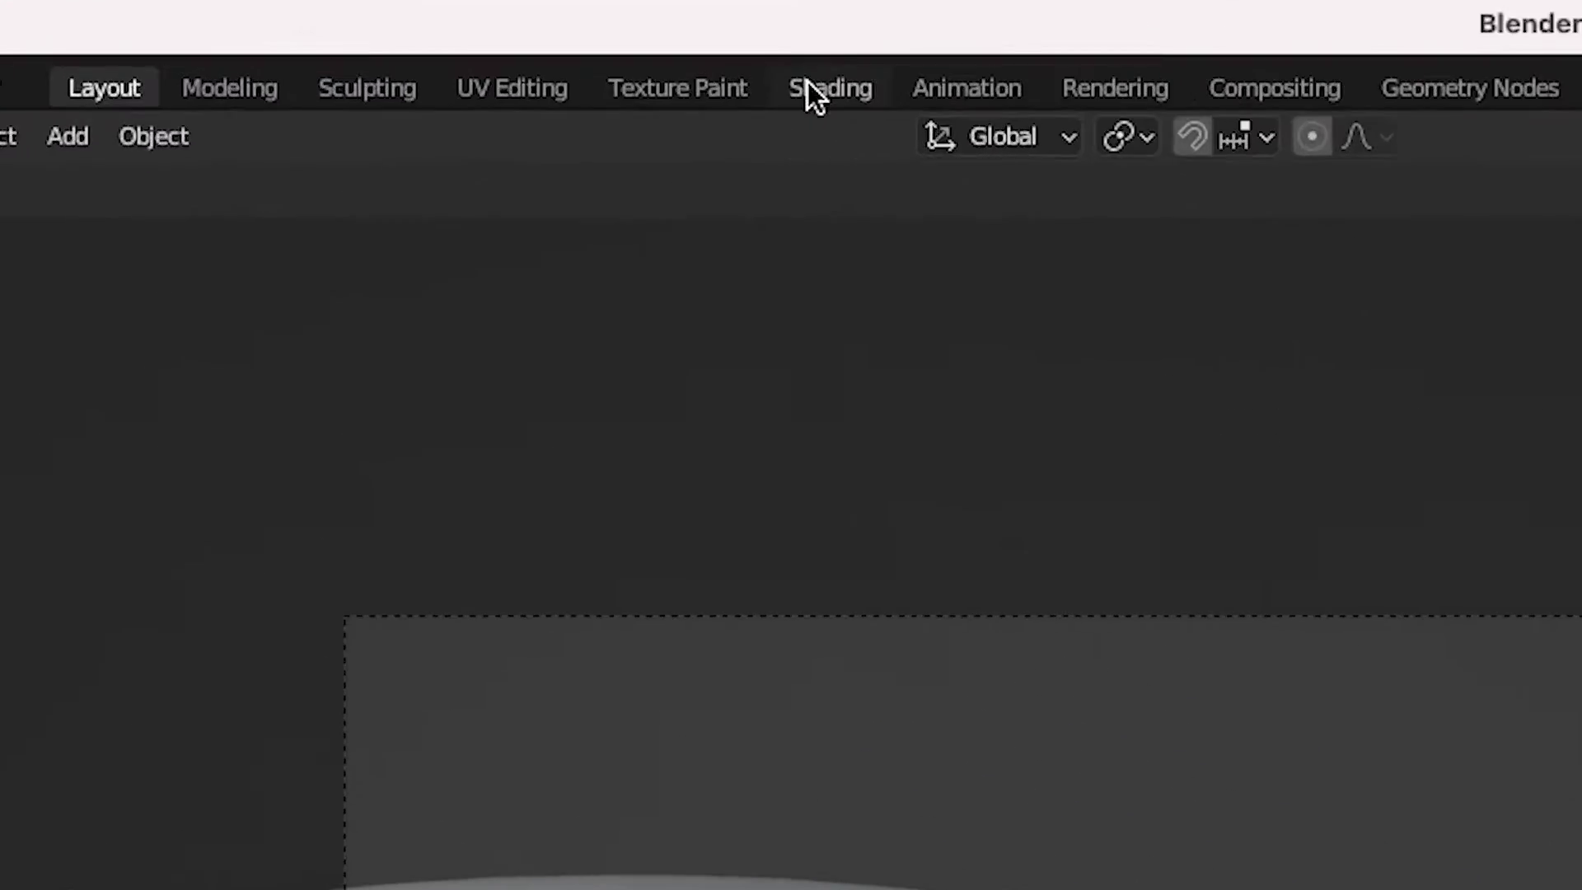
Step: In the Shading workspace, connect the 8k_mars.jpg Color output to the Principled BSDF's Roughness through a new Color Ramp node
click(516, 47)
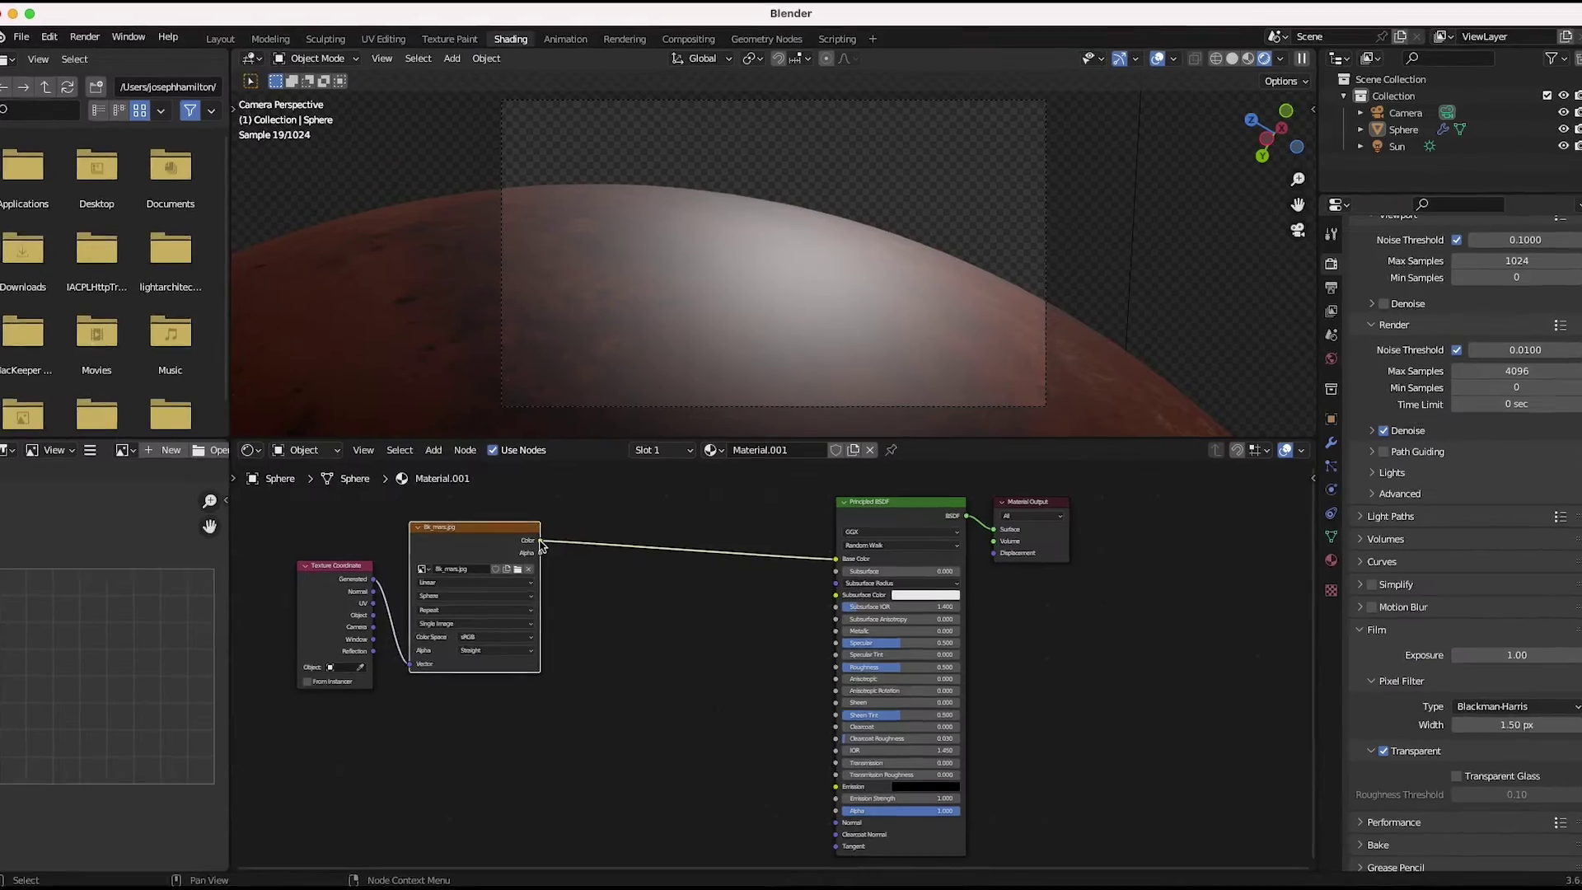
drag(541, 546, 847, 717)
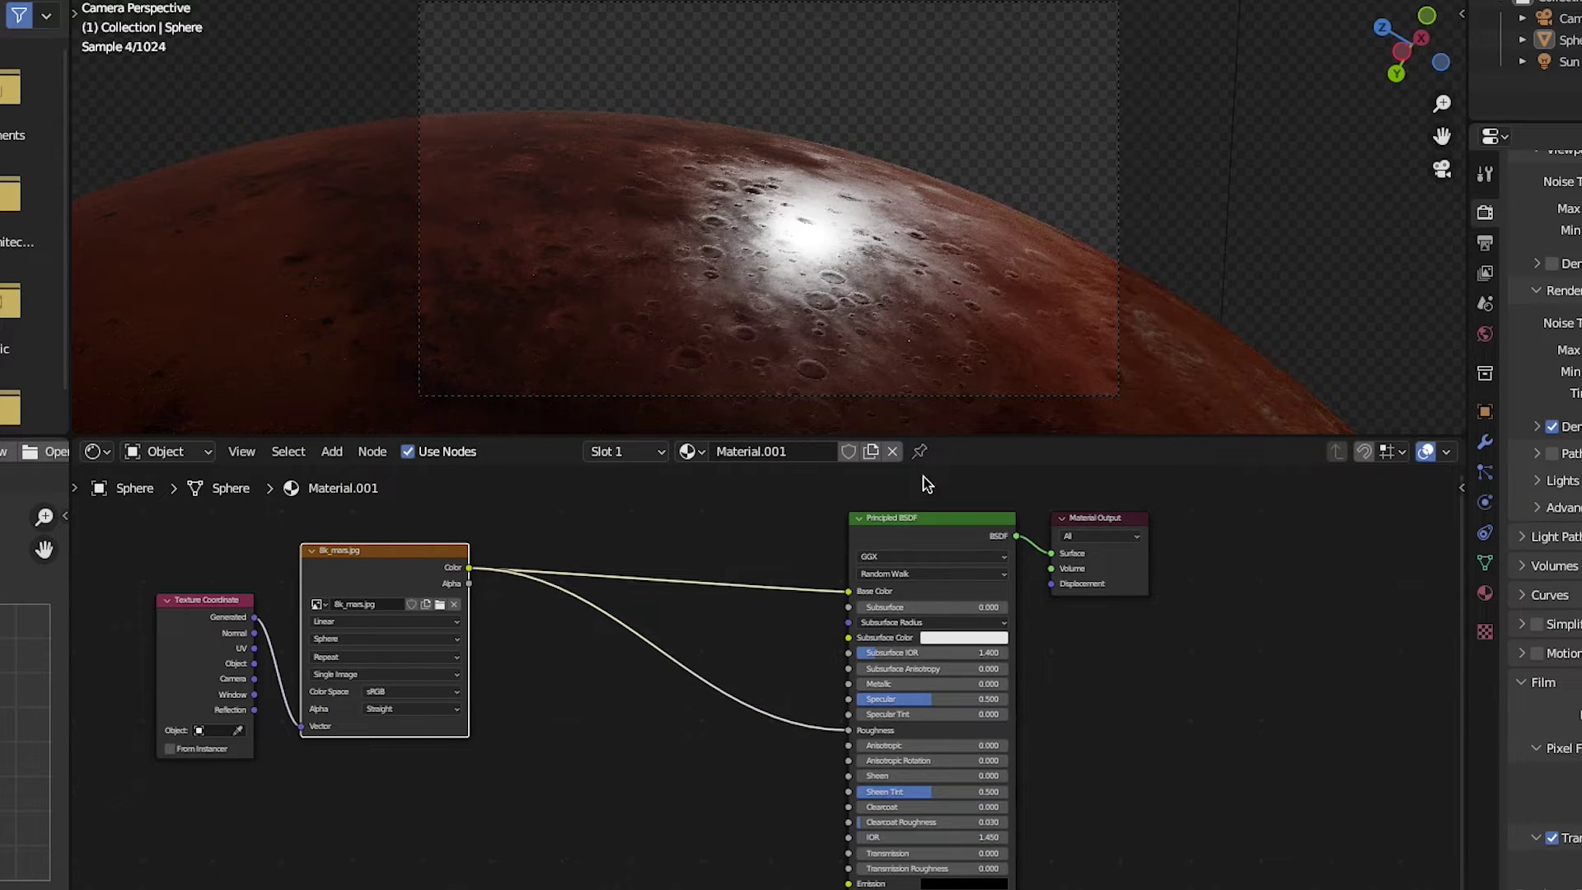
key(shift+a)
click(482, 791)
text(color)
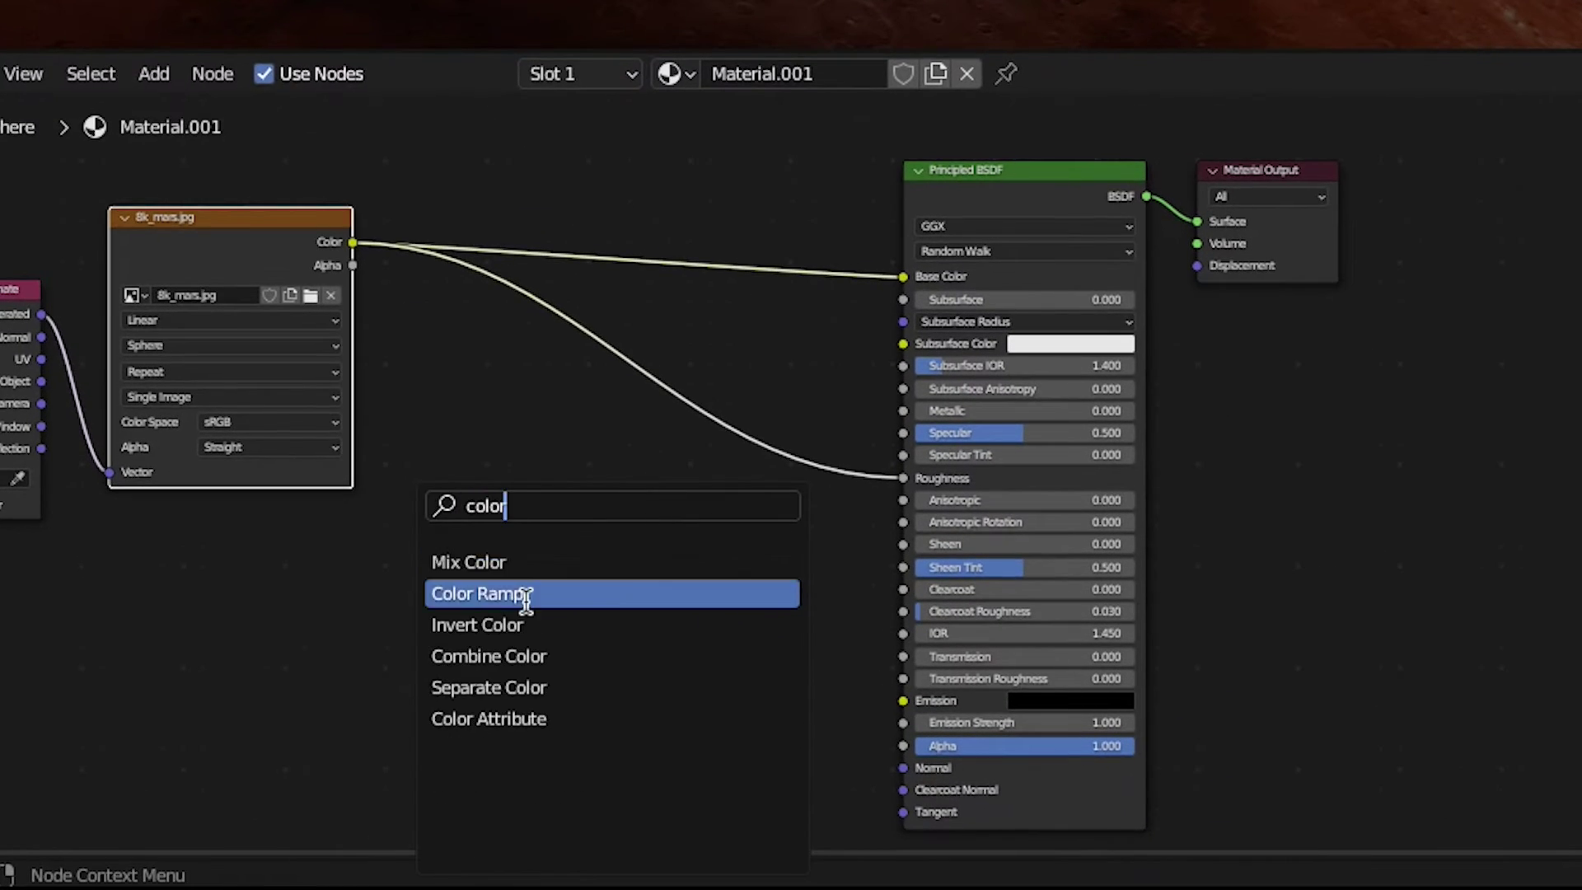
click(583, 813)
click(675, 434)
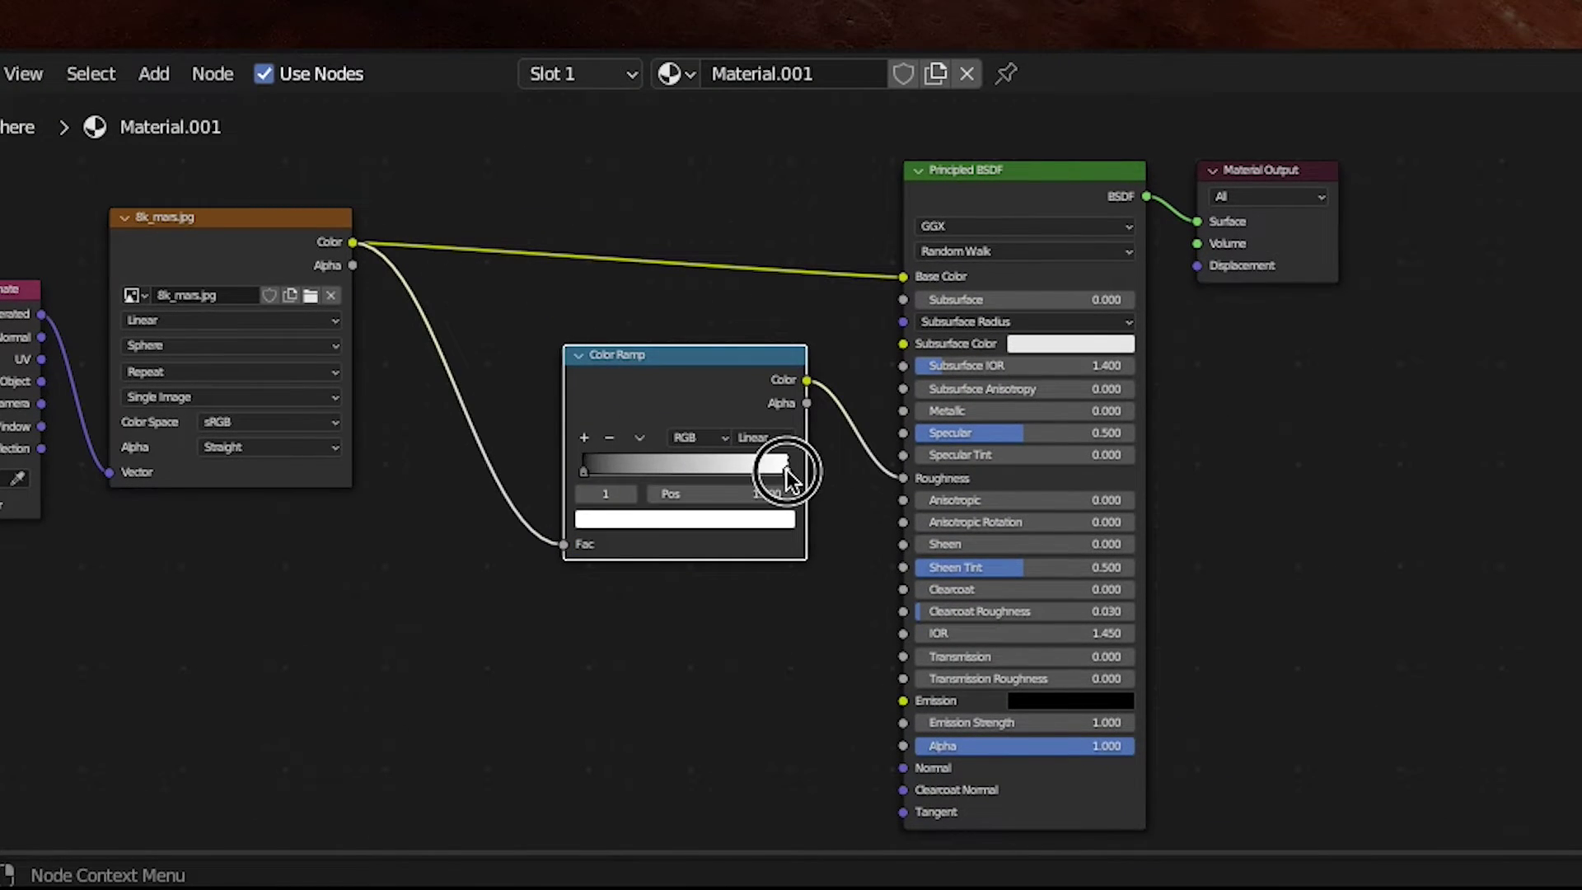
Step: Try sliding the Color Ramp's white stop inward to adjust the roughness contrast, and return it to position 1
drag(785, 467, 733, 467)
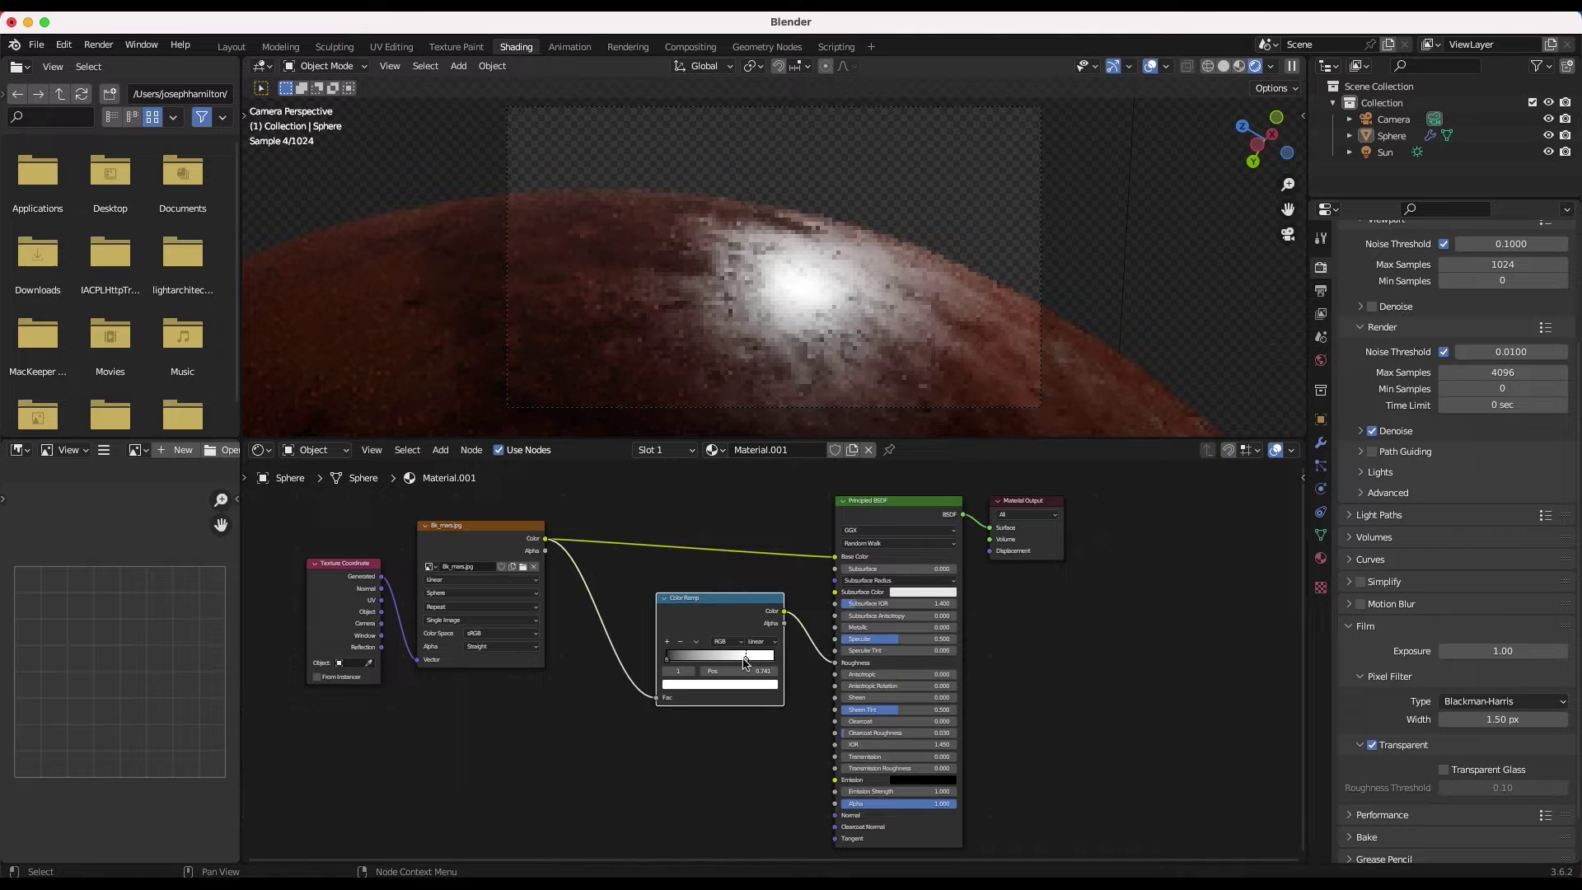
mouse_move(668, 659)
mouse_down()
mouse_move(695, 660)
mouse_move(656, 662)
mouse_up()
click(773, 657)
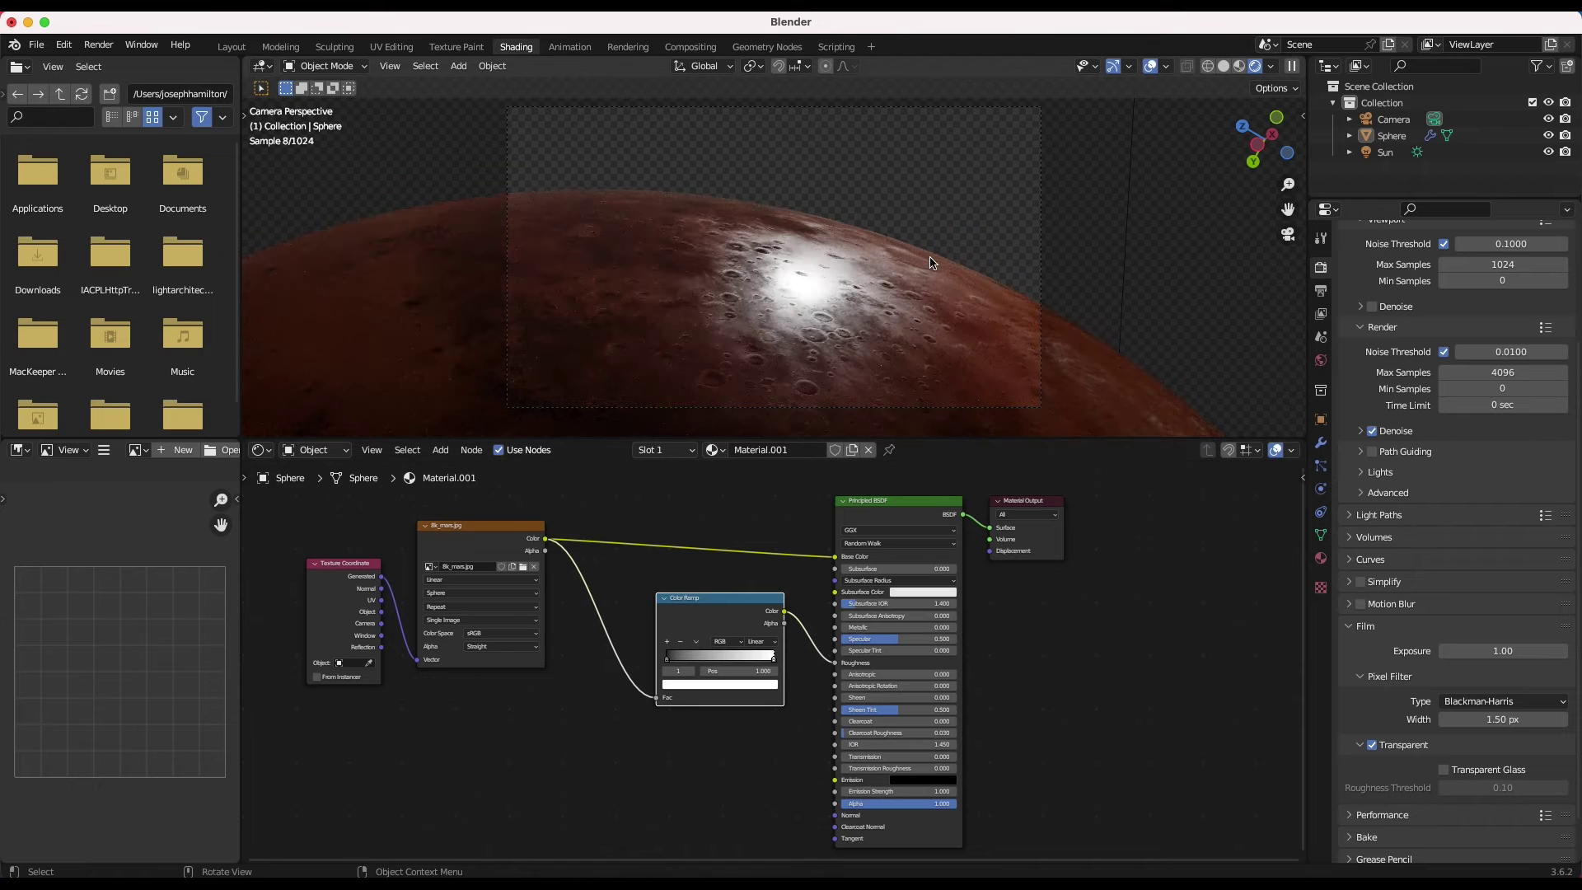
scroll(932, 263, down, 5)
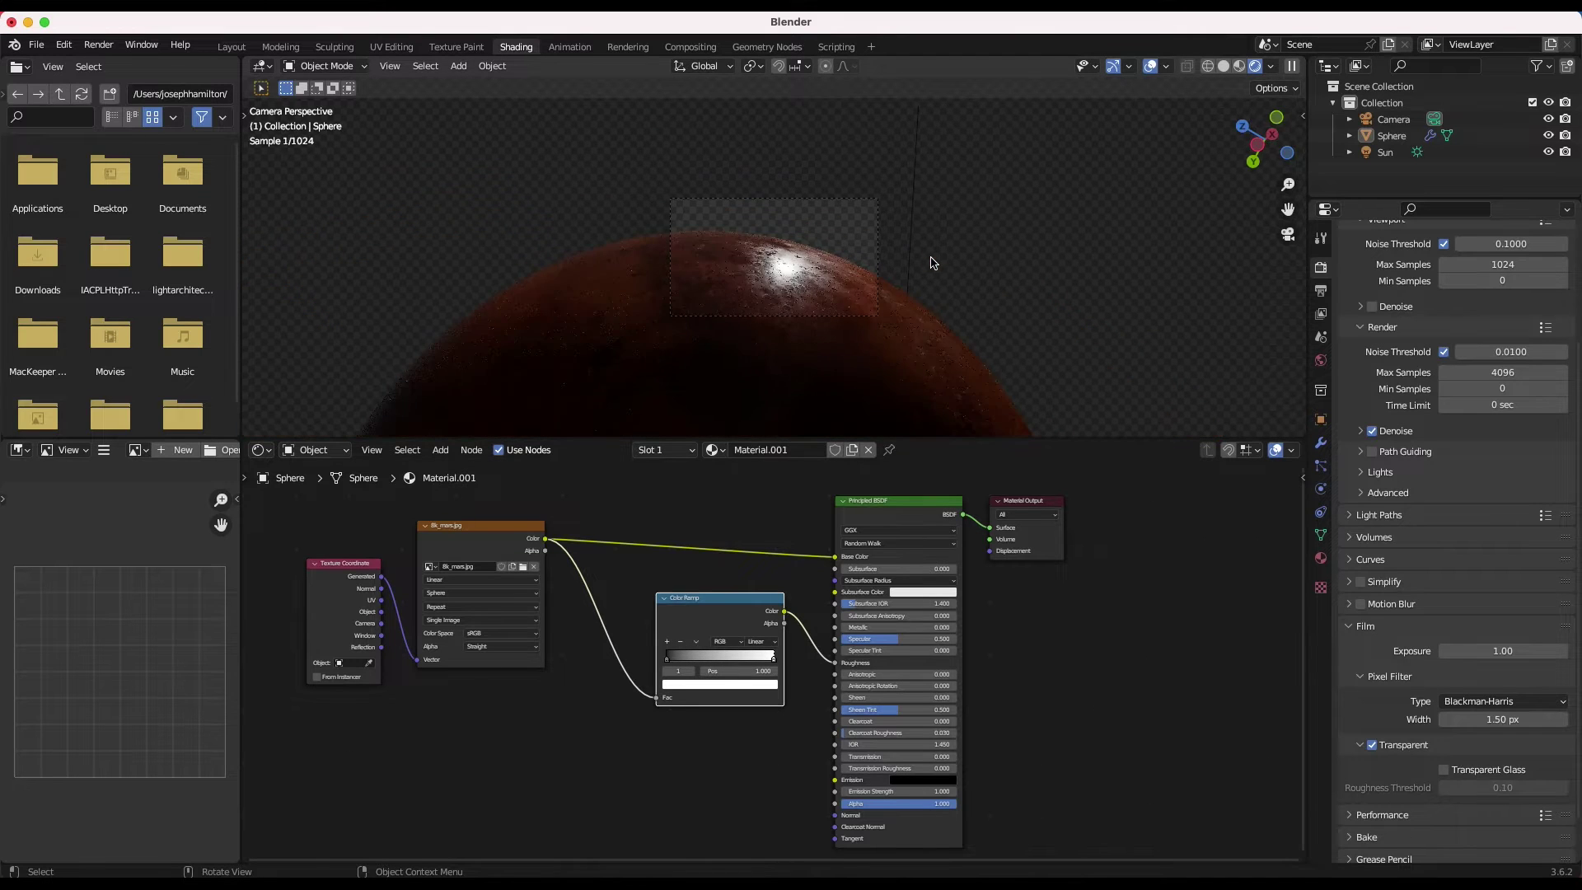
scroll(932, 263, down, 3)
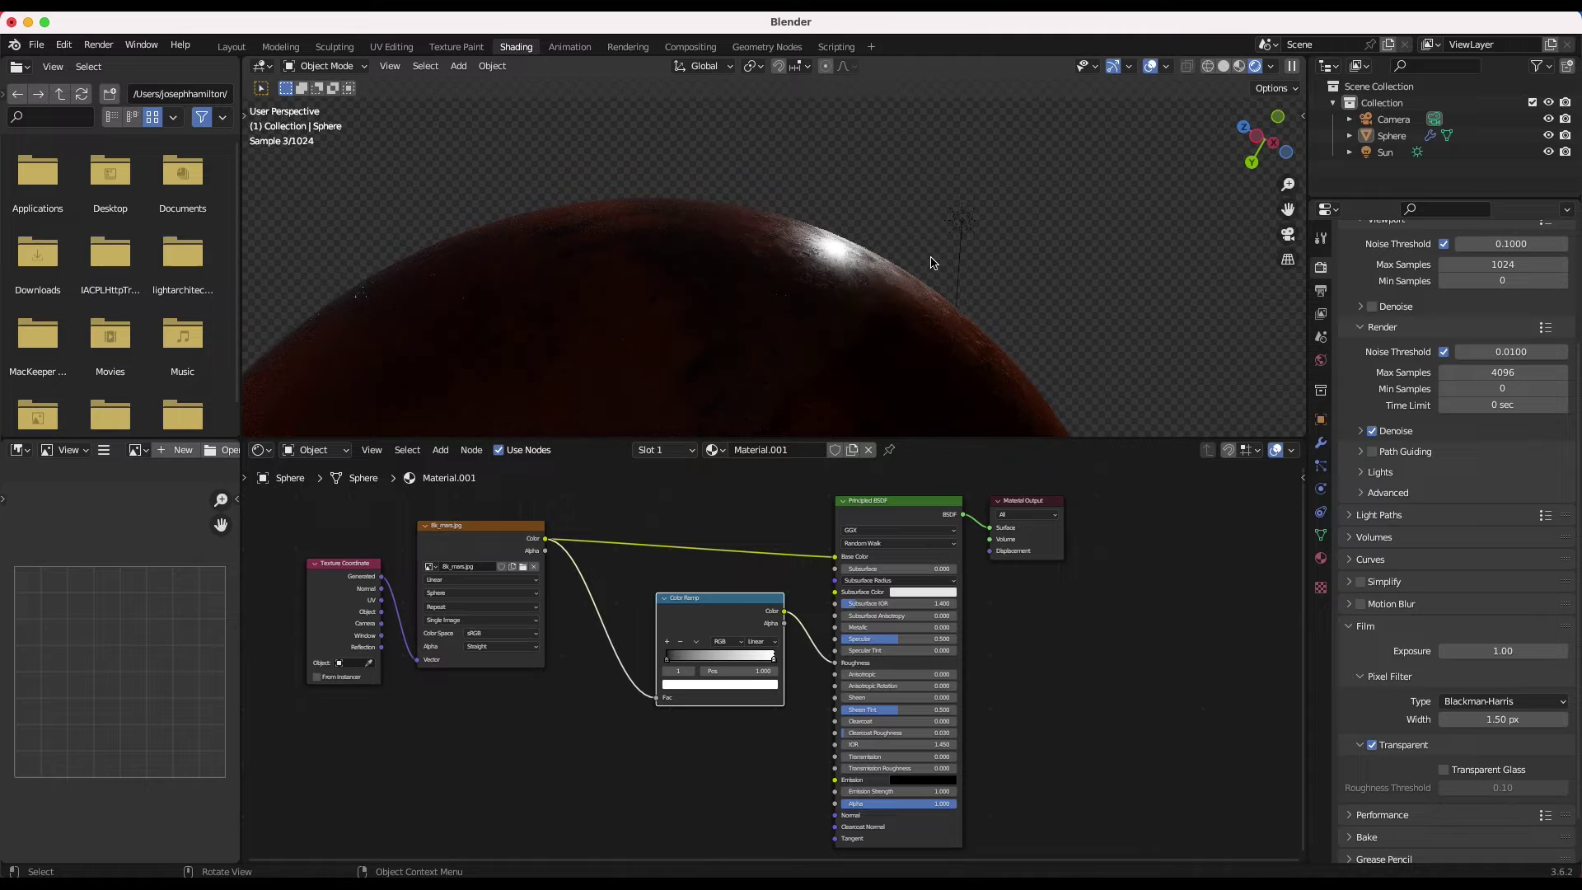
scroll(931, 262, up, 4)
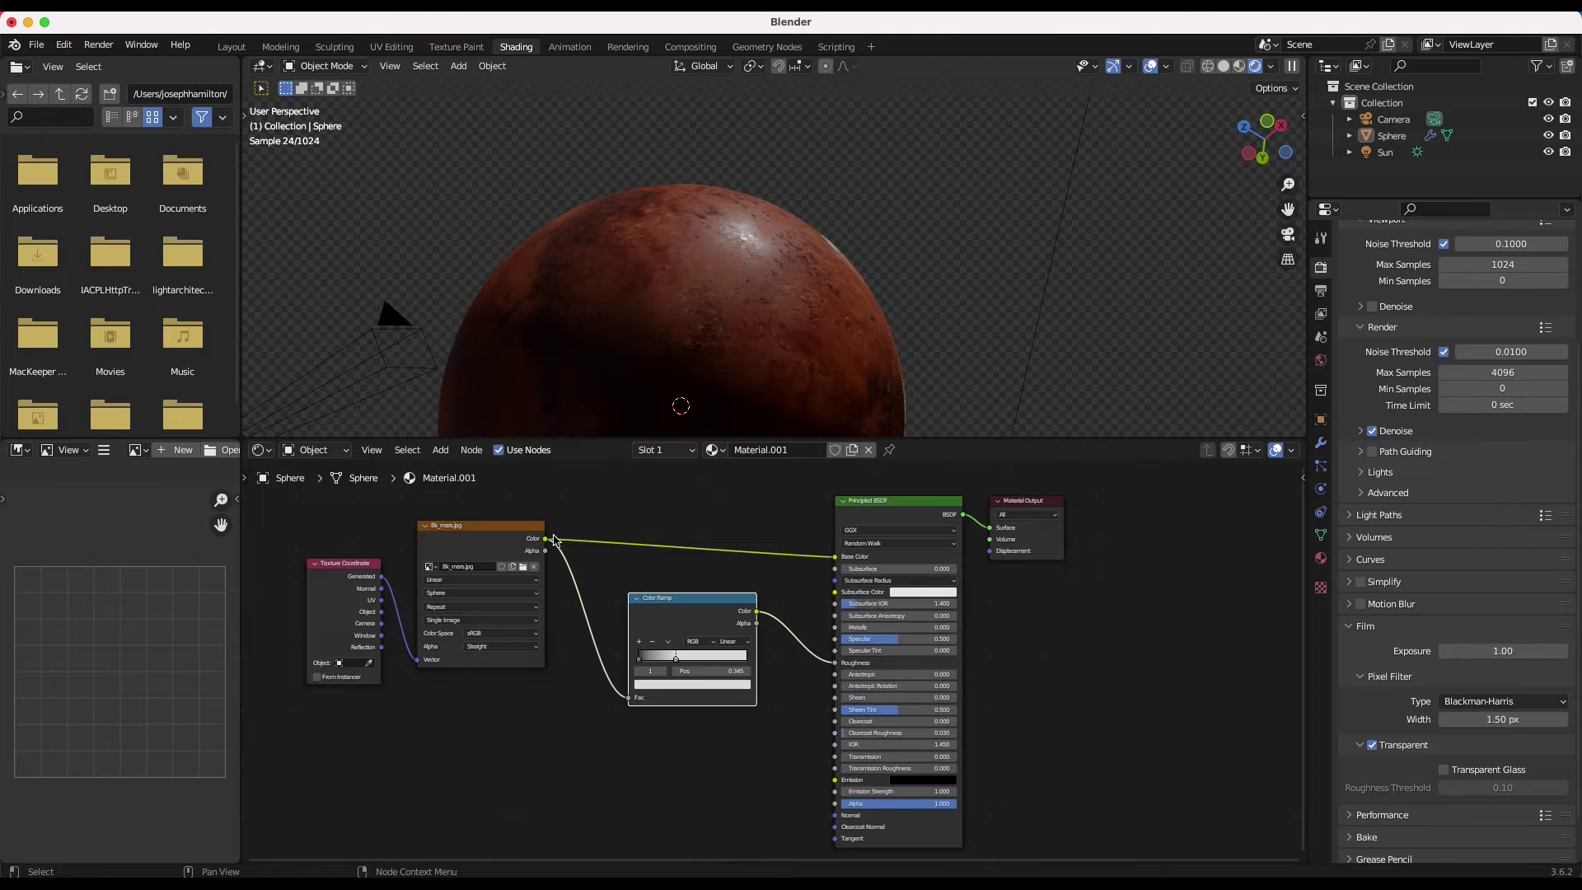
Step: Add a Bump node, connecting the 8k_mars.jpg Color output to its Height and its Normal output to the Principled BSDF's Normal
key(shift+a)
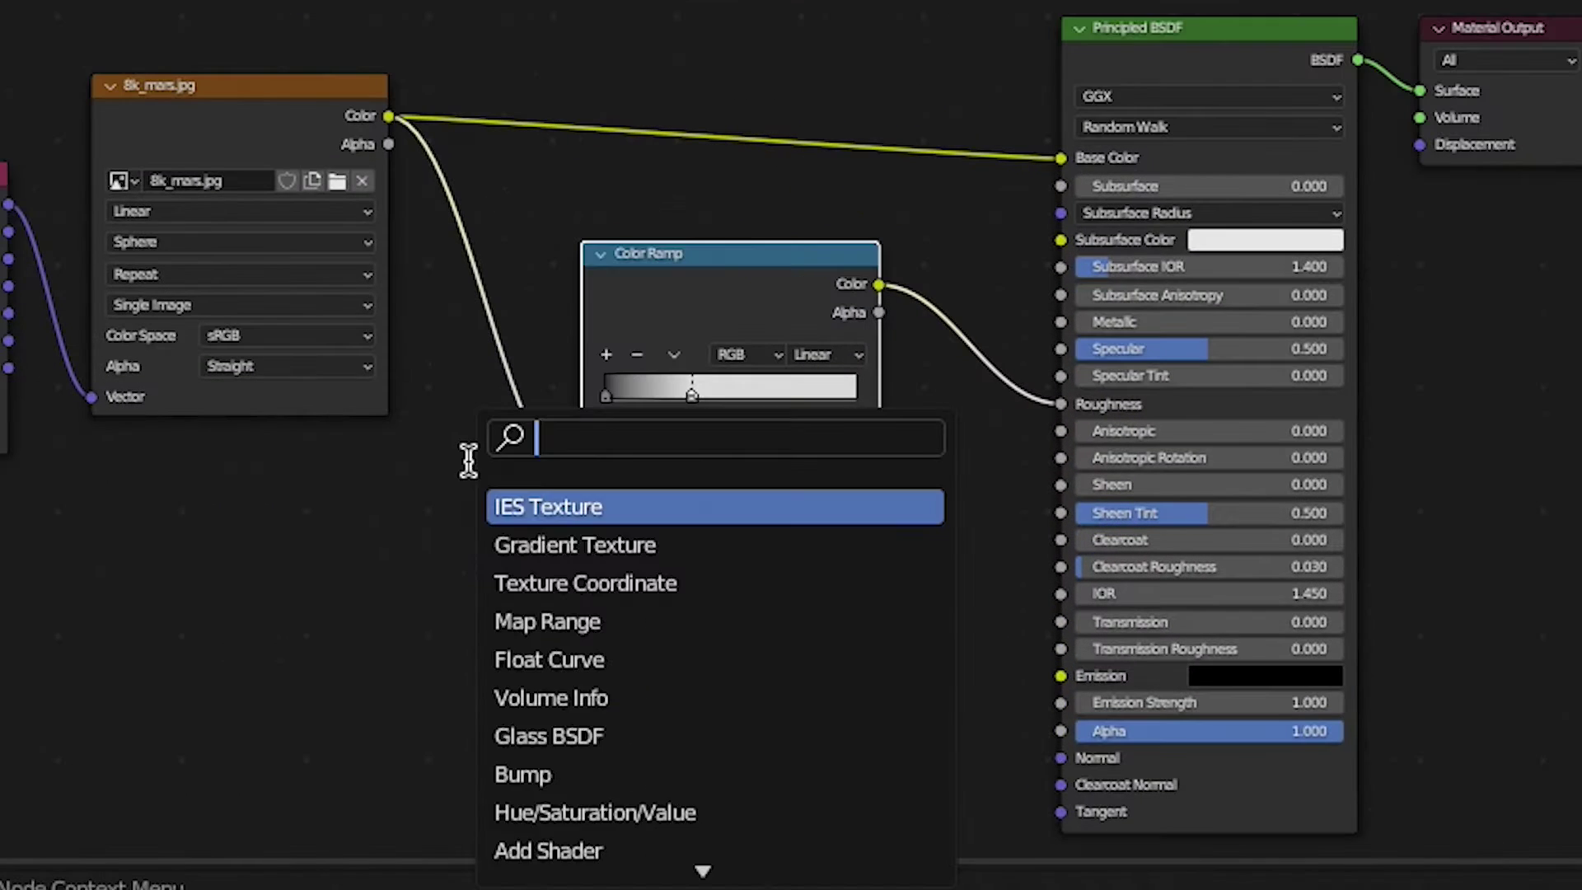
text(bum)
key(Return)
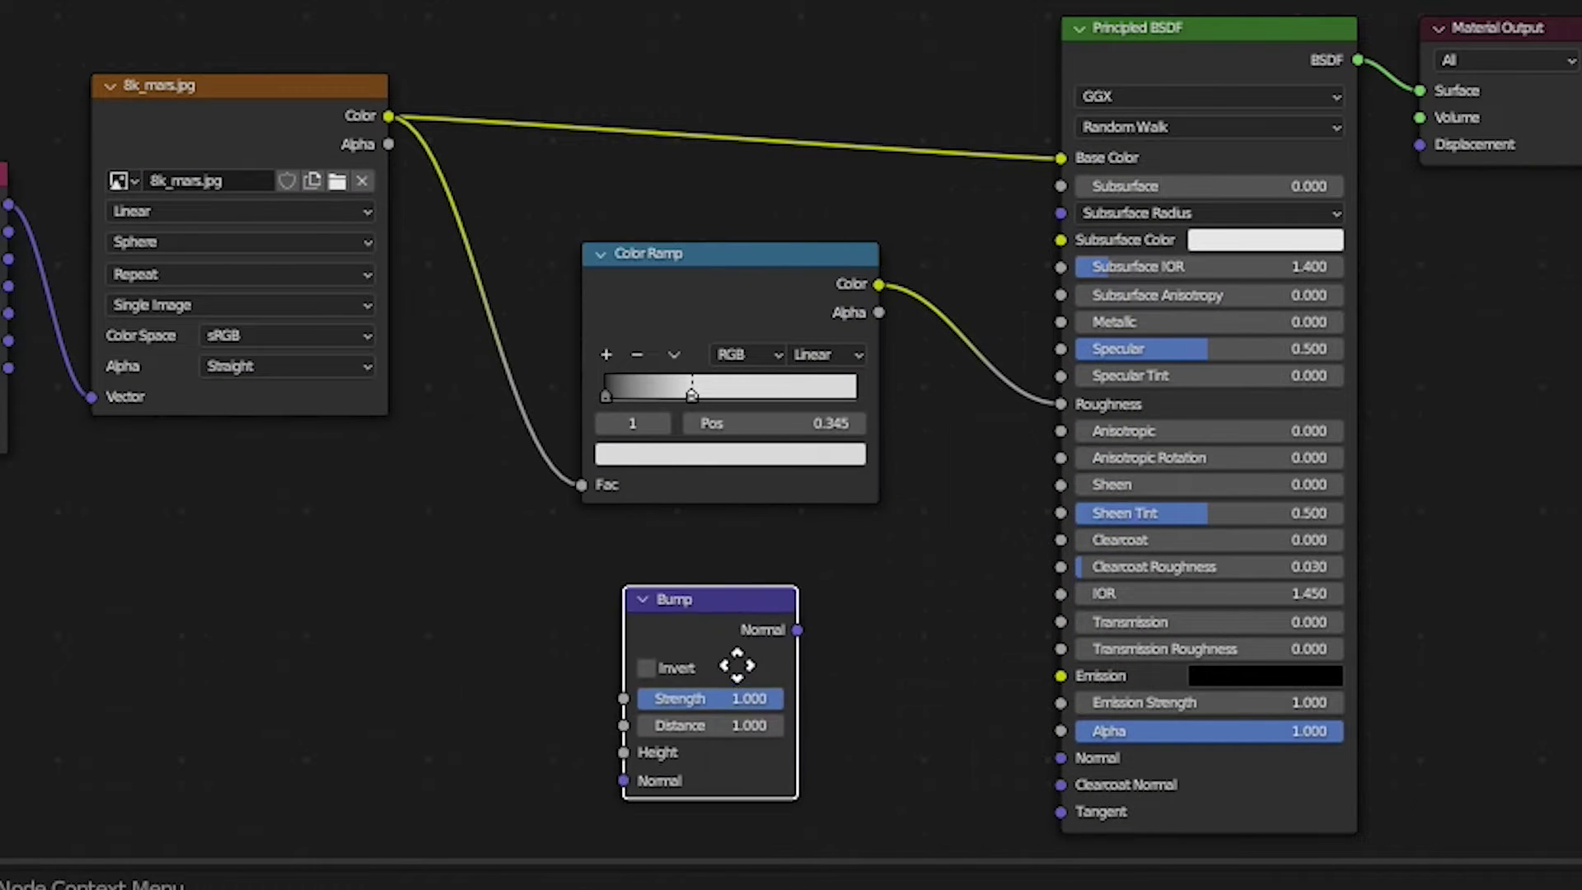
click(744, 651)
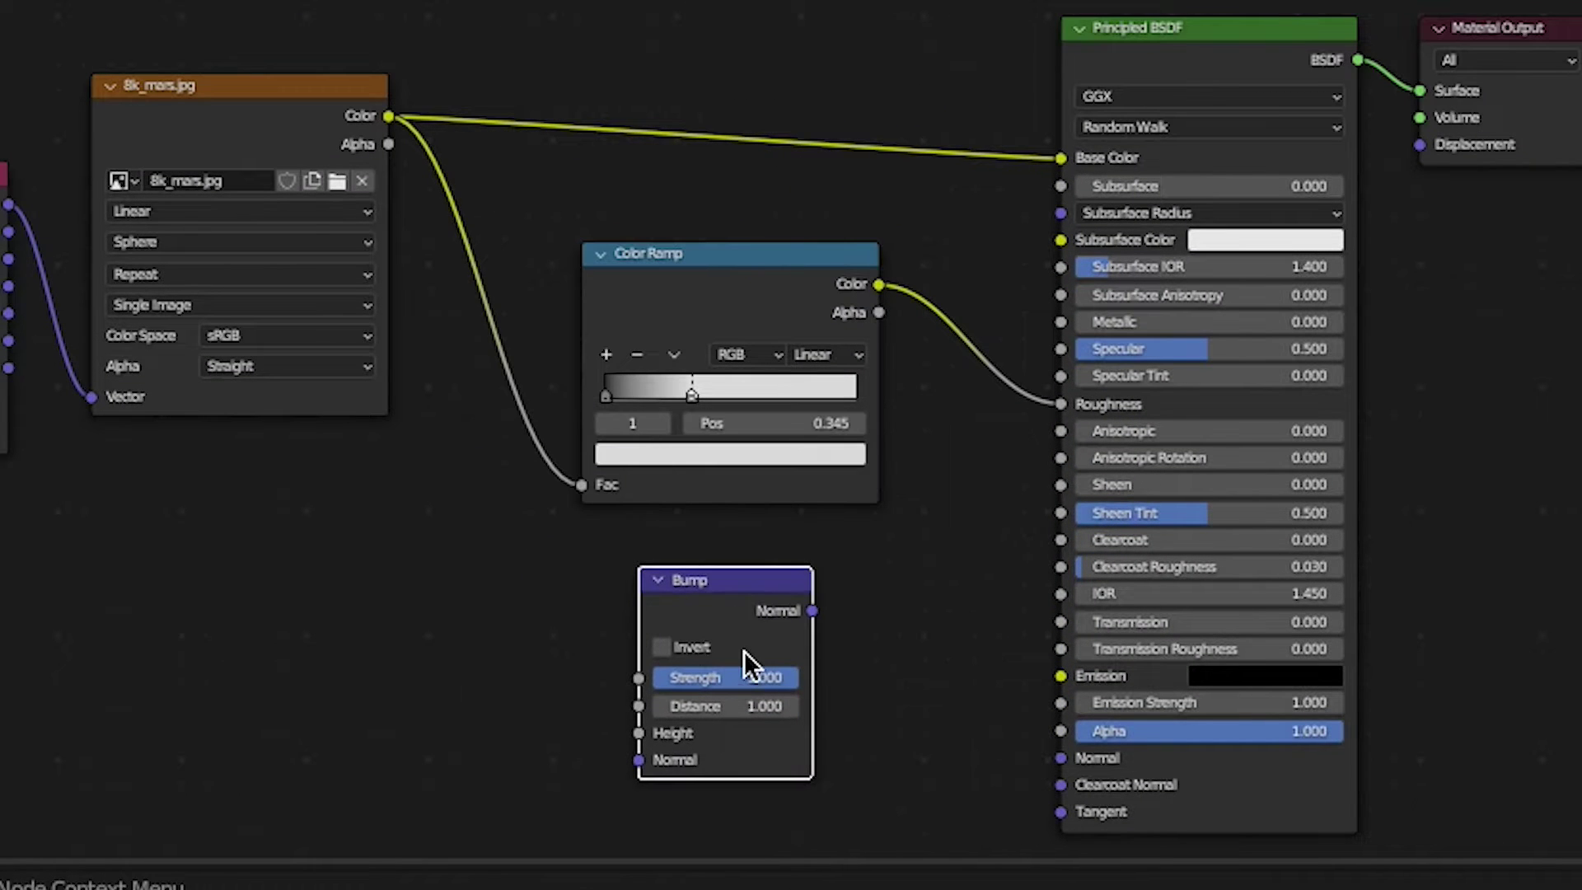
drag(389, 116, 463, 279)
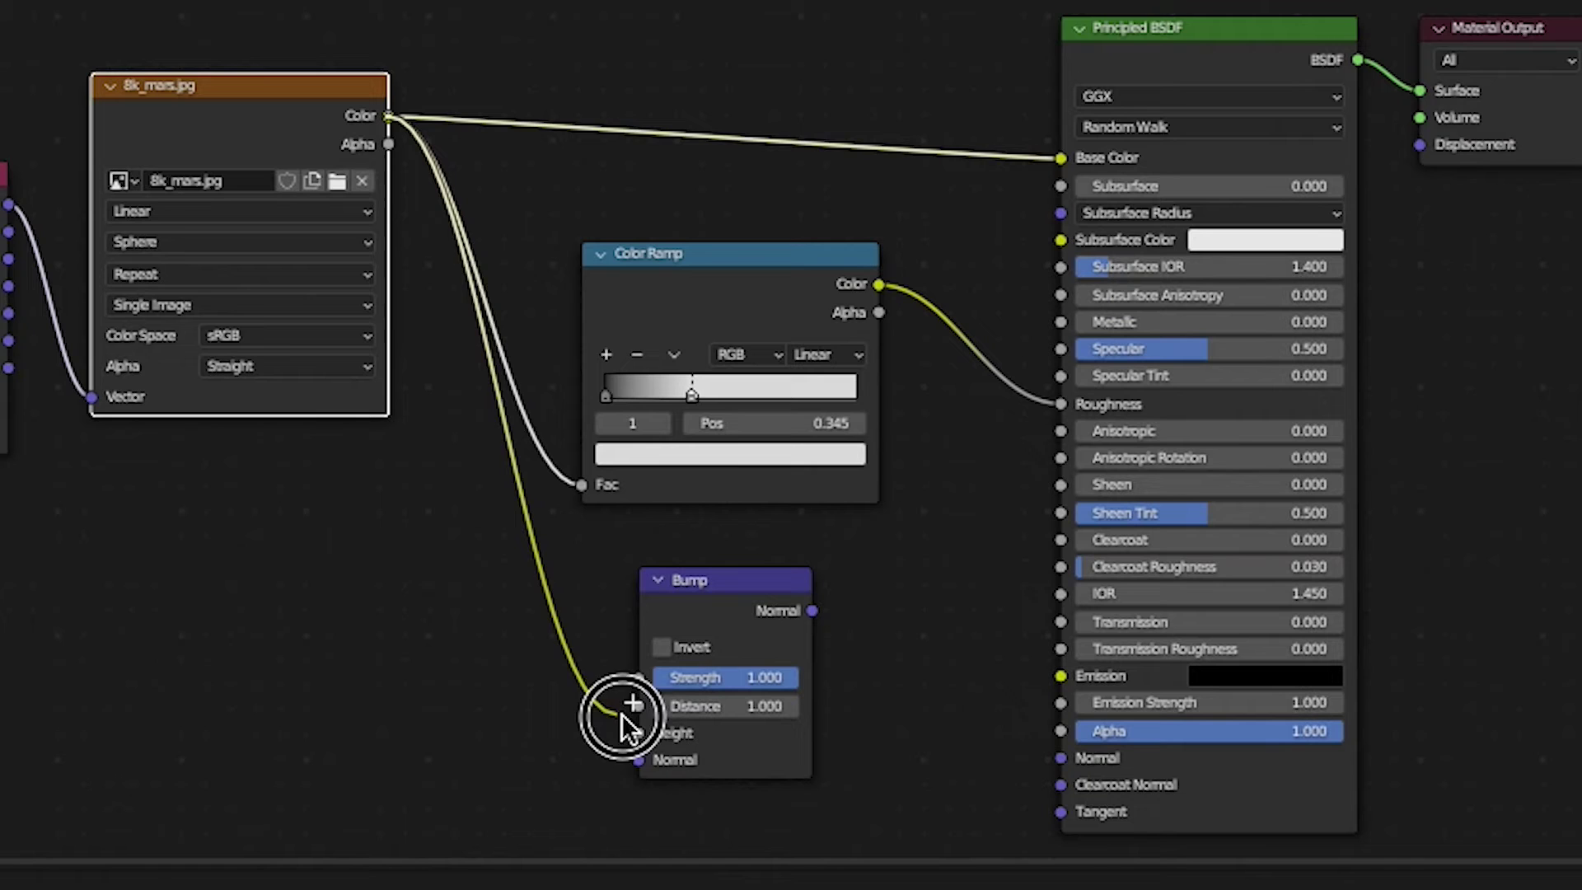
click(810, 614)
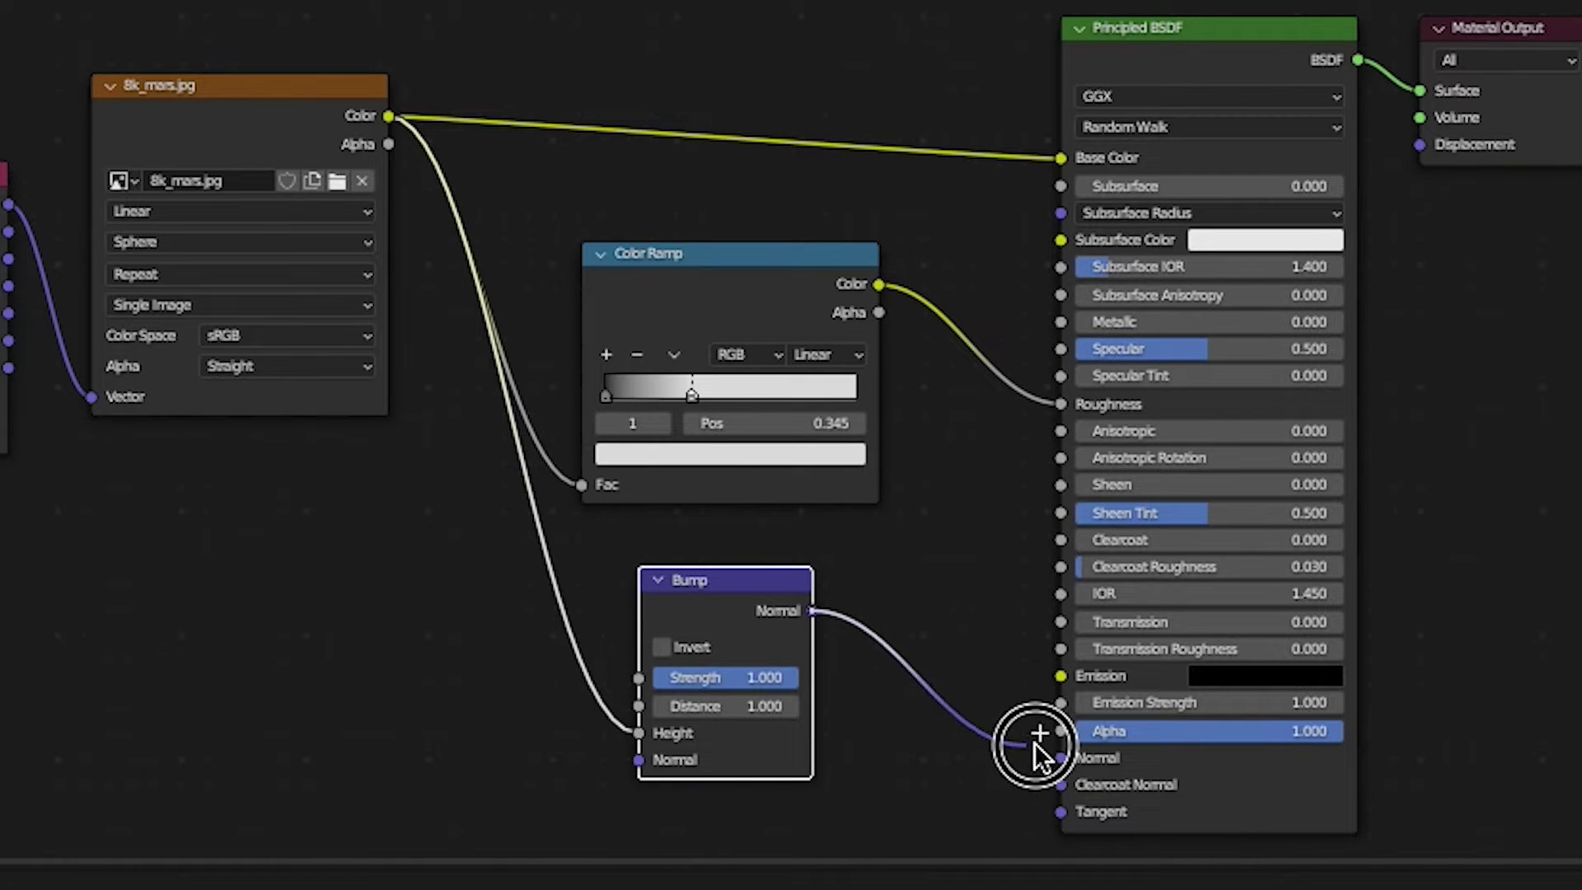
drag(1037, 745, 1064, 756)
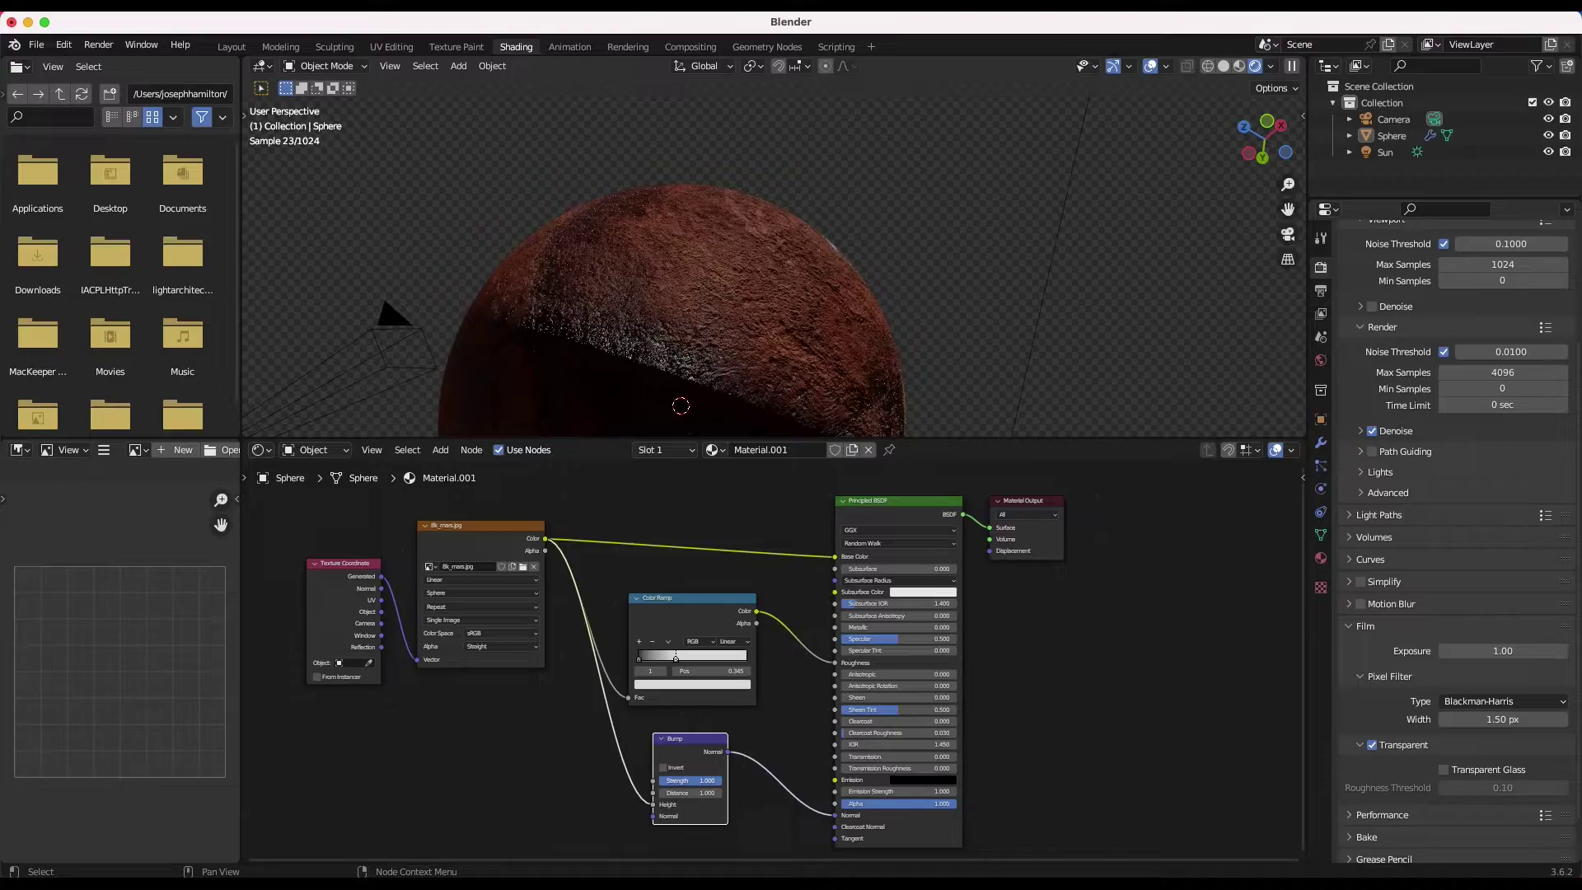
Step: Reduce the Bump node's Strength to about 0.18 to soften the planet's surface relief
drag(702, 780, 658, 781)
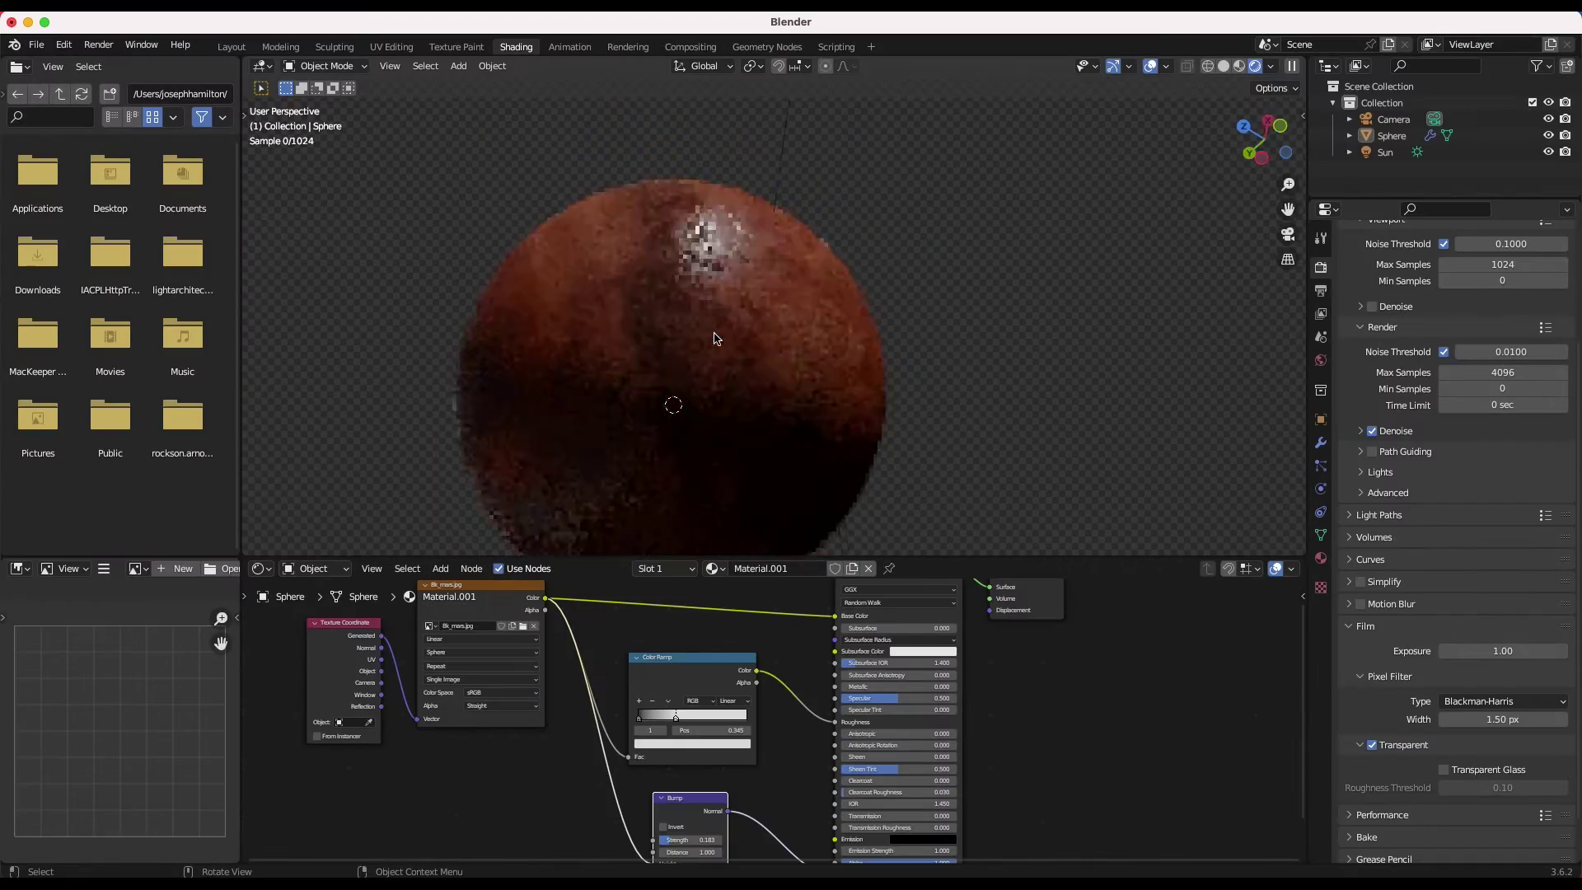
middle_drag(717, 335, 694, 258)
scroll(700, 265, up, 3)
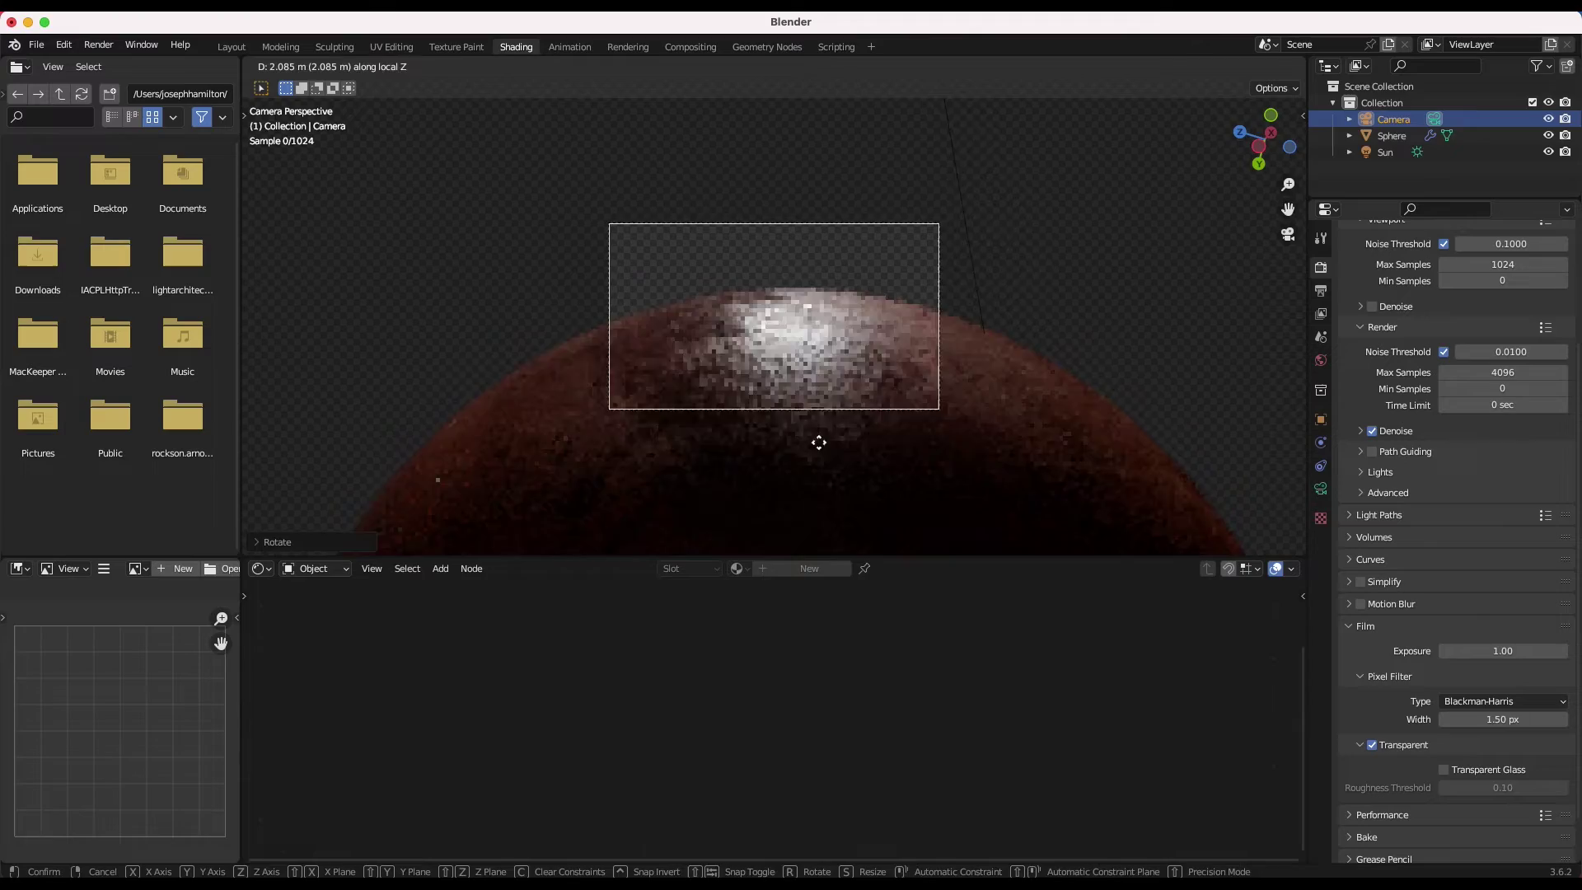
Step: Reposition the camera along its local Z axis and trackball-rotate the planet sphere to reframe its surface
key(r)
key(r)
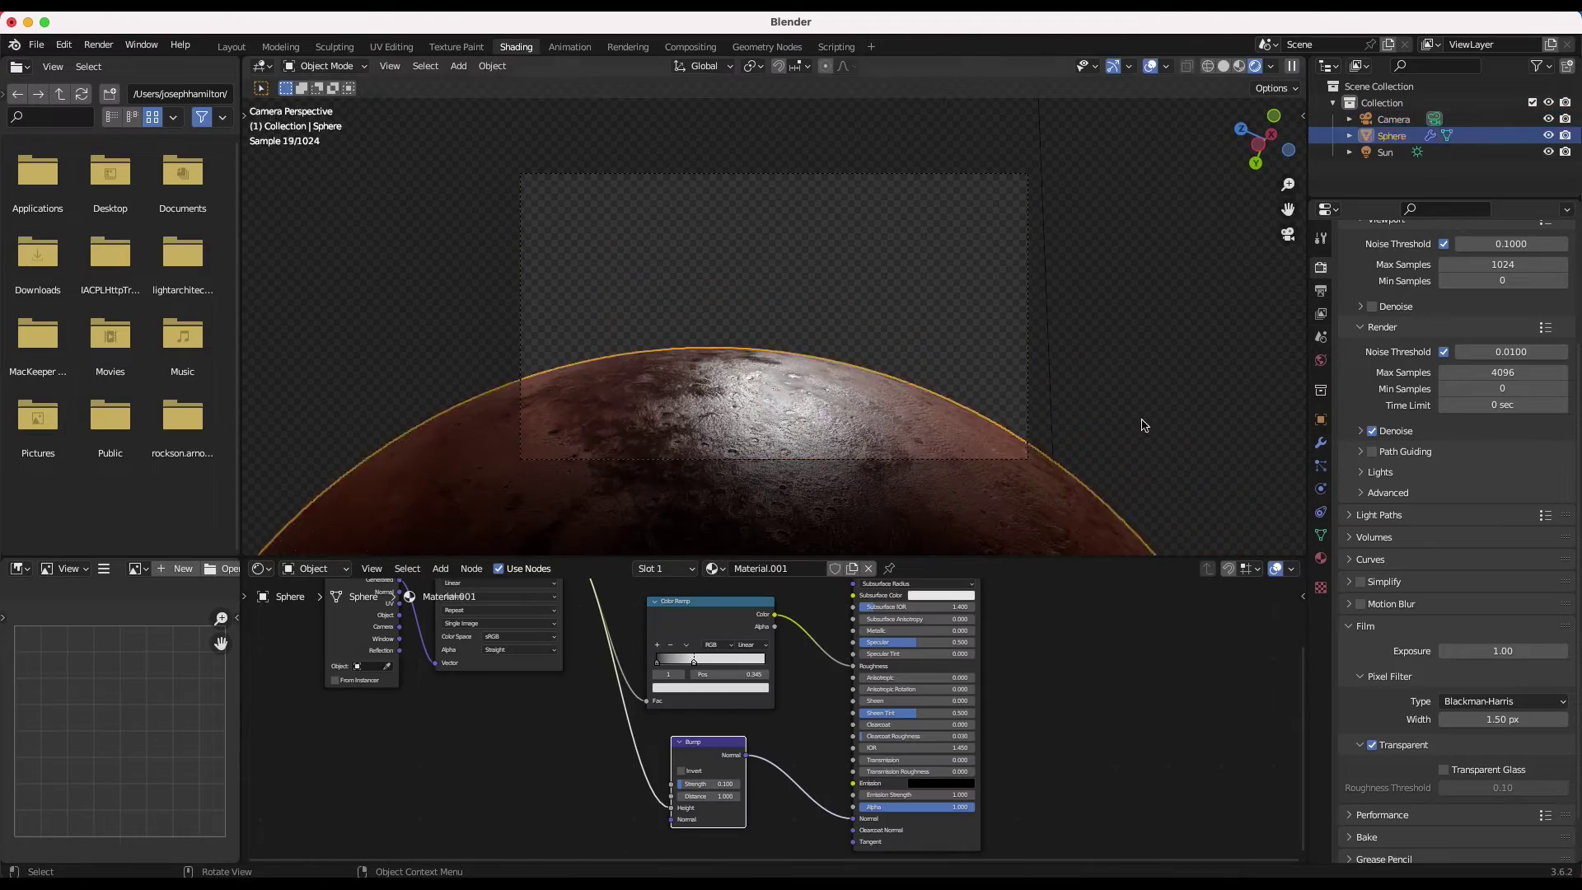
key(r)
key(r)
click(787, 389)
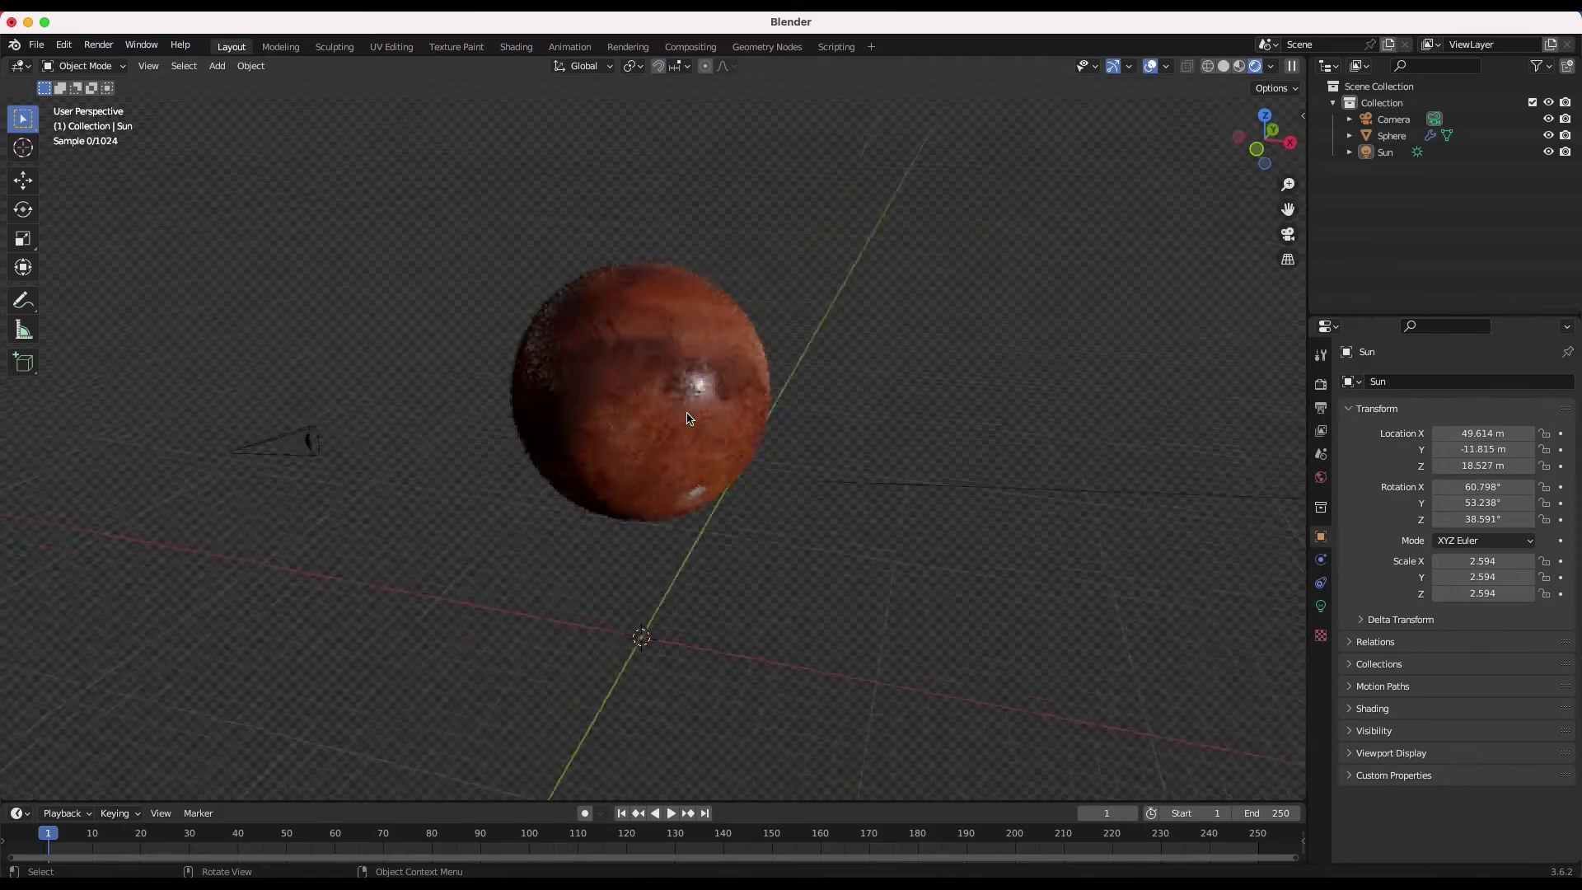
Step: In the Layout workspace, rename the Sphere object as Planet
scroll(692, 416, left, 5)
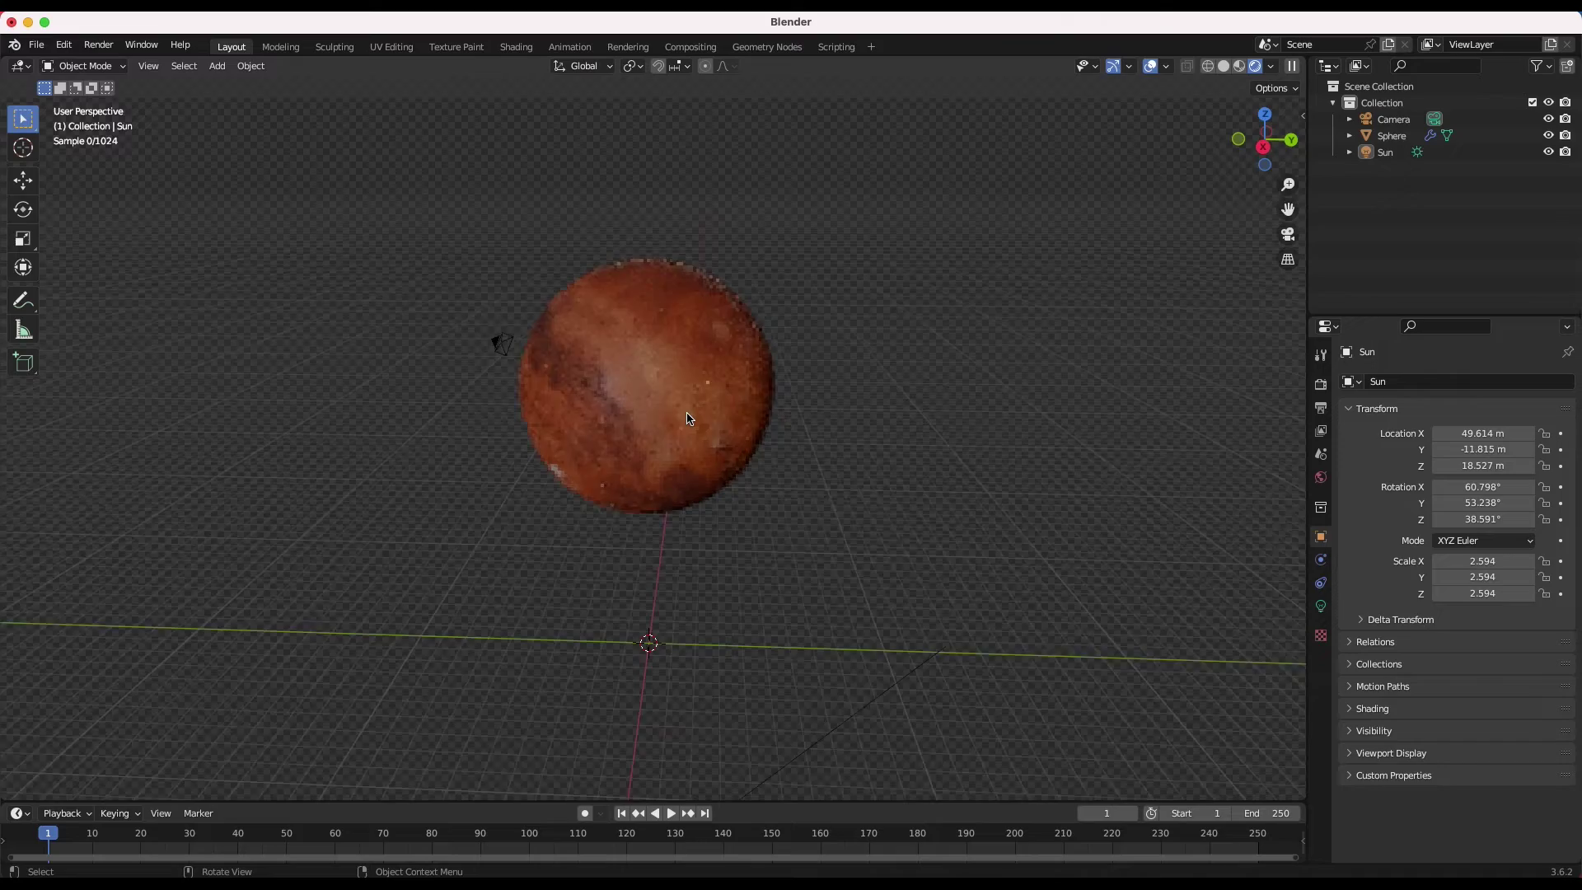
scroll(690, 418, left, 10)
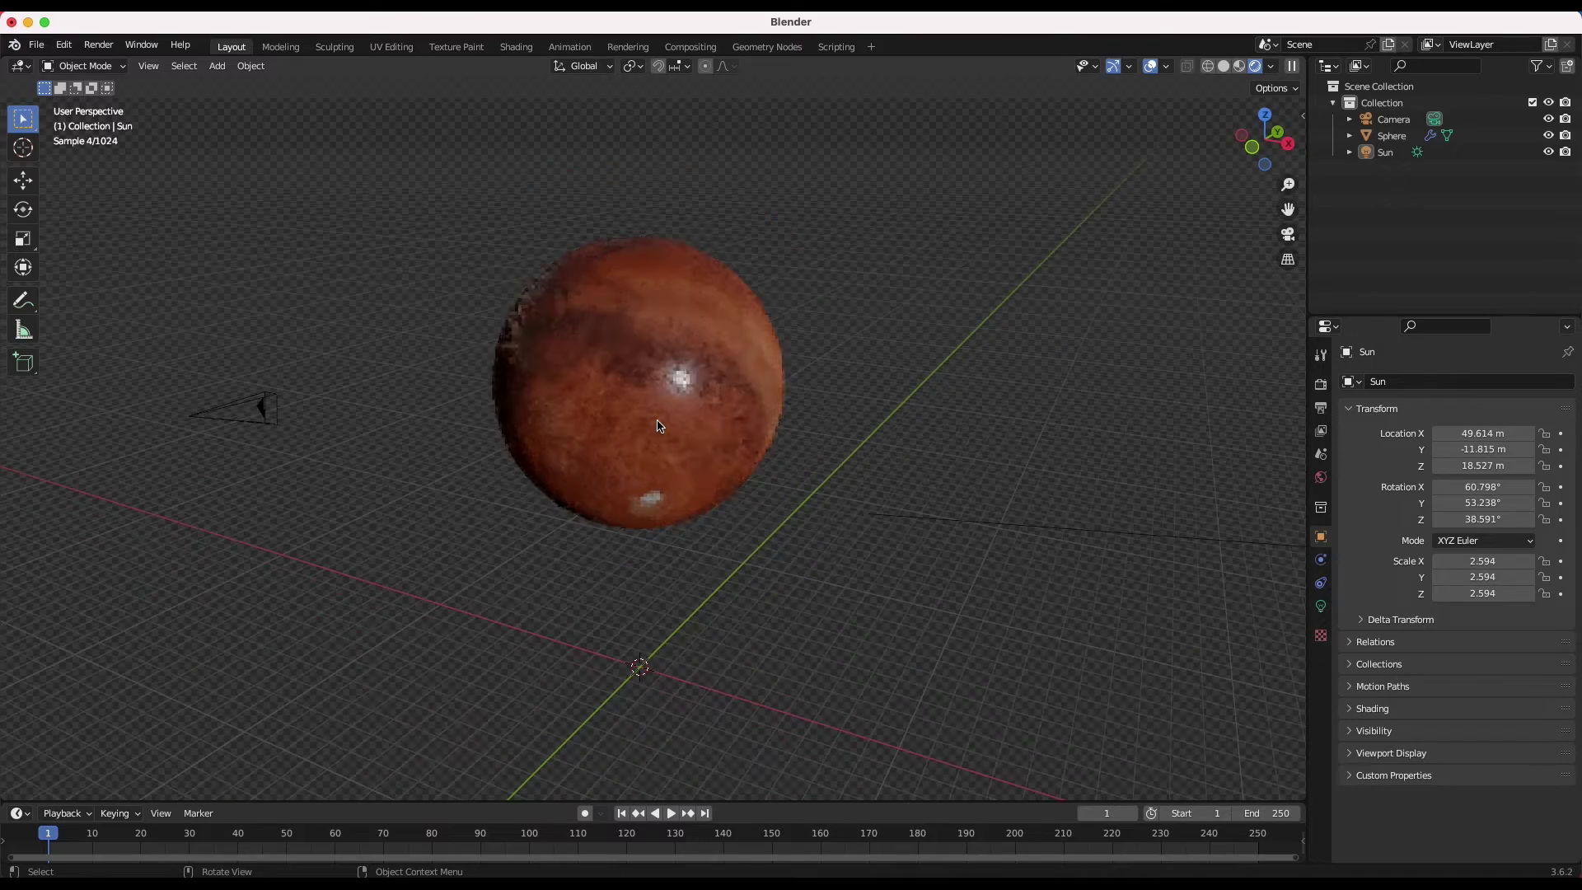
click(619, 405)
double_click(1392, 136)
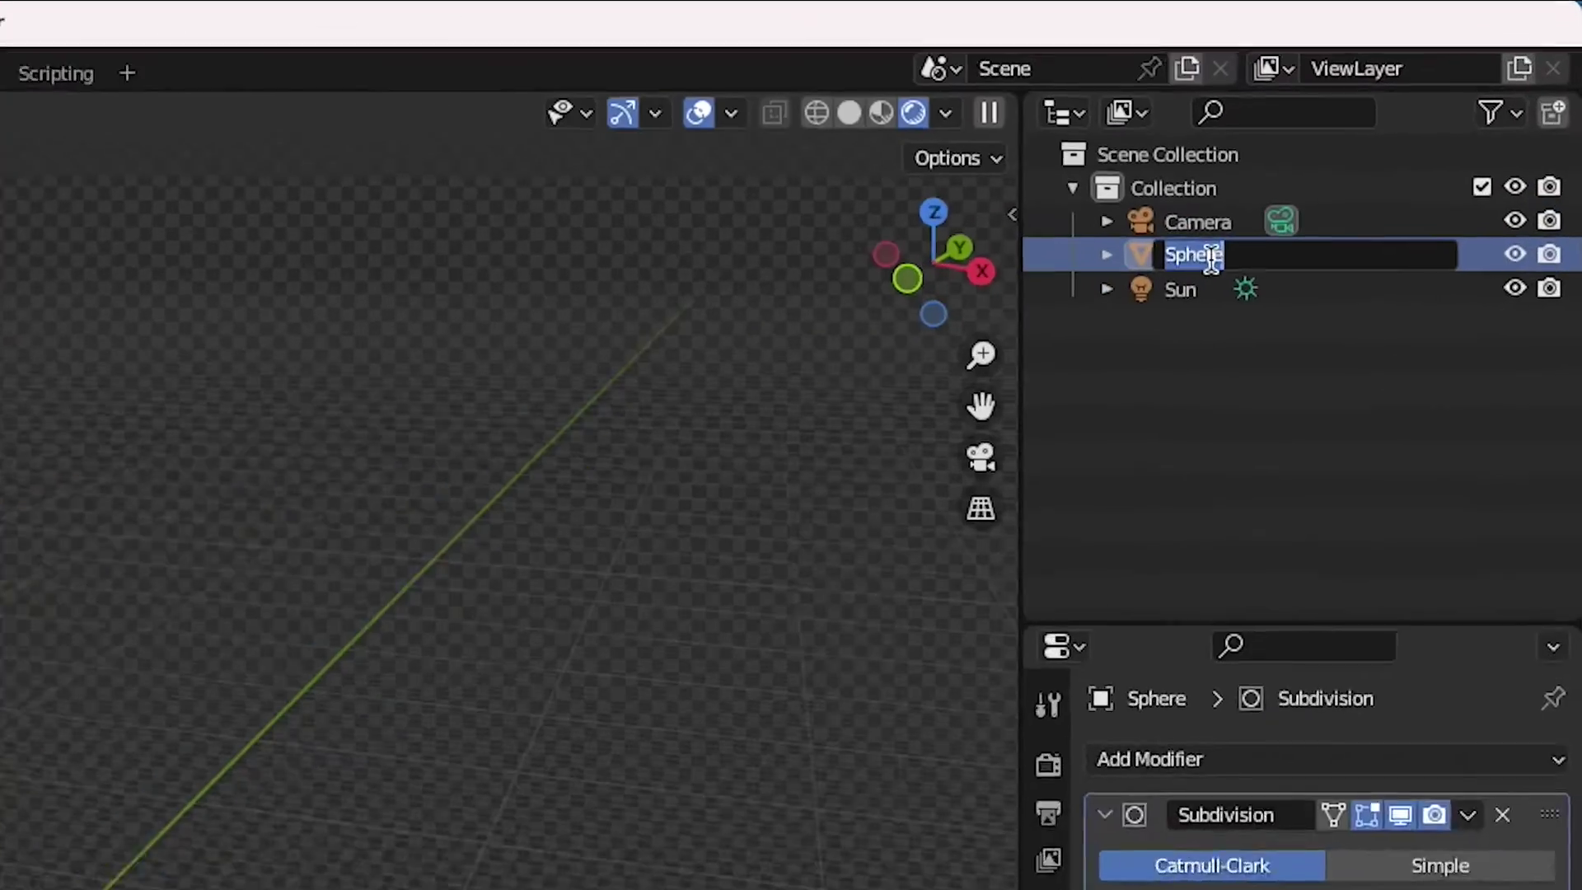
text(Planet)
key(Return)
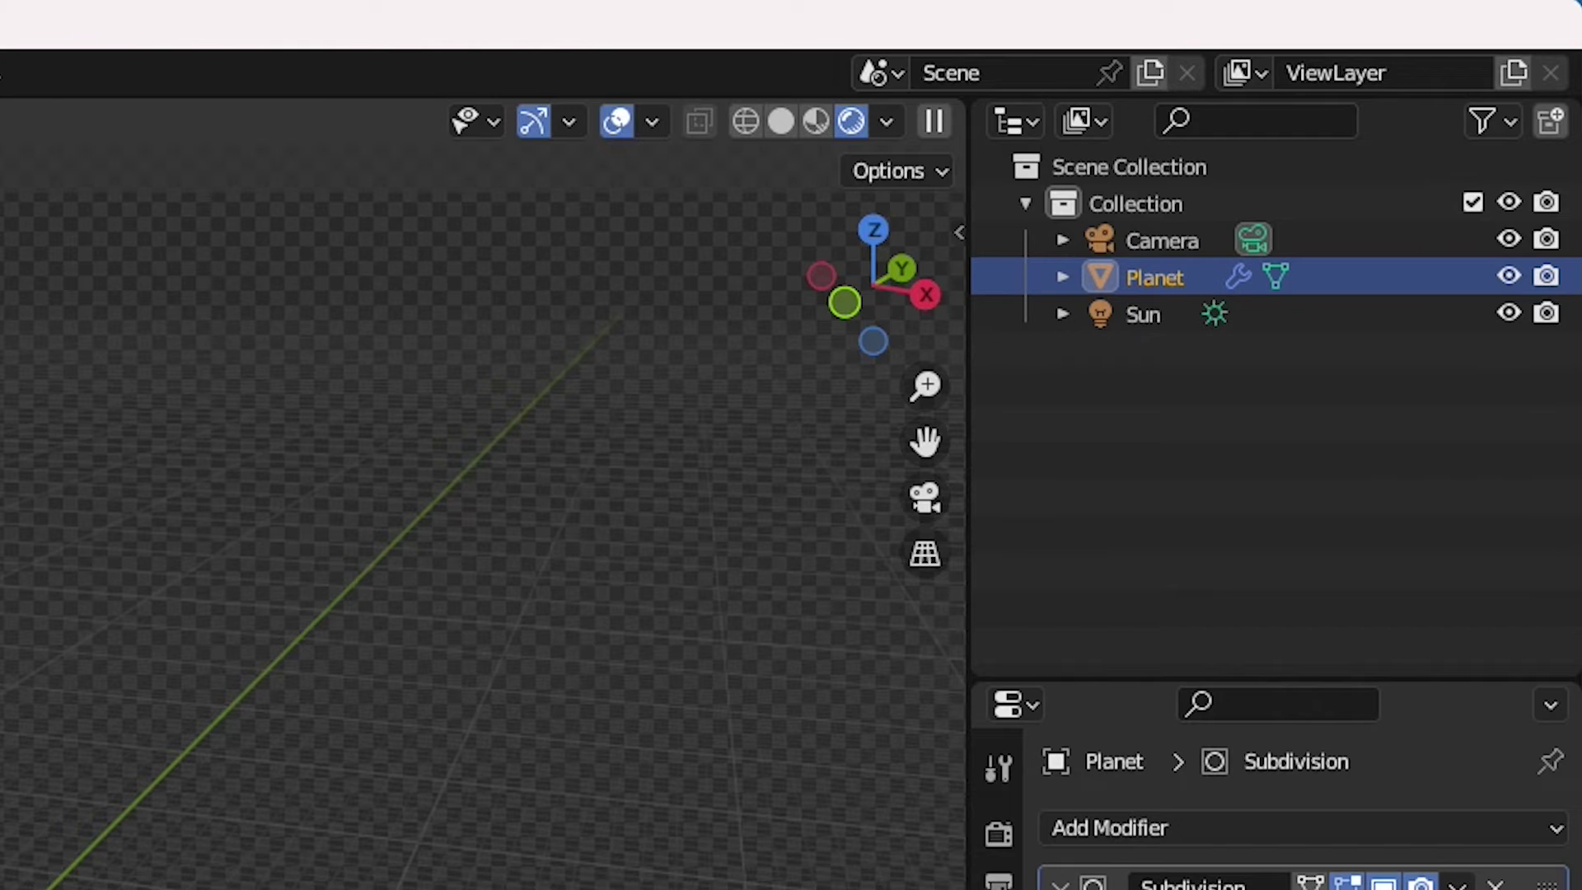
Step: Duplicate the planet in place and scale the copy up to about 1.043
key(shift+d)
right_click(805, 353)
key(s)
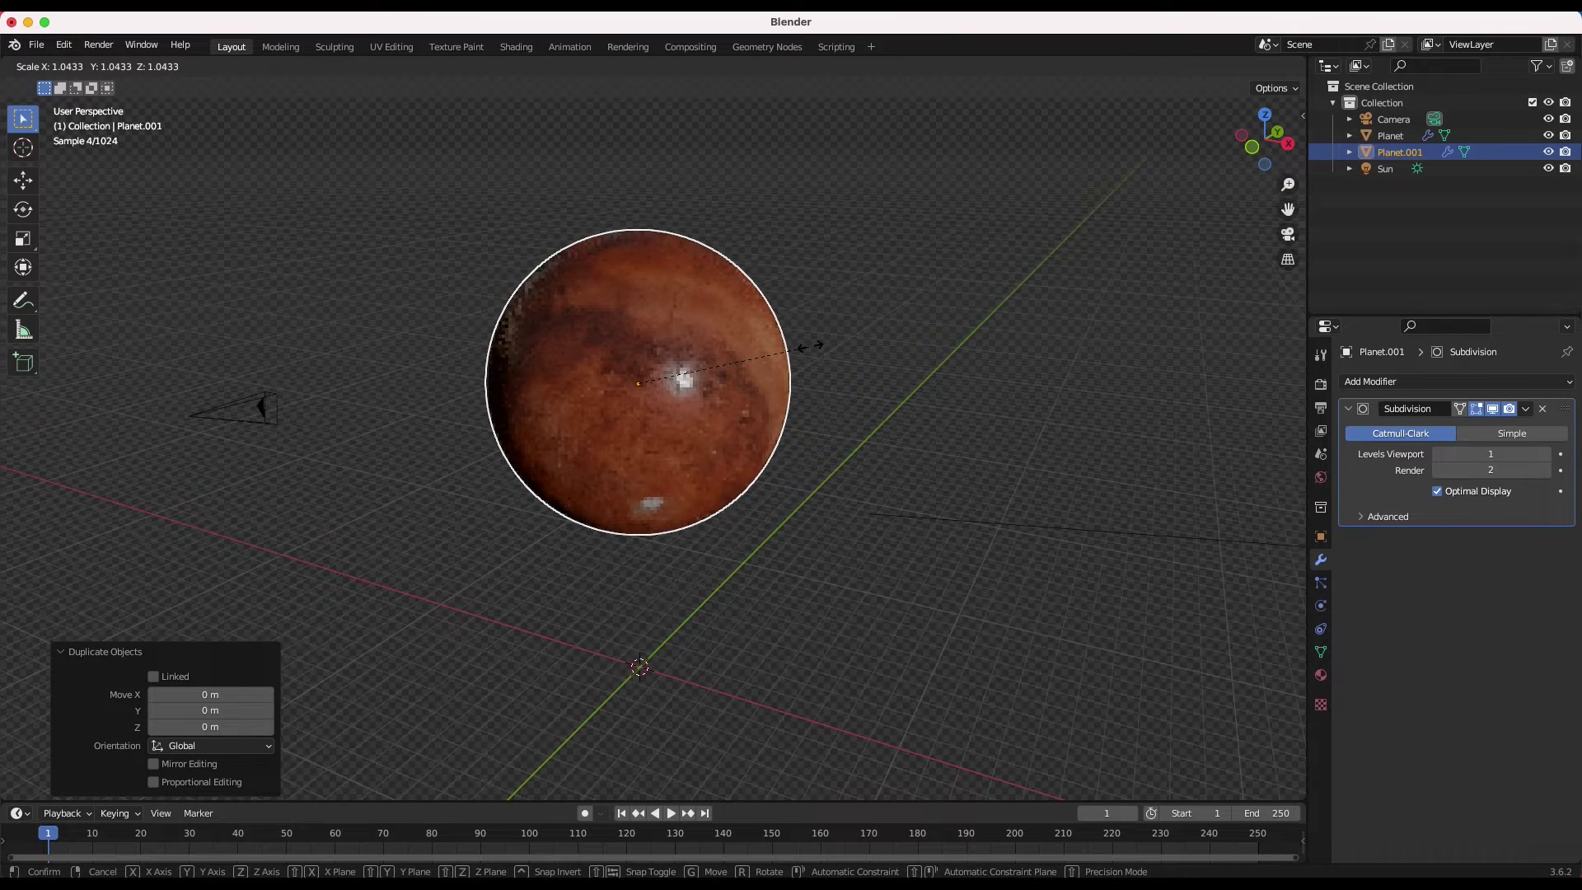
click(810, 347)
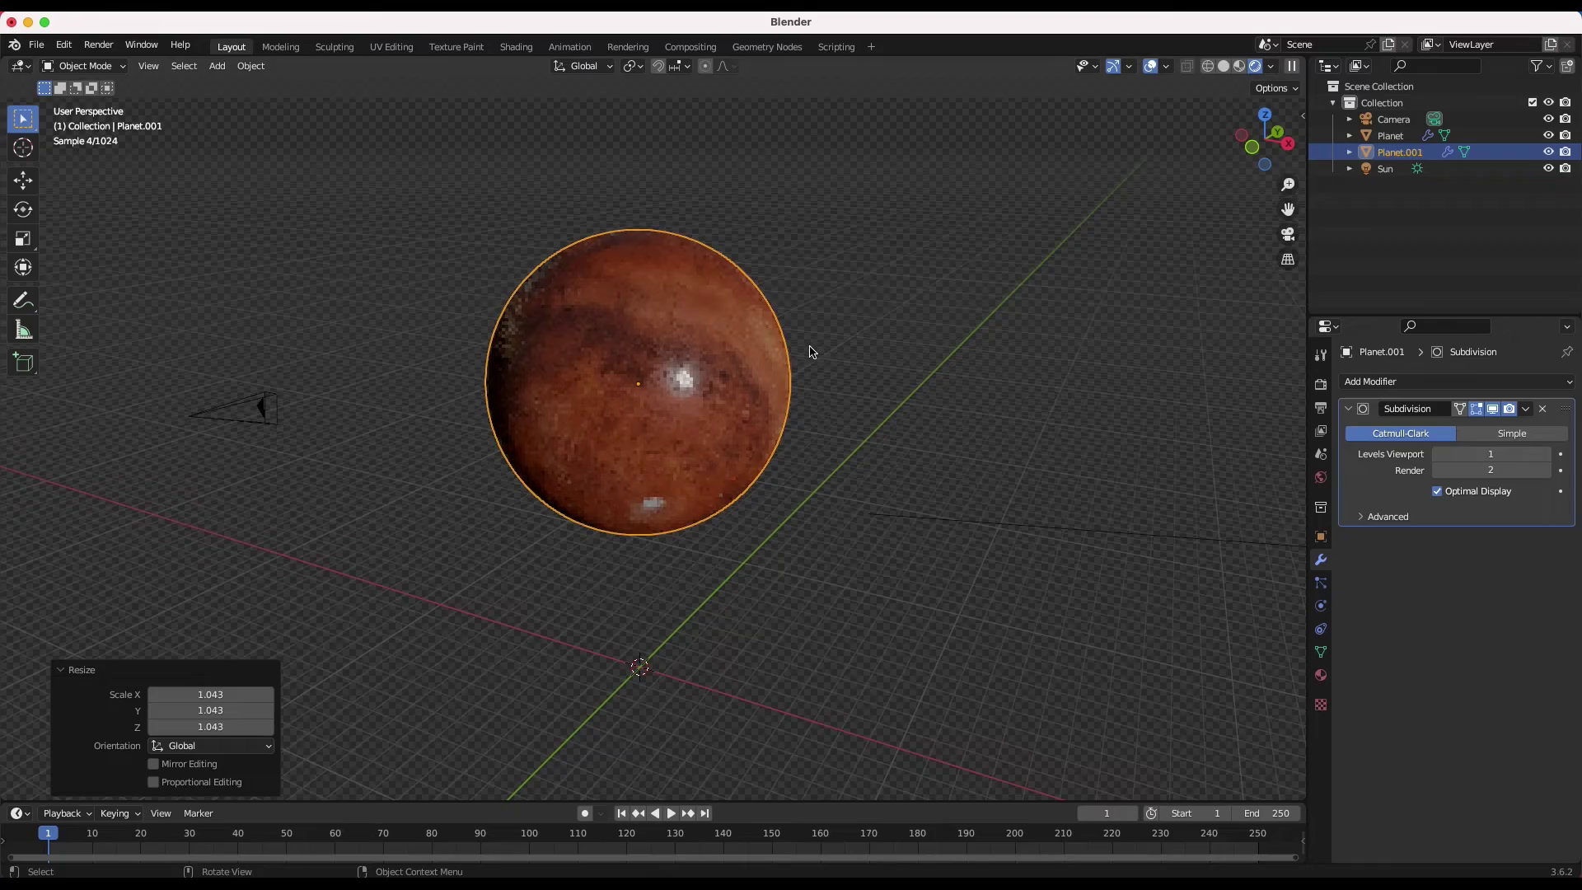
Step: Rename the duplicated, slightly larger sphere as Clouds
double_click(1390, 152)
text(Clouds)
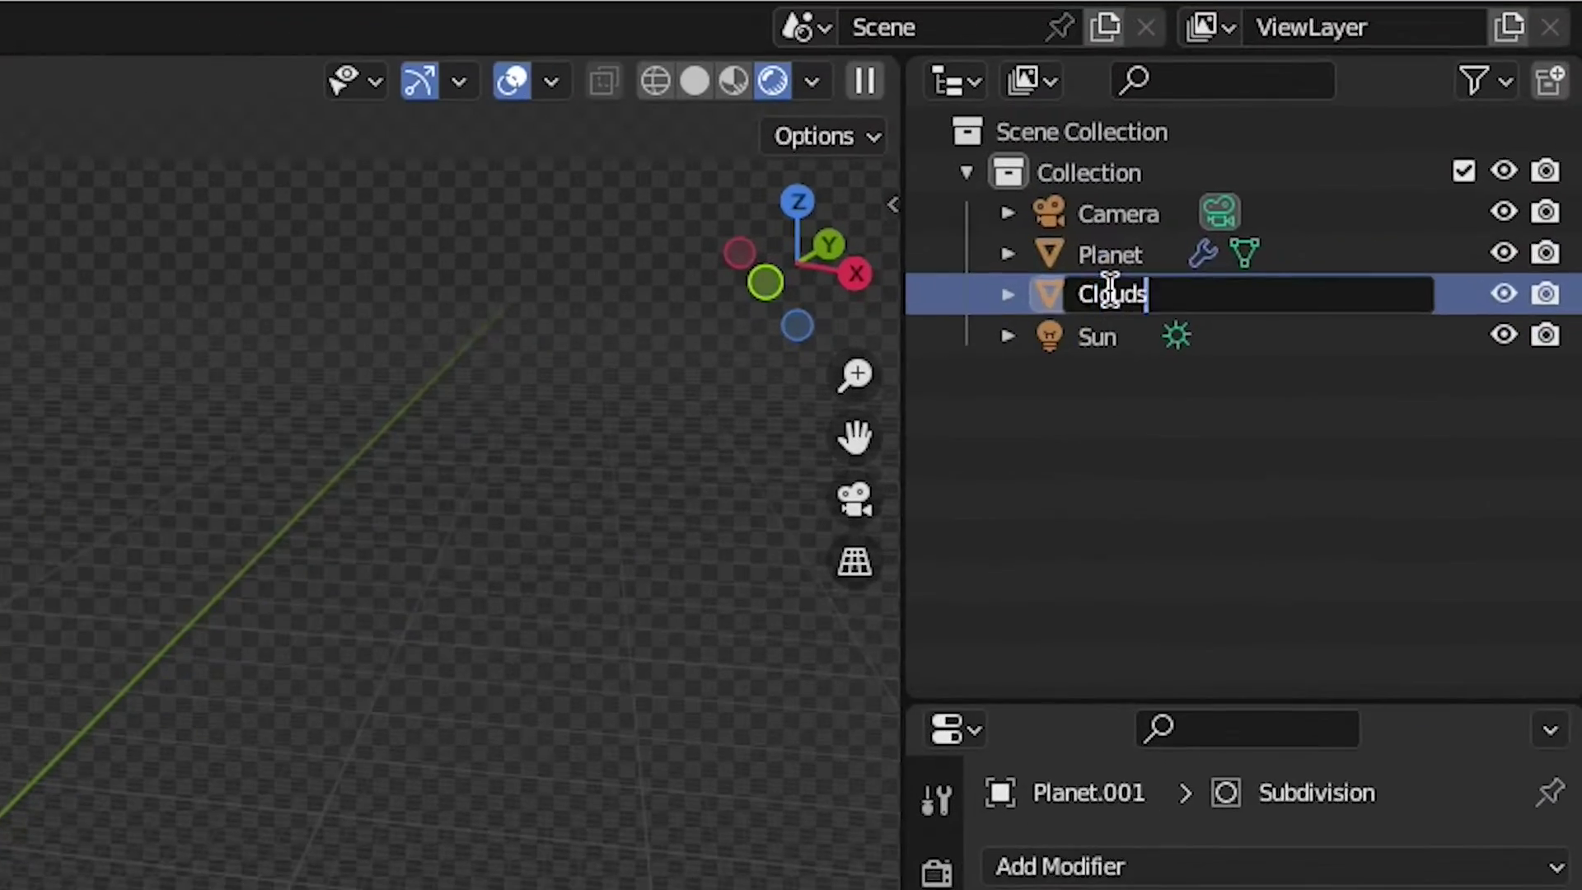
key(Return)
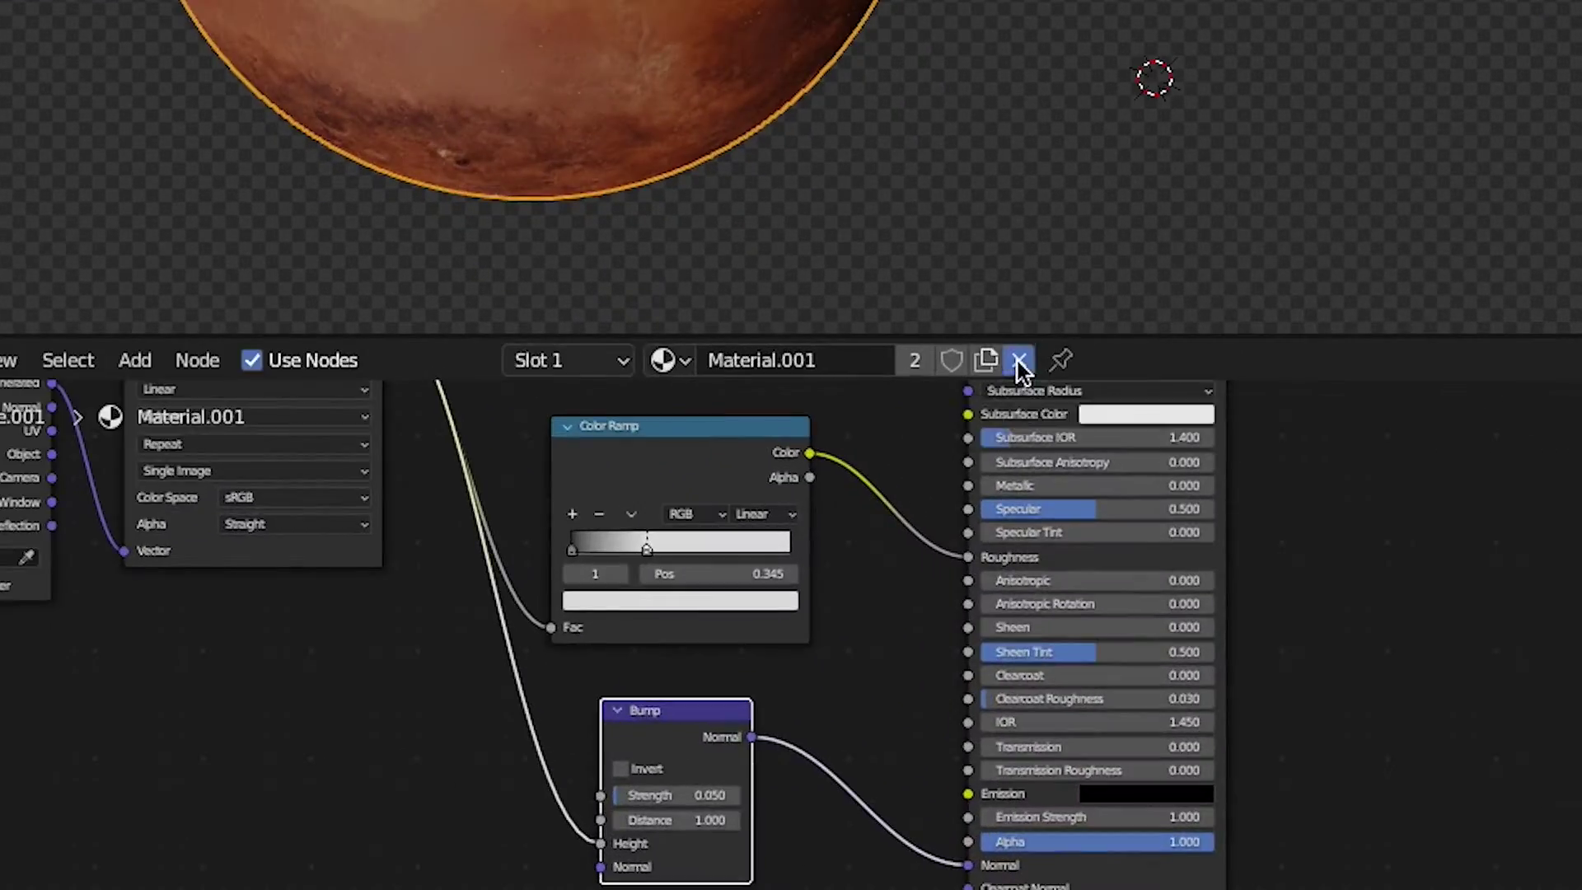
Step: In the Shading workspace, unlink Material.001 from the Clouds sphere and create a new material named Clouds
click(947, 463)
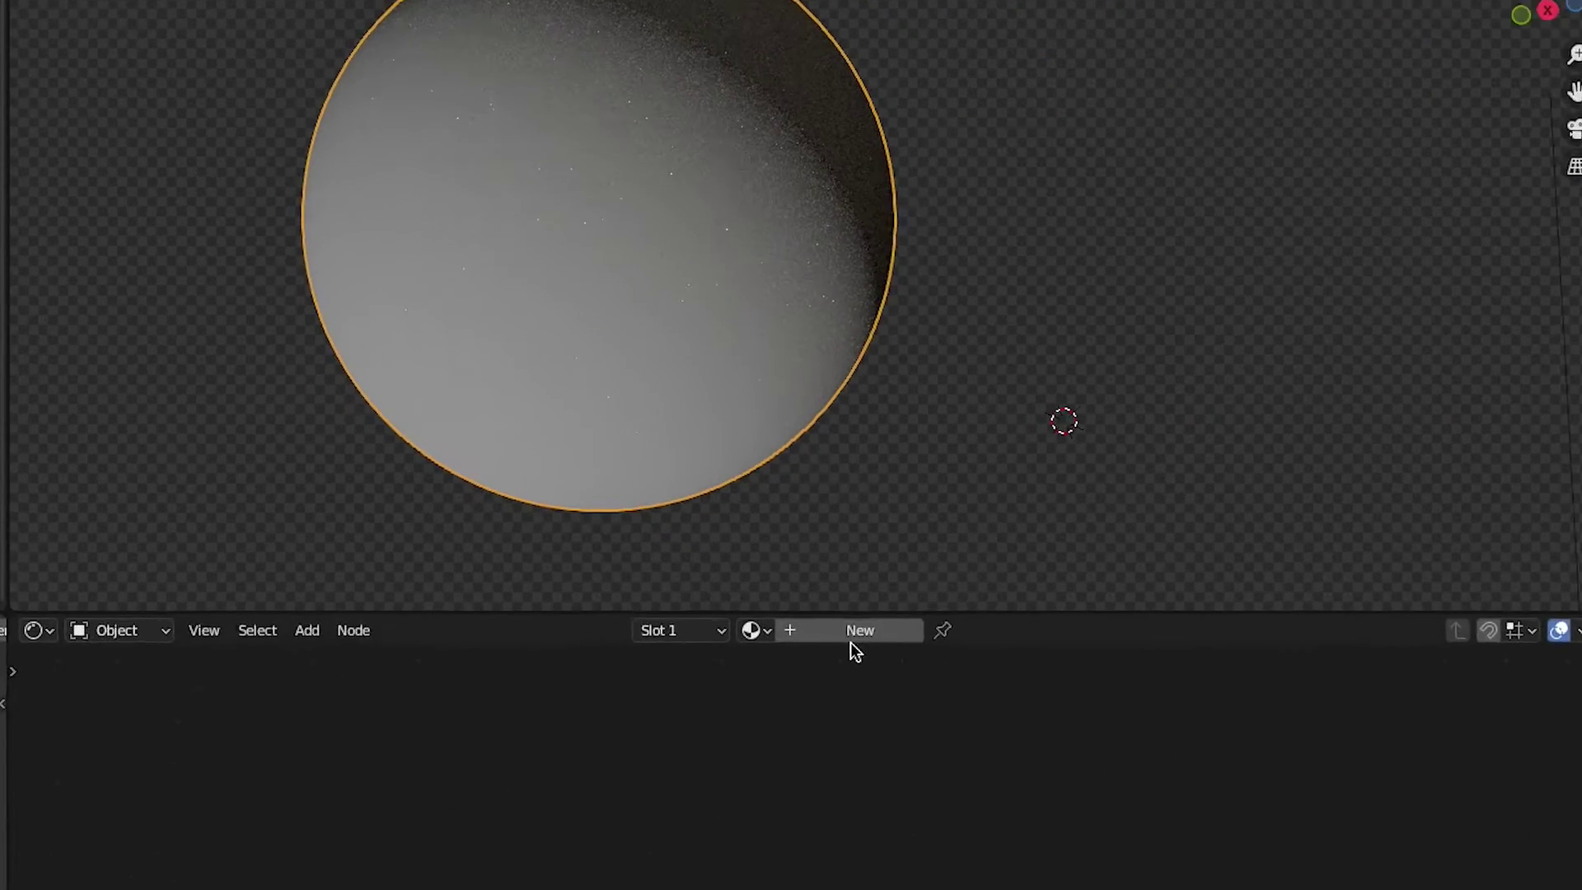
click(856, 651)
double_click(806, 630)
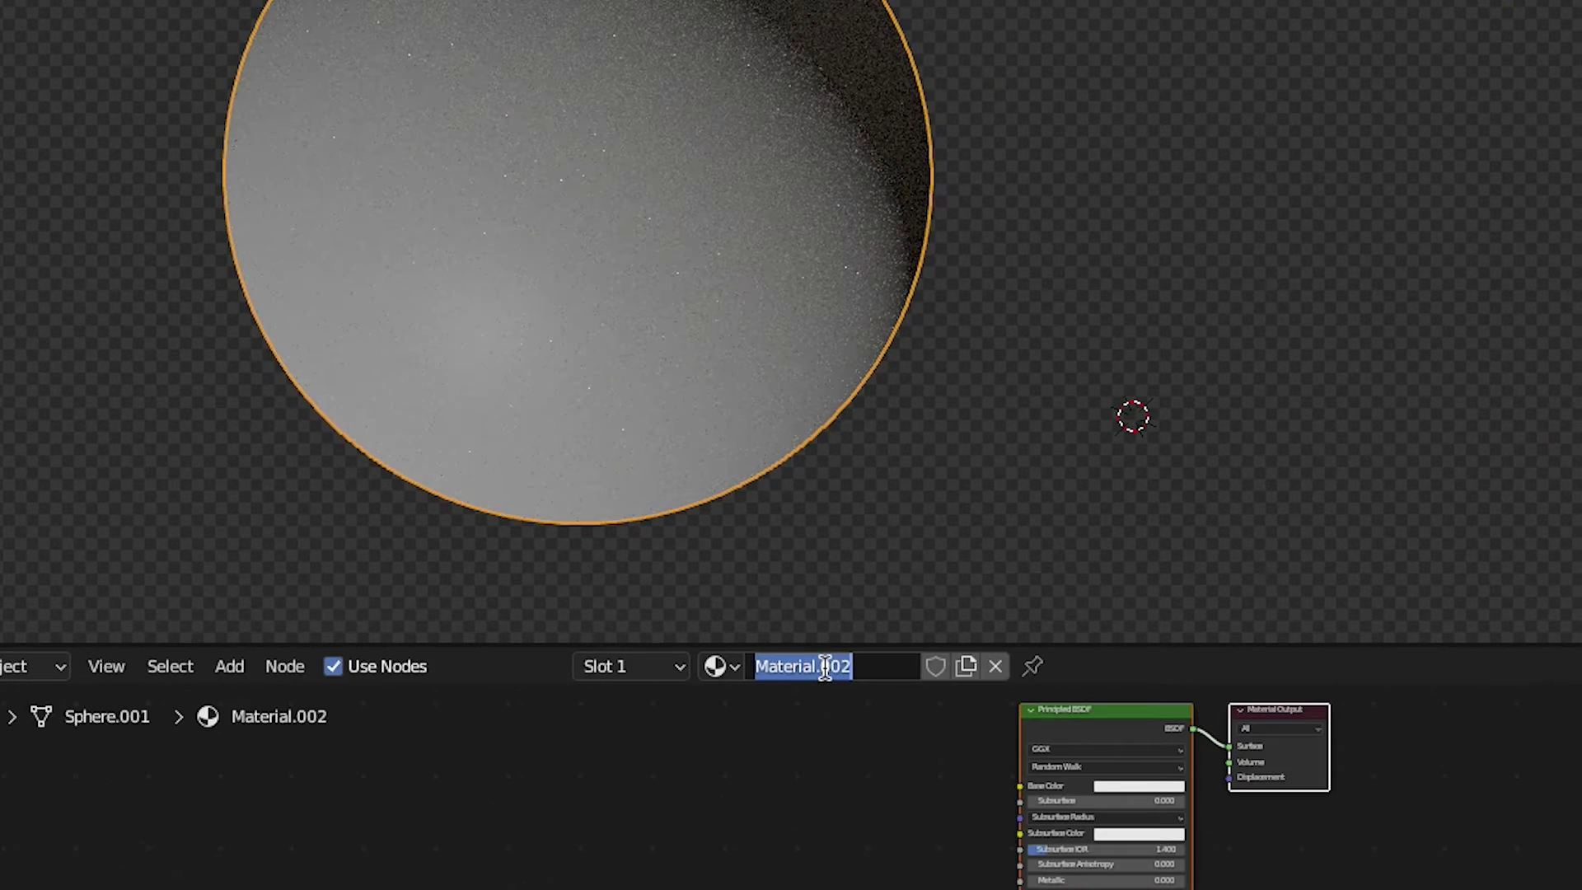
text(Clouds)
key(Return)
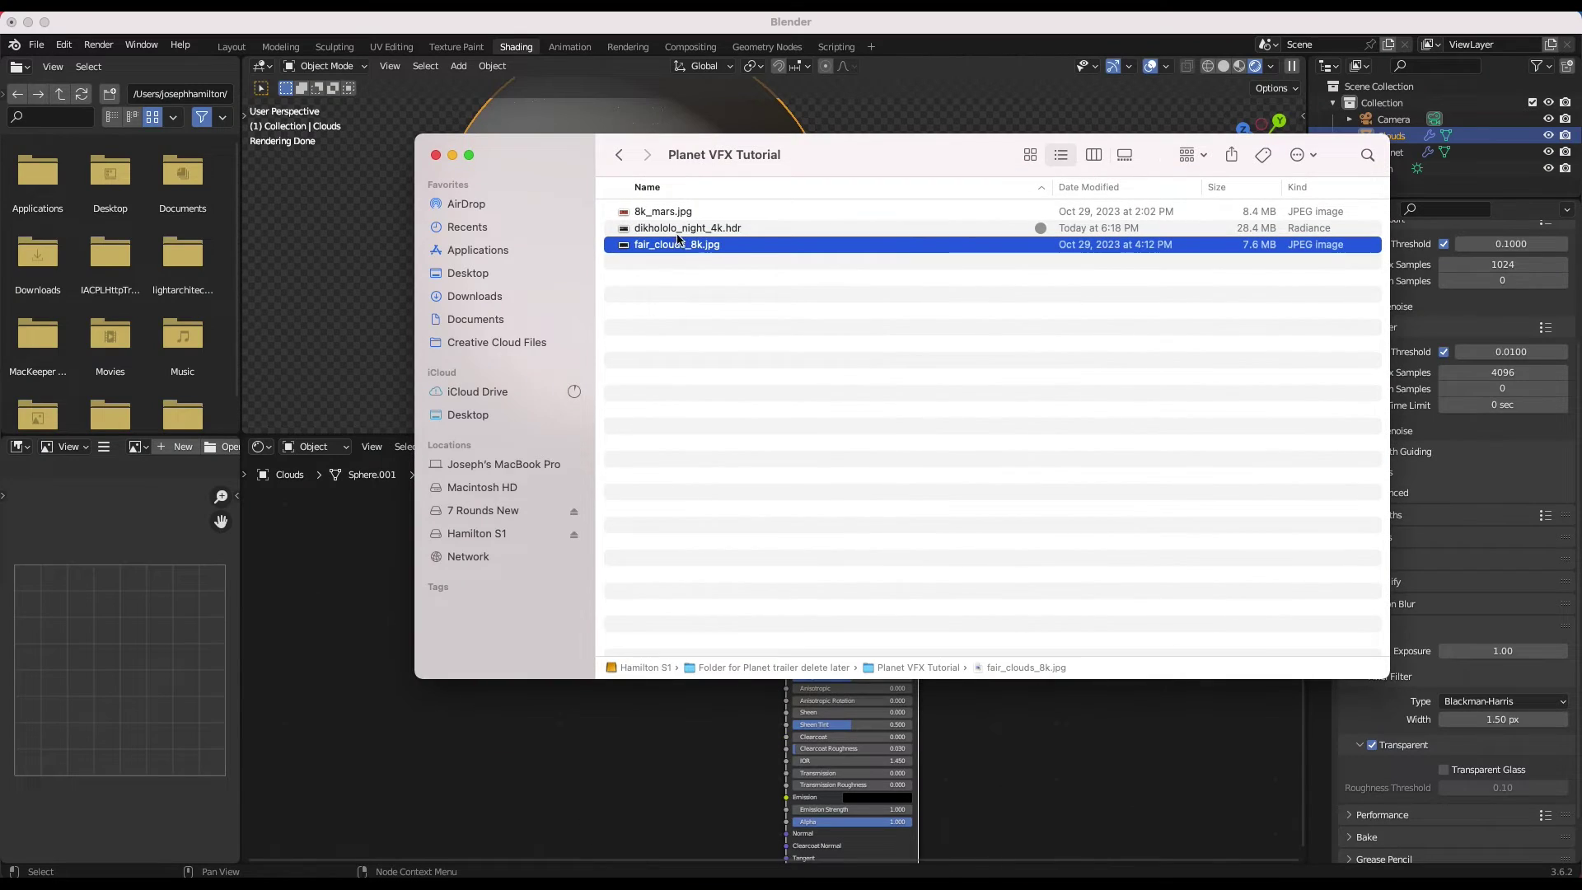
Step: Bring fair_clouds_8k.jpg into the Clouds material as an image texture and connect its Color output to Base Color
double_click(651, 241)
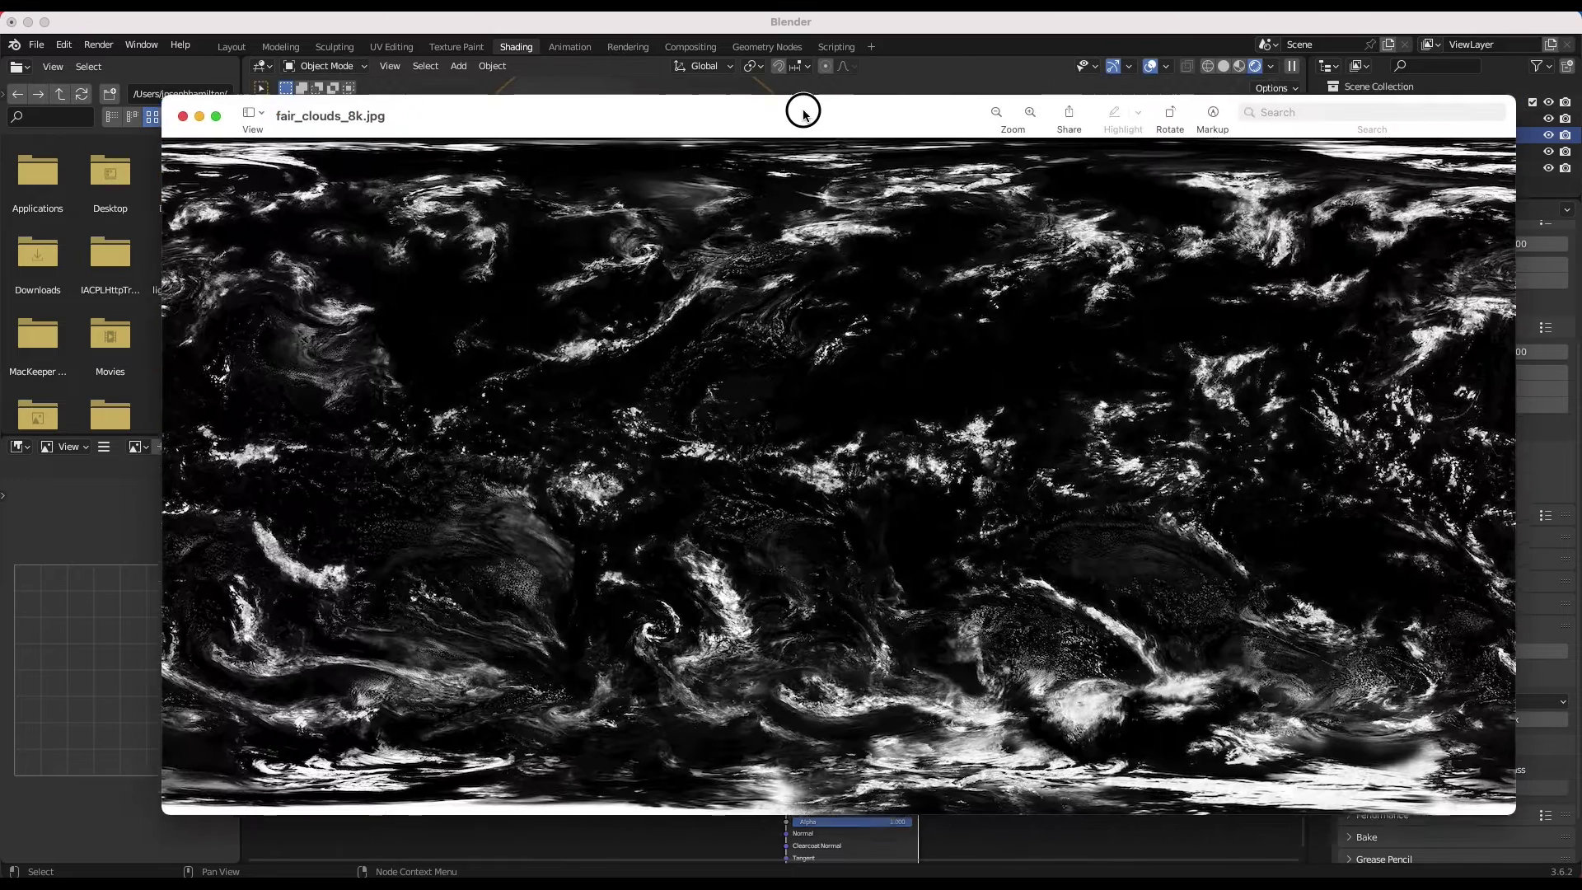
drag(802, 108, 802, 92)
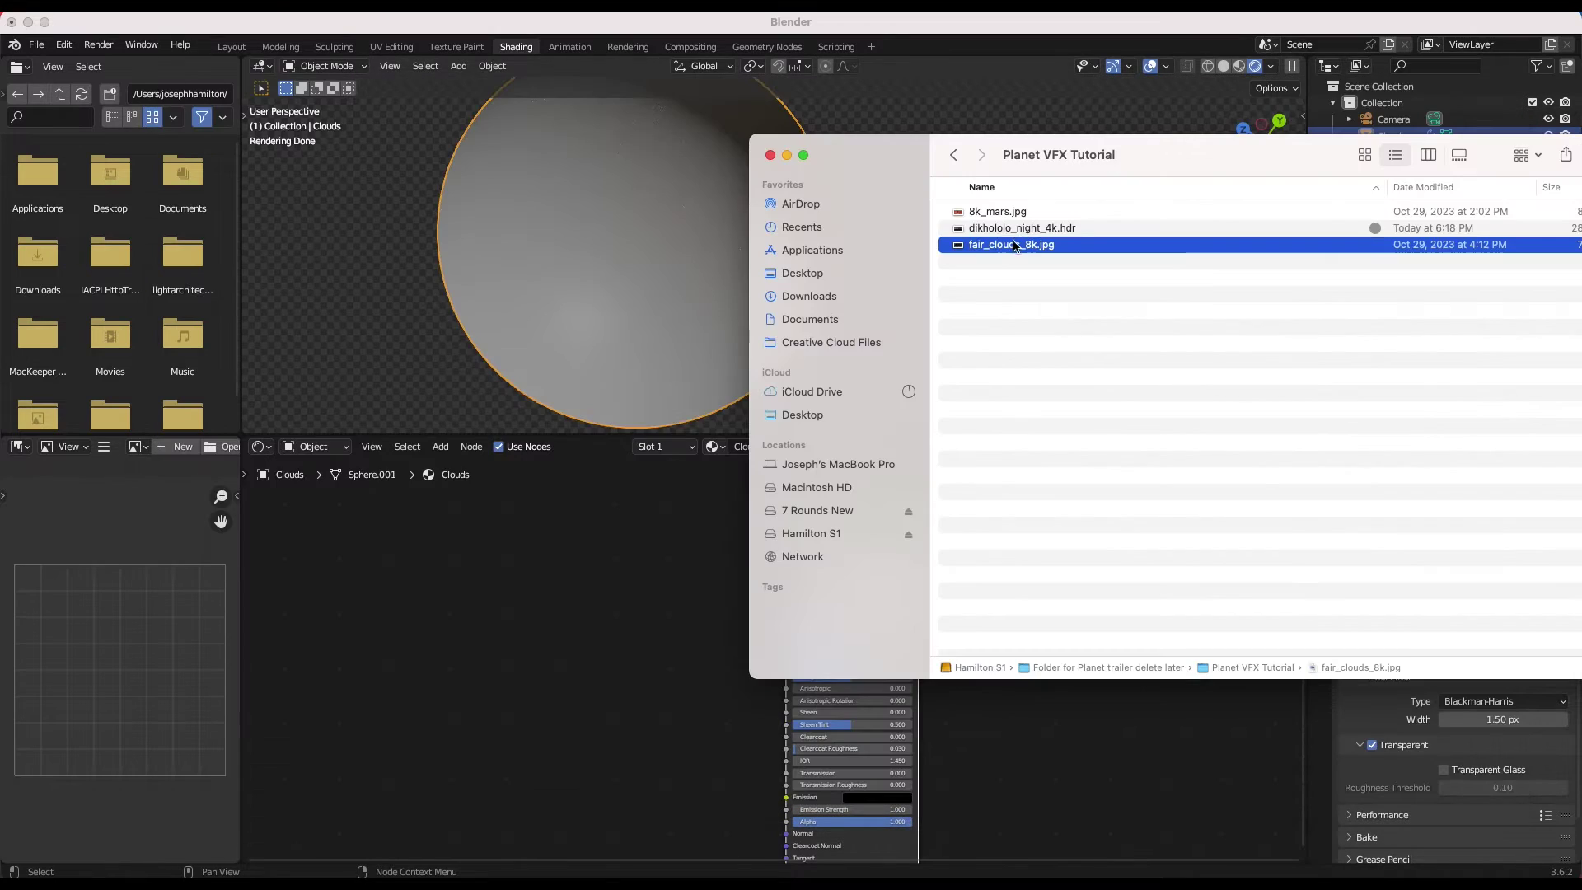
drag(492, 525, 483, 592)
click(653, 615)
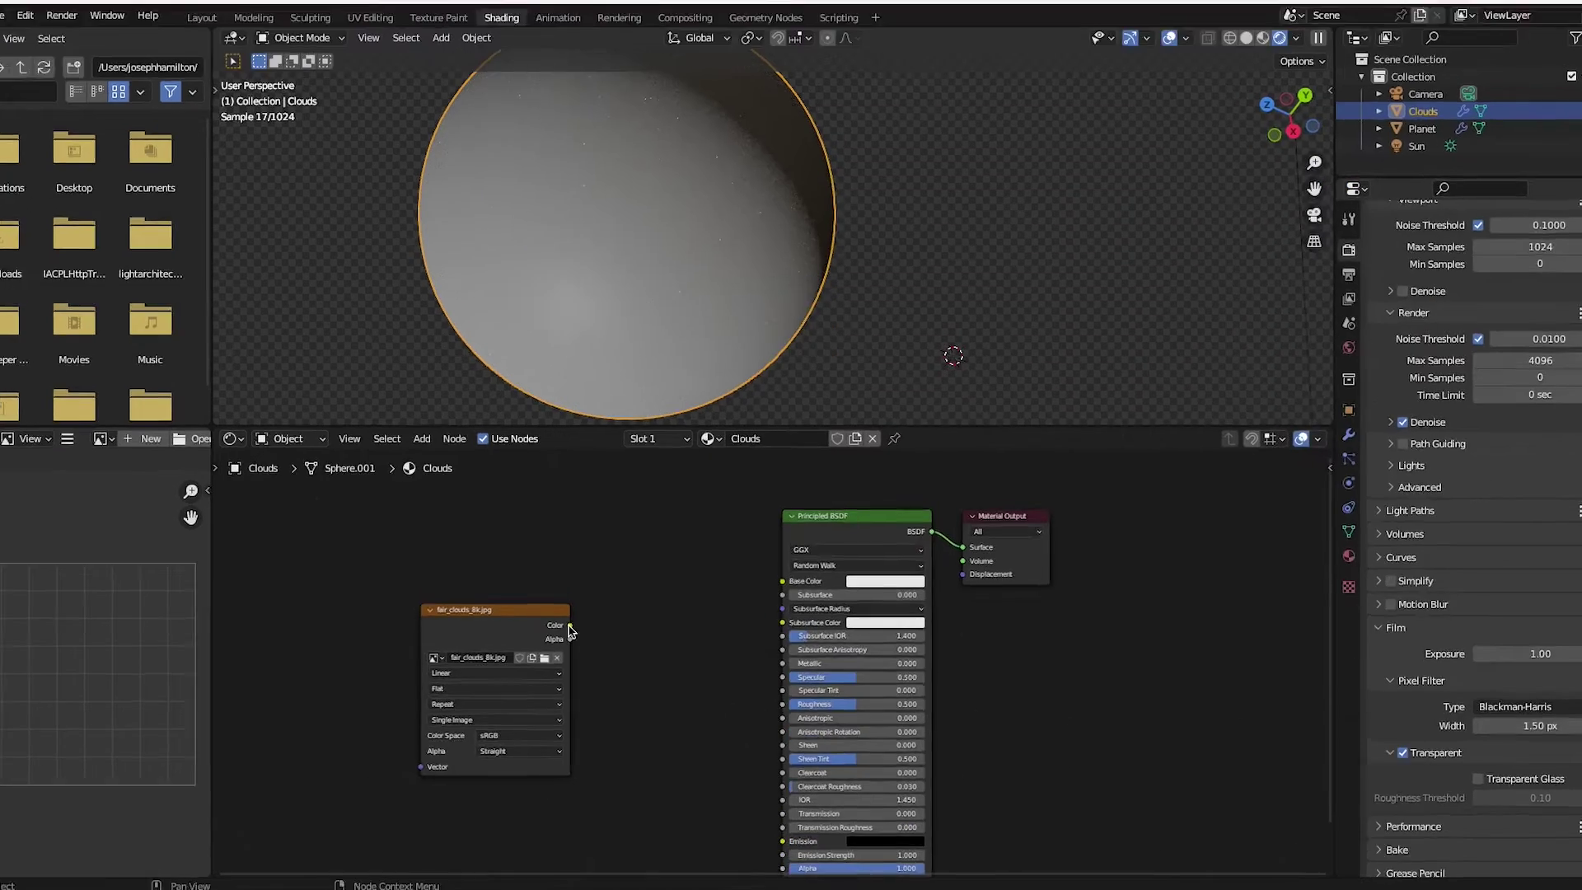
drag(598, 607, 777, 572)
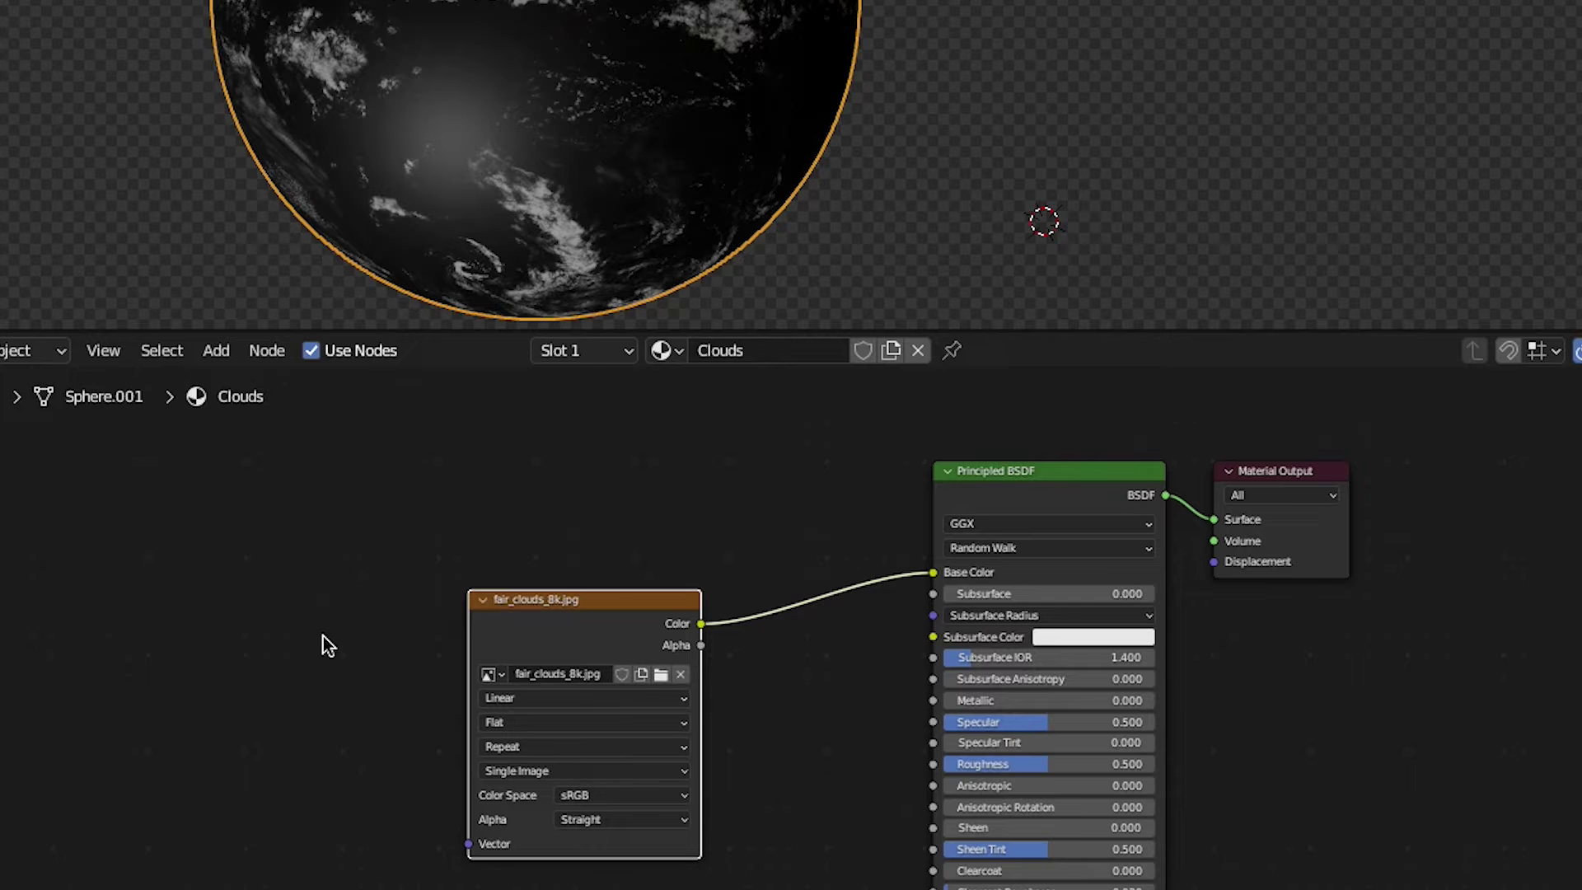
Step: Add a Texture Coordinate node and connect its Generated output to the fair_clouds_8k.jpg node's Vector input
key(shift+a)
mouse_move(230, 679)
click(445, 572)
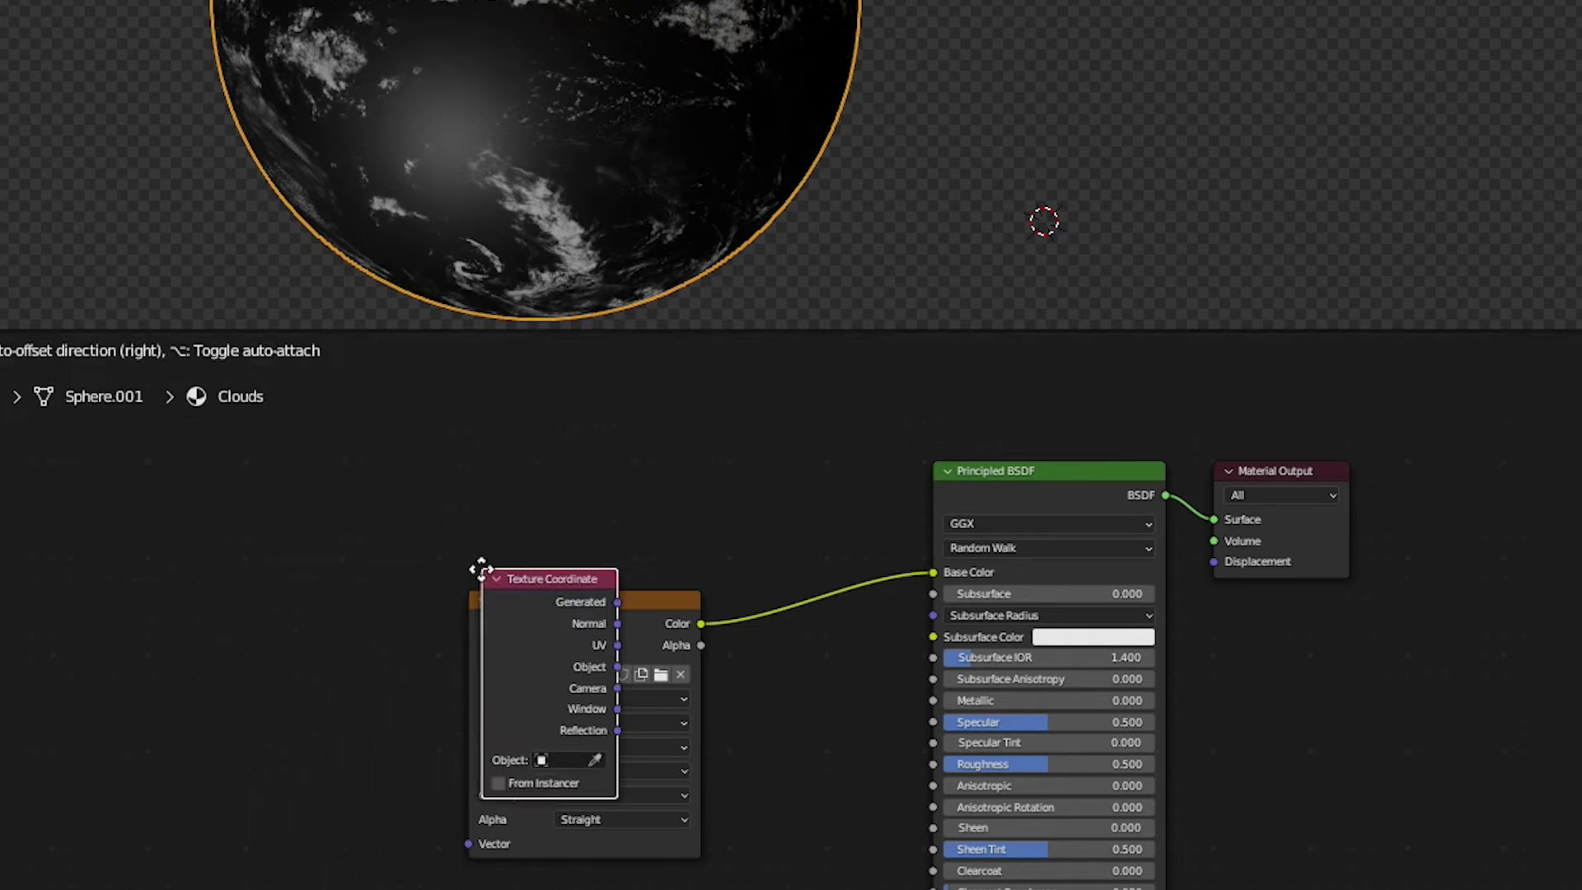
click(349, 656)
drag(474, 845, 469, 843)
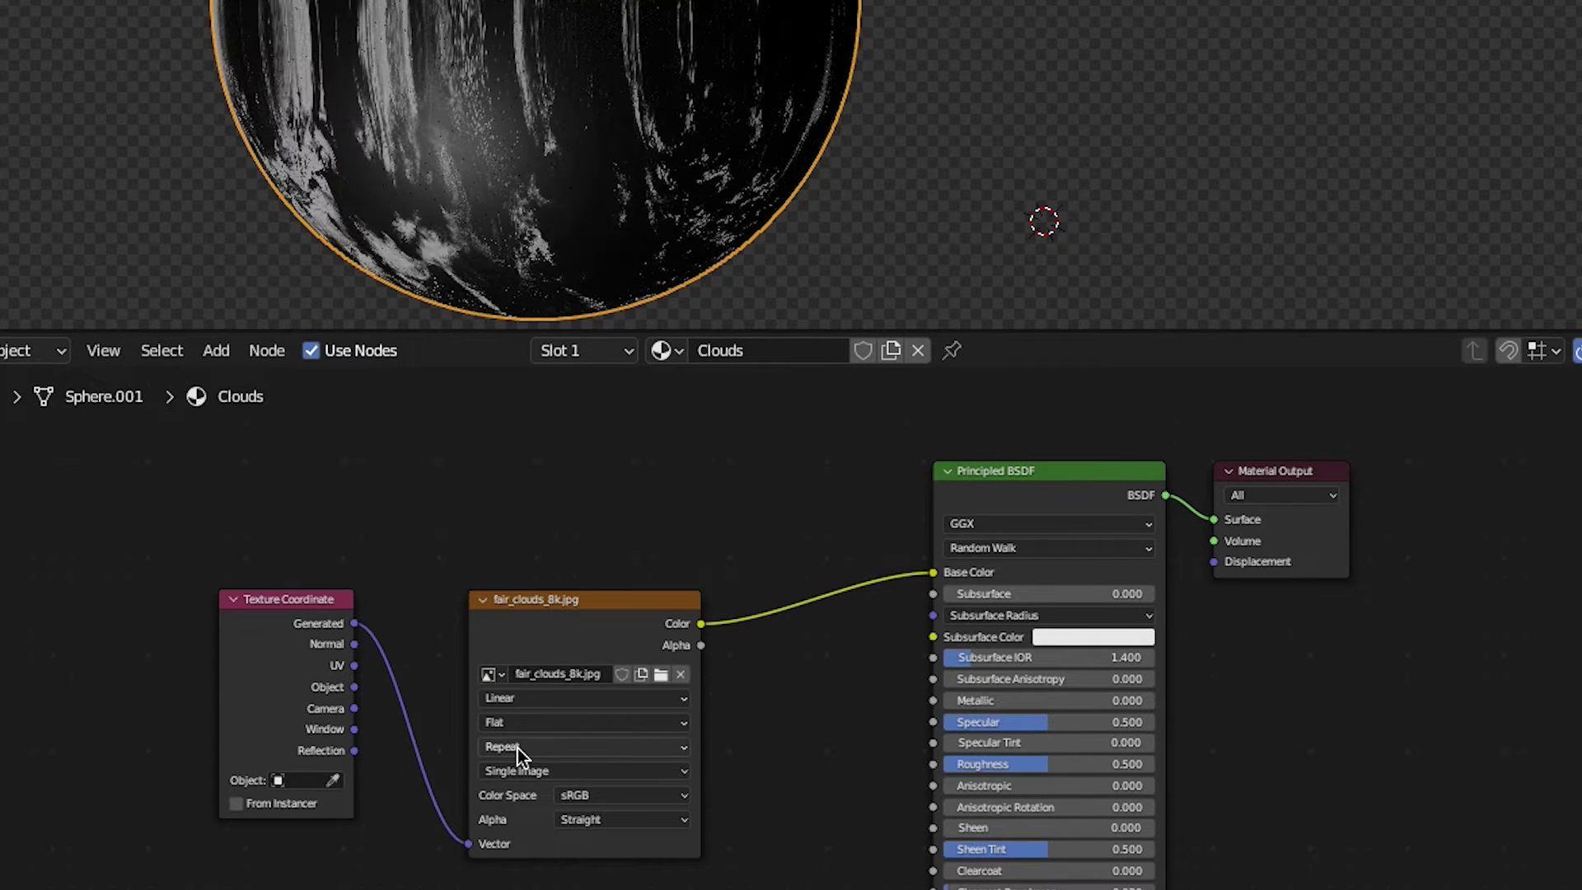
Step: Set the clouds image projection to Sphere and connect its Color output to the Principled BSDF's Alpha
click(511, 721)
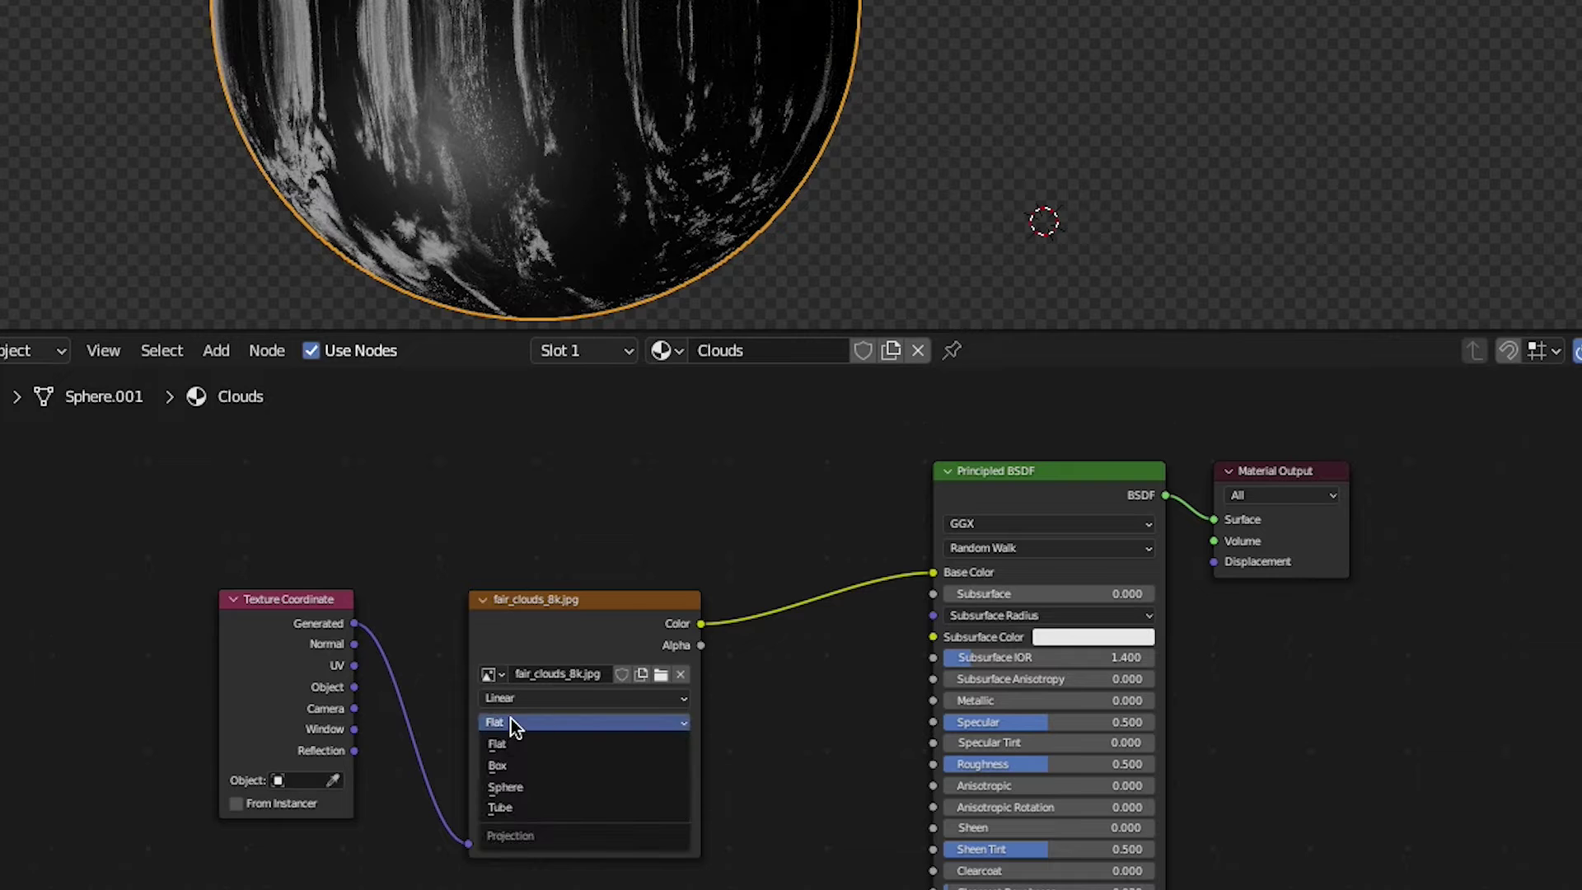
click(521, 787)
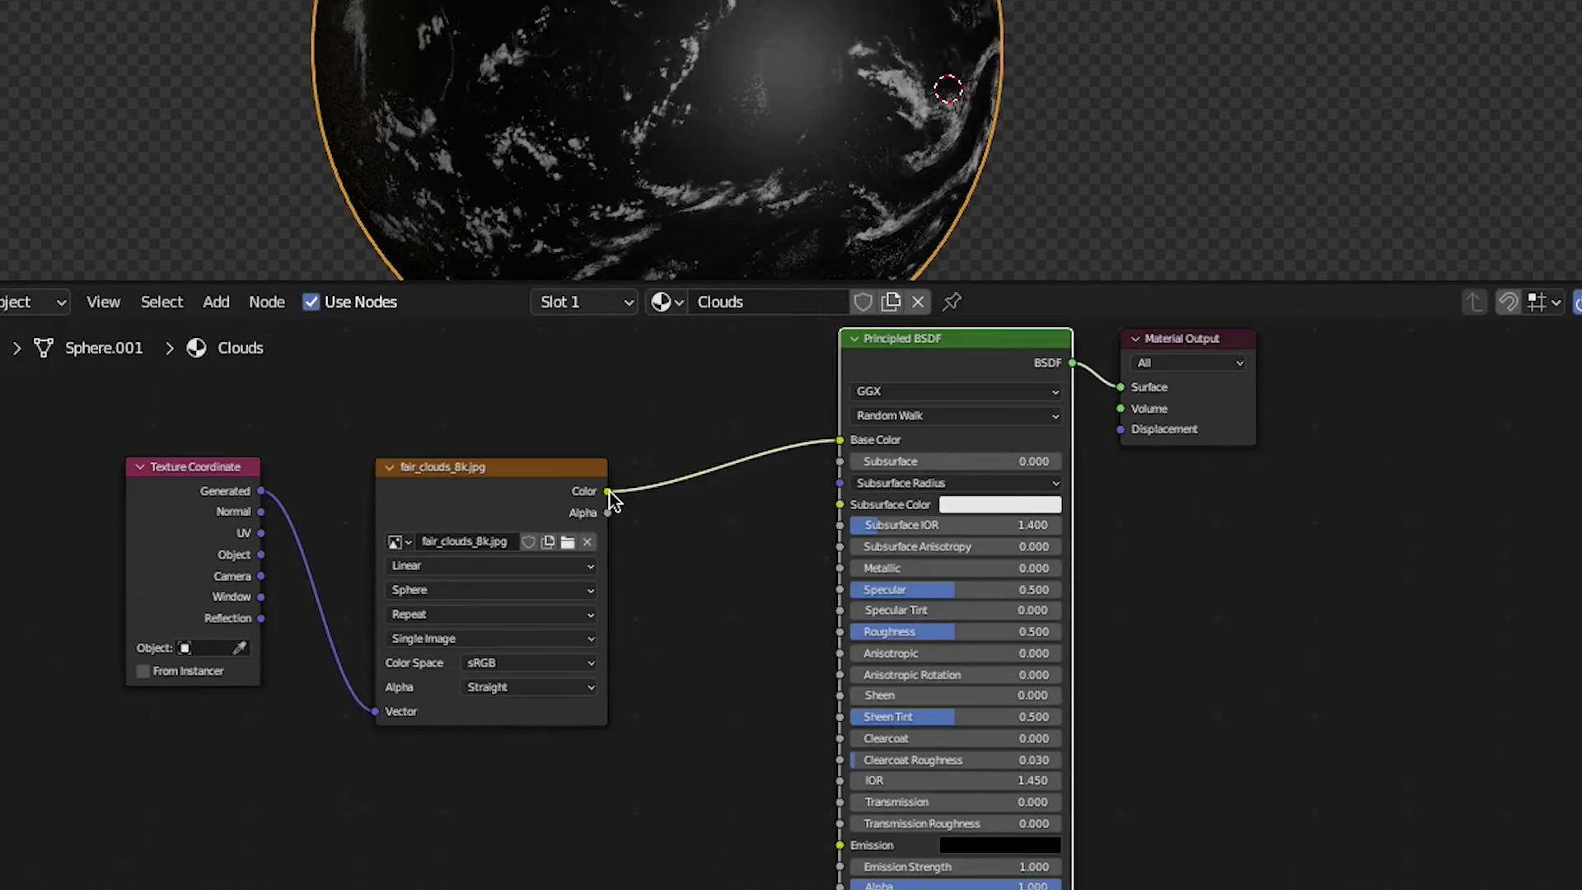
drag(608, 417, 849, 763)
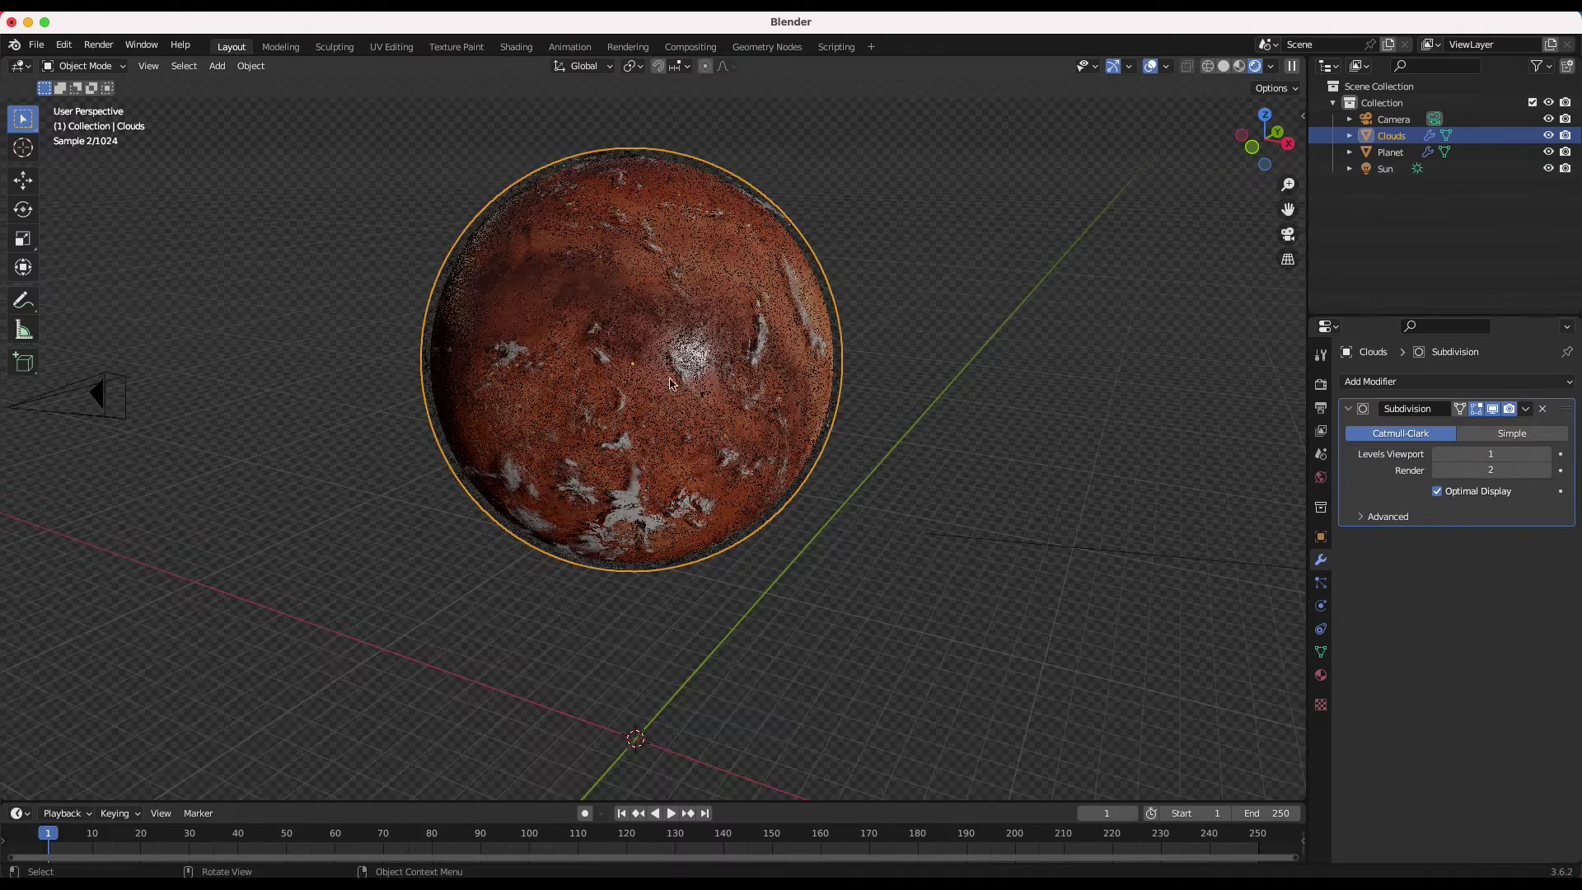
Step: In the Layout workspace, try enlarging the Clouds sphere by about 1.753 around the planet, and shrink it back by about 0.568
key(s)
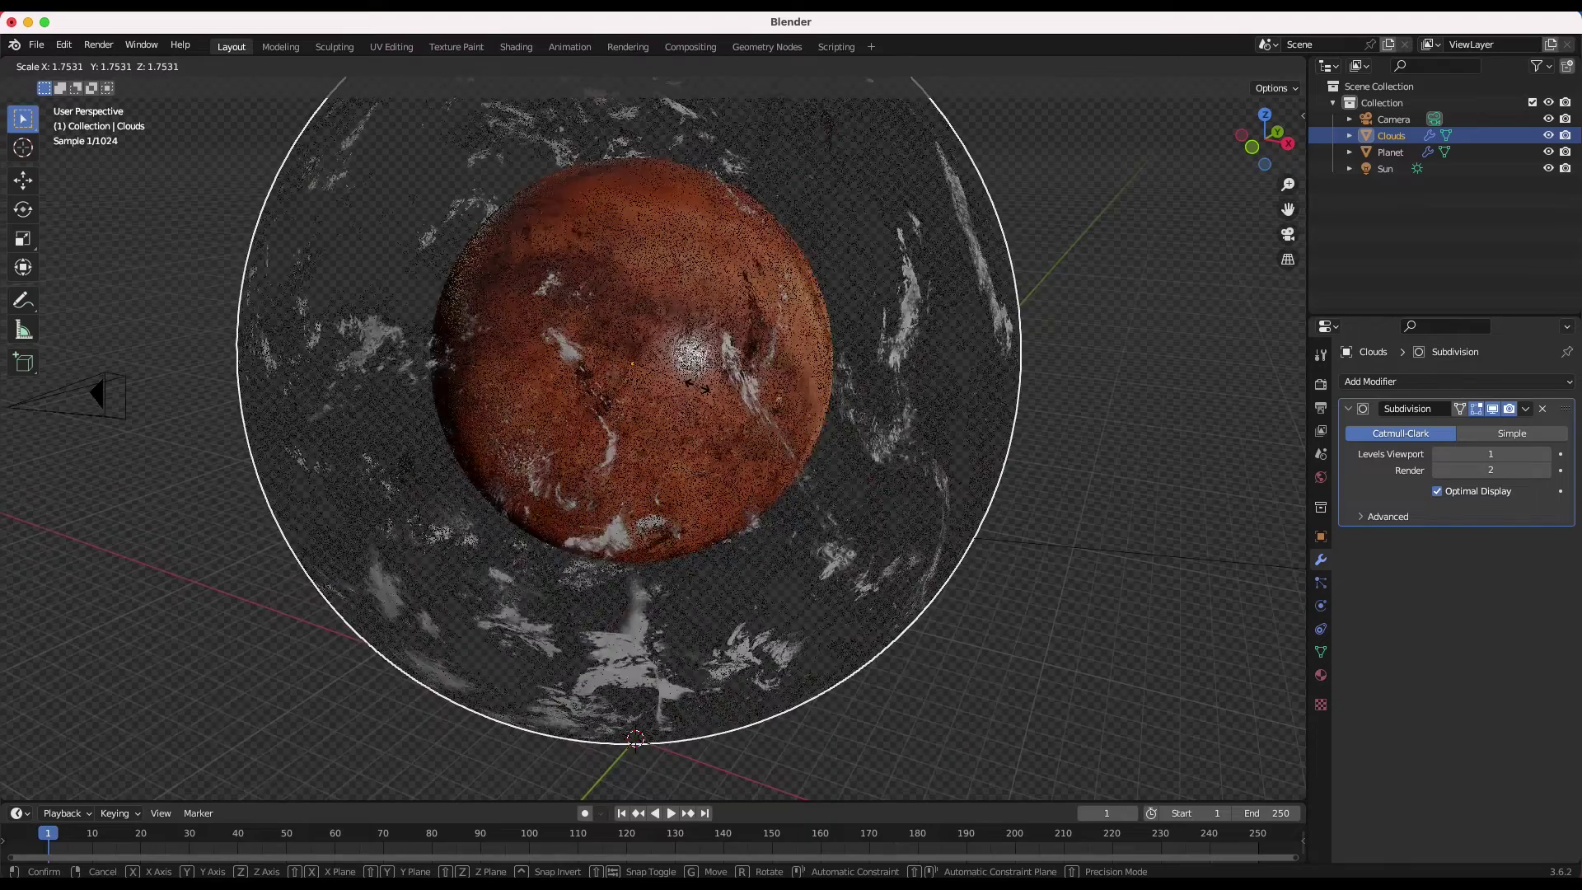
click(898, 462)
scroll(898, 462, down, 3)
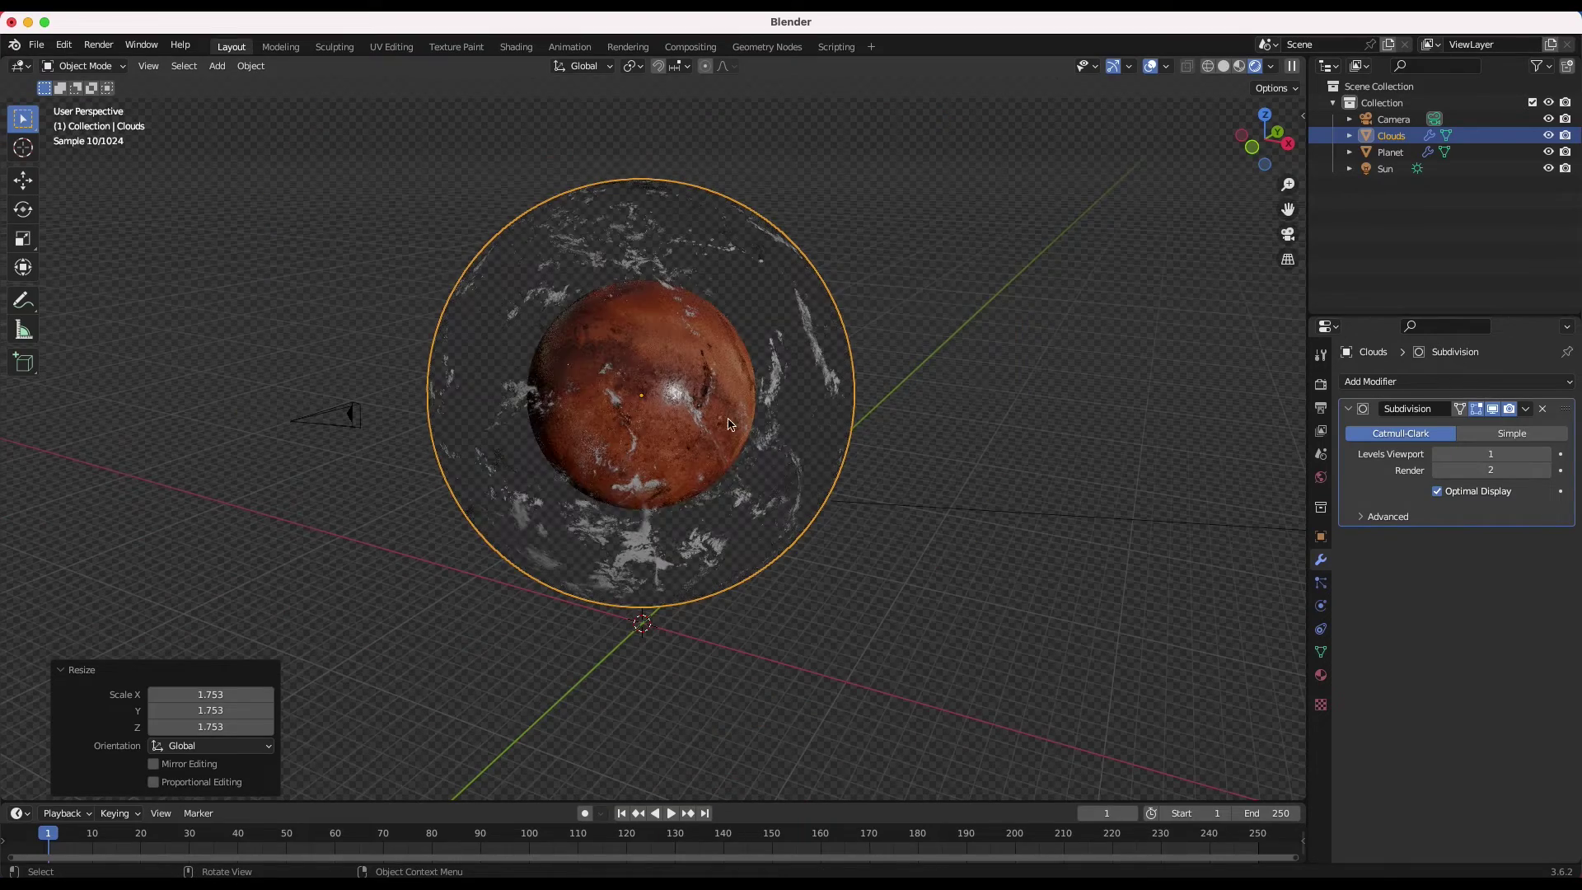
key(s)
click(684, 416)
Step: From the camera view, scale the Clouds sphere by about 0.977 so it sits close to the planet's surface
key(KP_0)
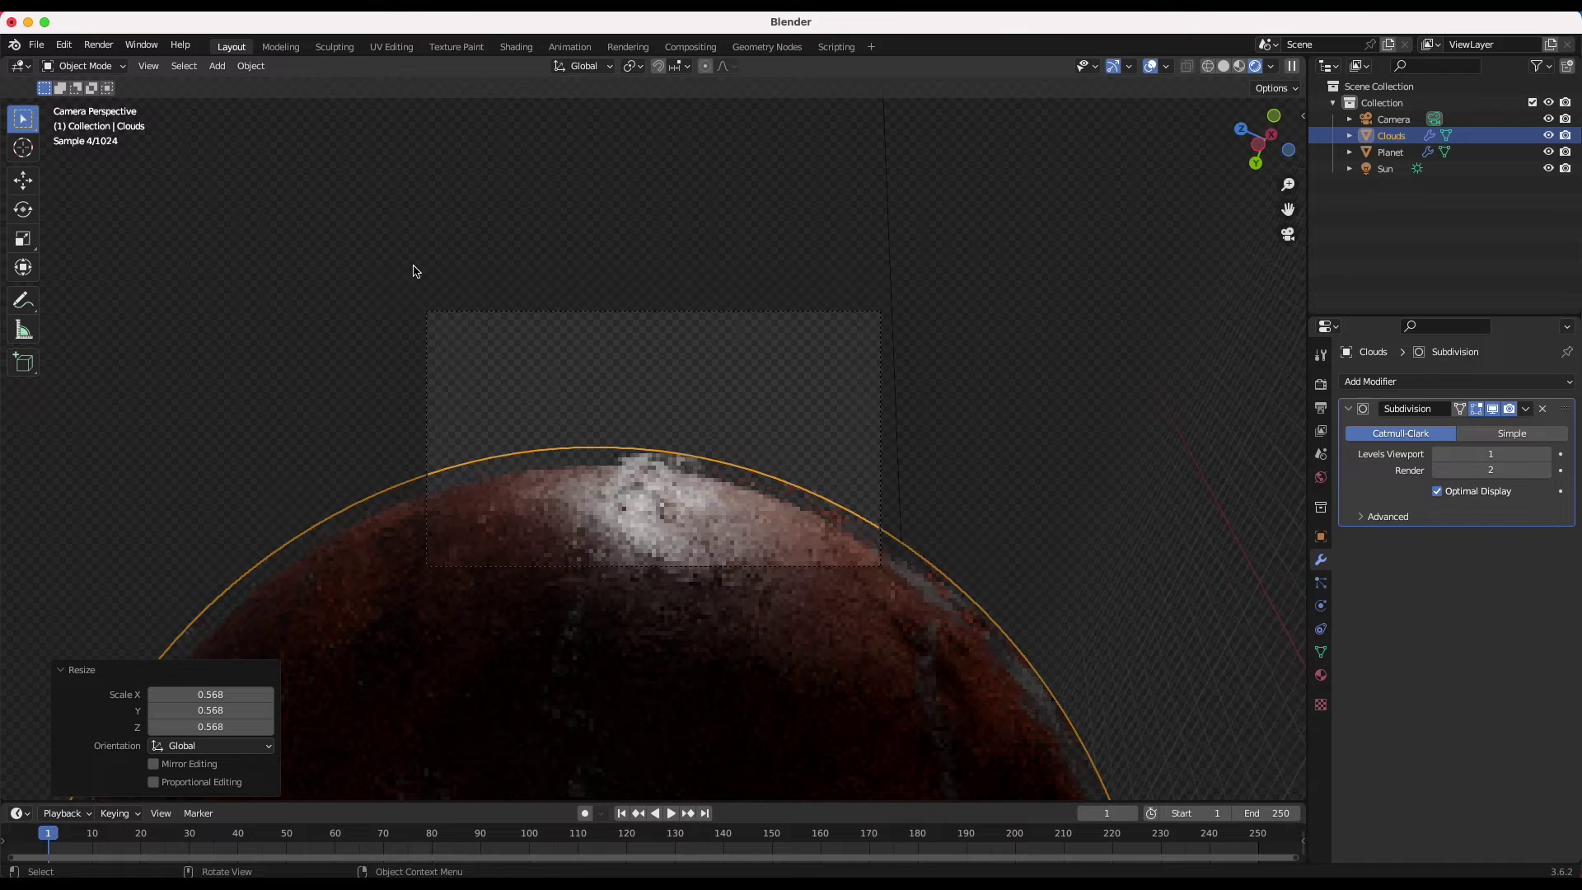
key(s)
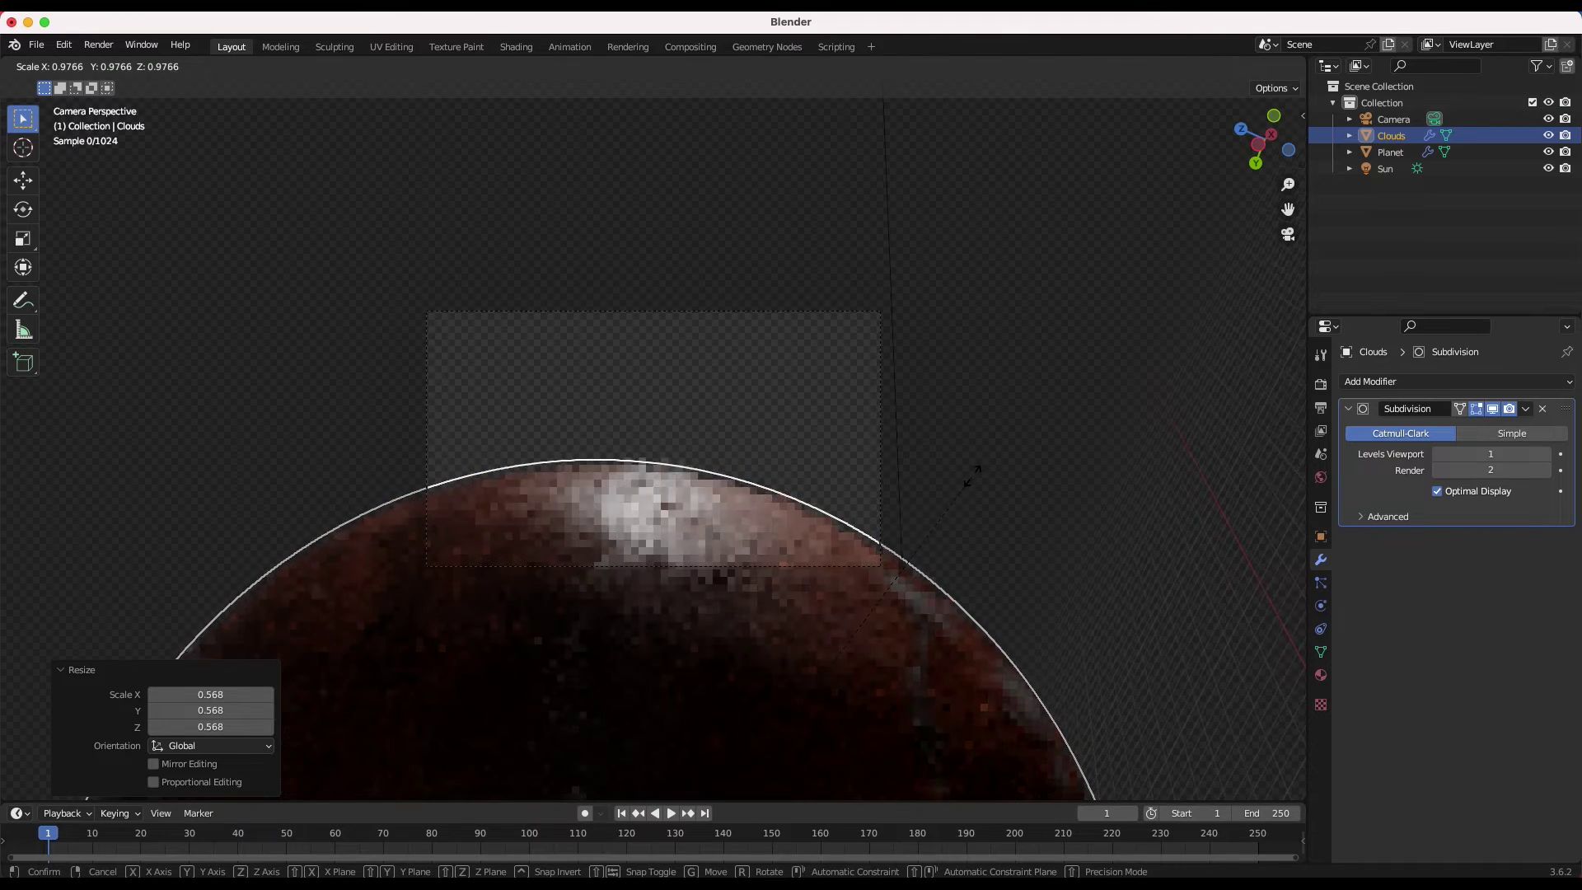
key(Escape)
Step: Trackball-rotate the Clouds sphere by about -37.8° and -65.3° to bring different clouds into the camera frame
key(r)
key(r)
click(649, 528)
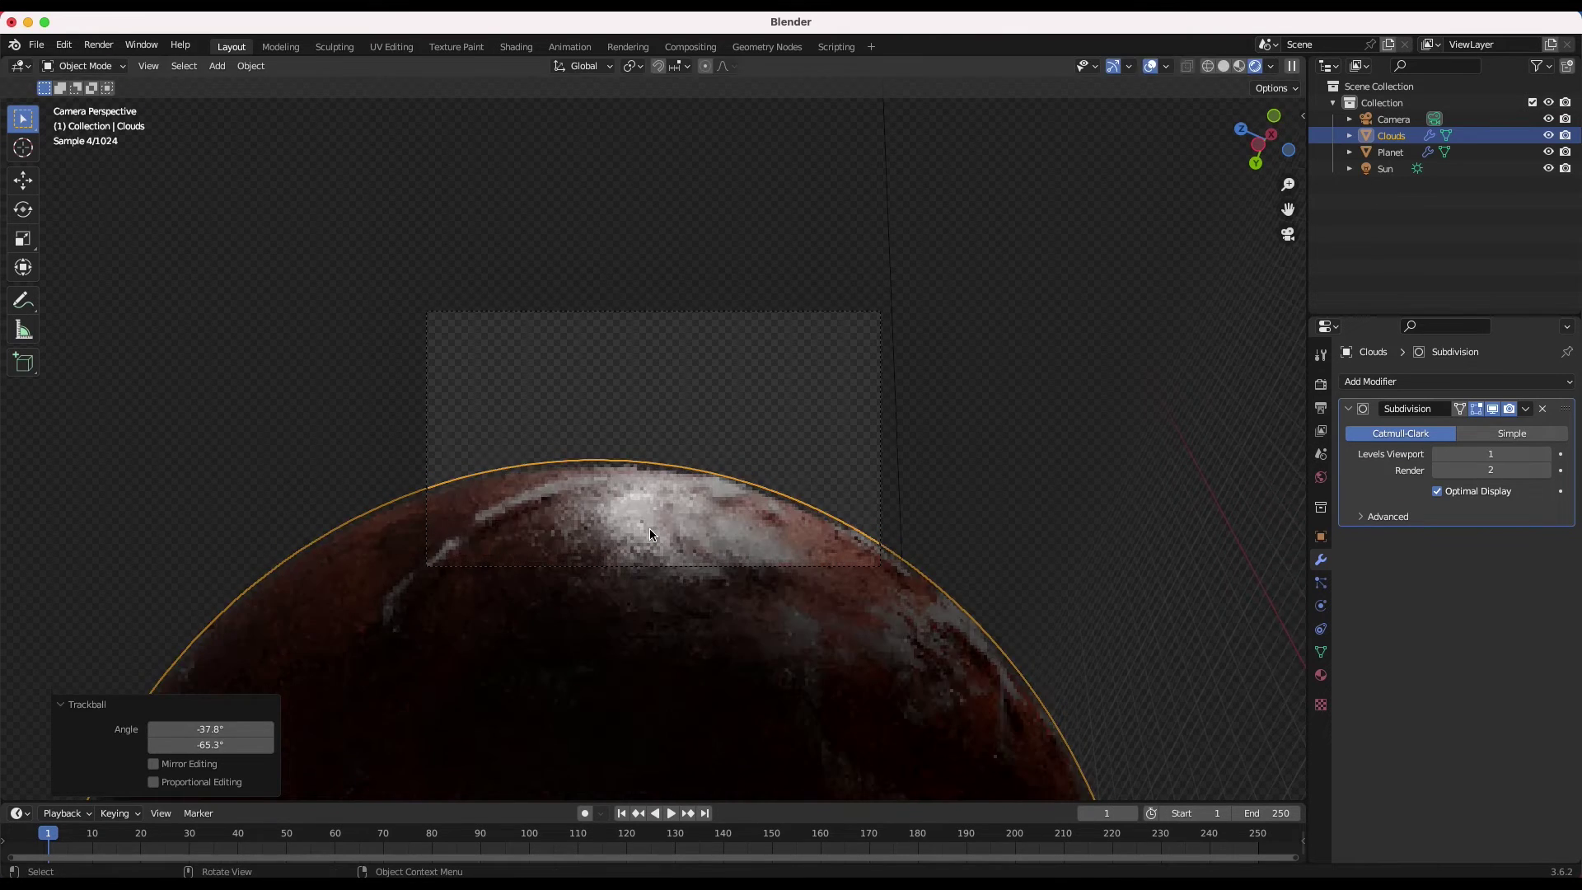
Step: Trackball-rotate the Sun by about -14.9° and -2.3° to change how light falls across the planet in the camera view
click(884, 212)
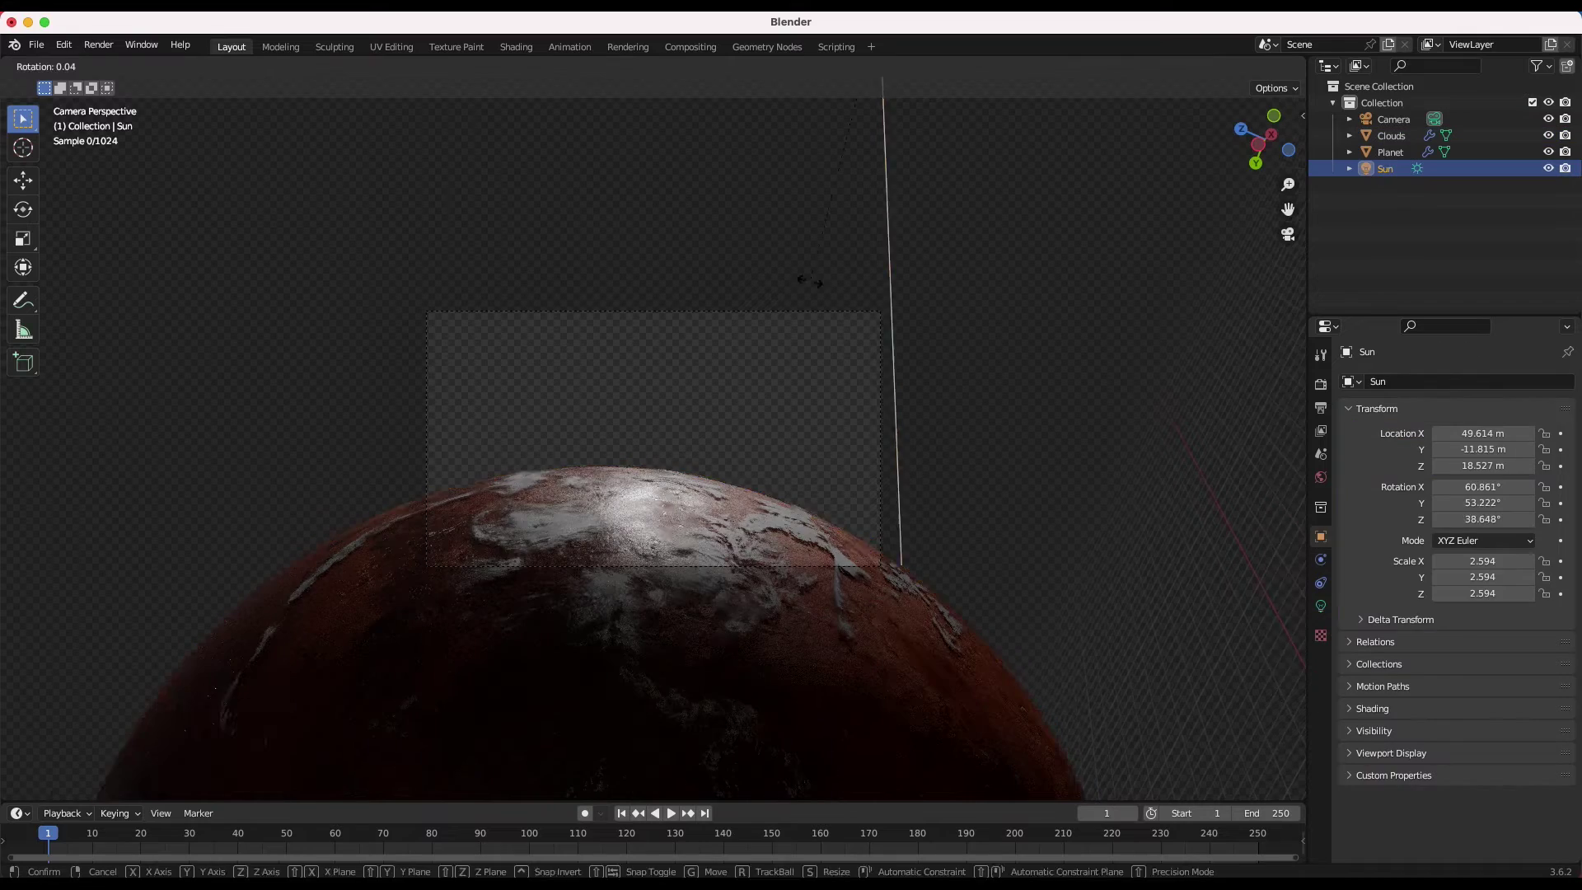
key(r)
key(r)
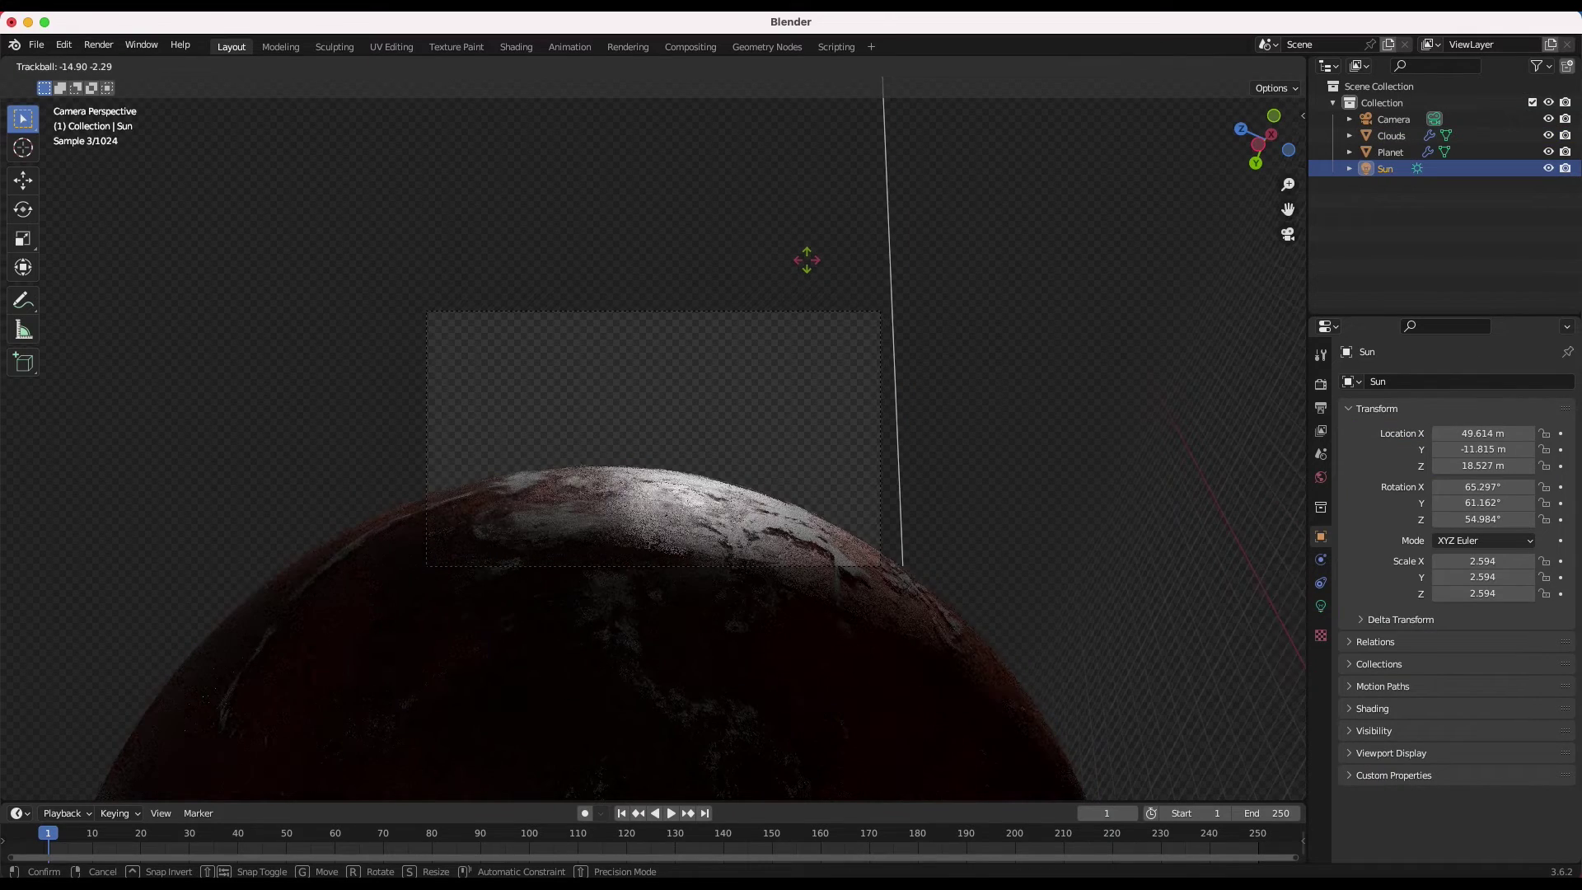
click(807, 260)
Step: Duplicate the Planet sphere in place and enlarge the copy around the planet
middle_drag(714, 431, 657, 492)
click(1389, 152)
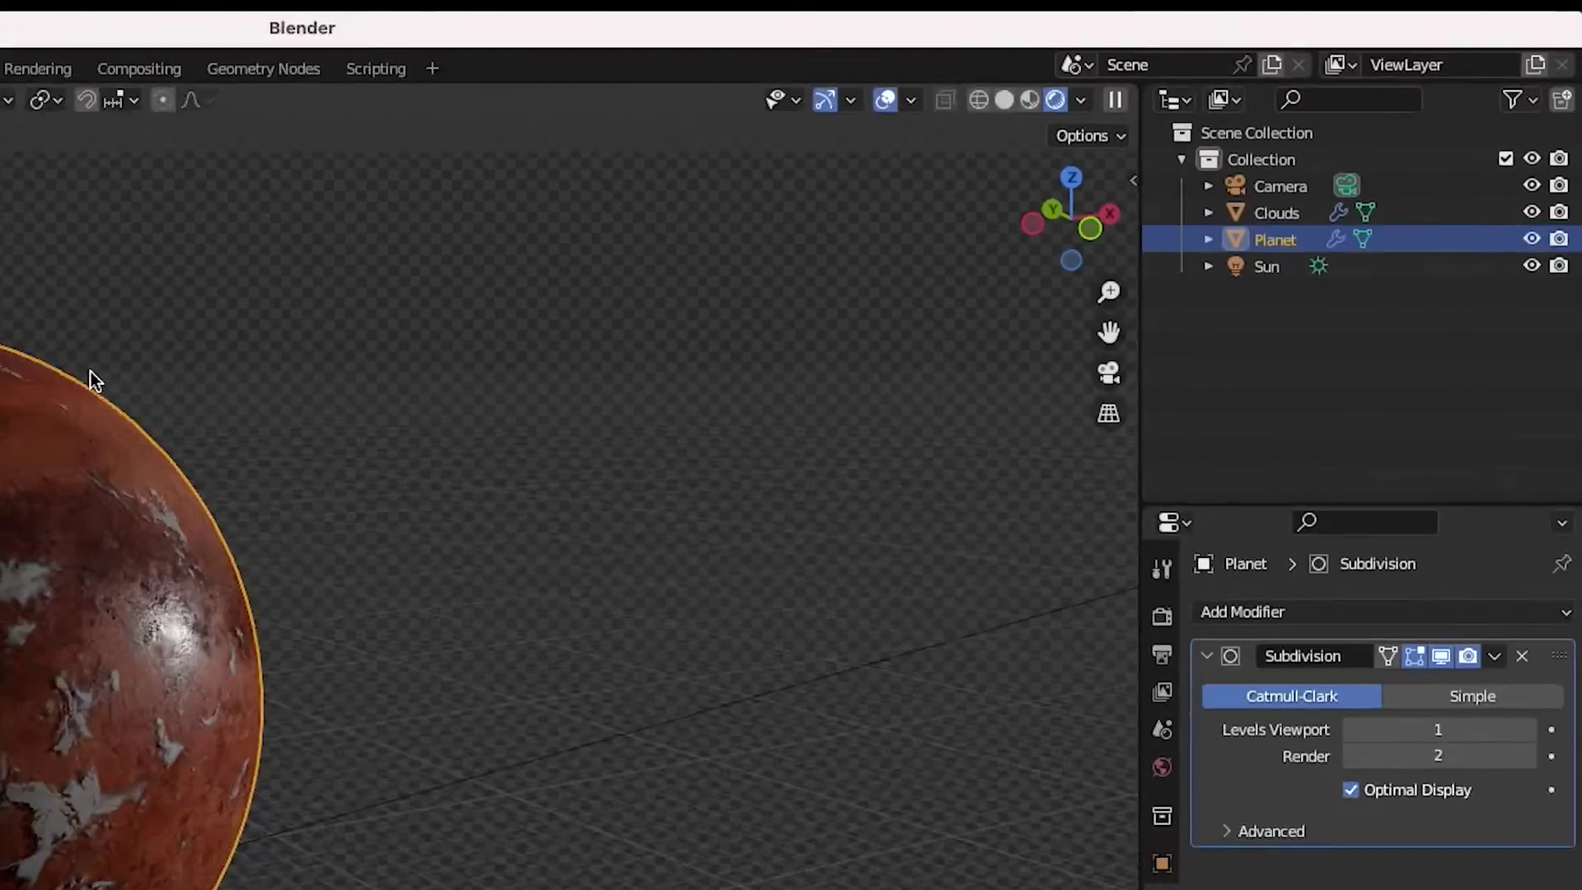
key(shift+d)
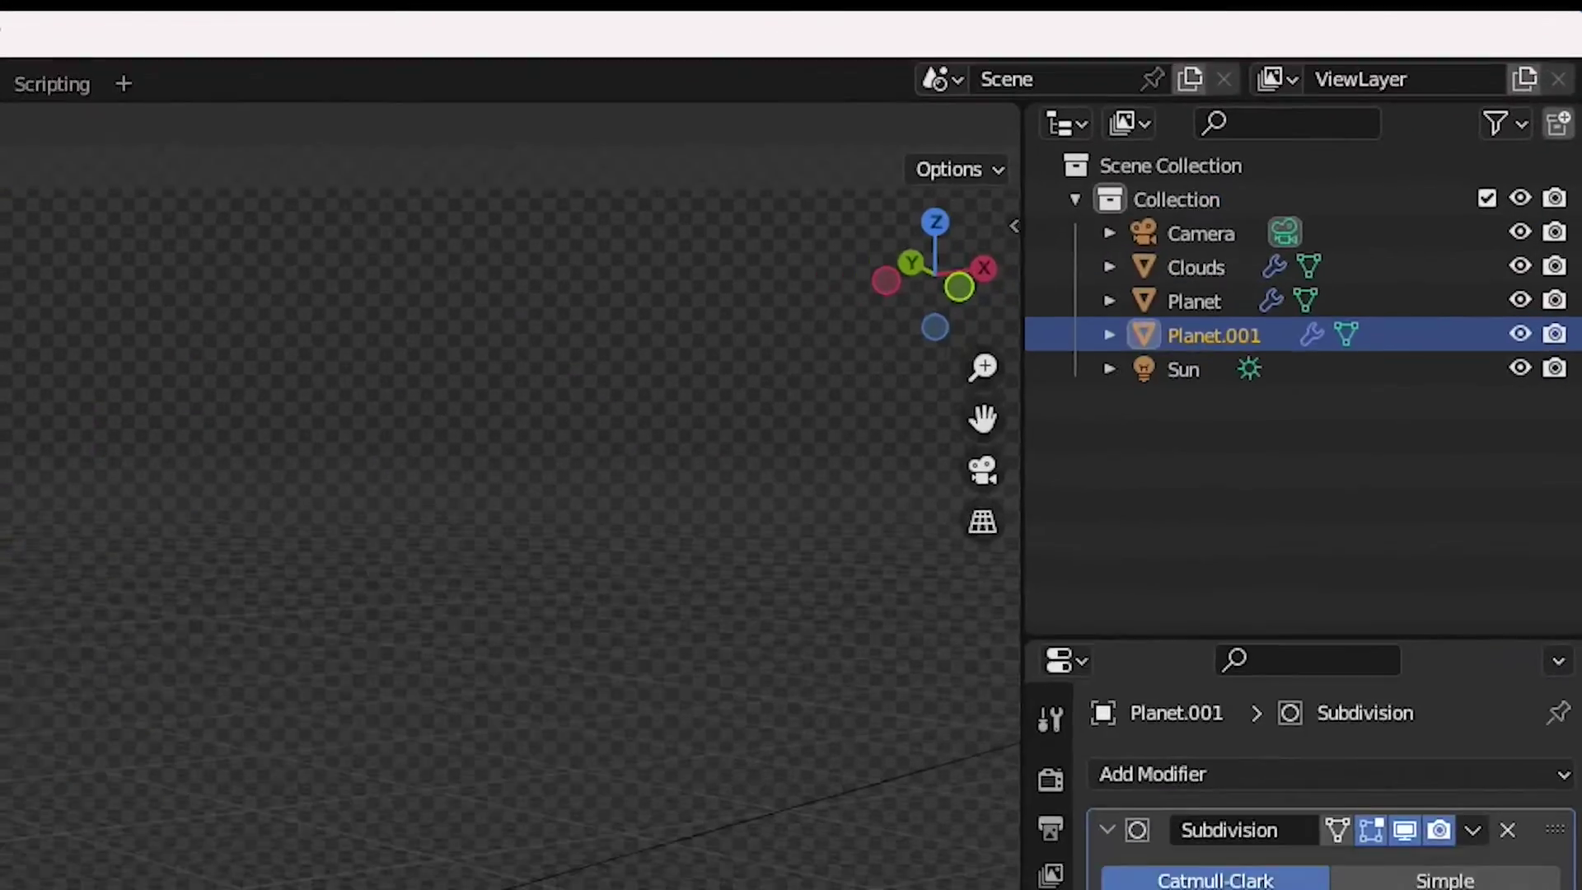
key(Escape)
key(s)
click(753, 282)
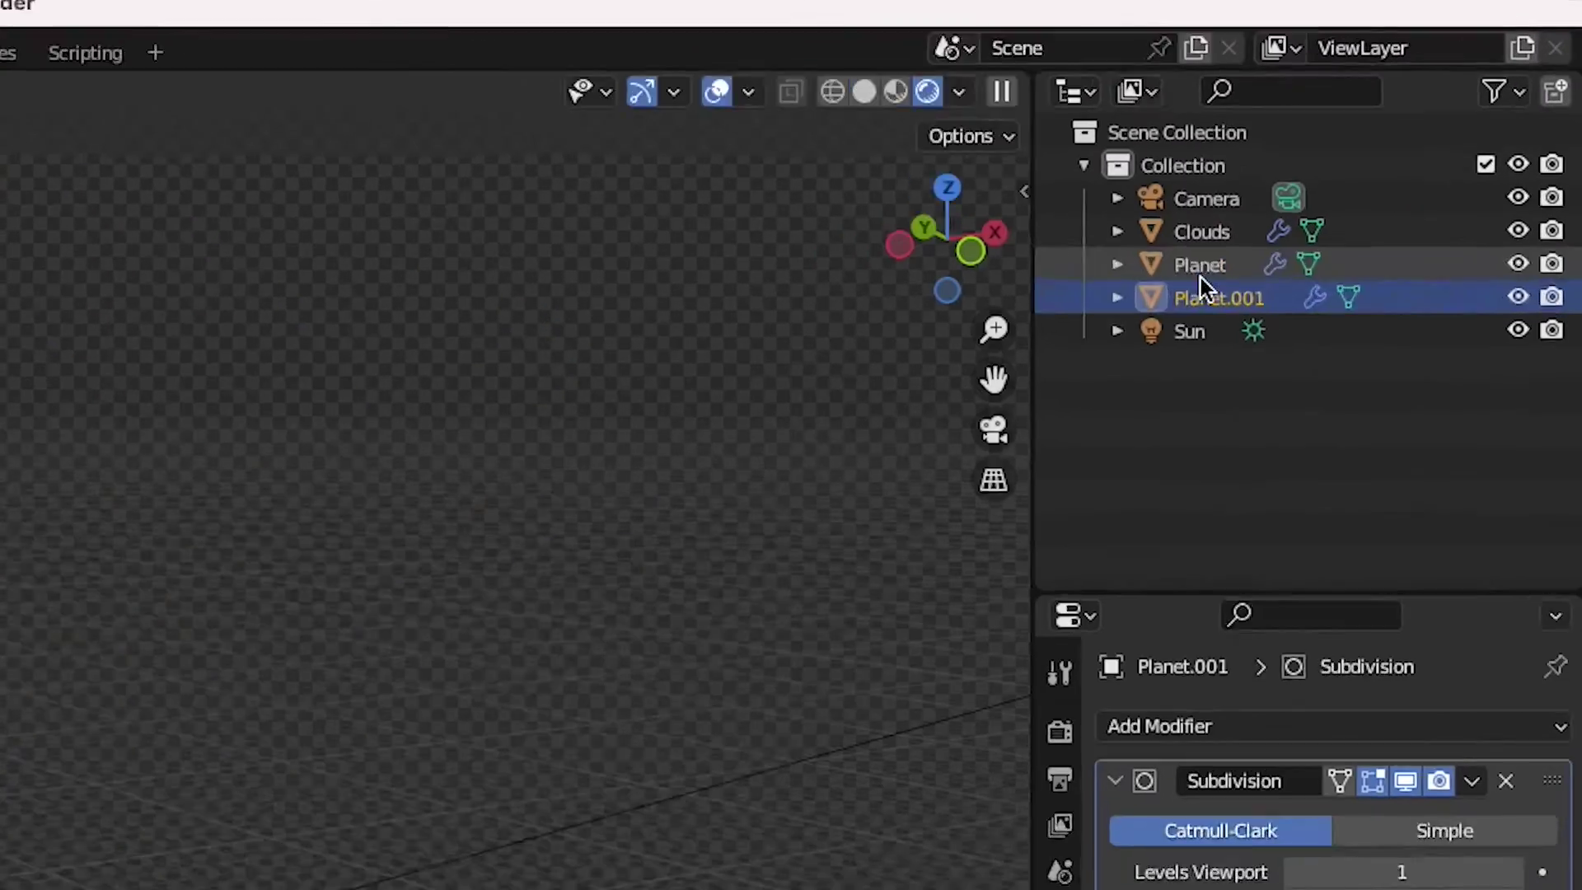
Step: Rename the duplicated sphere Atmosphere and give it a new material named Atmosphere
double_click(1204, 295)
text(Atmosphere)
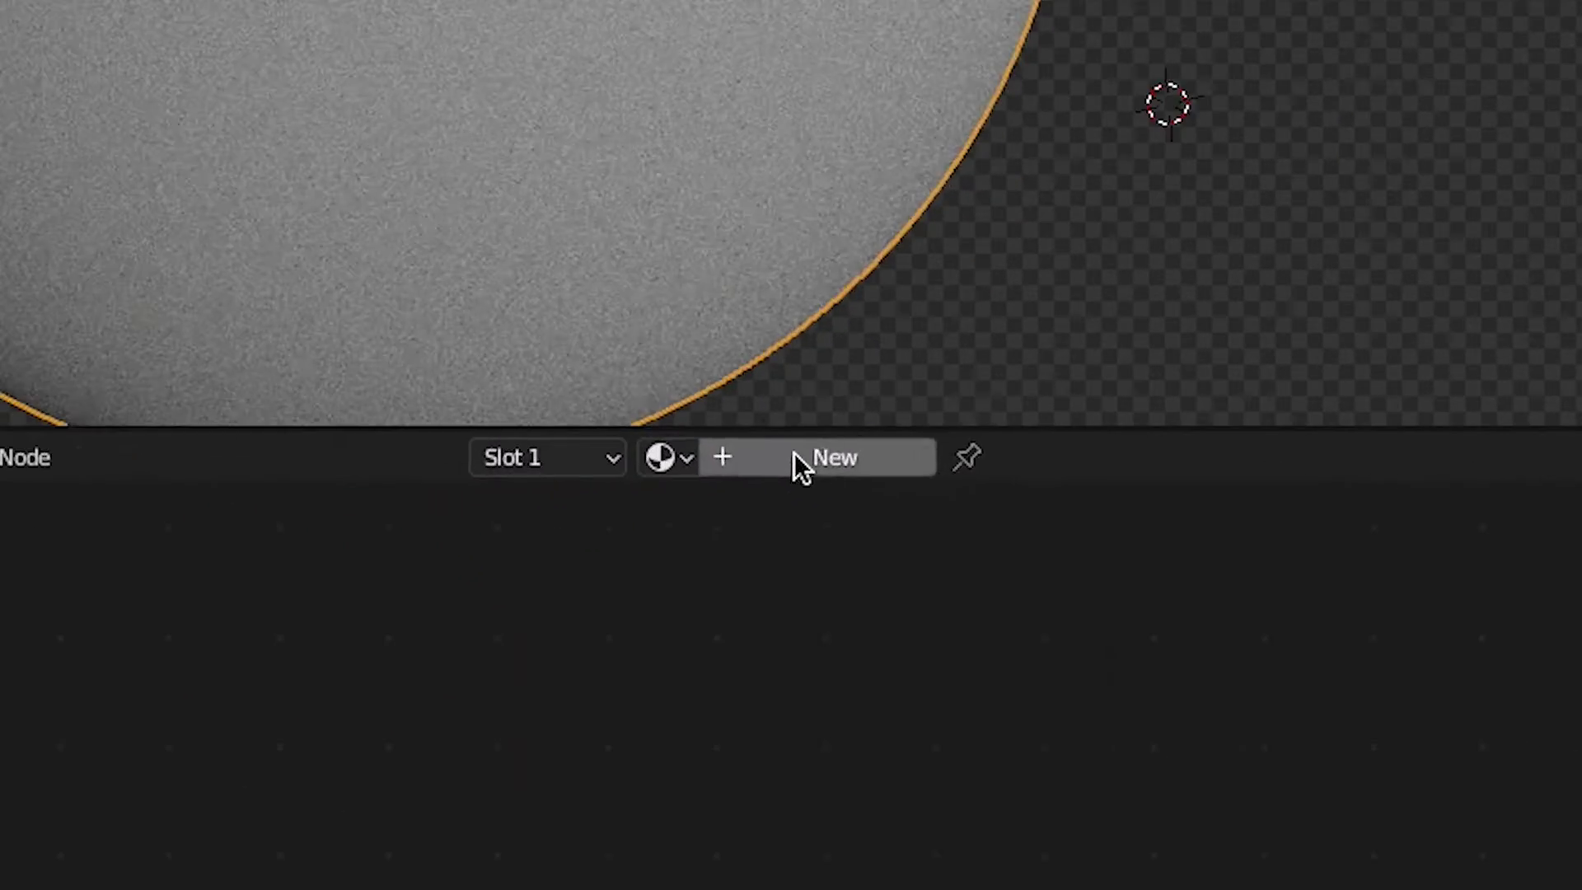
click(819, 572)
double_click(819, 572)
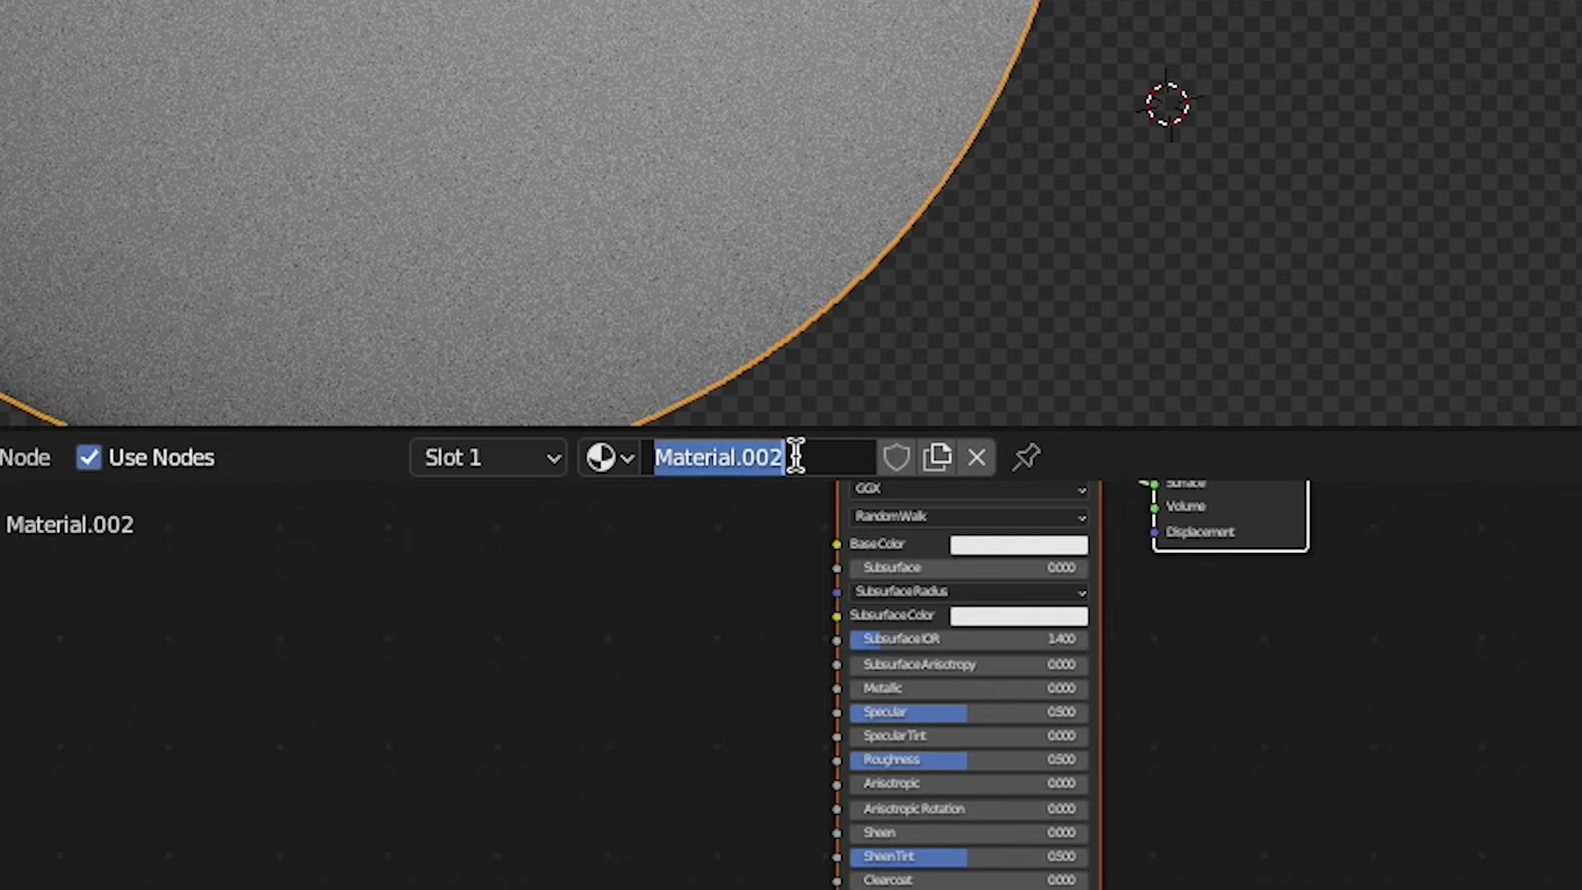
text(Atmosphe)
text(re)
key(Return)
Step: Add a Principled Volume shader to the Atmosphere material and connect it to the Material Output's Volume input
key(shift+a)
mouse_move(605, 824)
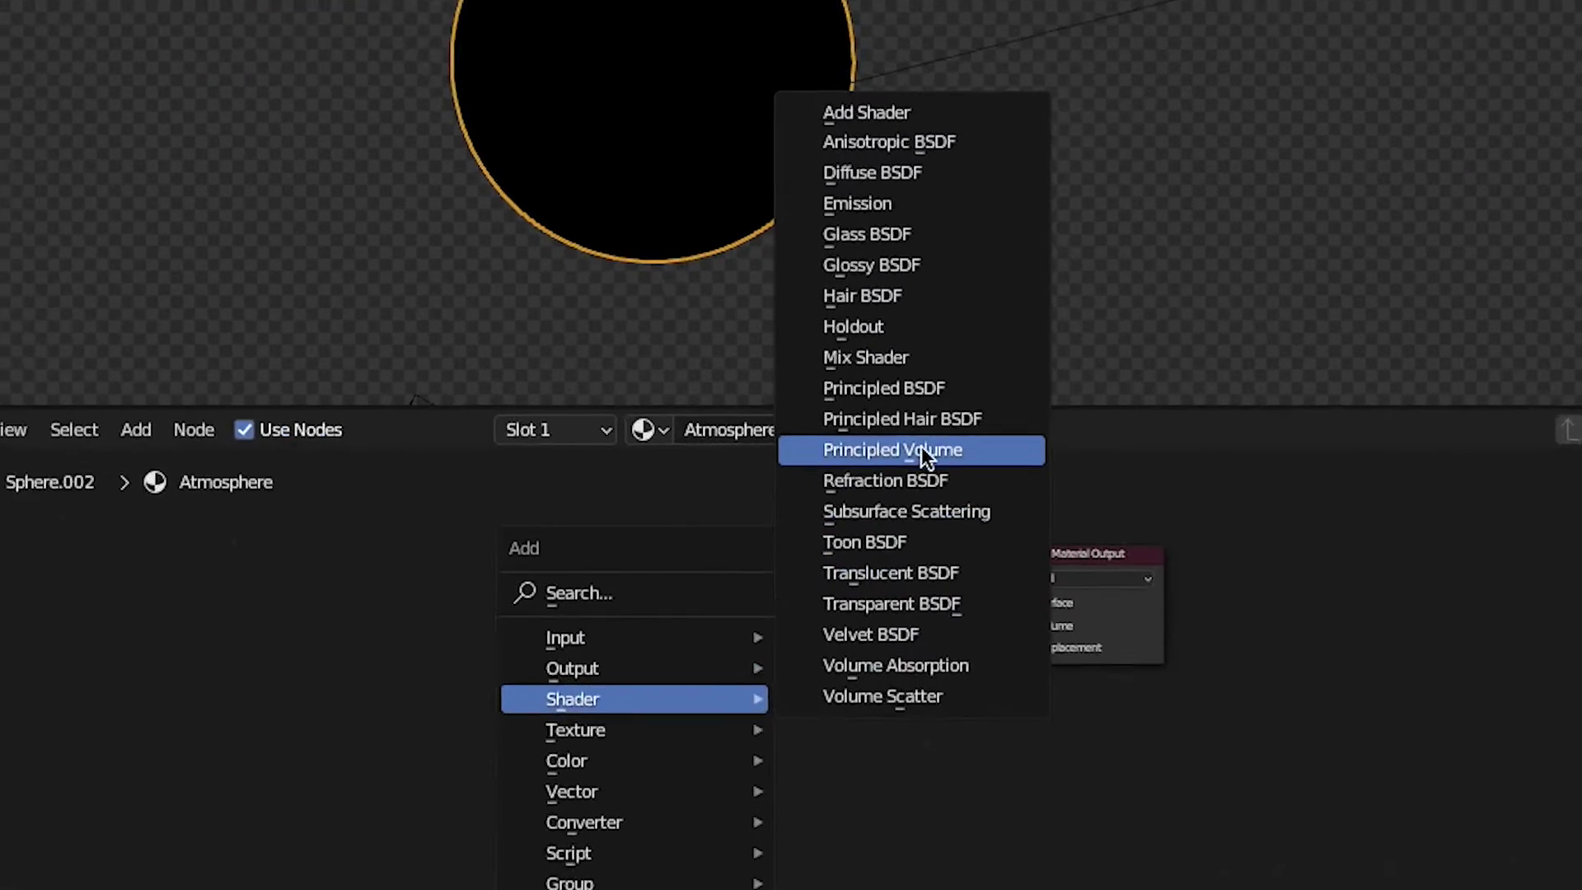
click(860, 447)
click(649, 486)
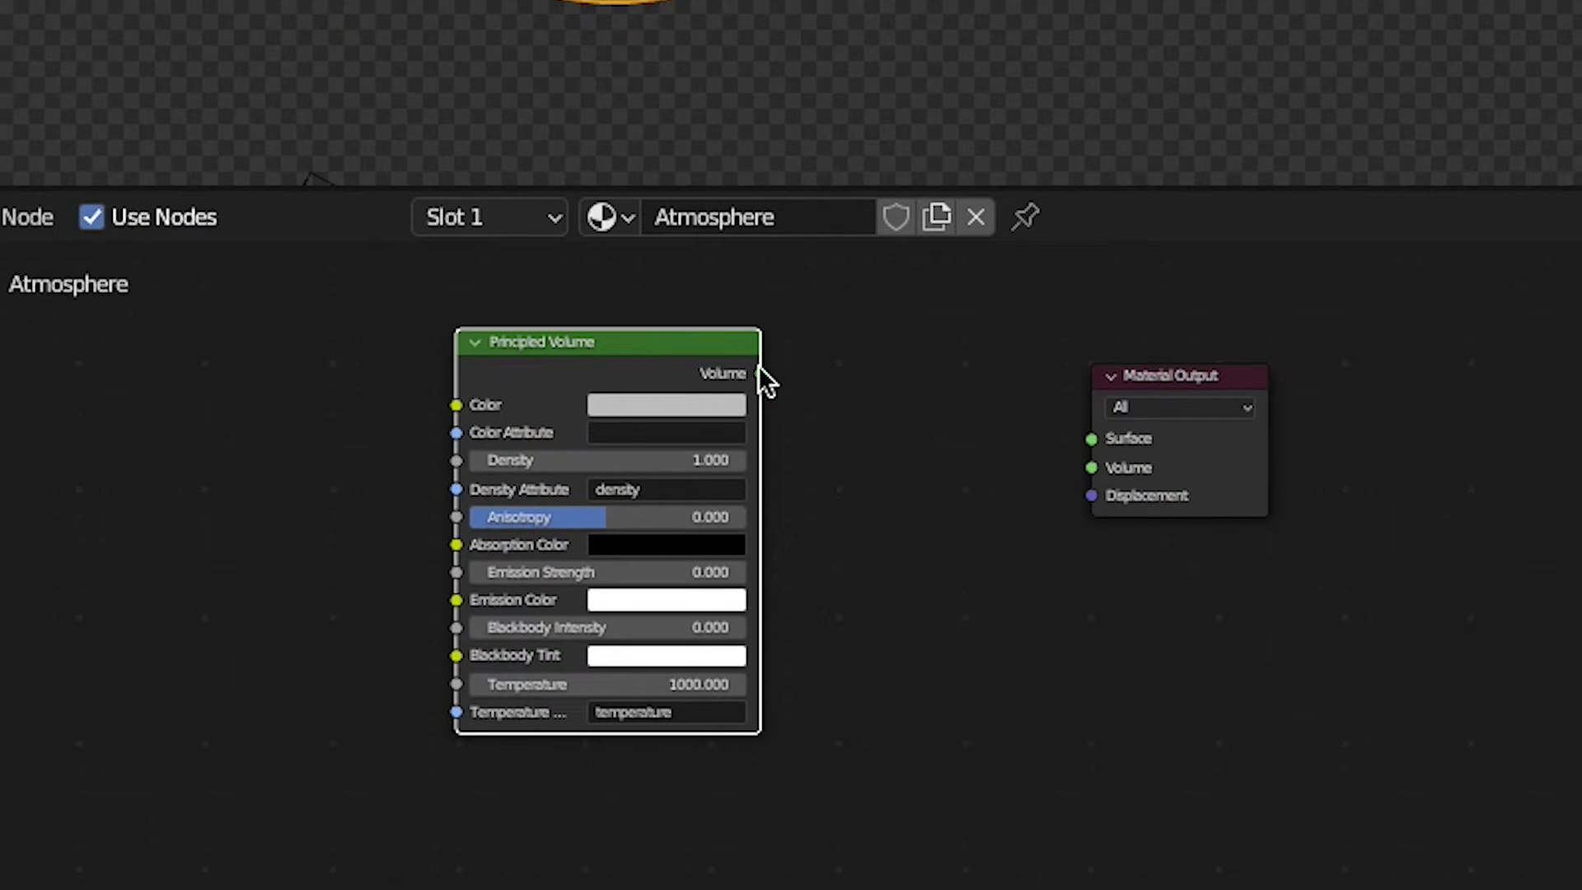
drag(758, 372, 1170, 412)
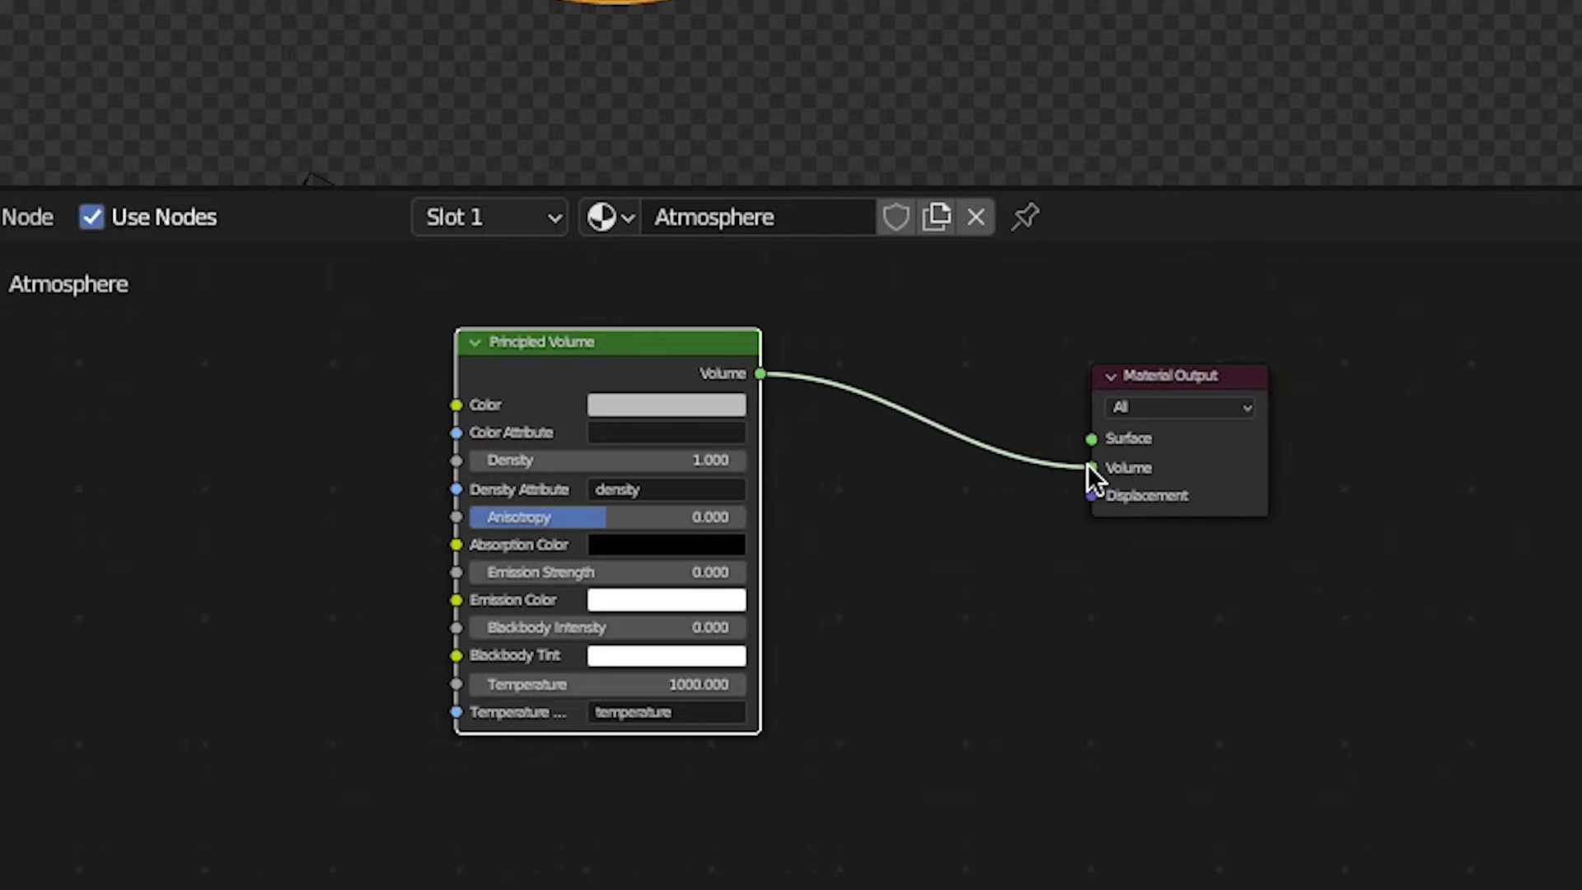
Step: Scale the Atmosphere sphere down closer to the planet and set its Principled Volume density to 0.4
key(s)
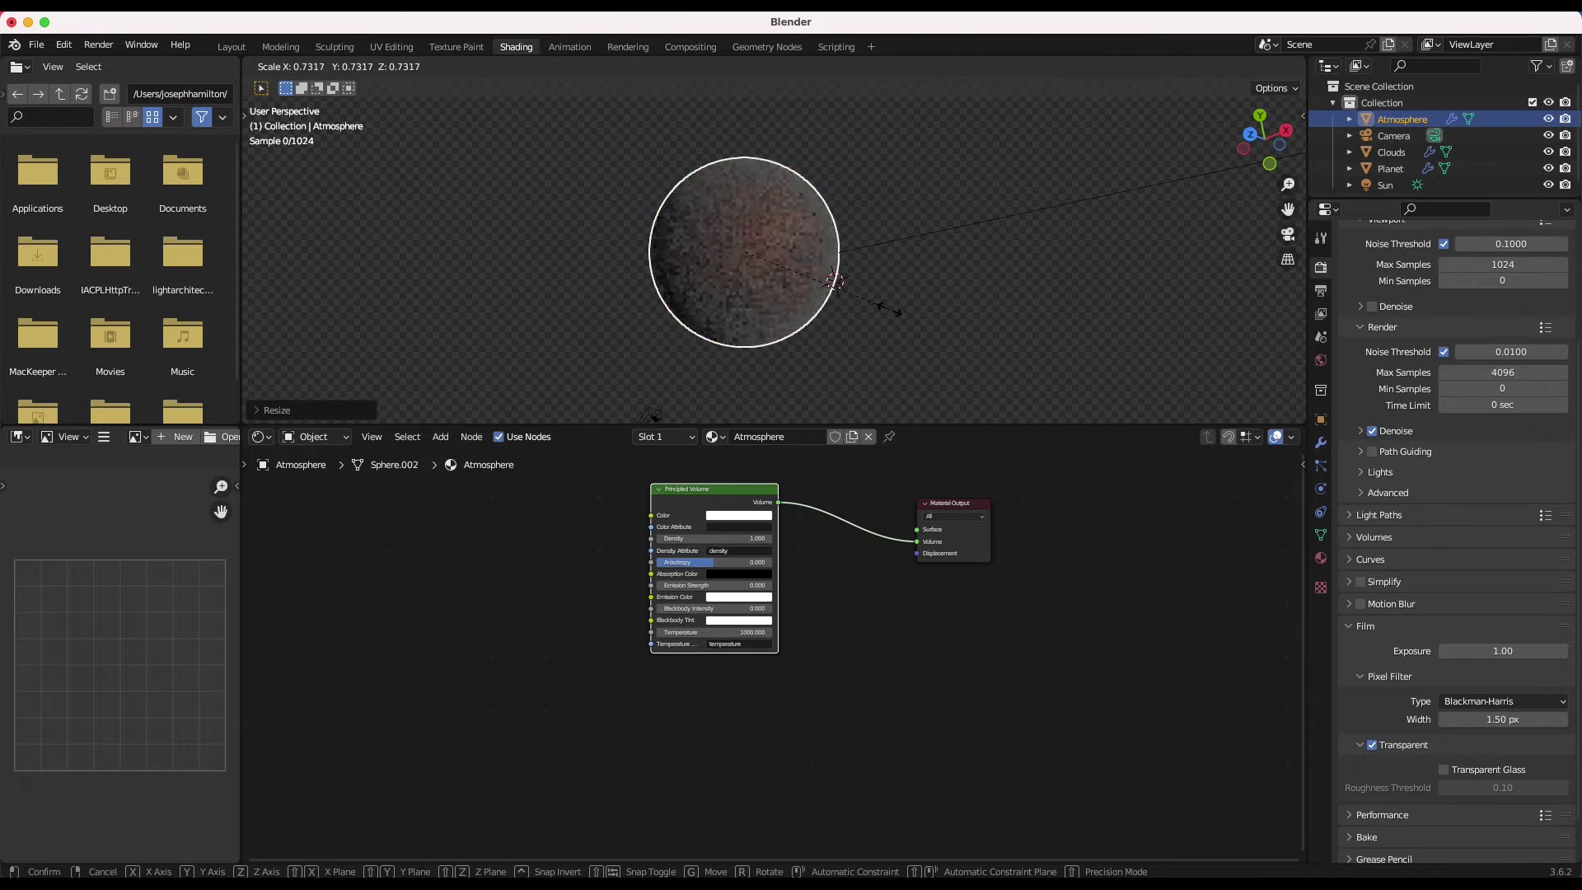
click(894, 311)
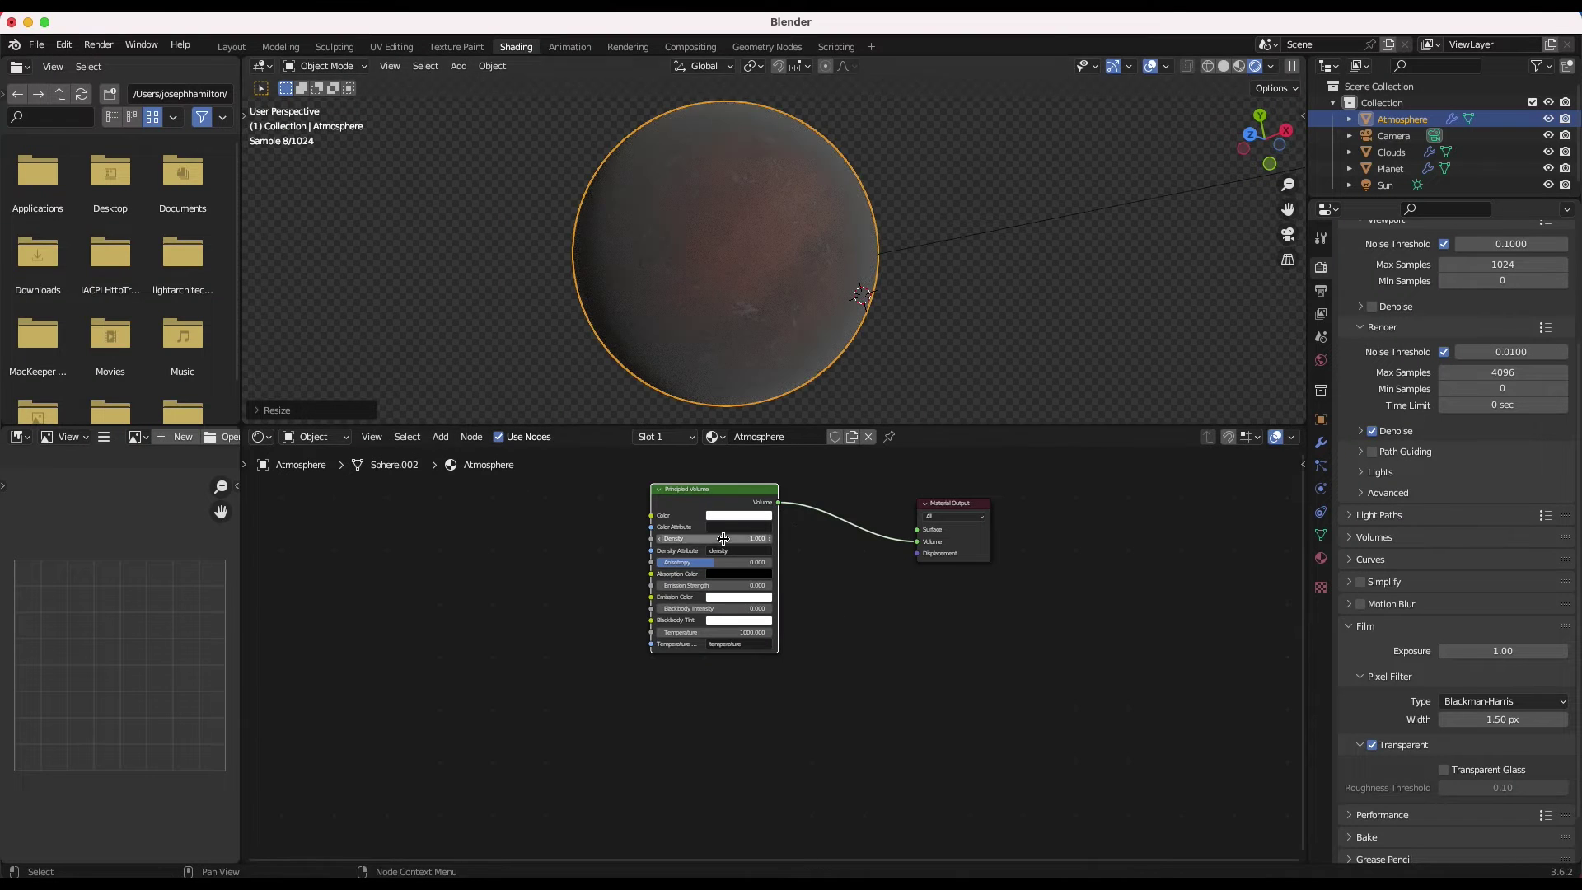
scroll(711, 562, up, 3)
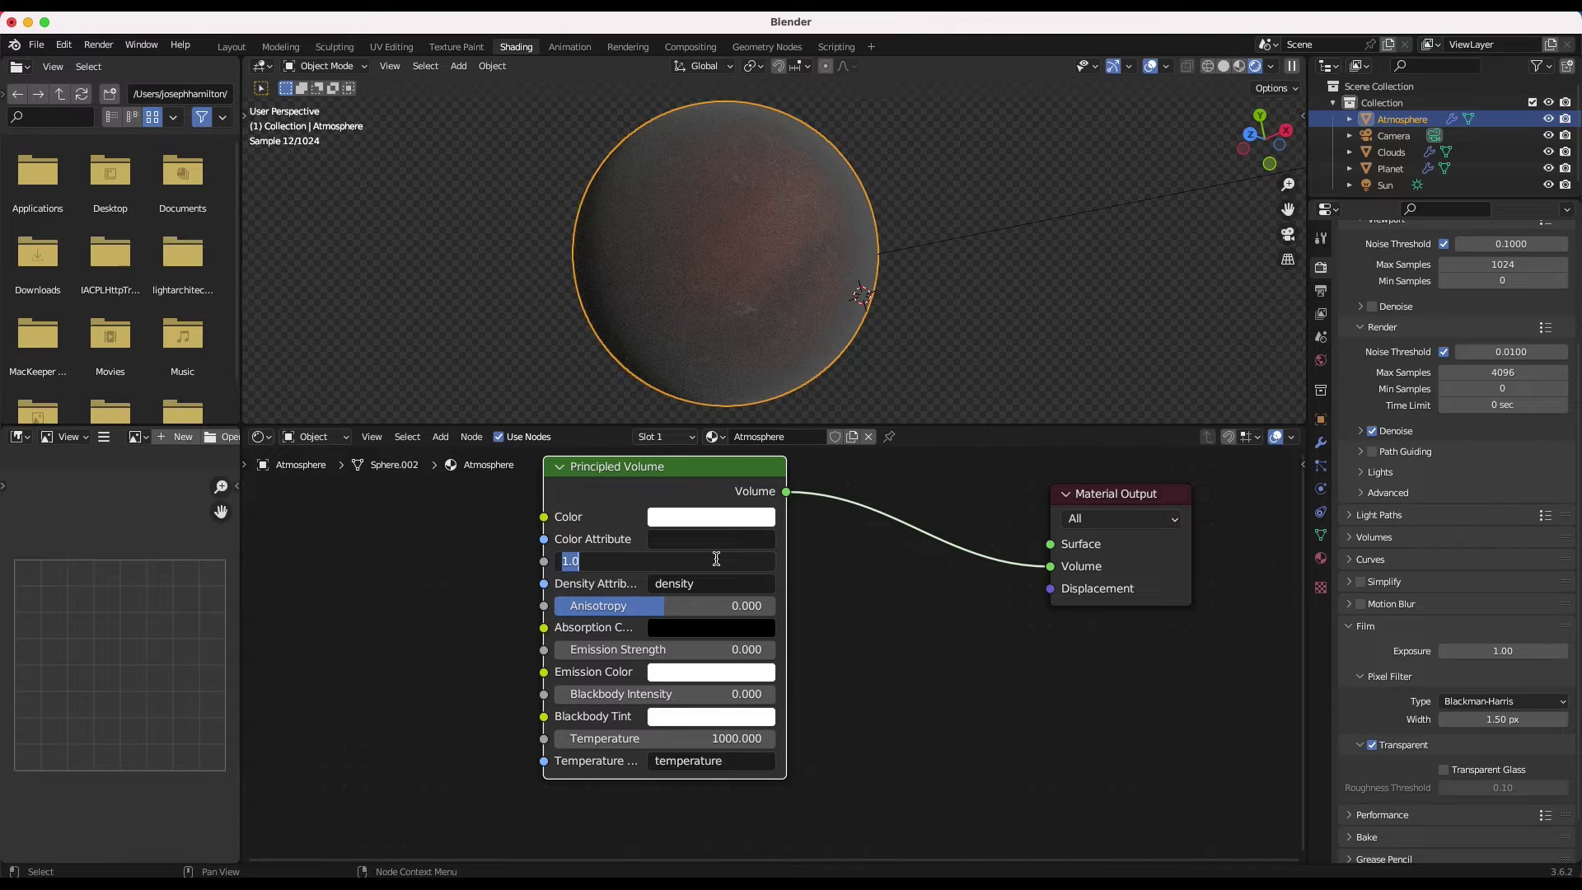
key(BackSpace)
key(BackSpace)
key(BackSpace)
text(0.4)
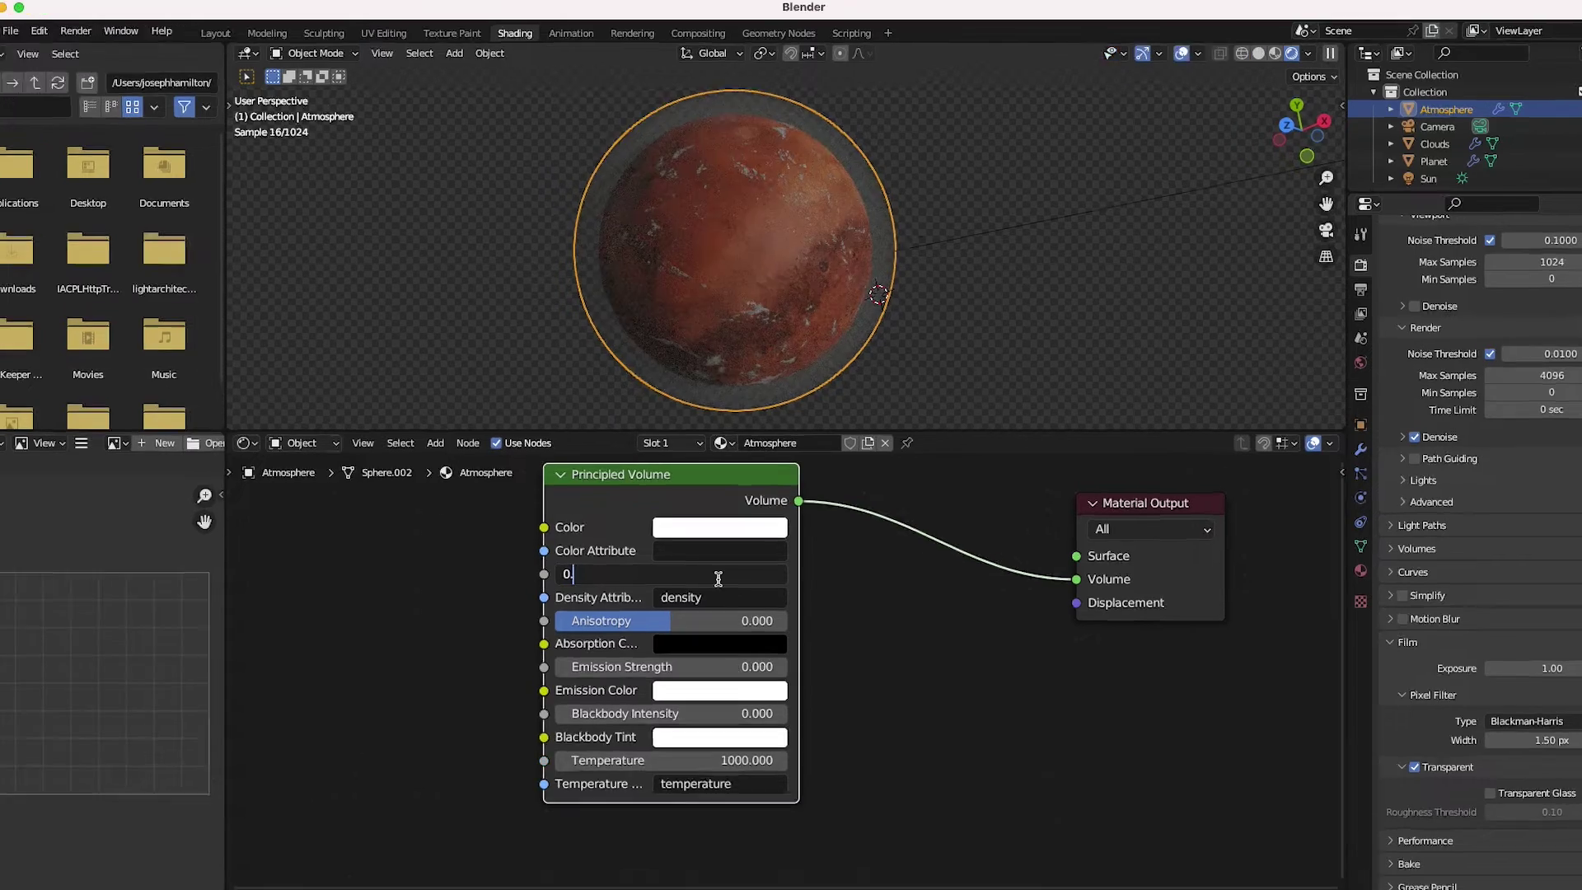
key(Return)
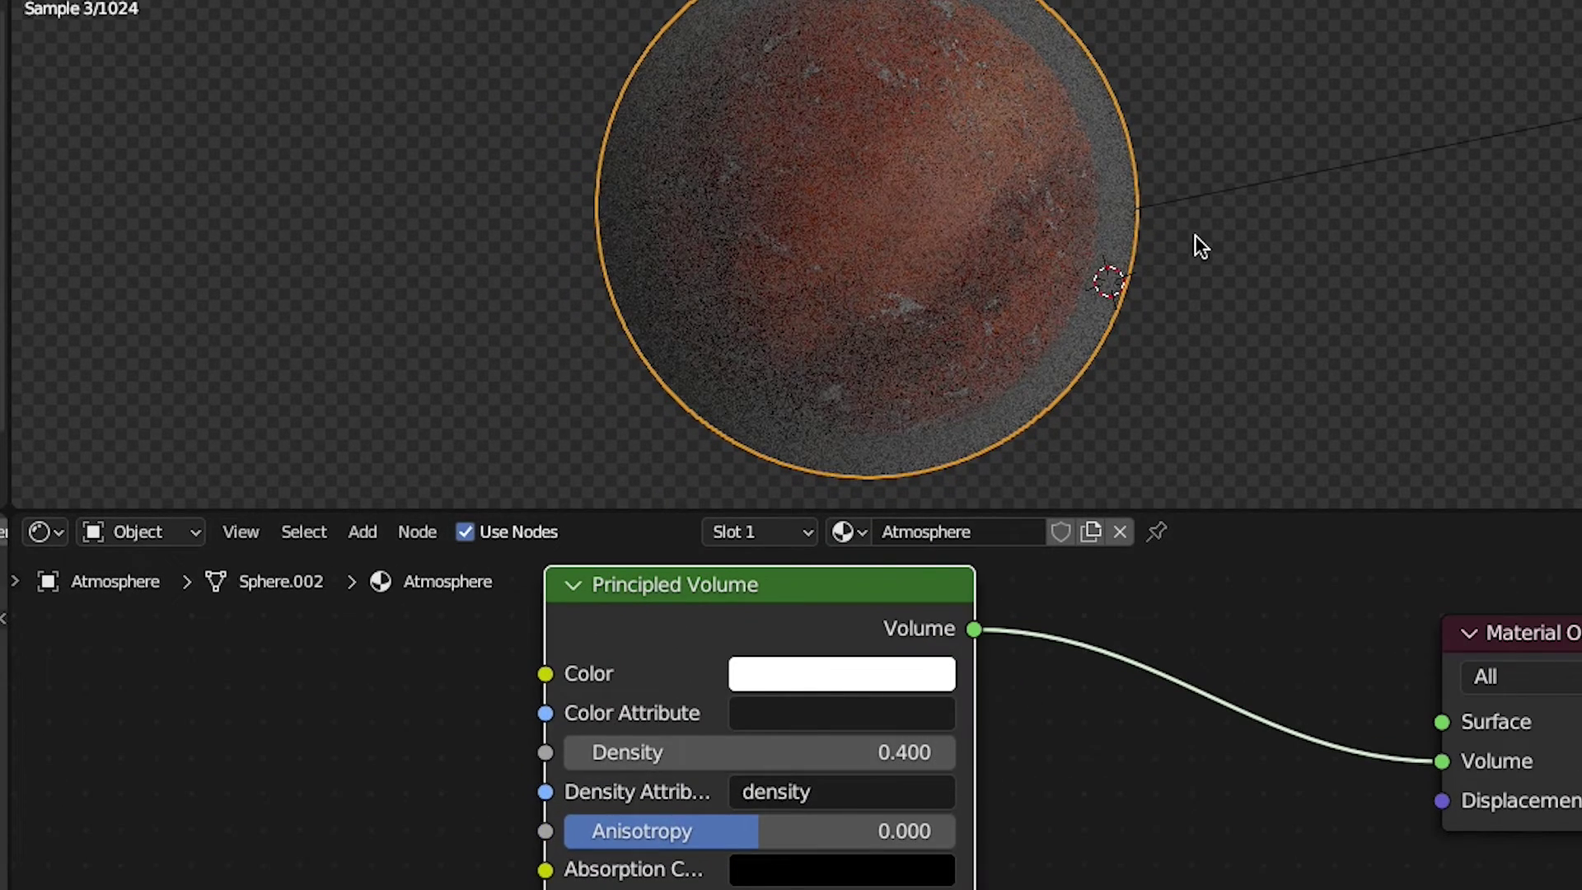
Step: Shrink the Atmosphere sphere further, and from the camera view scale it by about 0.962 to hug the planet
key(s)
click(1164, 239)
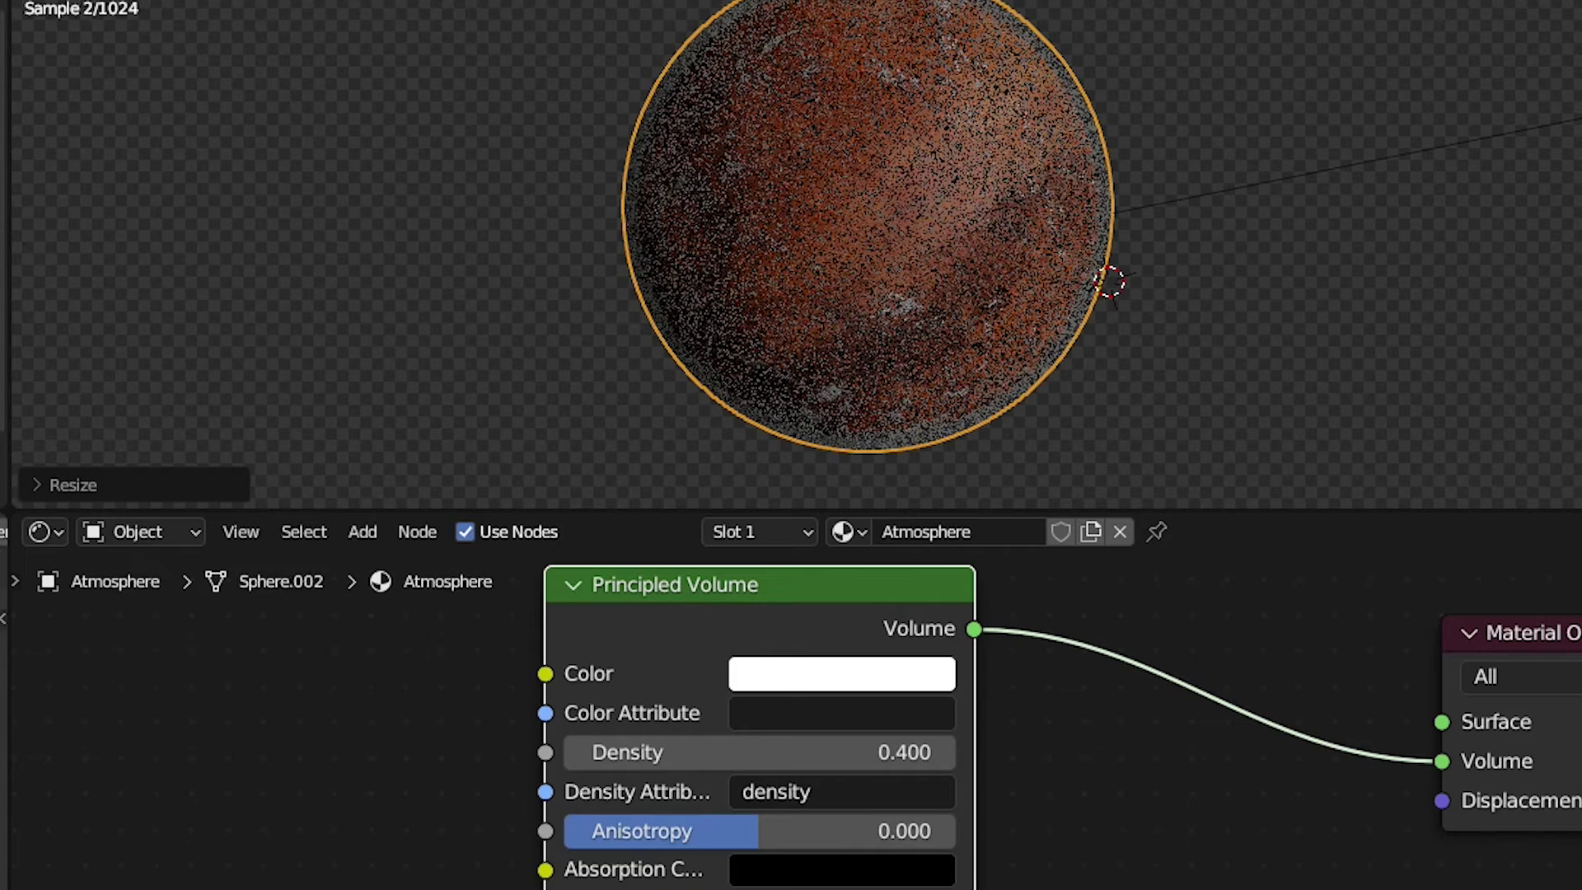
click(268, 0)
mouse_move(321, 236)
click(682, 230)
click(681, 238)
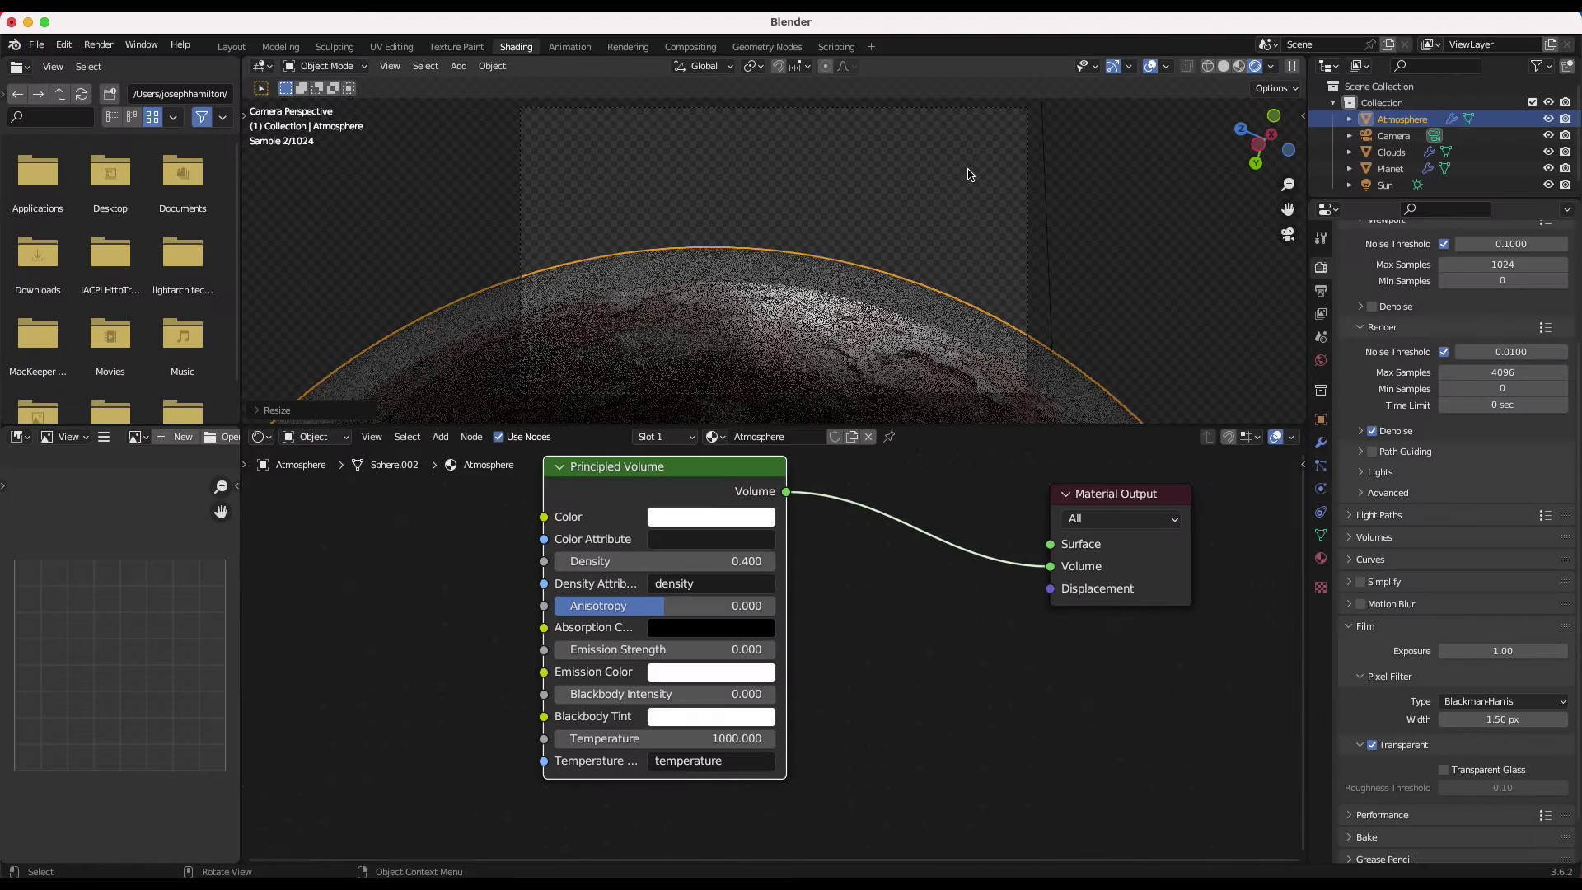
key(s)
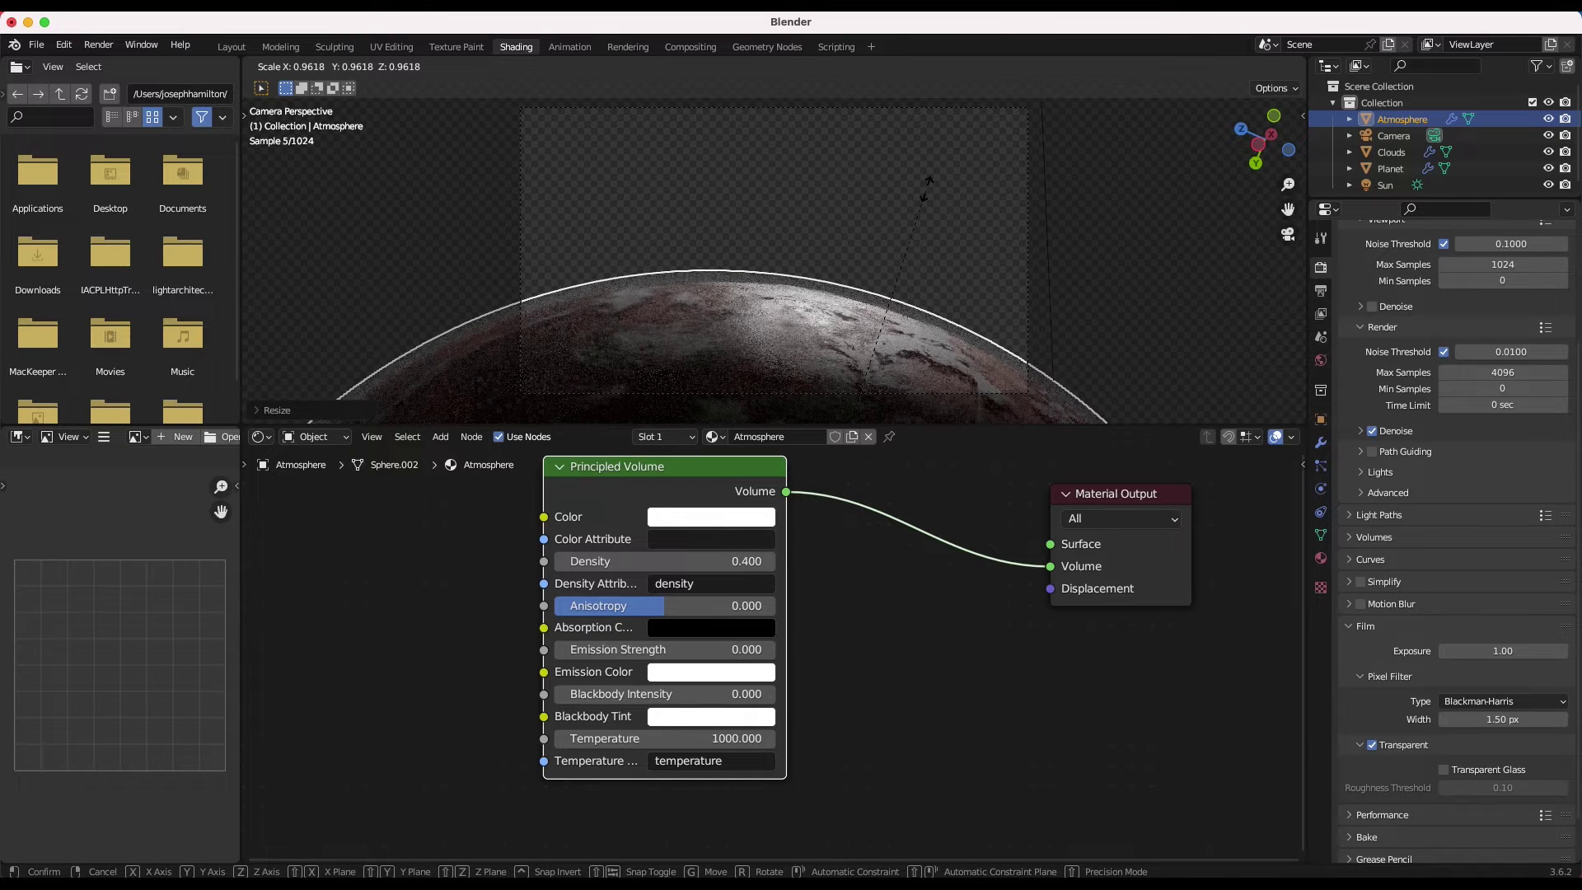
click(927, 189)
Step: Give the Sun a pale yellow light colour and tint the Atmosphere's Principled Volume blue
click(875, 190)
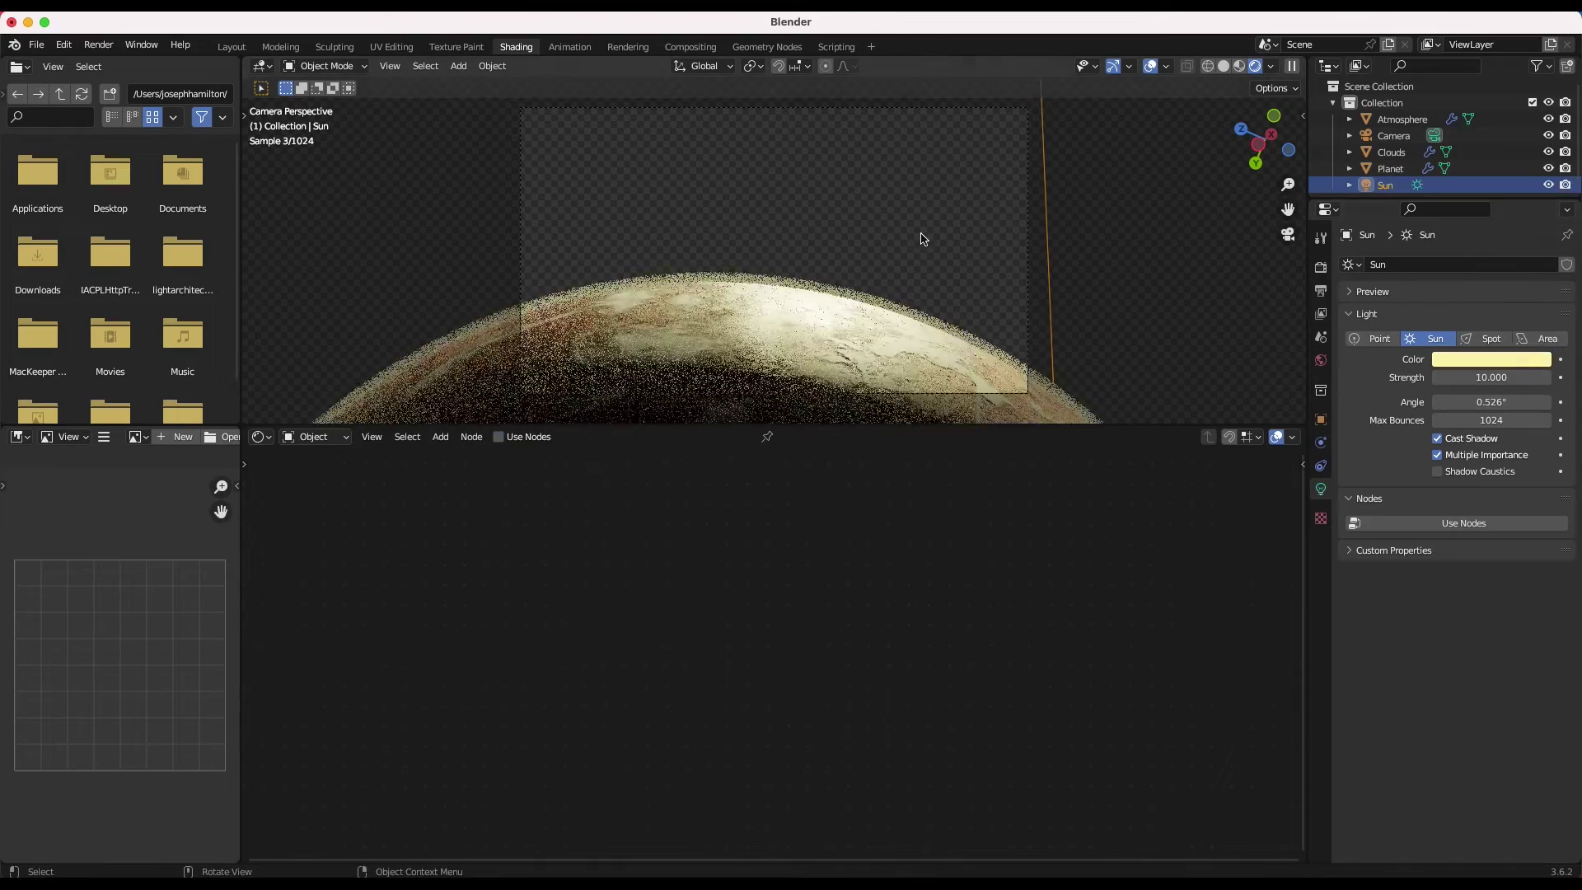
middle_drag(922, 239, 893, 349)
click(725, 247)
click(390, 66)
mouse_move(467, 279)
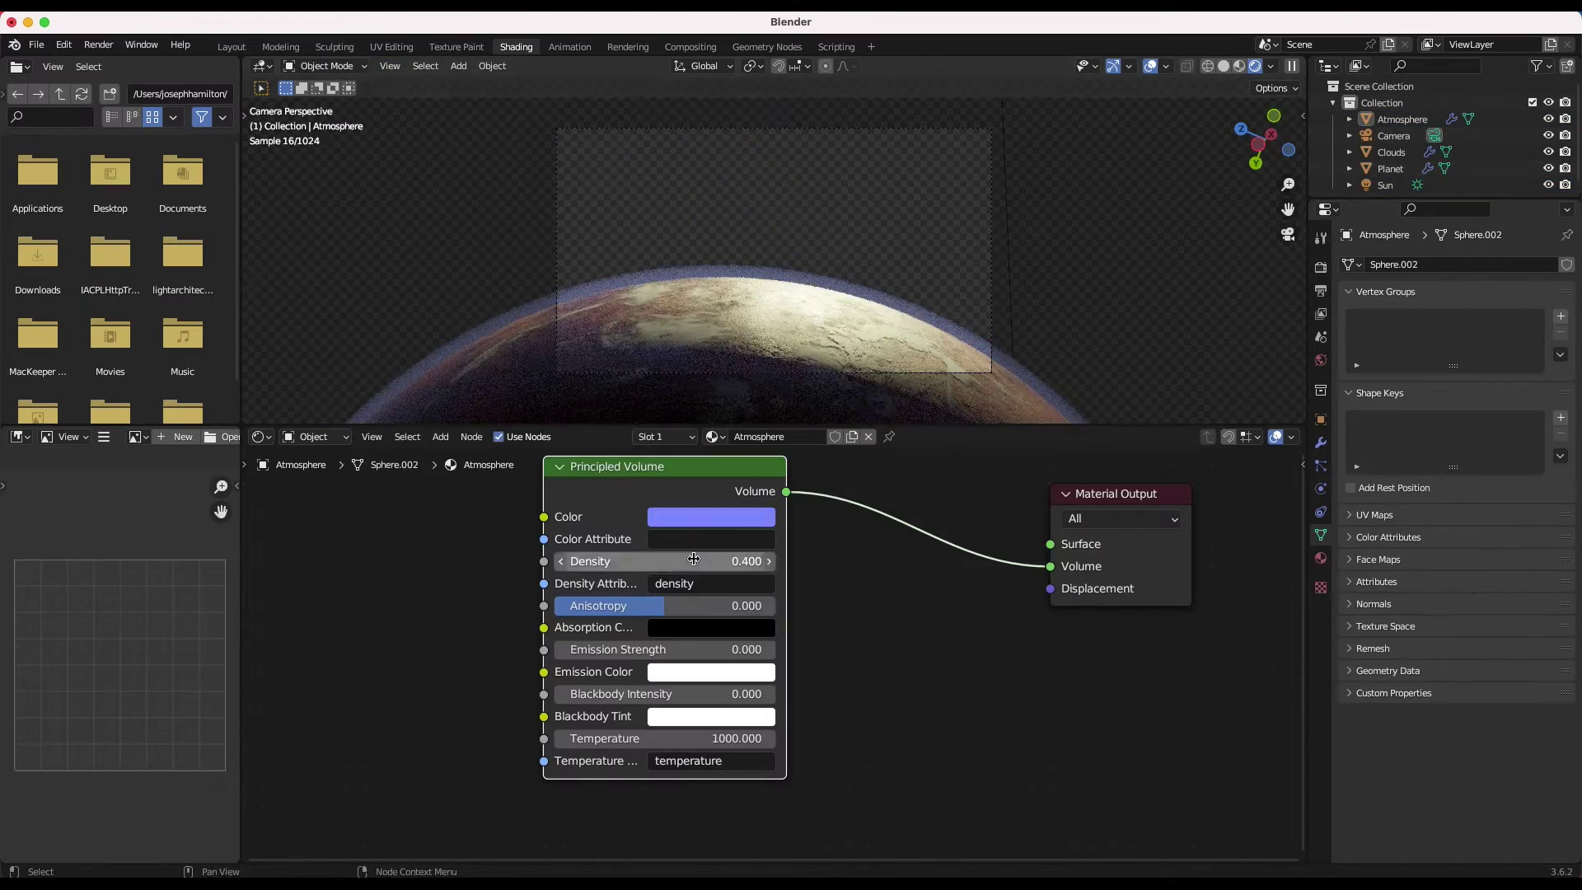
Step: Move the light stop of the planet's roughness Color Ramp to 0.555, and set the Atmosphere's volume density to 0.1 with a paler tint
click(1393, 170)
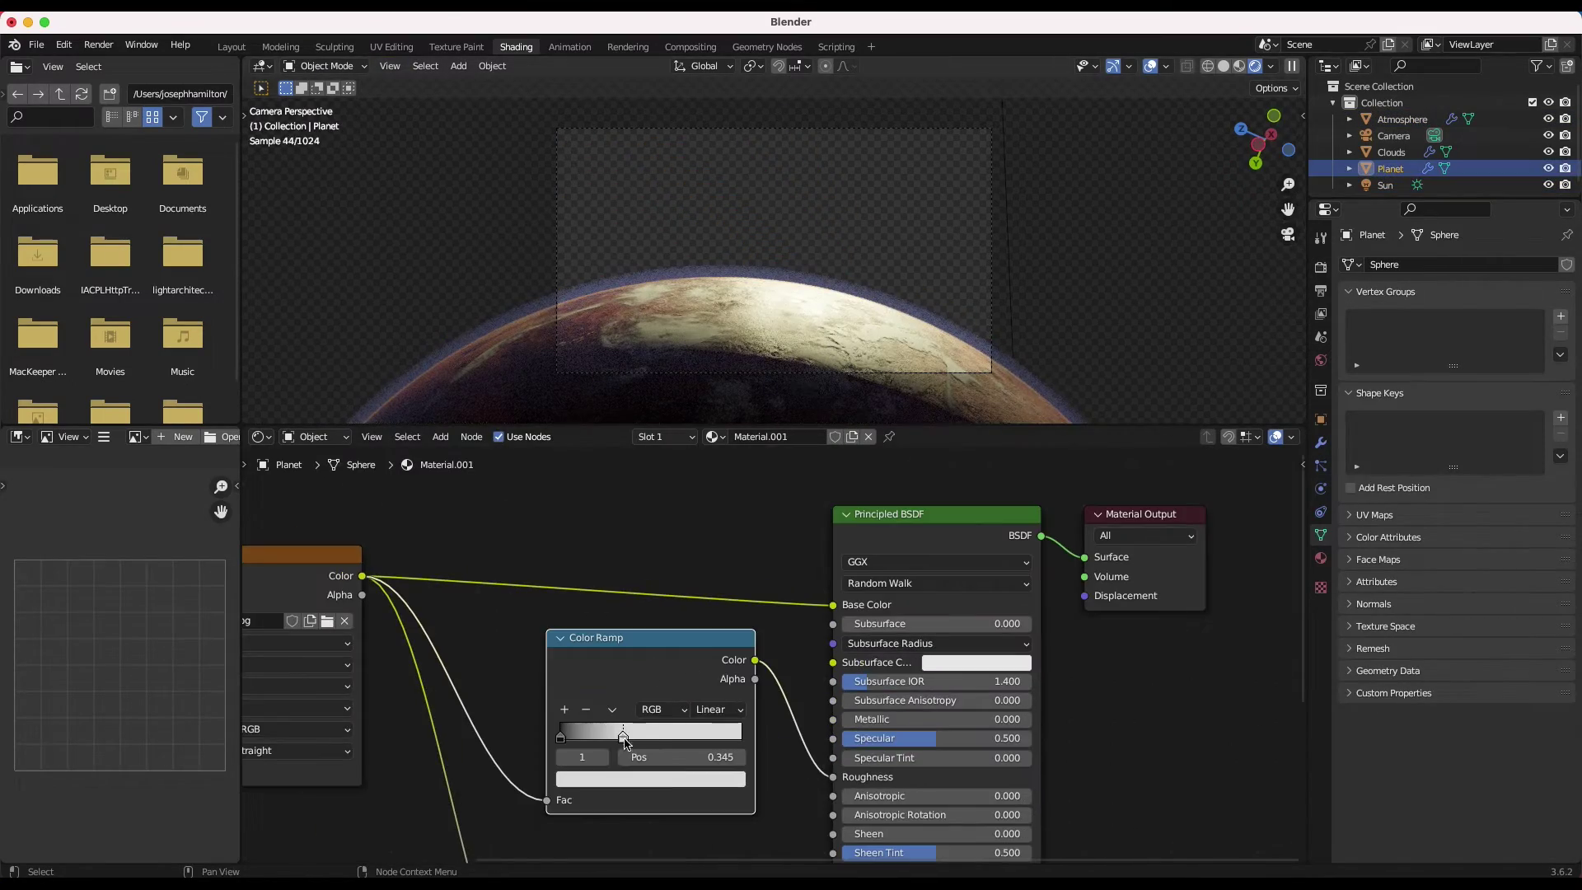
drag(623, 743, 661, 742)
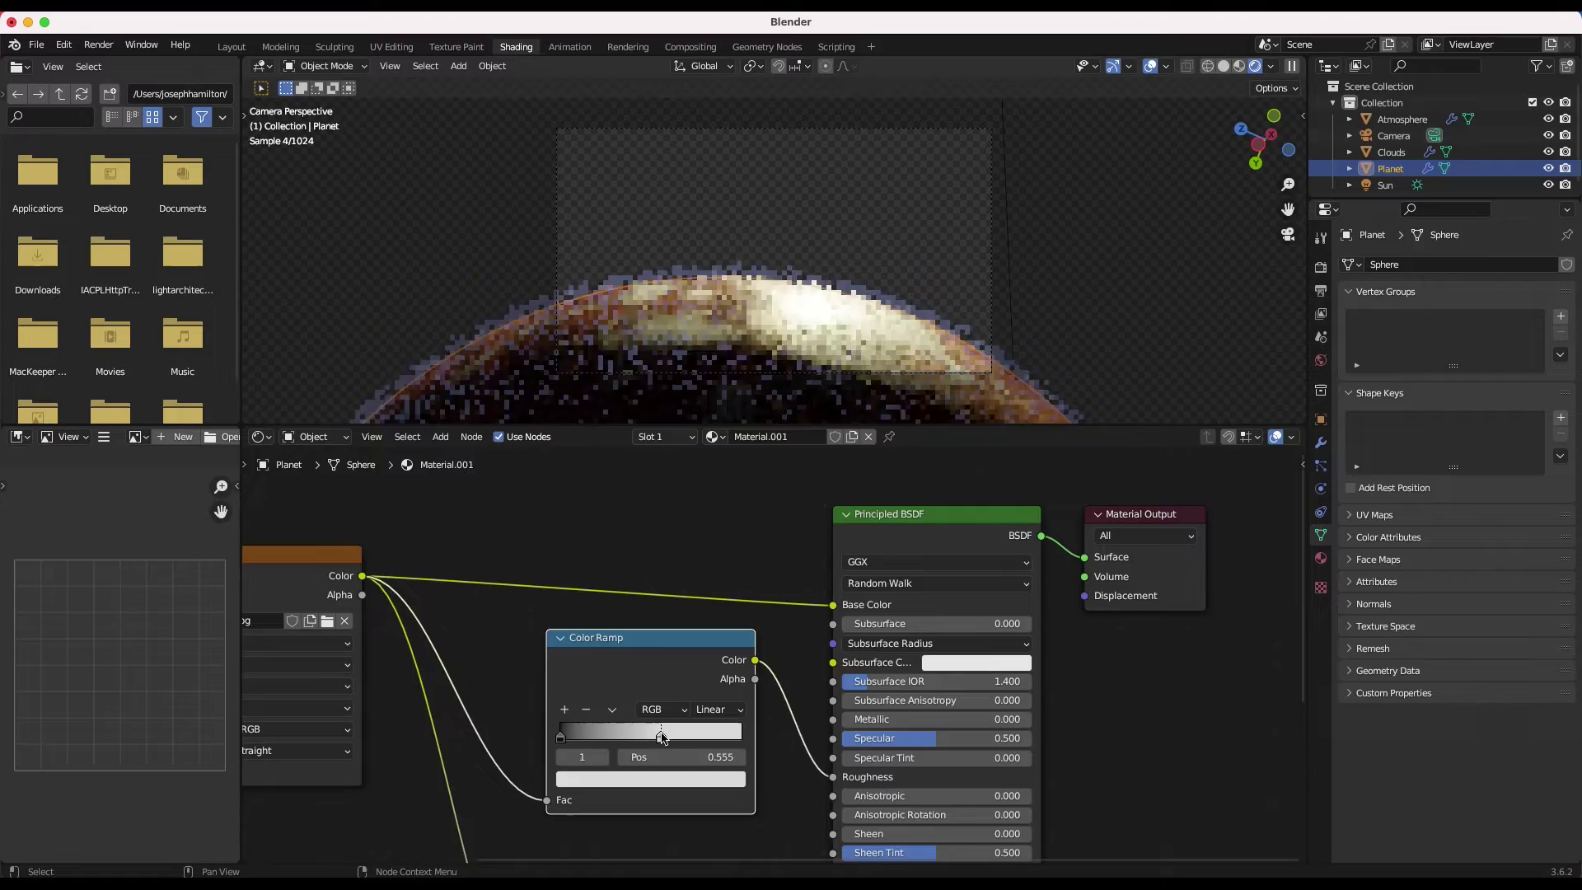
click(843, 247)
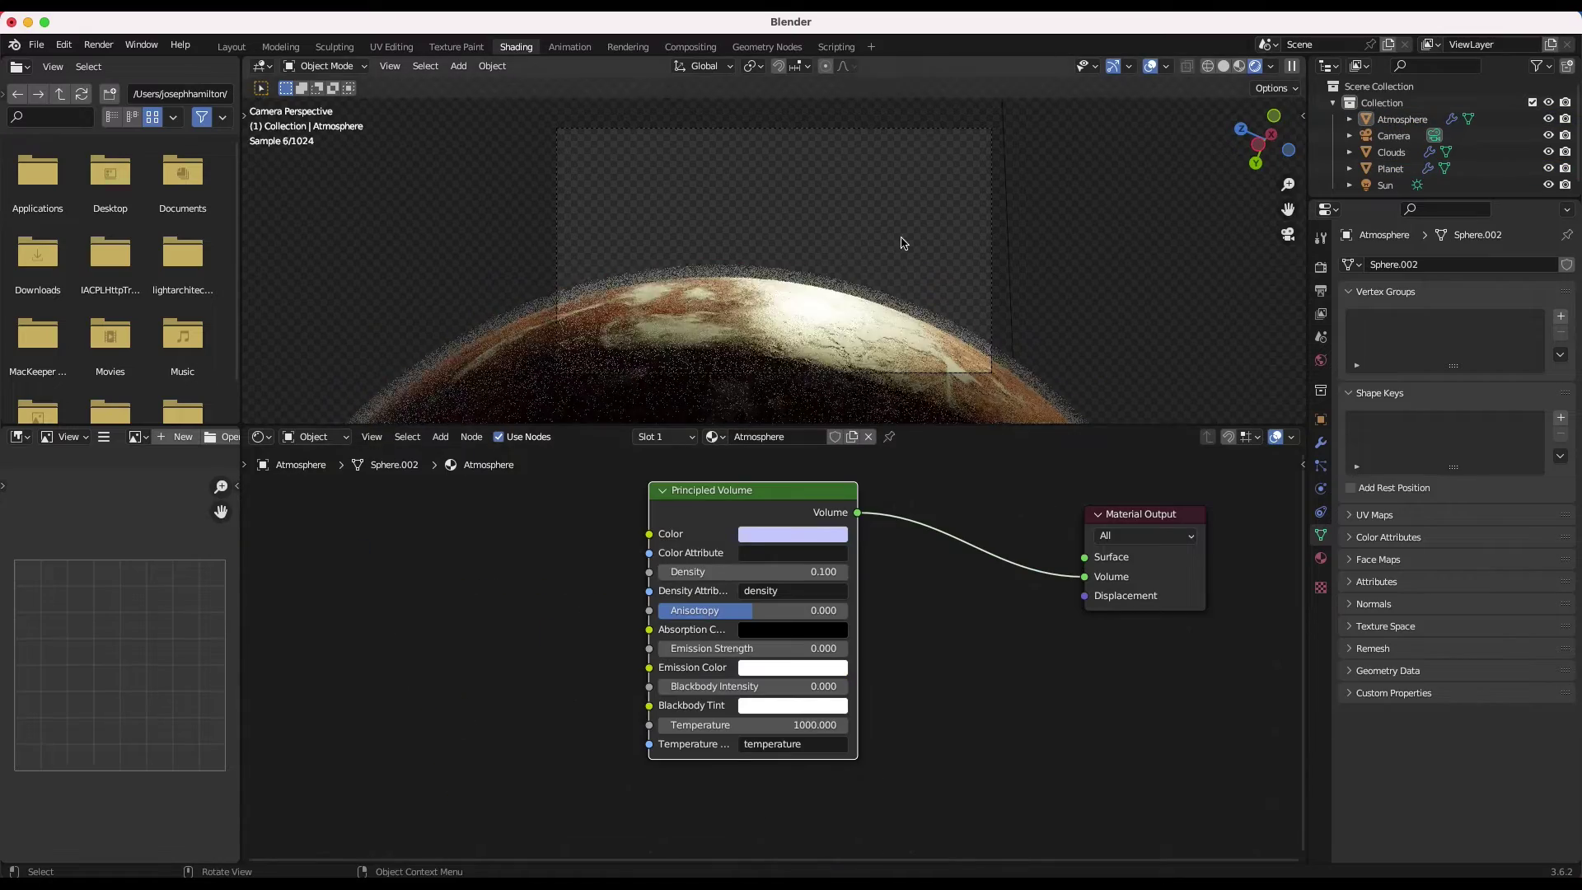
Step: Trackball-rotate the planet in the Layout workspace, and set the Atmosphere's Principled Volume density to 0.2 with a stronger blue colour
middle_drag(901, 244, 956, 282)
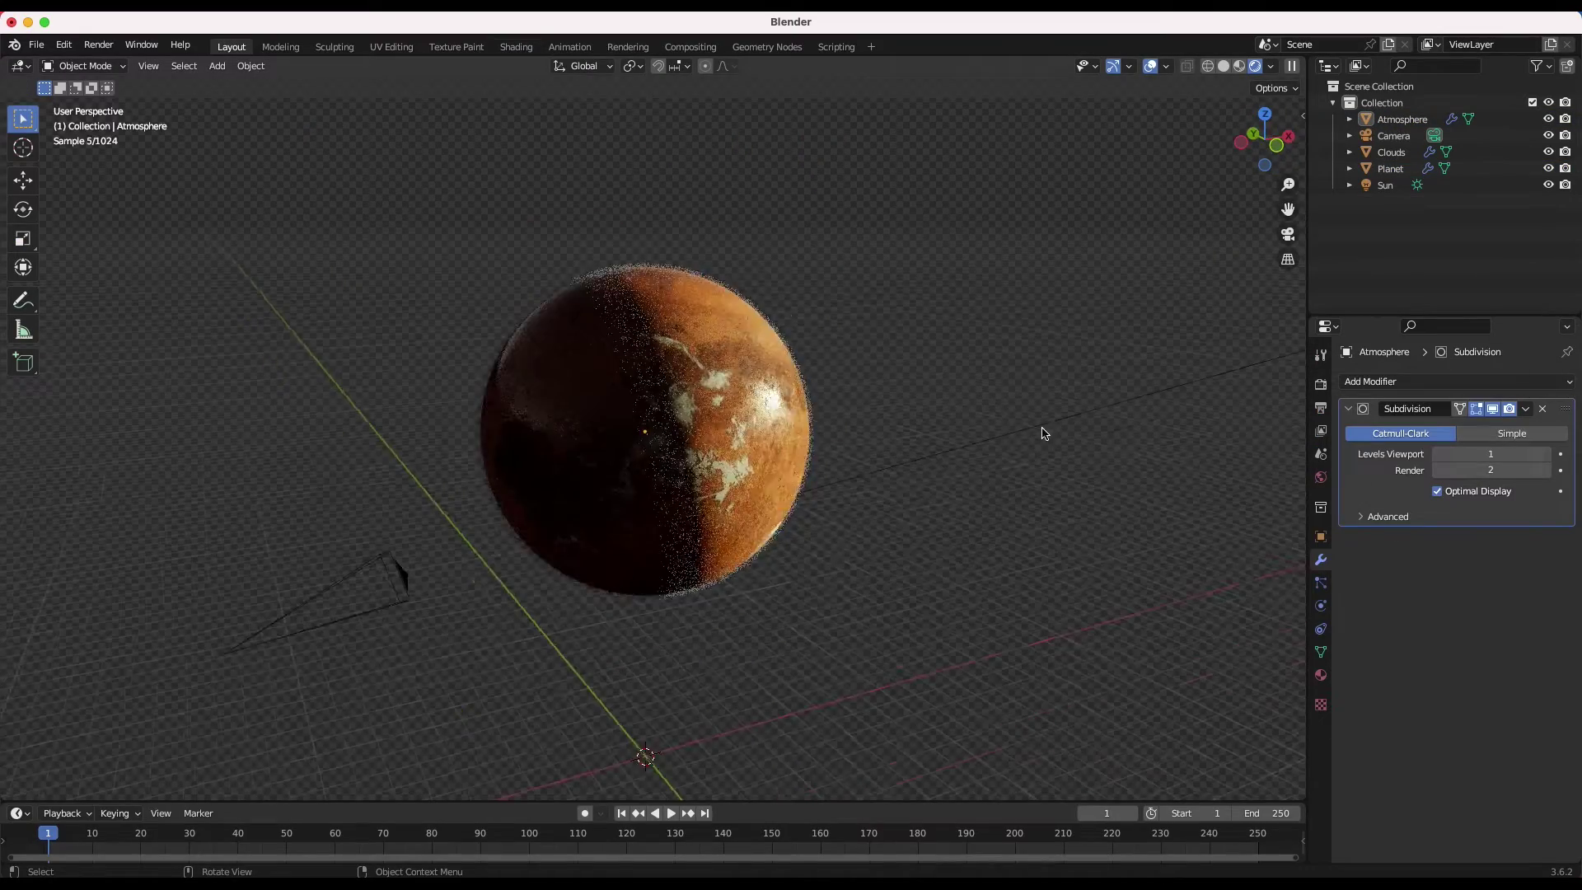
key(r)
key(r)
click(680, 424)
click(921, 284)
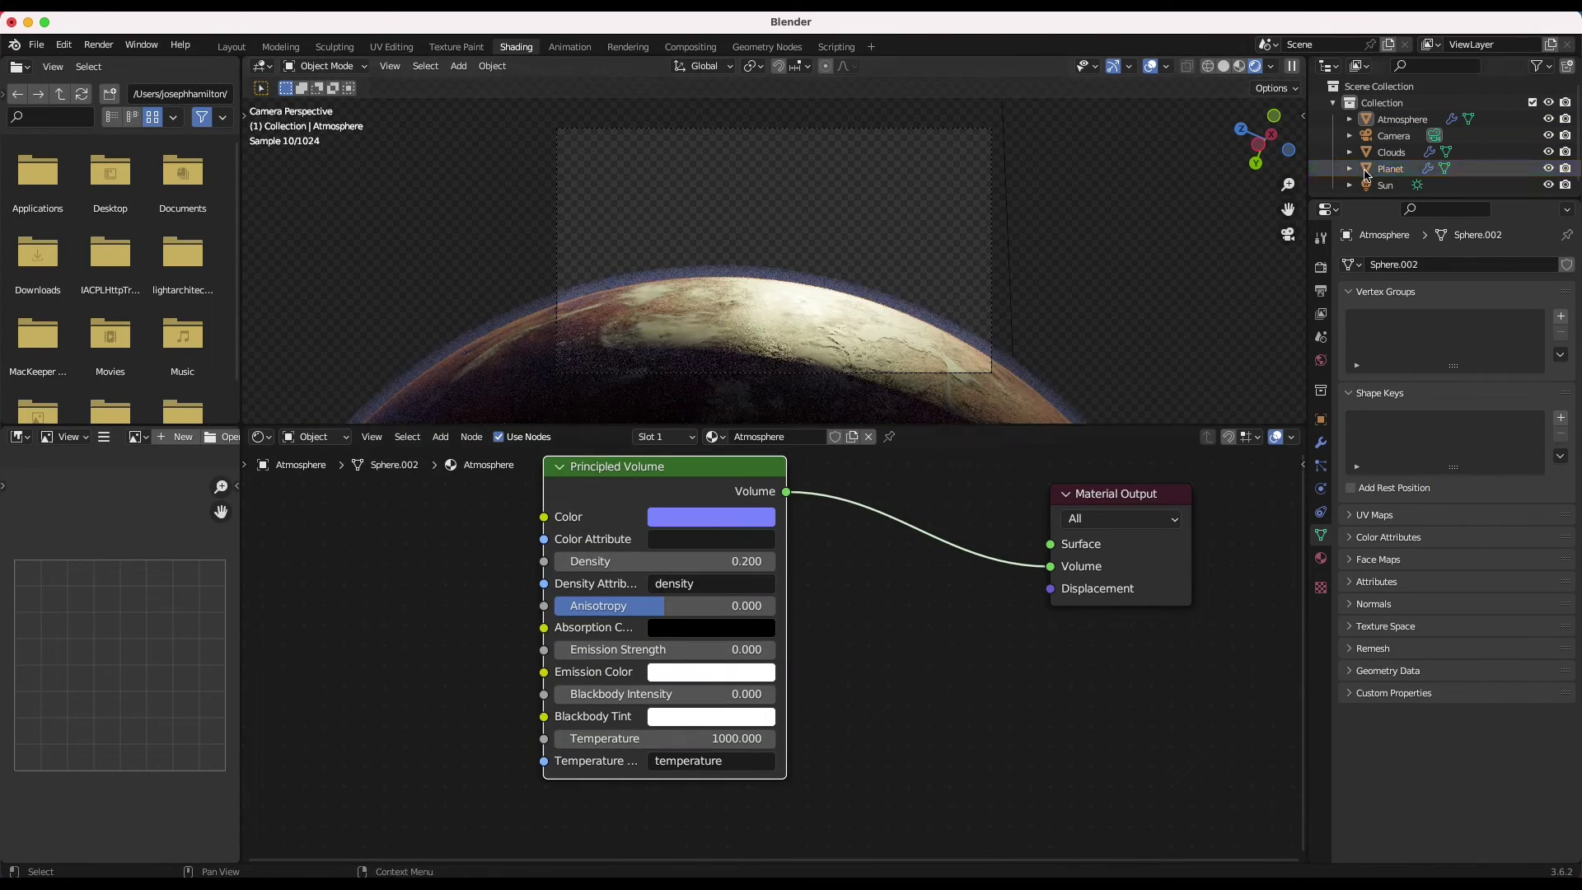
Step: Move the Atmosphere, Planet and Clouds spheres into separate new collections named Atmosphere, Planet and Clouds
click(1390, 169)
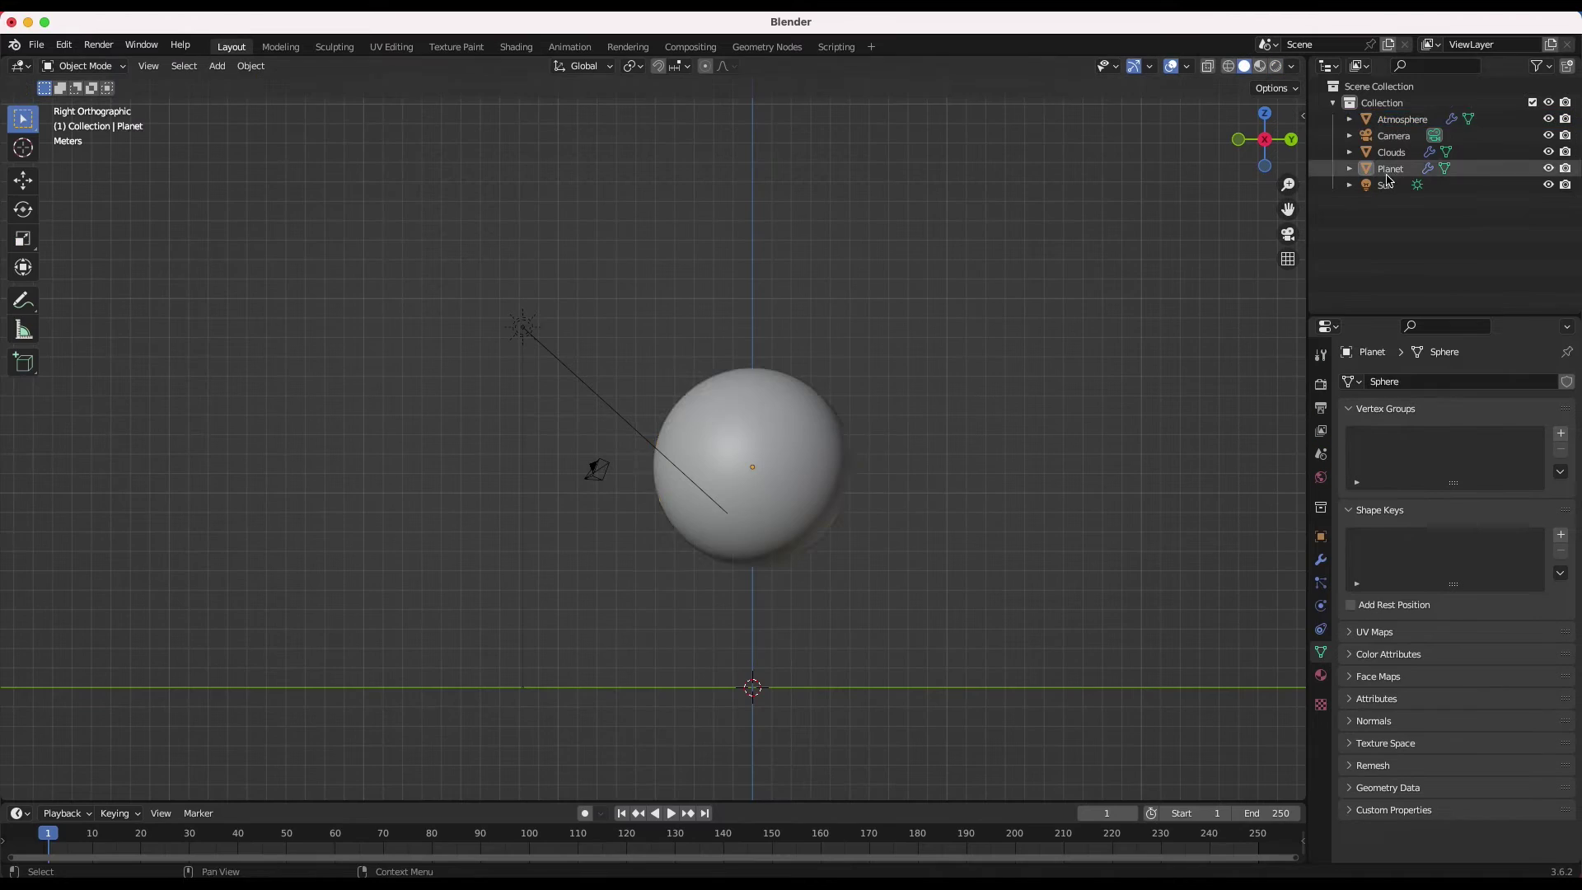
click(833, 378)
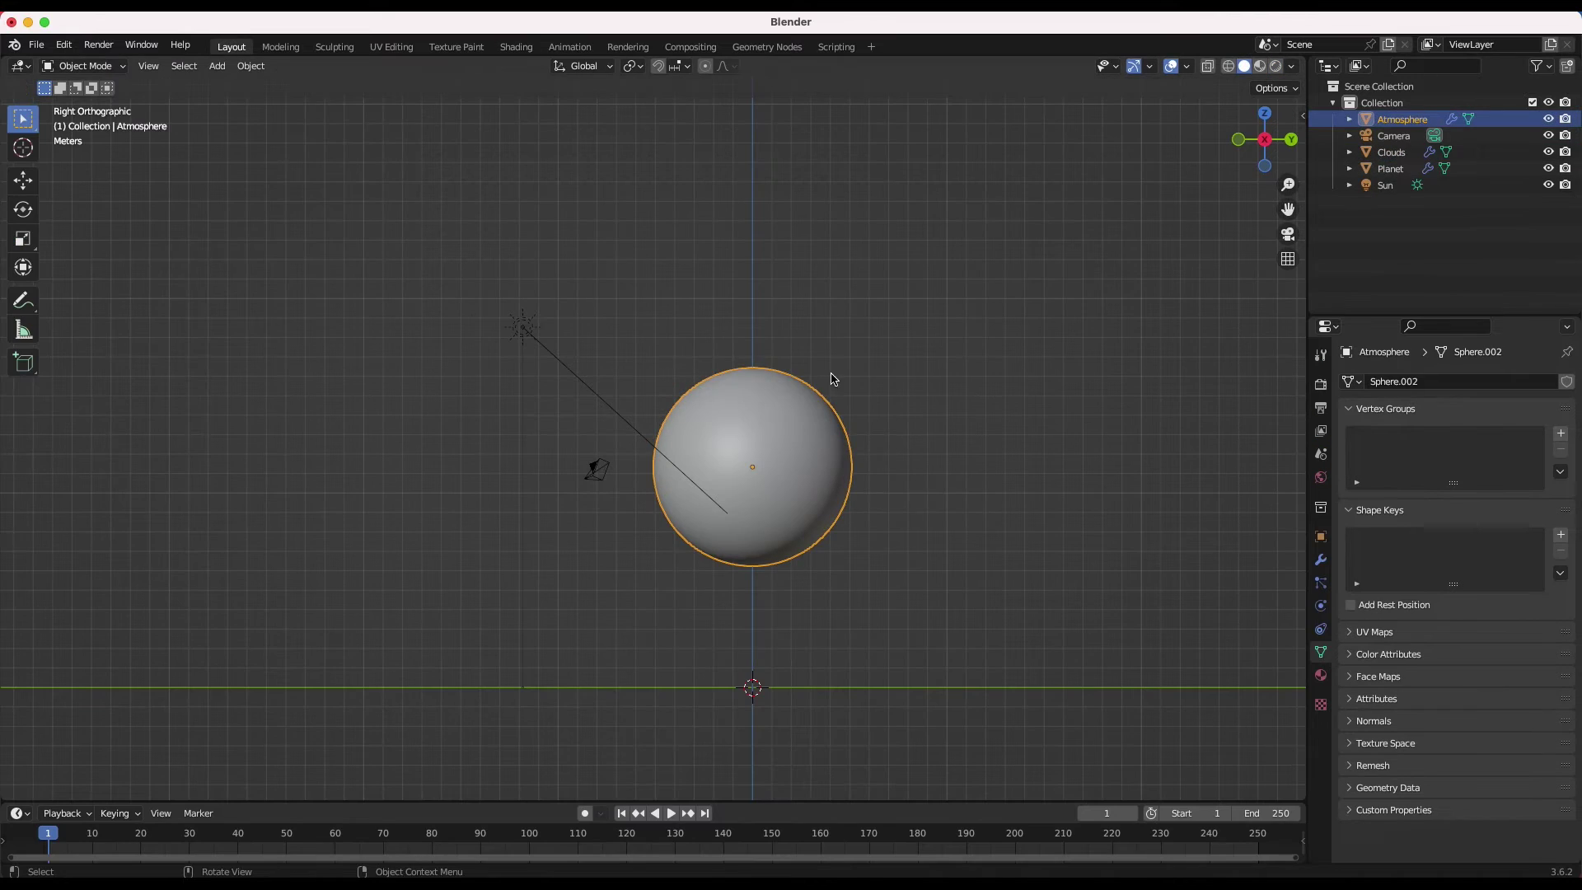
click(841, 426)
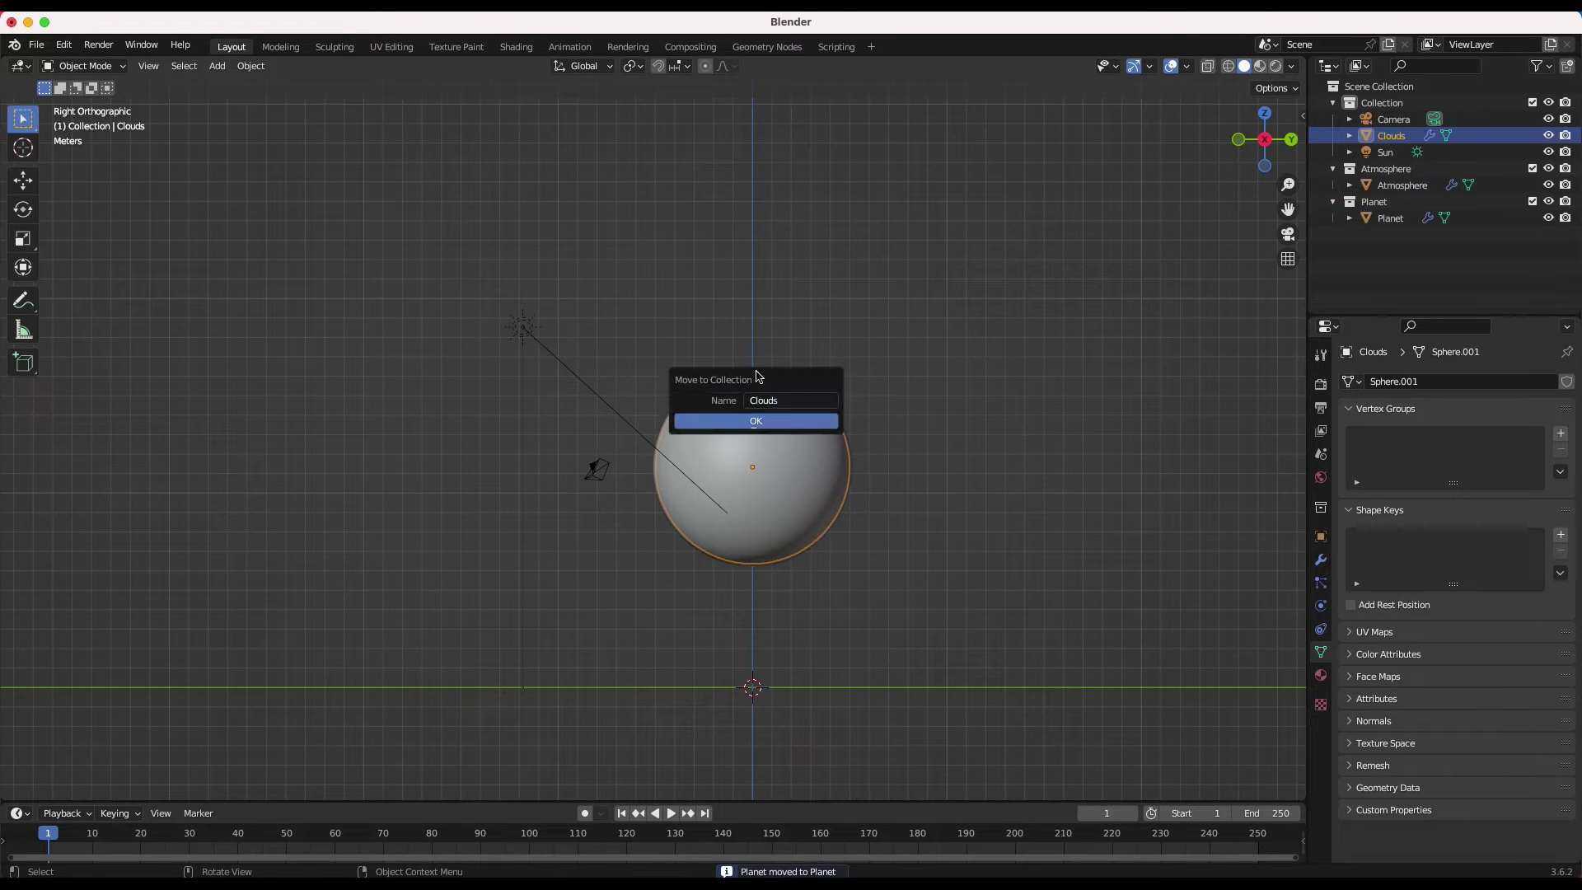
click(755, 424)
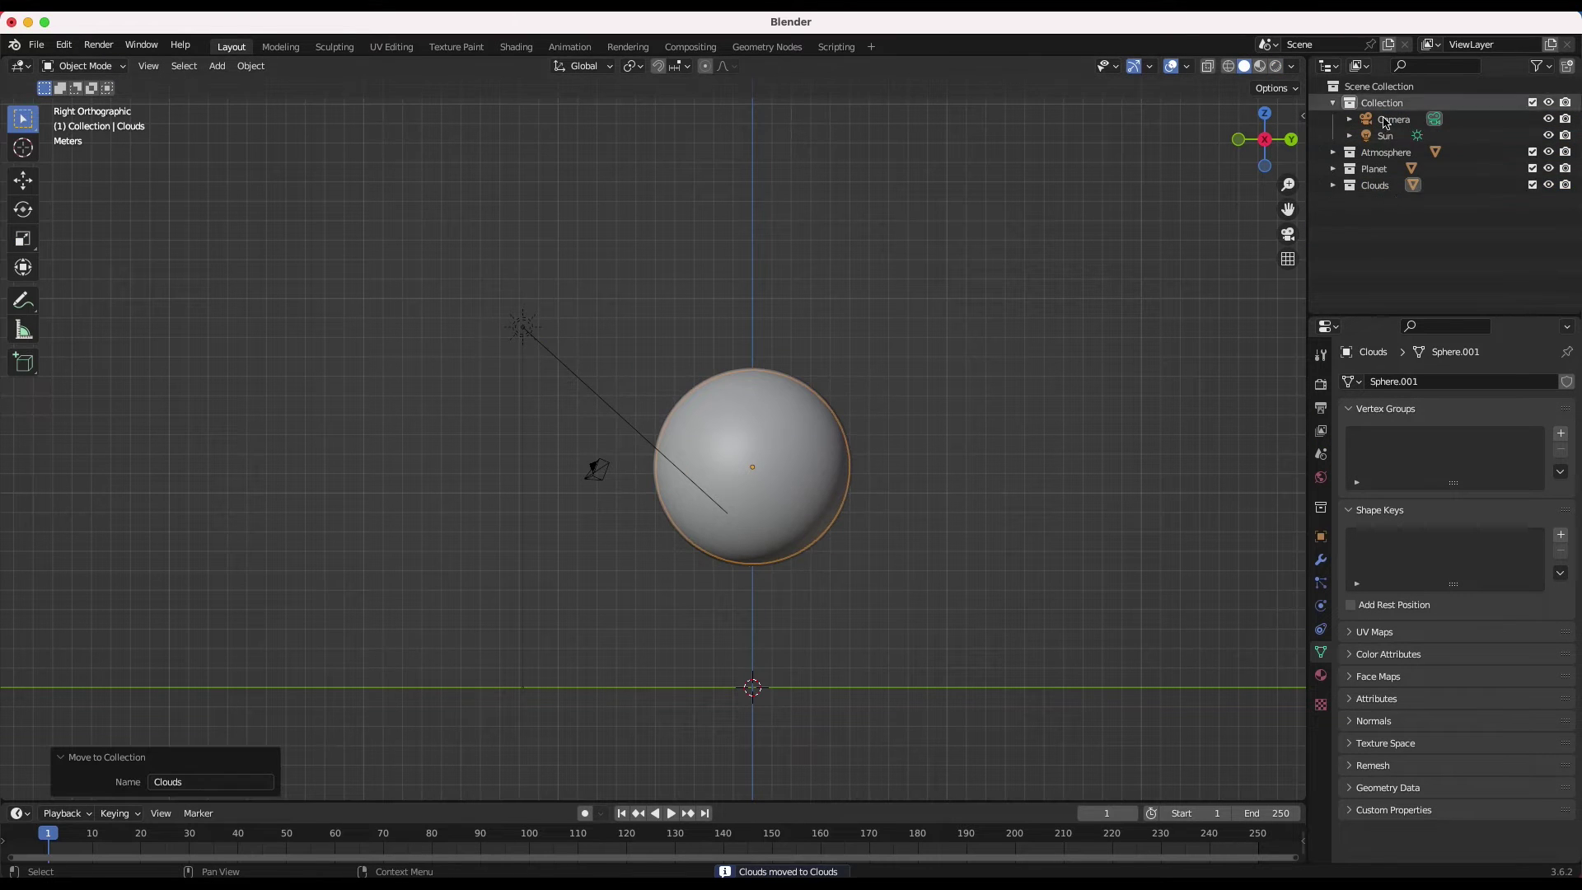
Step: Set up view layers named Clouds and Atmosphere, copying the settings of the existing layer
double_click(1483, 46)
click(1551, 45)
click(1508, 84)
double_click(1474, 45)
text(Atmosphere)
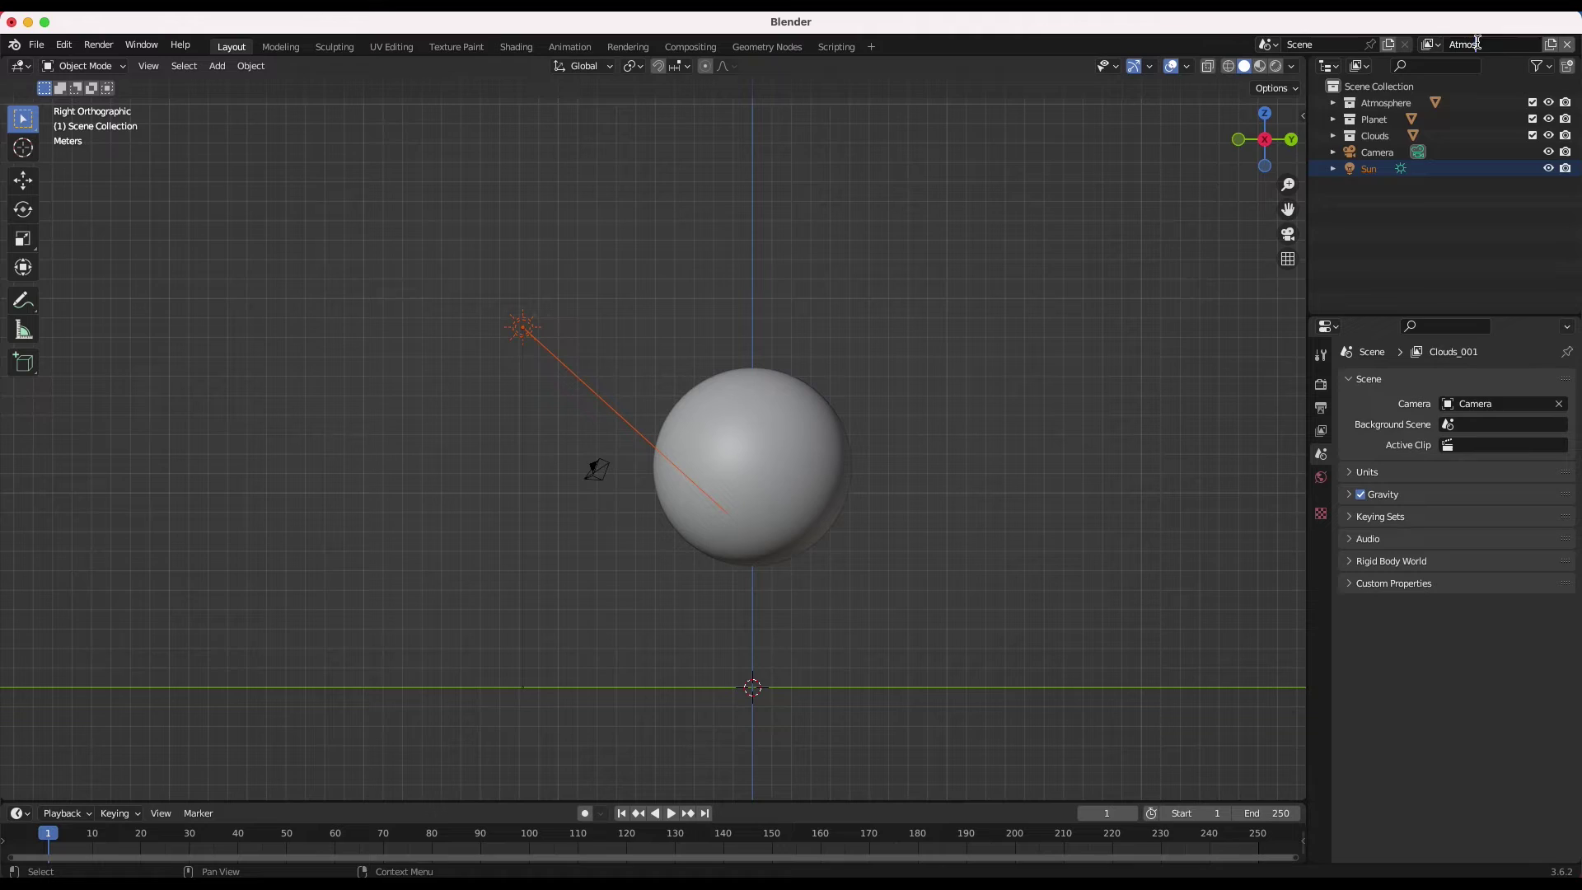
Step: Show the holdout and indirect-only toggles in the outliner, and in the Atmosphere layer make Planet indirect only and exclude Clouds
click(1541, 66)
click(1511, 120)
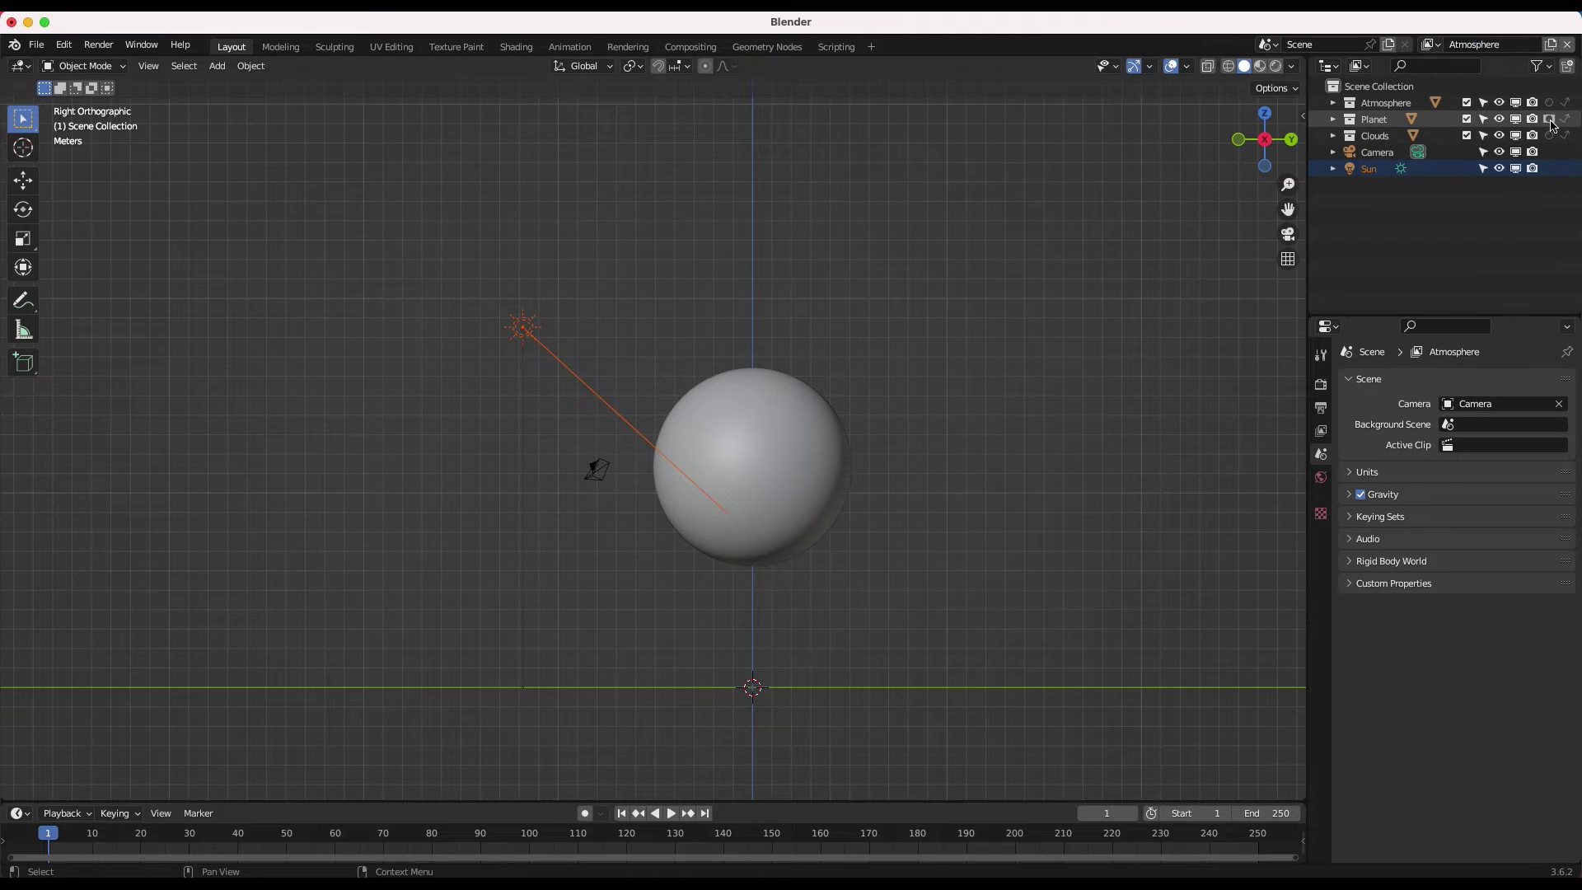
click(1566, 122)
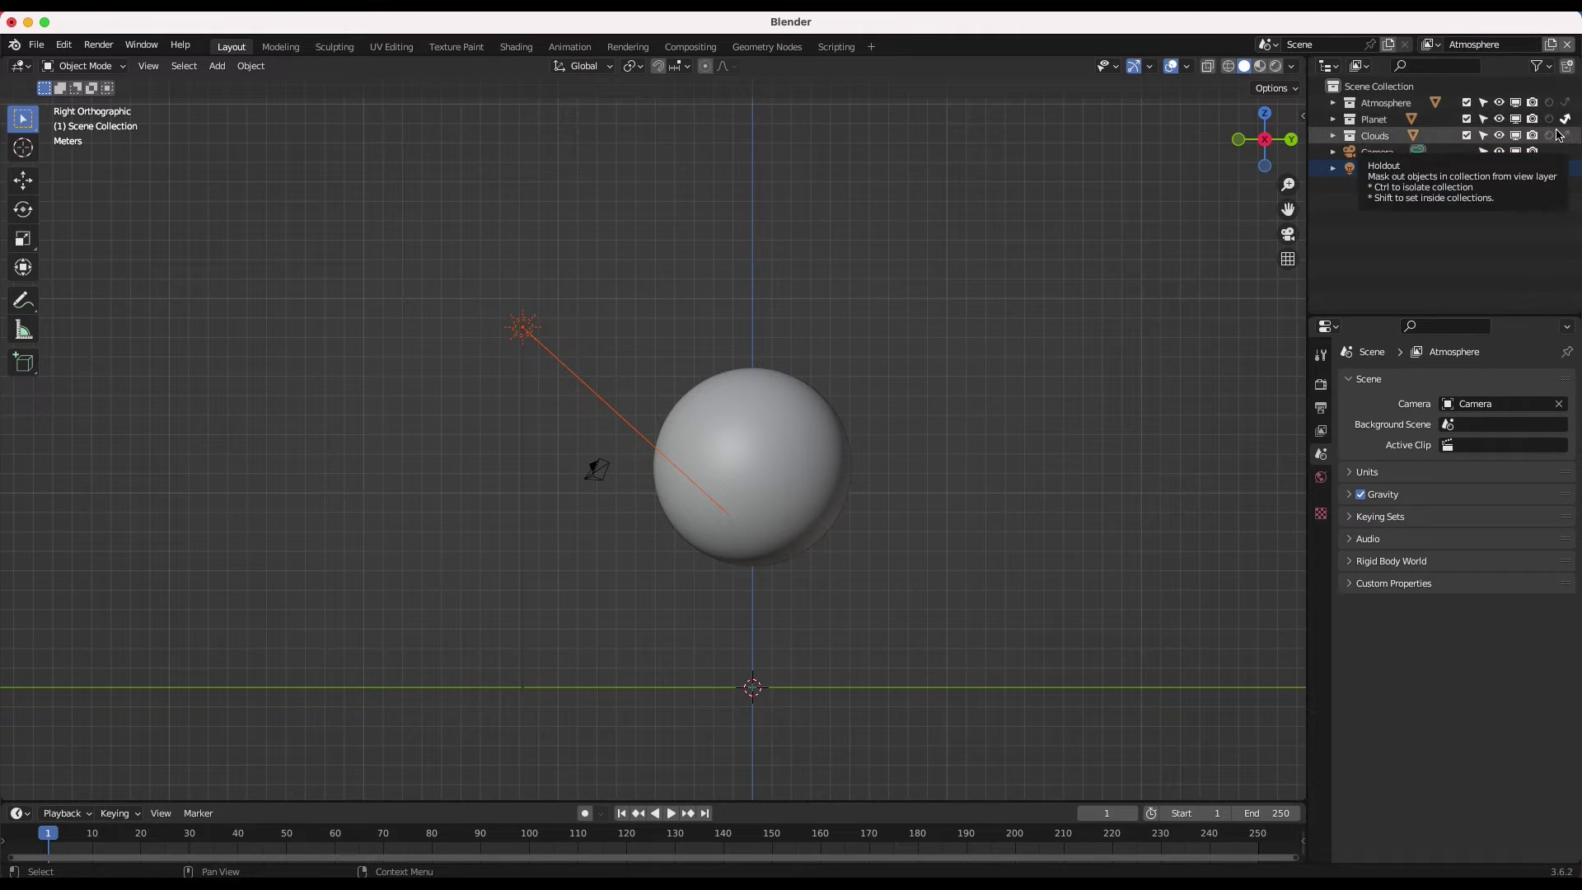
click(1467, 136)
Step: In the Clouds view layer, make the Planet and Atmosphere collections indirect only, trying the holdout option on Planet
click(1431, 46)
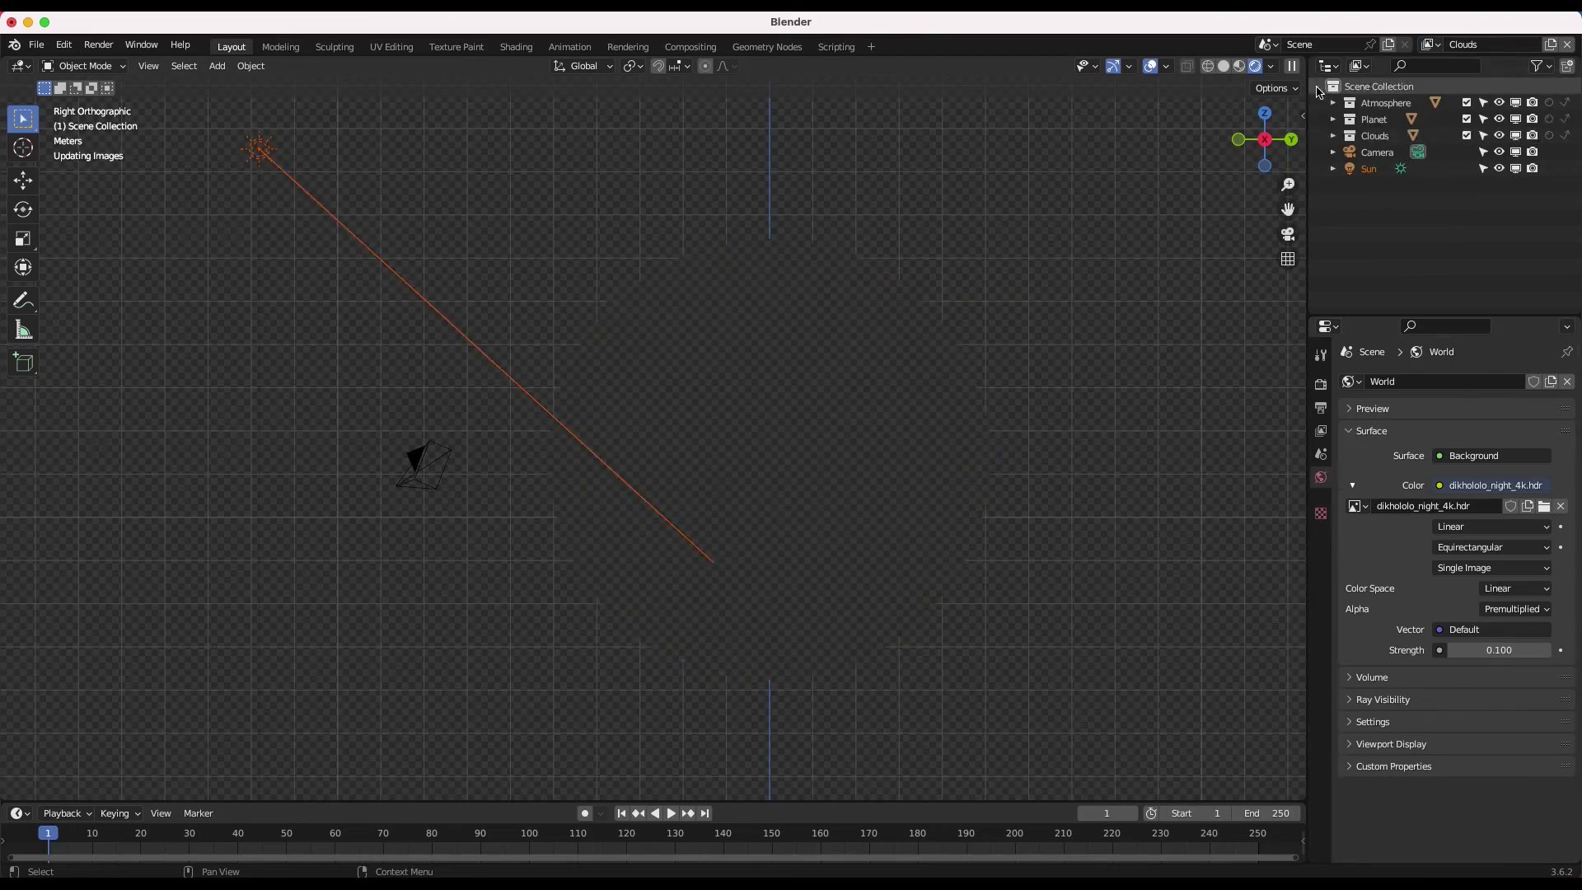
click(1376, 136)
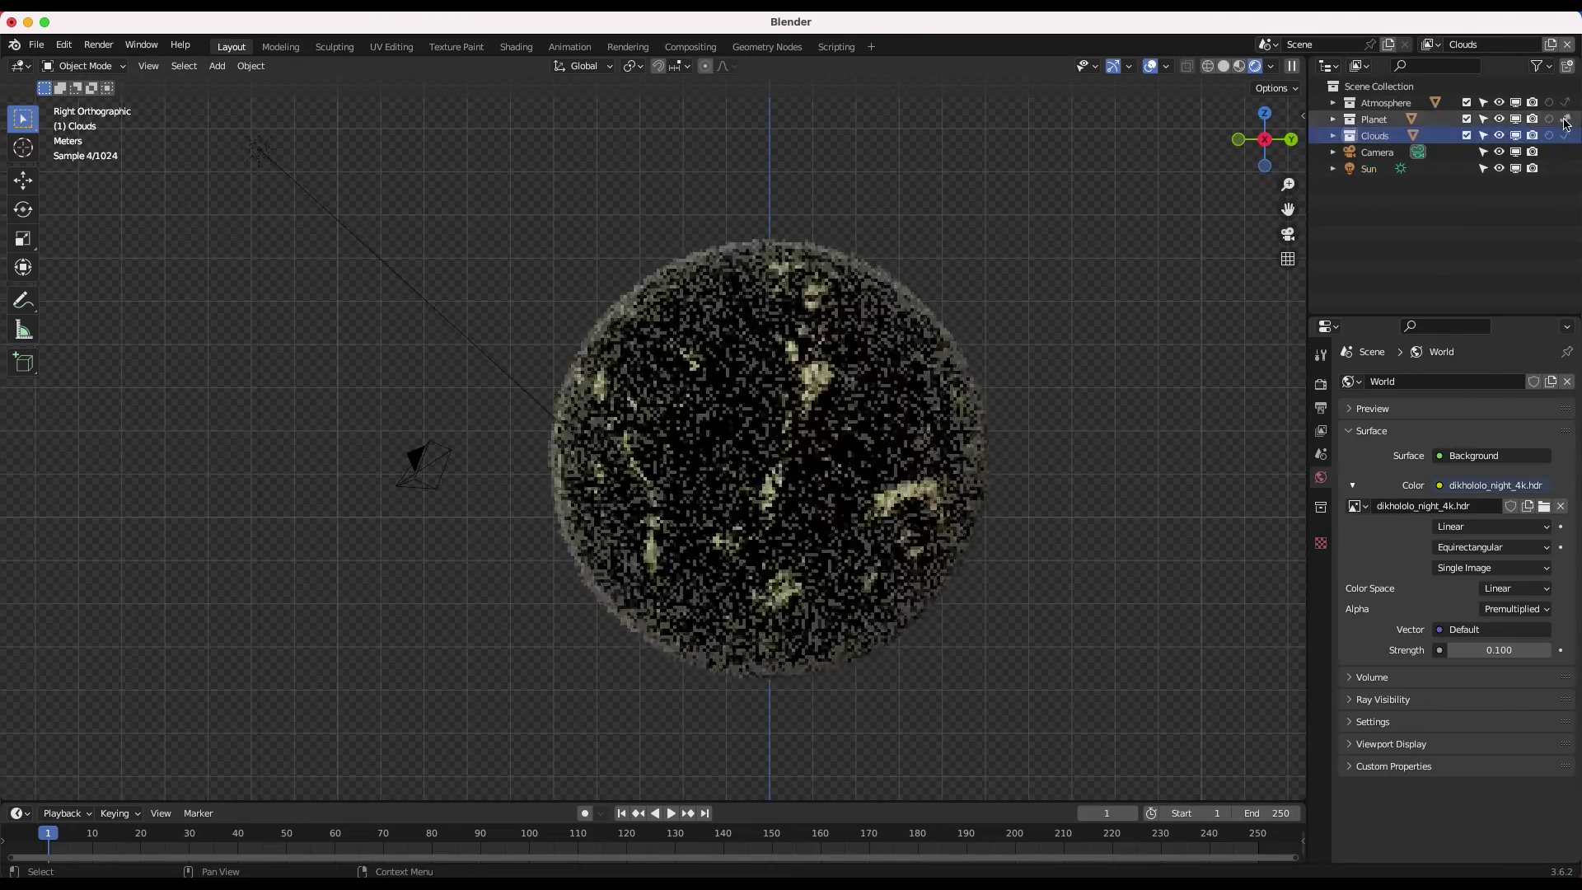
click(1565, 121)
click(1549, 120)
click(1567, 105)
click(1550, 122)
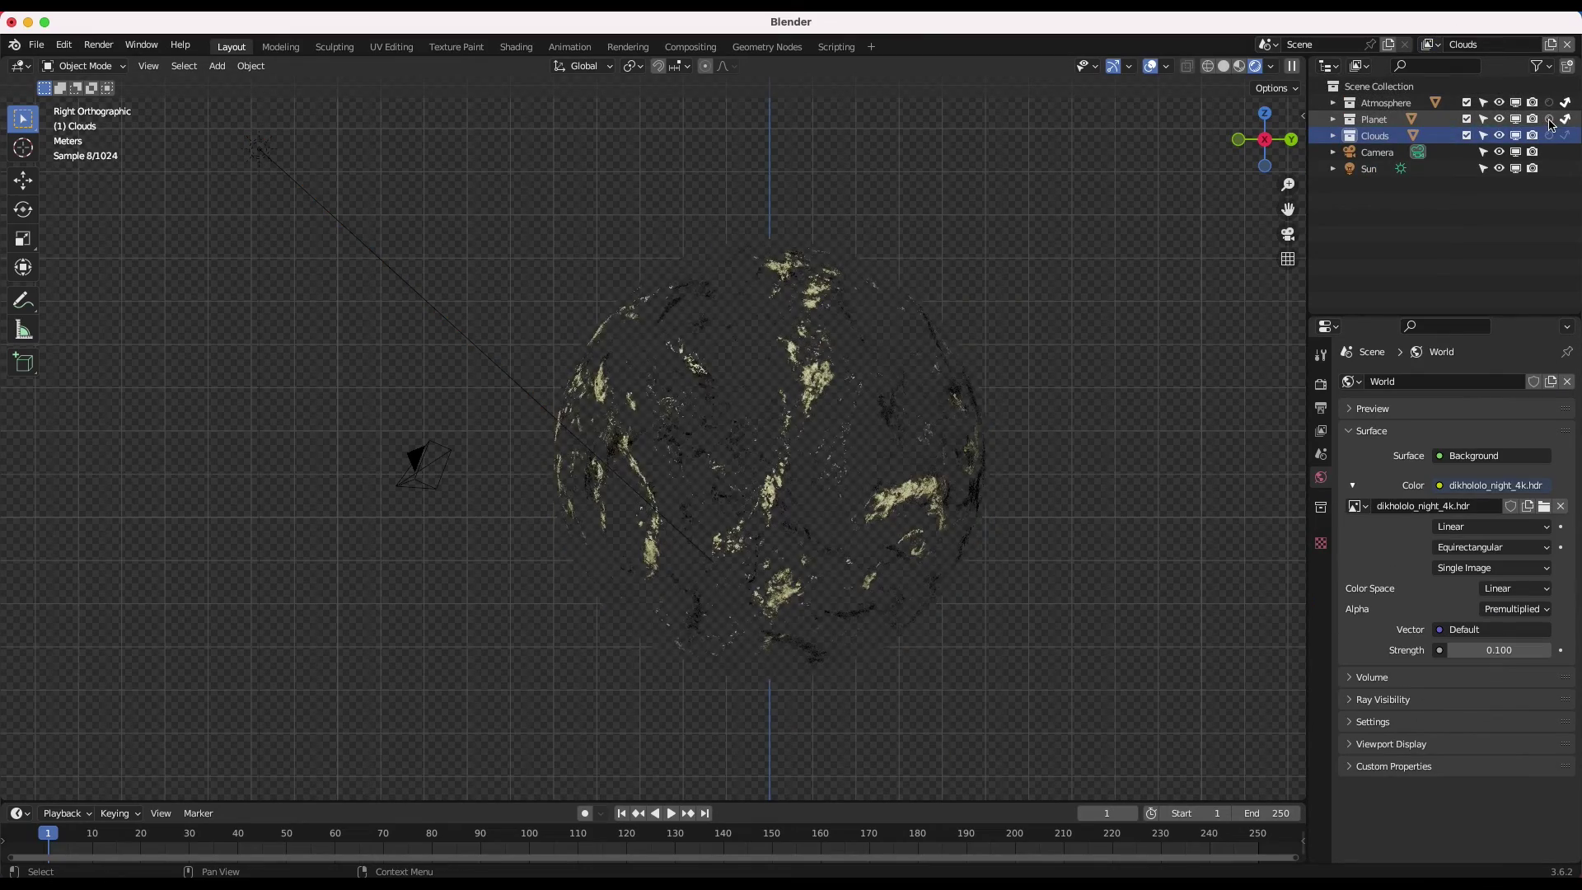
Step: Switch to the Planet view layer and make the Atmosphere and Clouds collections indirect only
middle_drag(1137, 255, 1014, 317)
click(1430, 45)
click(1256, 69)
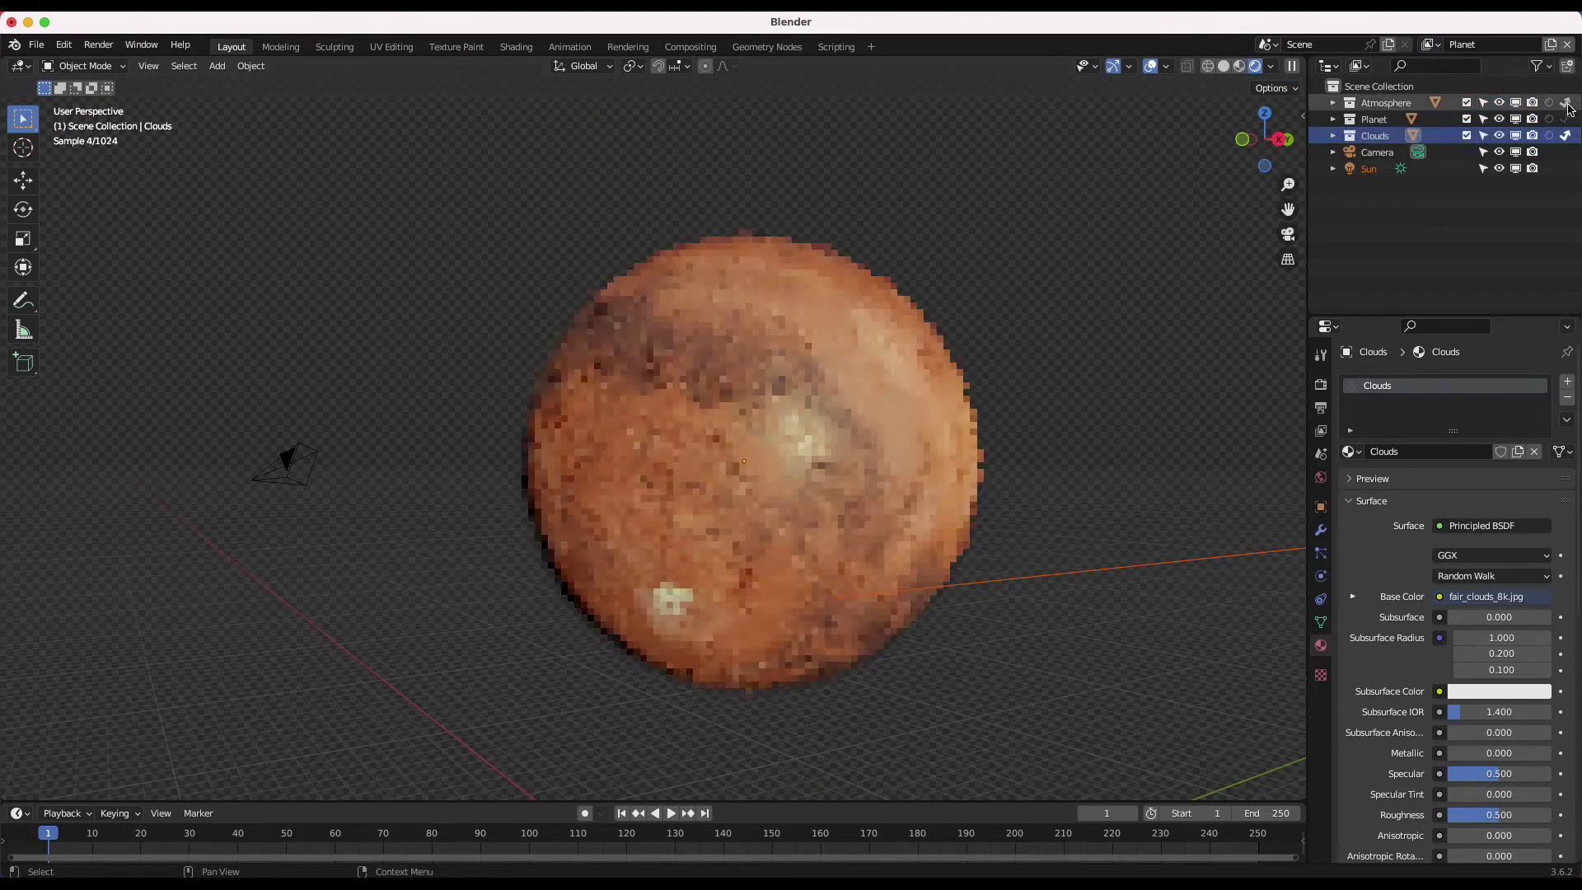
Step: Switch the viewport to solid shading and render a still image of the active scene
scroll(849, 467, down, 3)
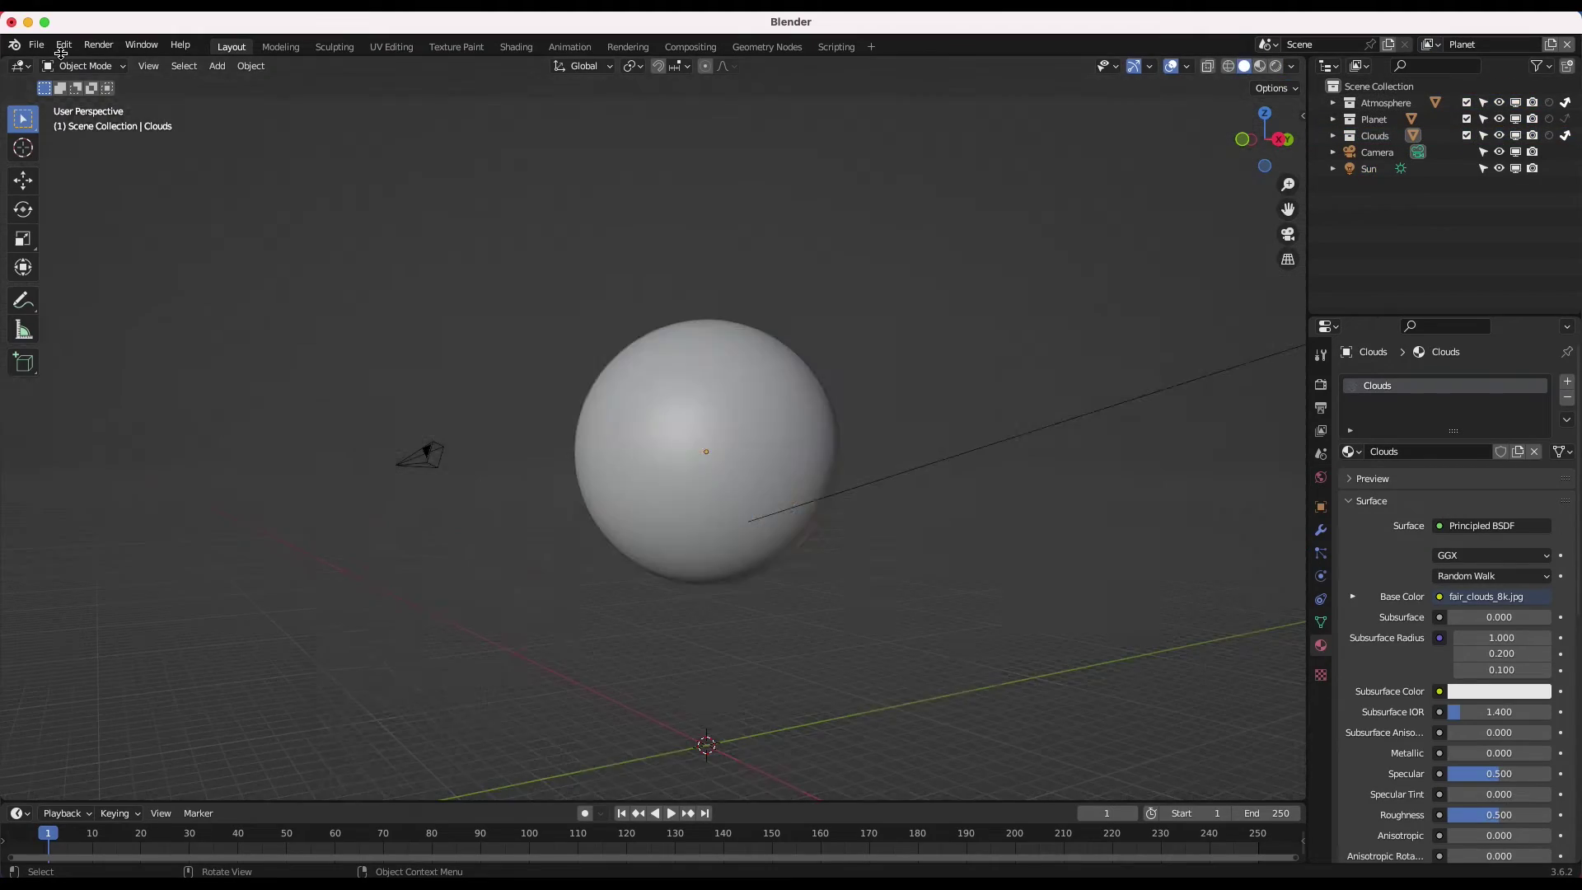
click(38, 46)
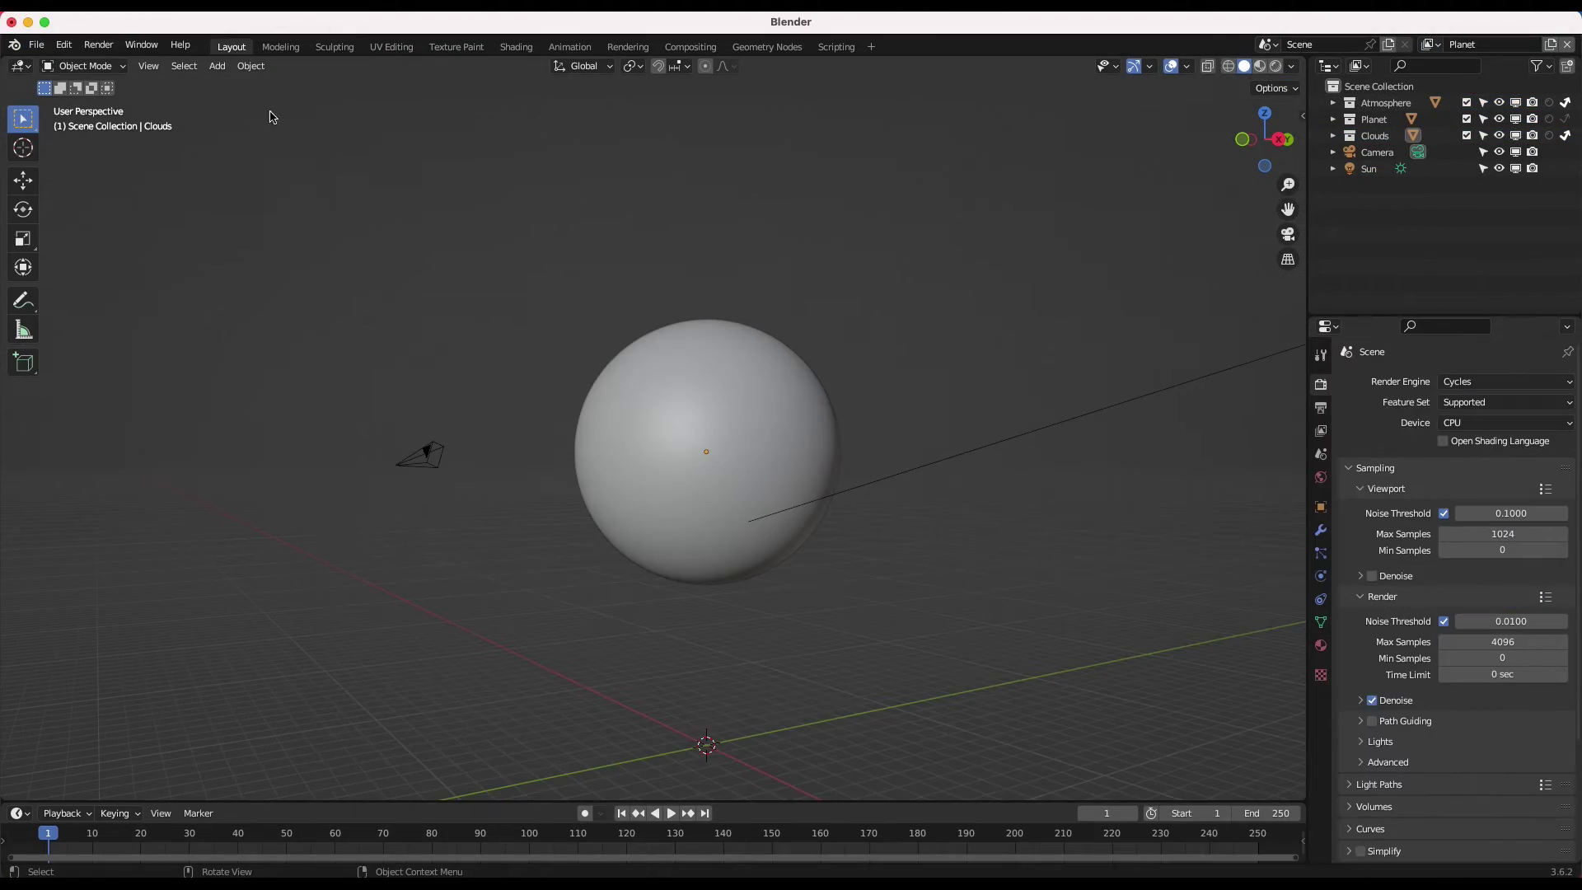
click(98, 45)
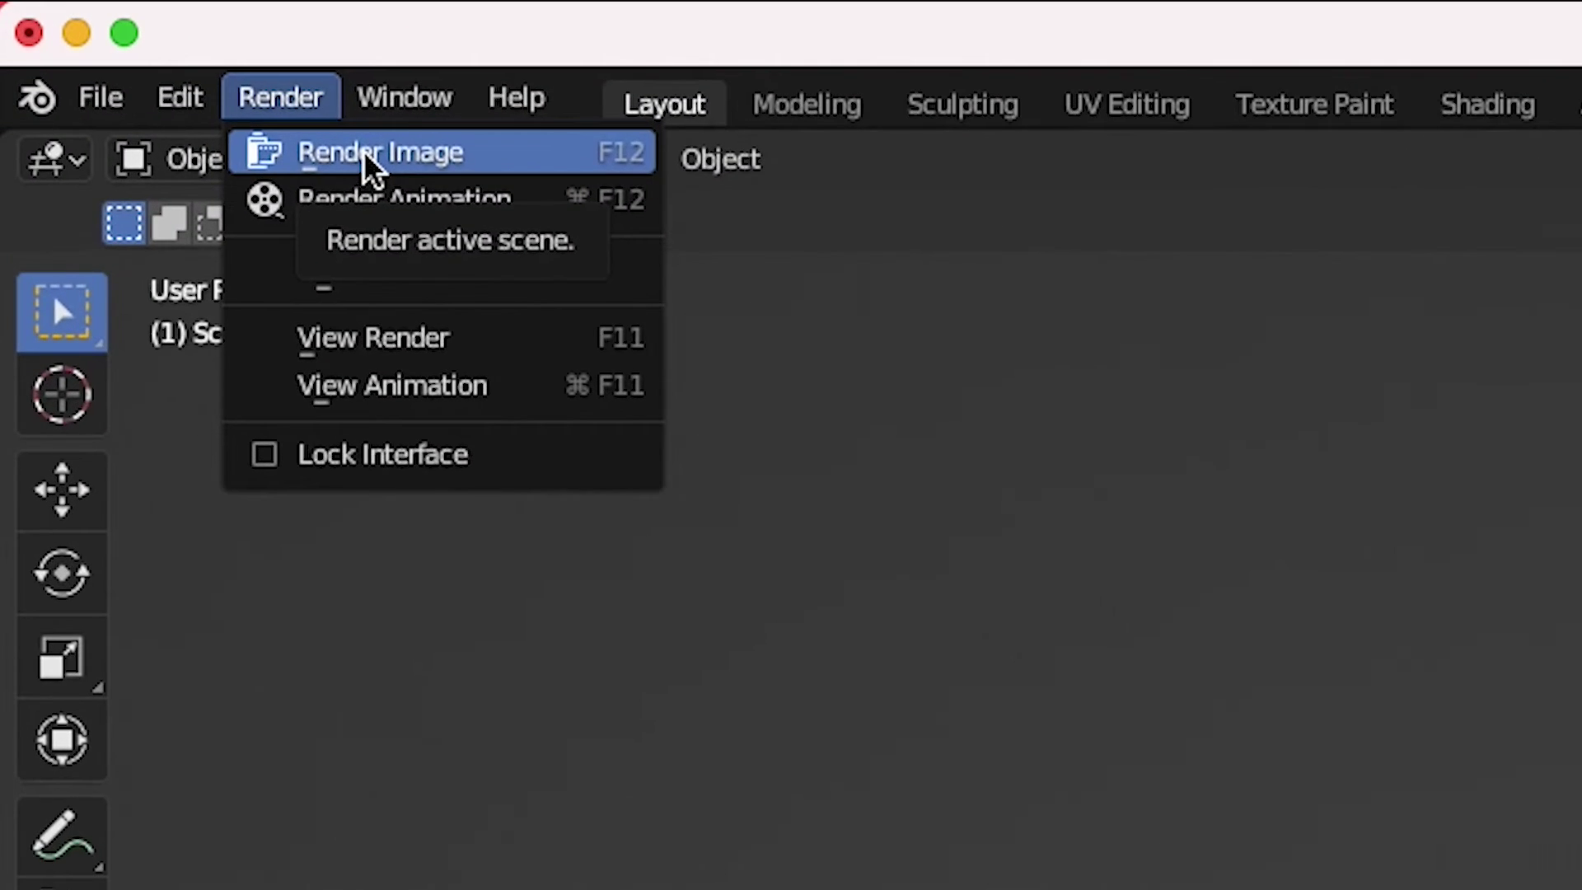
click(125, 71)
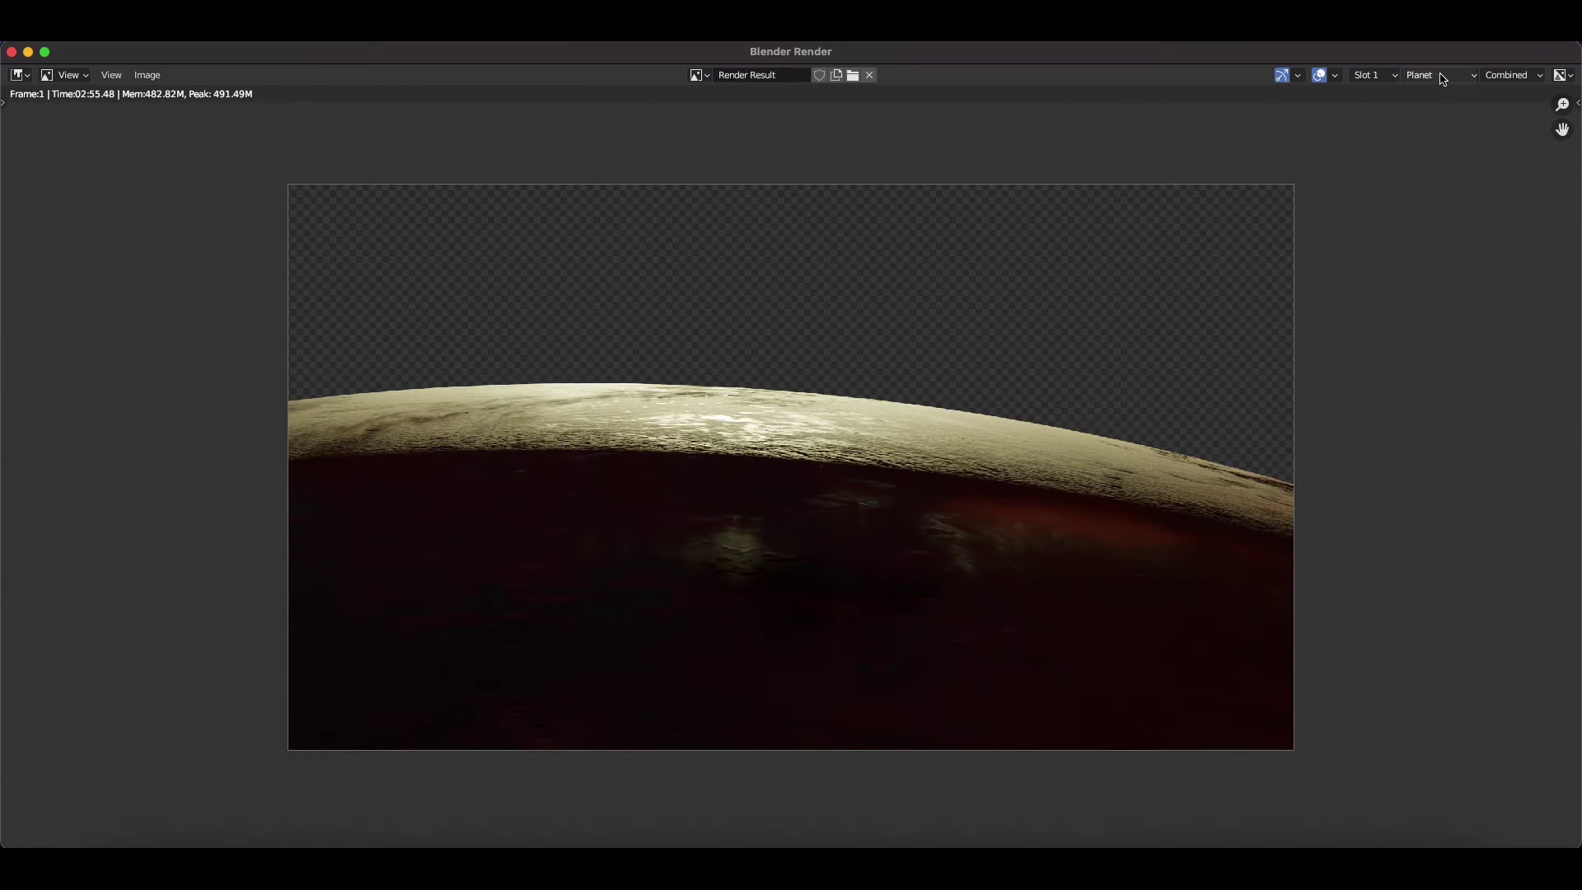
Step: Inspect the Clouds and Atmosphere view layers in the render result, and close the render window
click(1423, 113)
click(1441, 75)
click(1433, 130)
scroll(879, 417, up, 1)
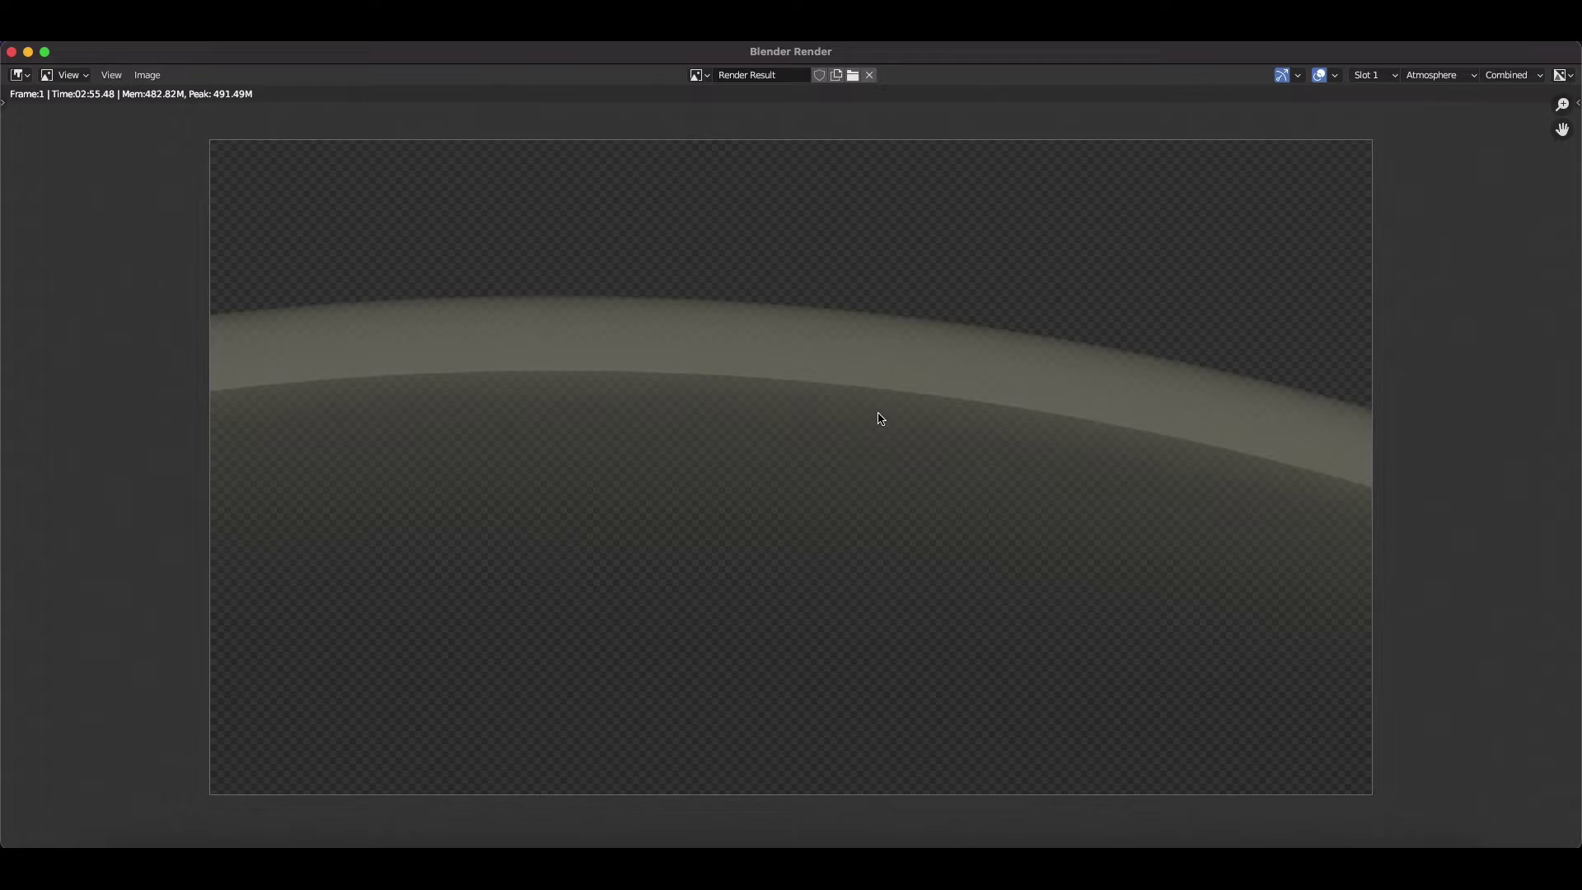
click(12, 52)
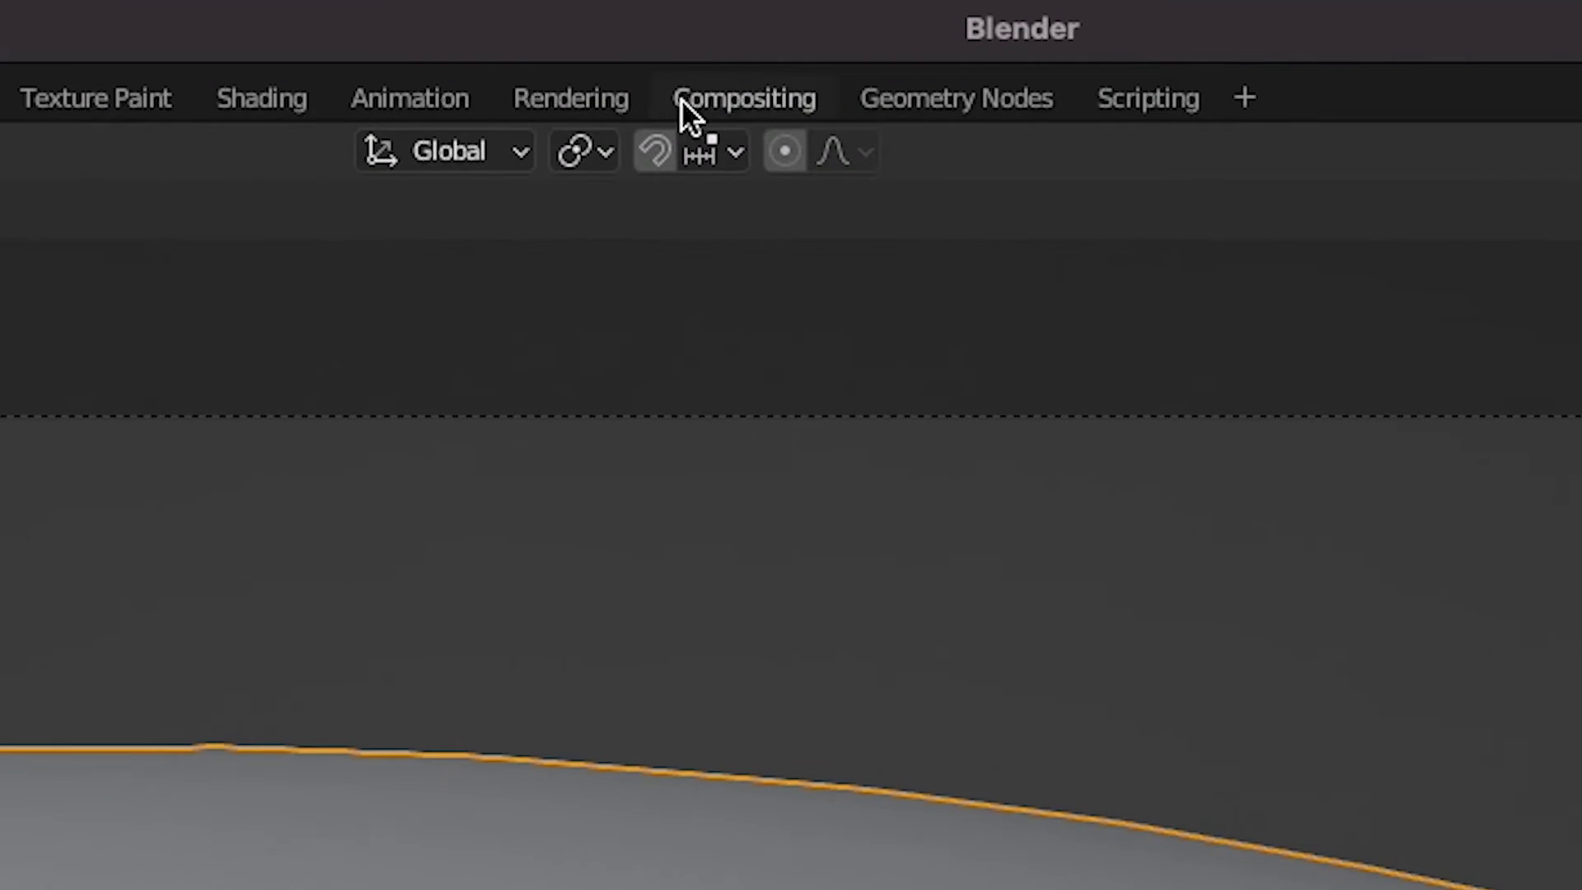
Step: Enable nodes in the compositor and add a Viewer node beside the Composite node
click(691, 76)
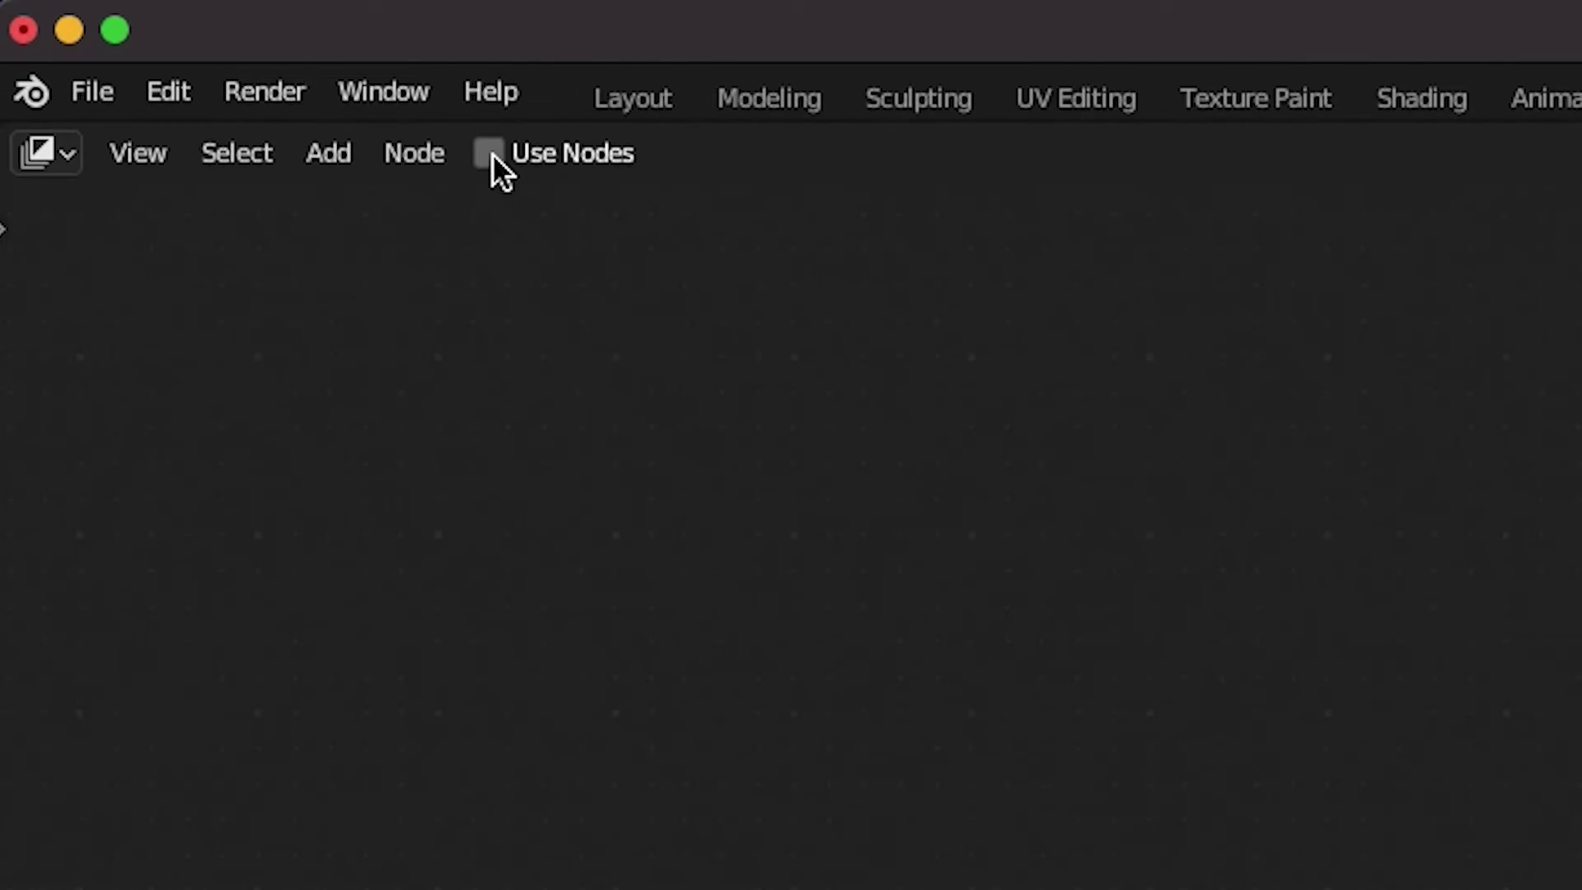
click(492, 152)
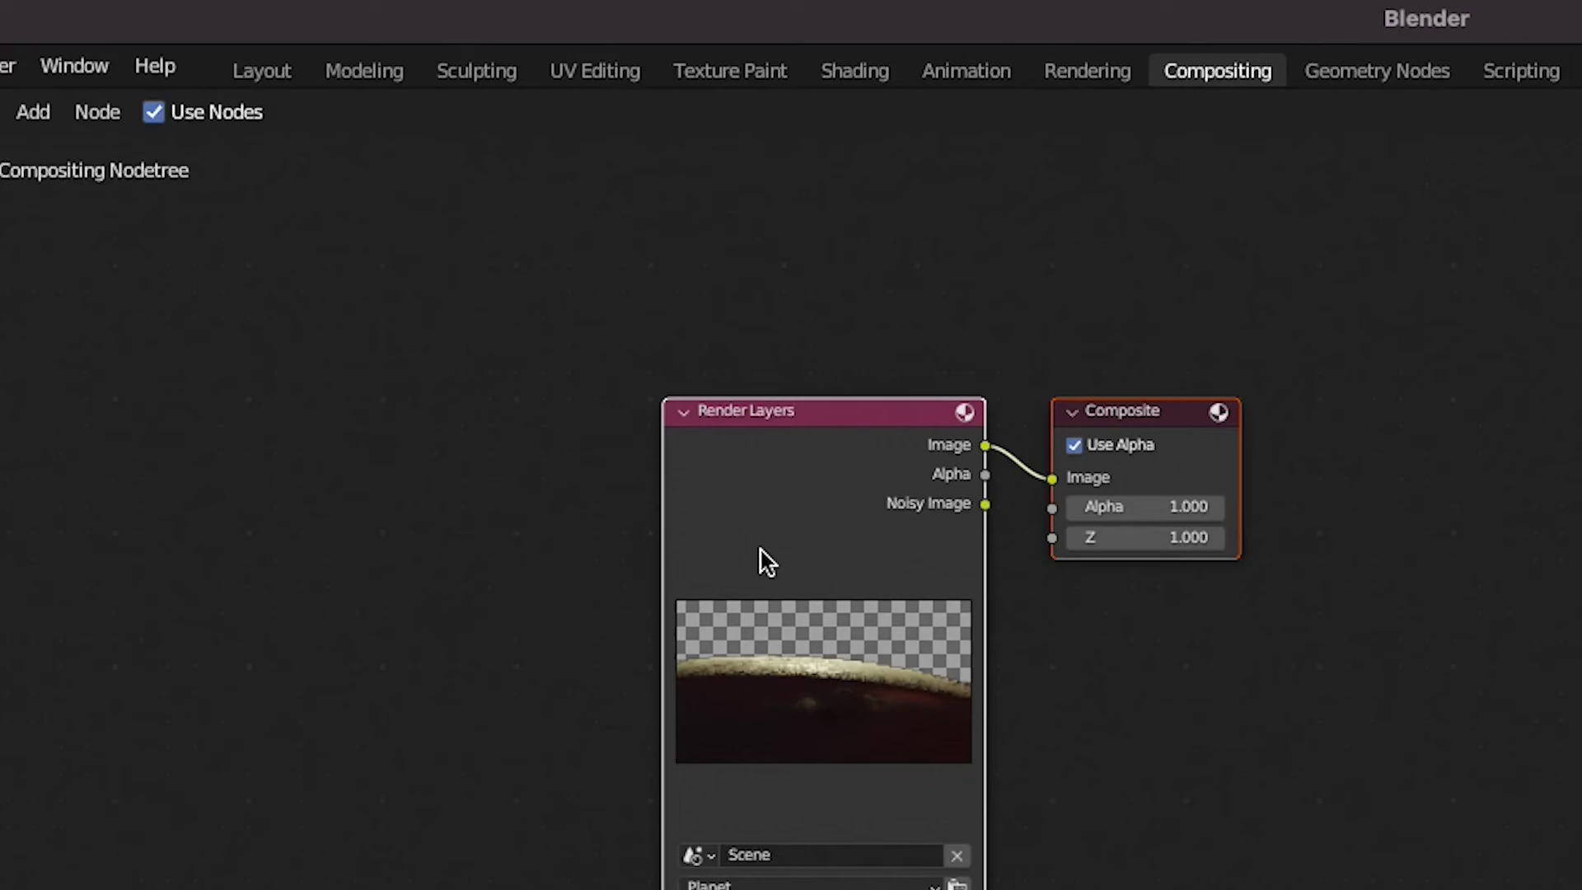
key(shift+a)
mouse_move(424, 442)
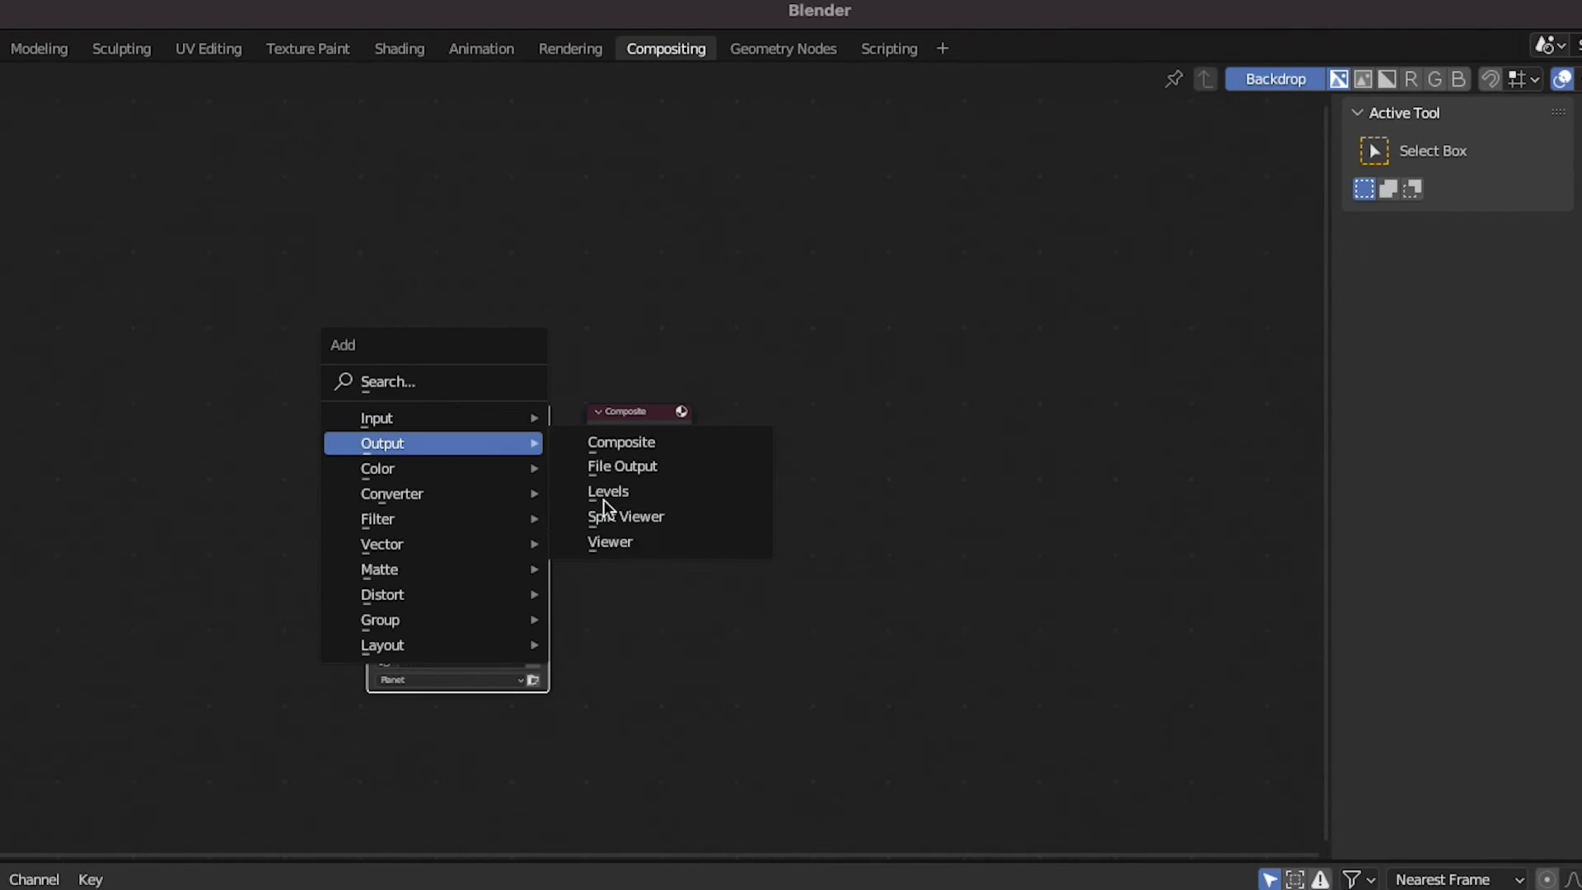
click(611, 540)
click(706, 522)
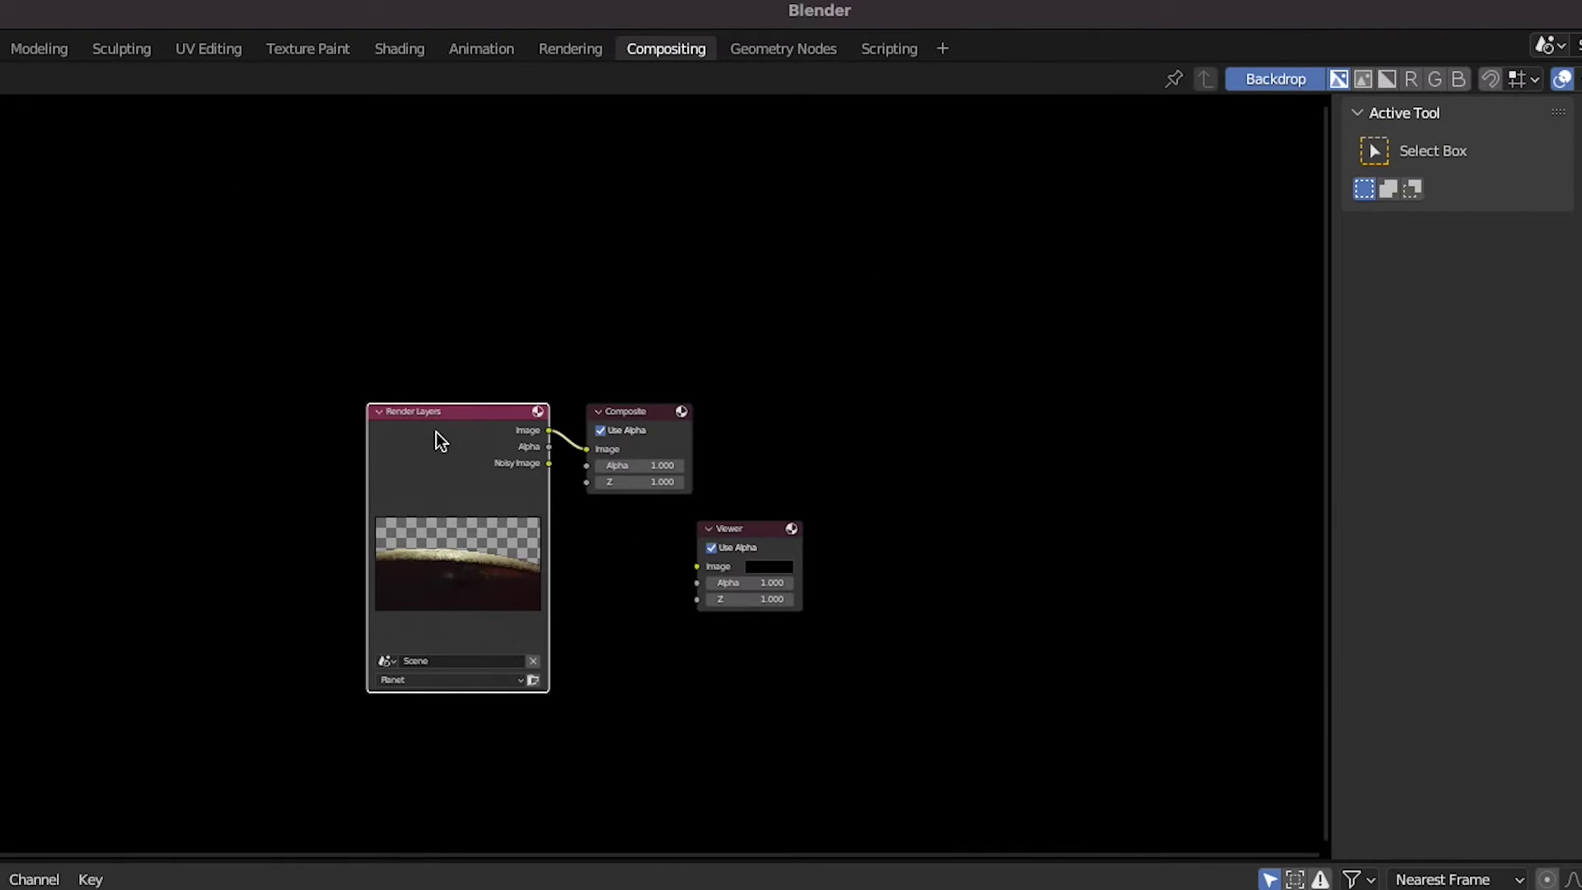
Step: Space out the compositing nodes and feed the Render Layers image to both the Viewer and the Composite node
drag(436, 431, 182, 423)
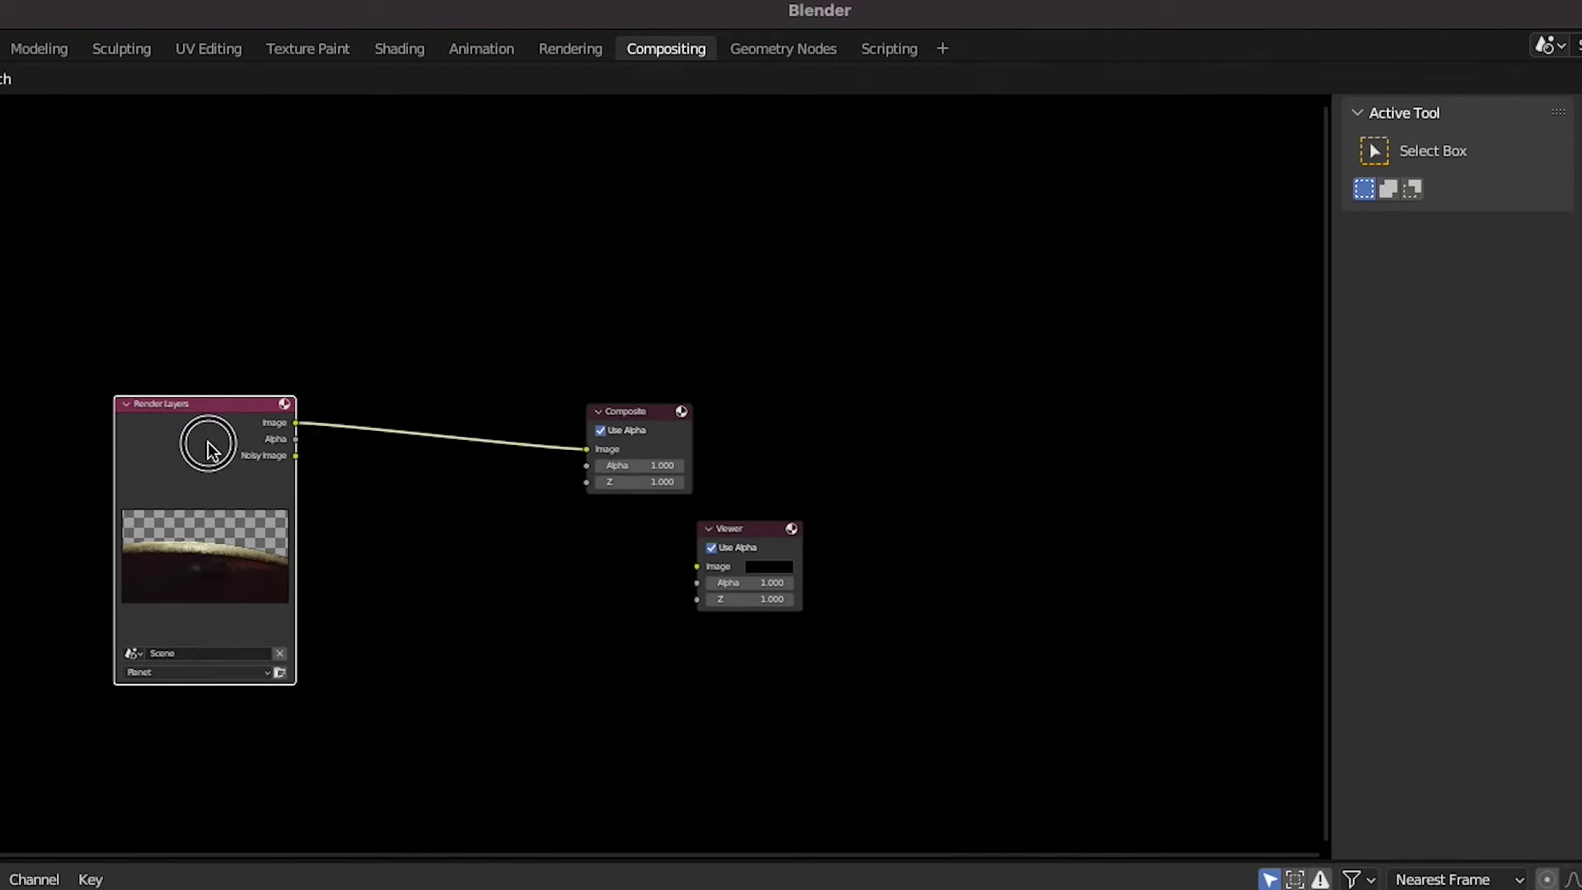
drag(707, 550, 697, 564)
drag(629, 411, 863, 418)
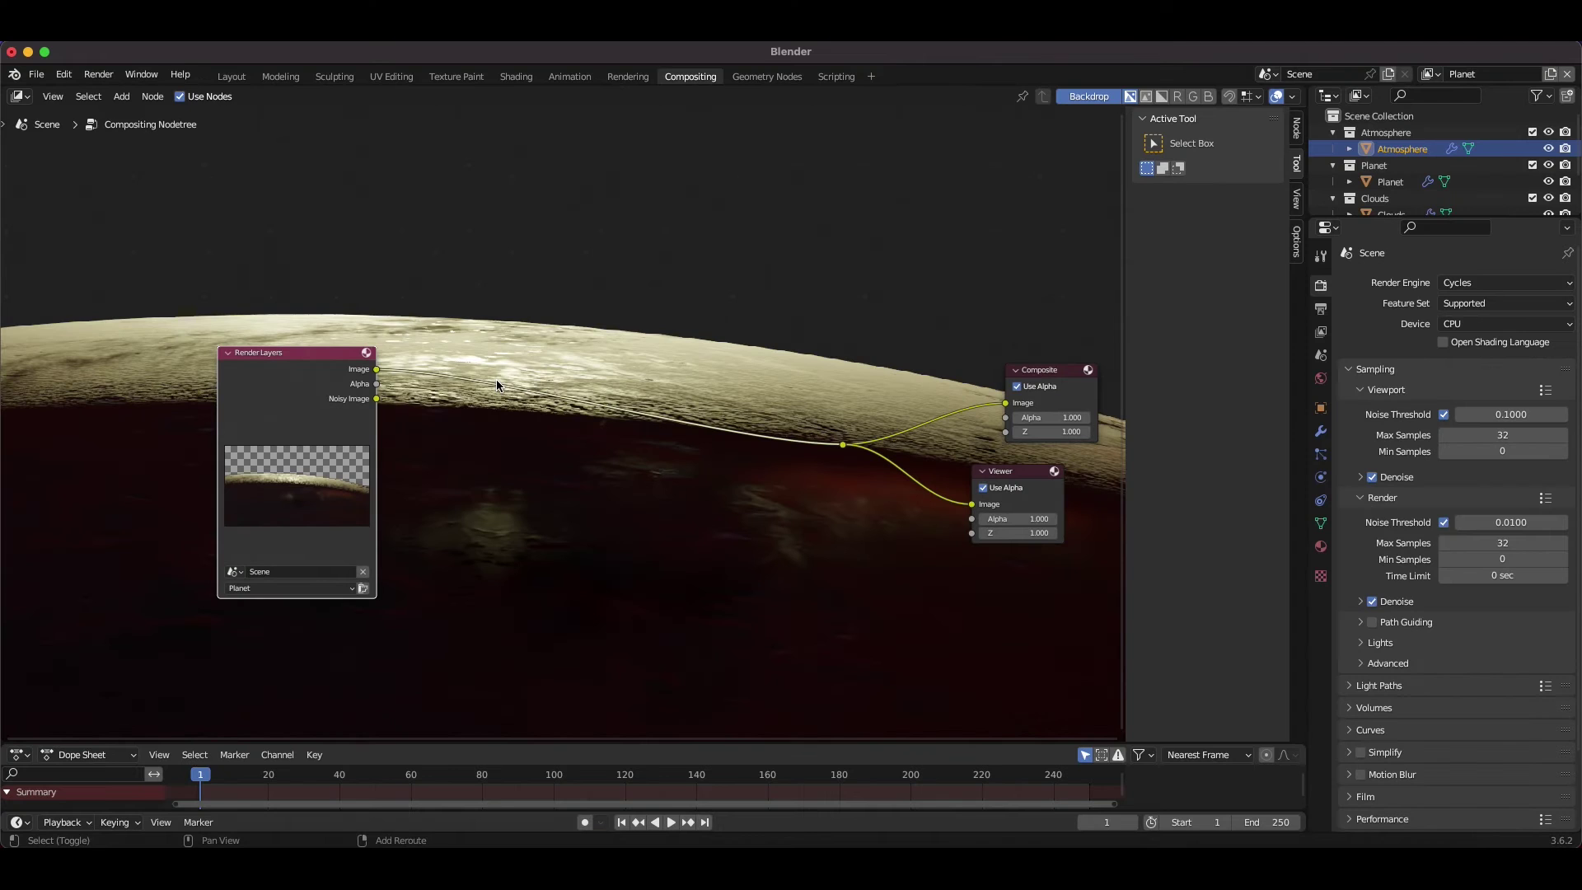
Step: Insert two chained Alpha Over nodes between the Planet render layer and the outputs
key(shift+a)
mouse_move(437, 396)
click(592, 399)
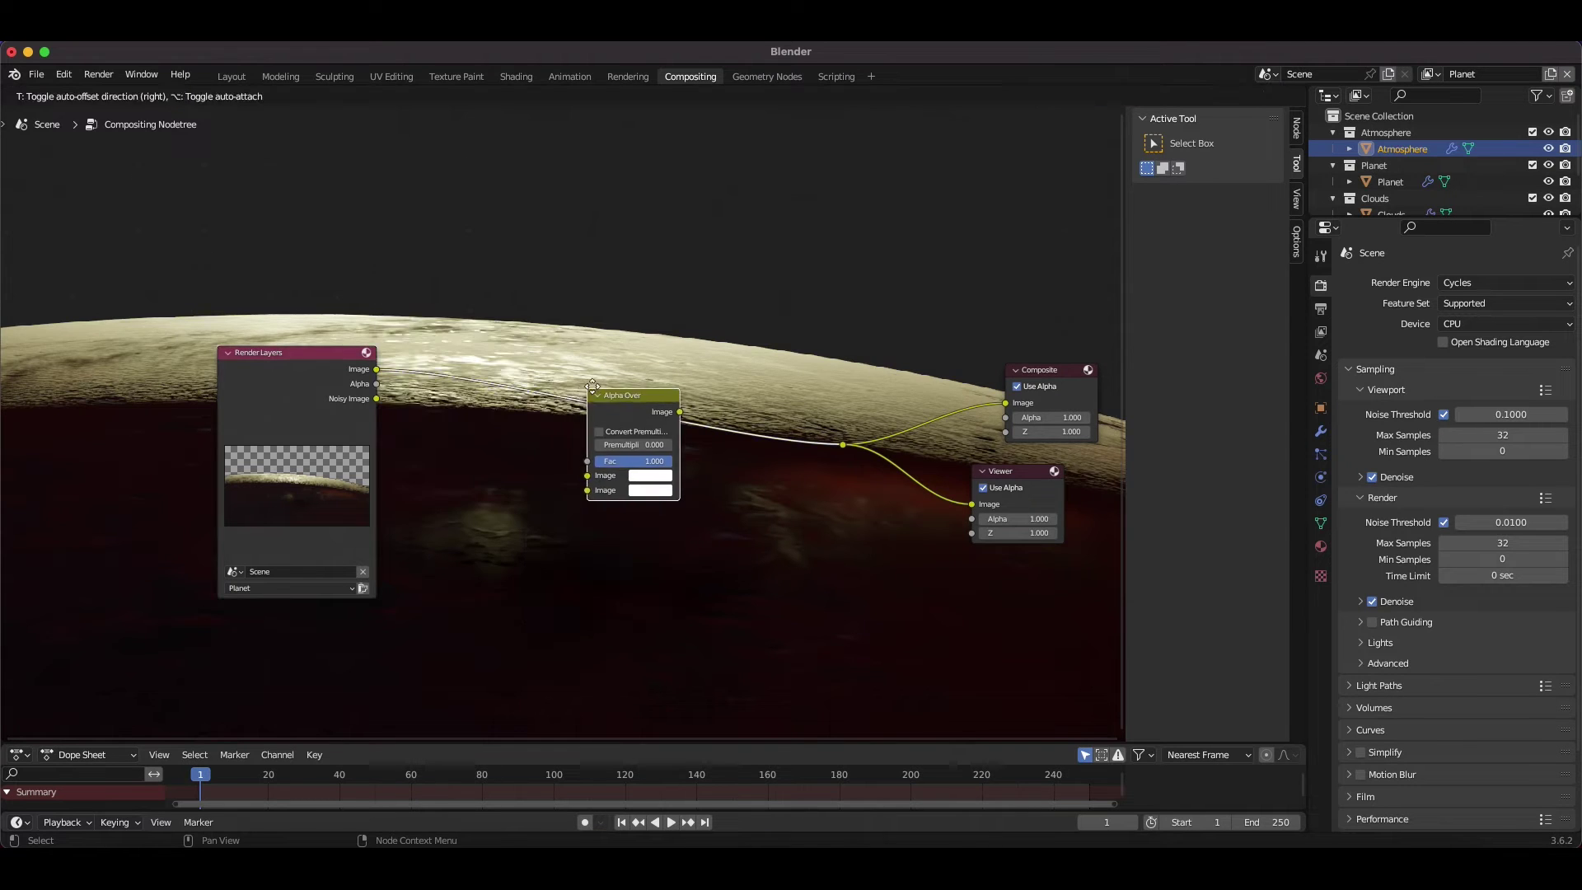
click(660, 408)
key(shift+d)
click(804, 408)
drag(620, 394, 567, 395)
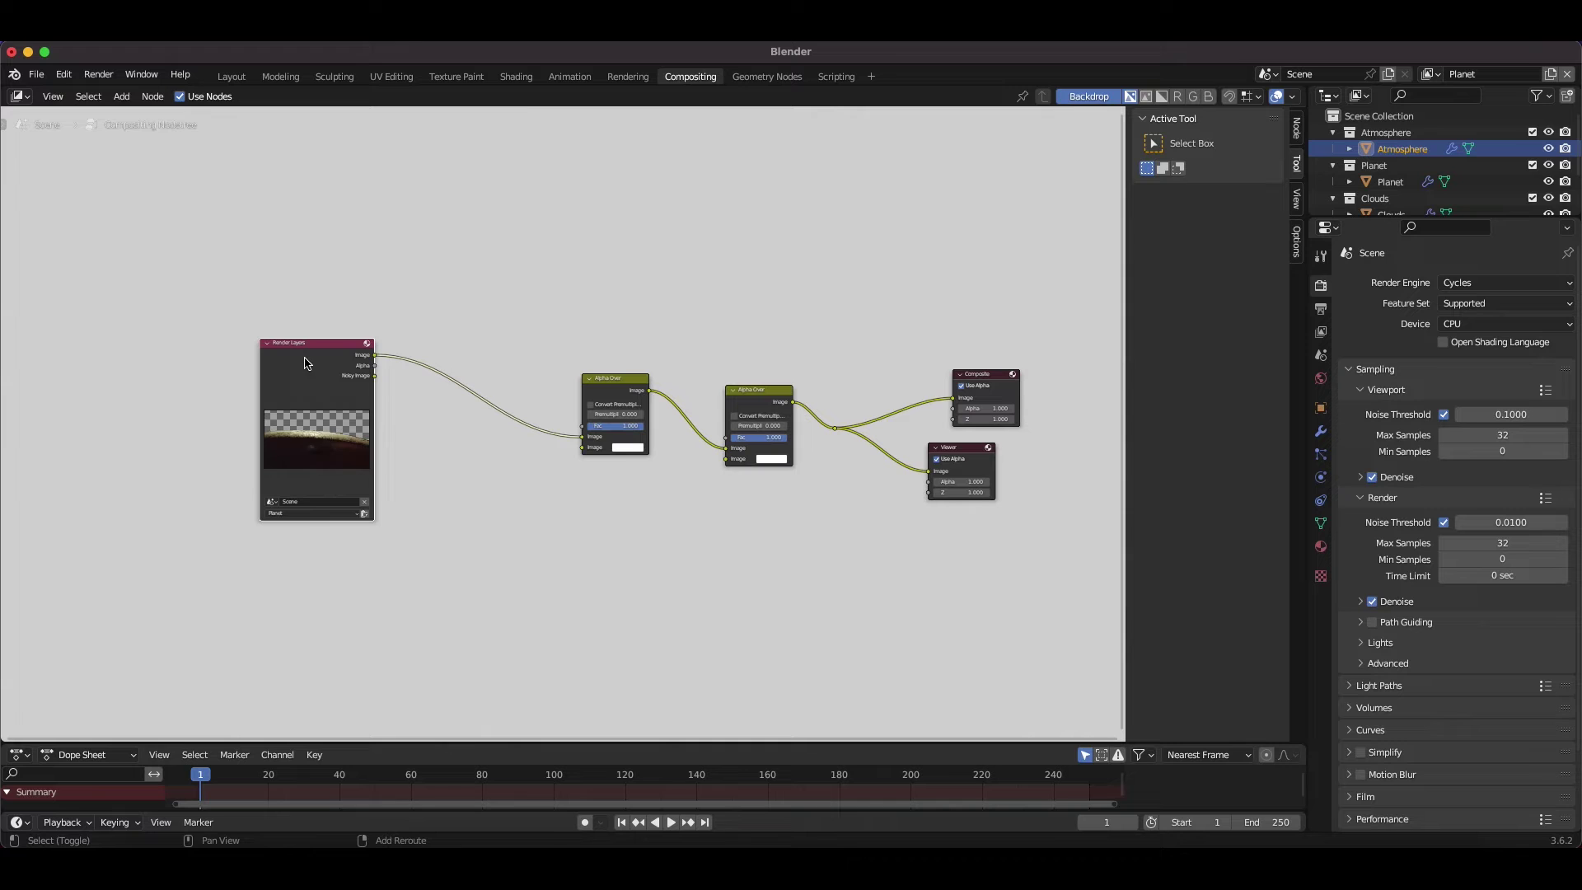
Step: Duplicate the Render Layers node, set the copy to Clouds, and connect its image to the first Alpha Over's second image input
key(shift+d)
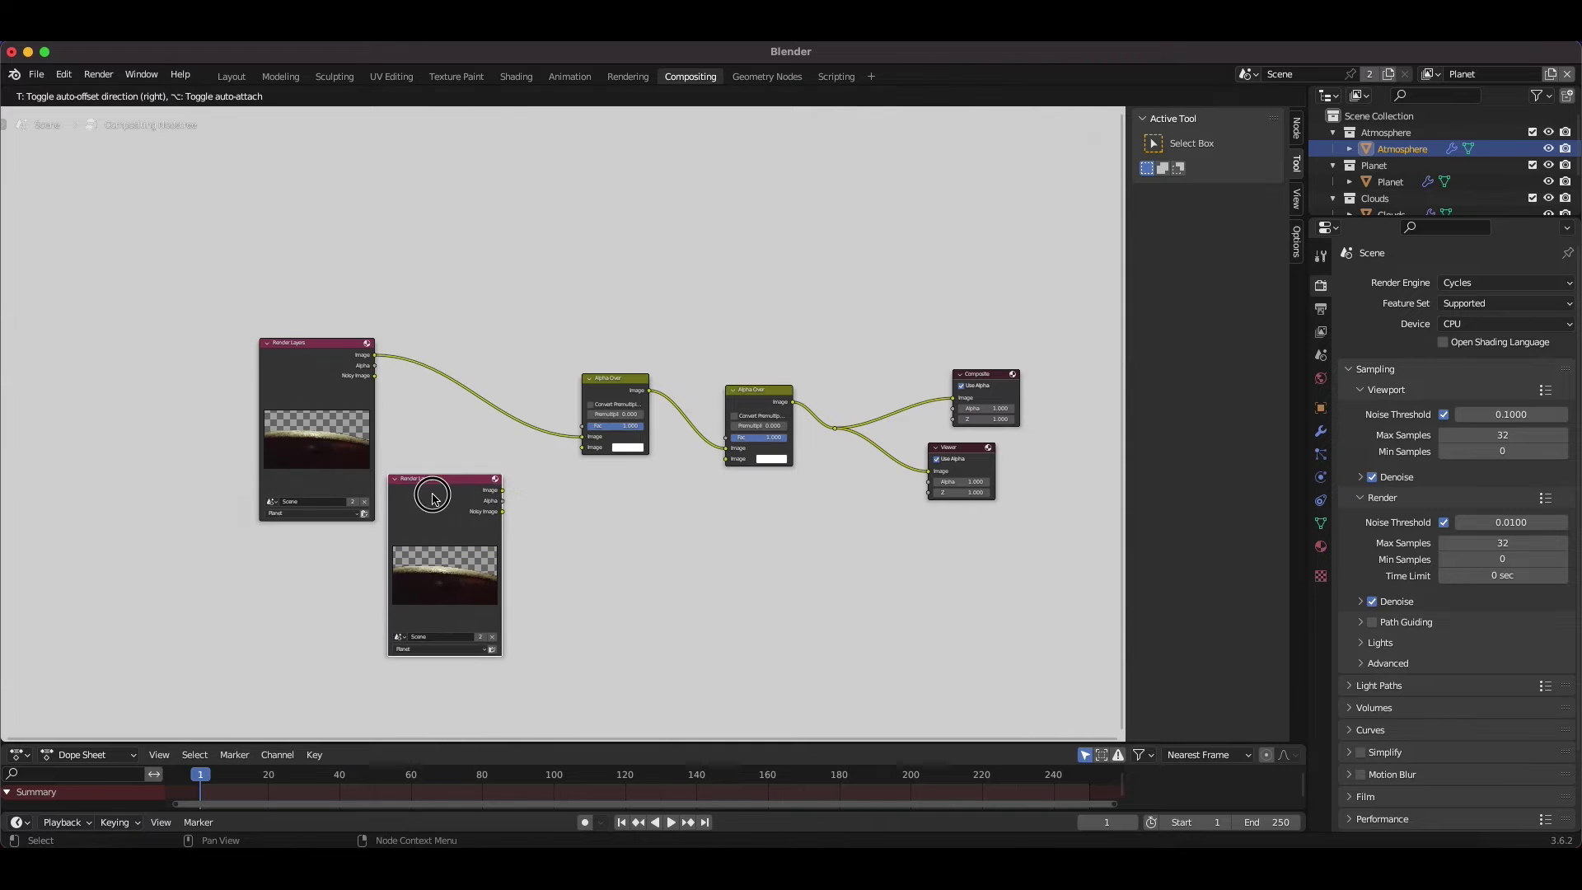
click(431, 650)
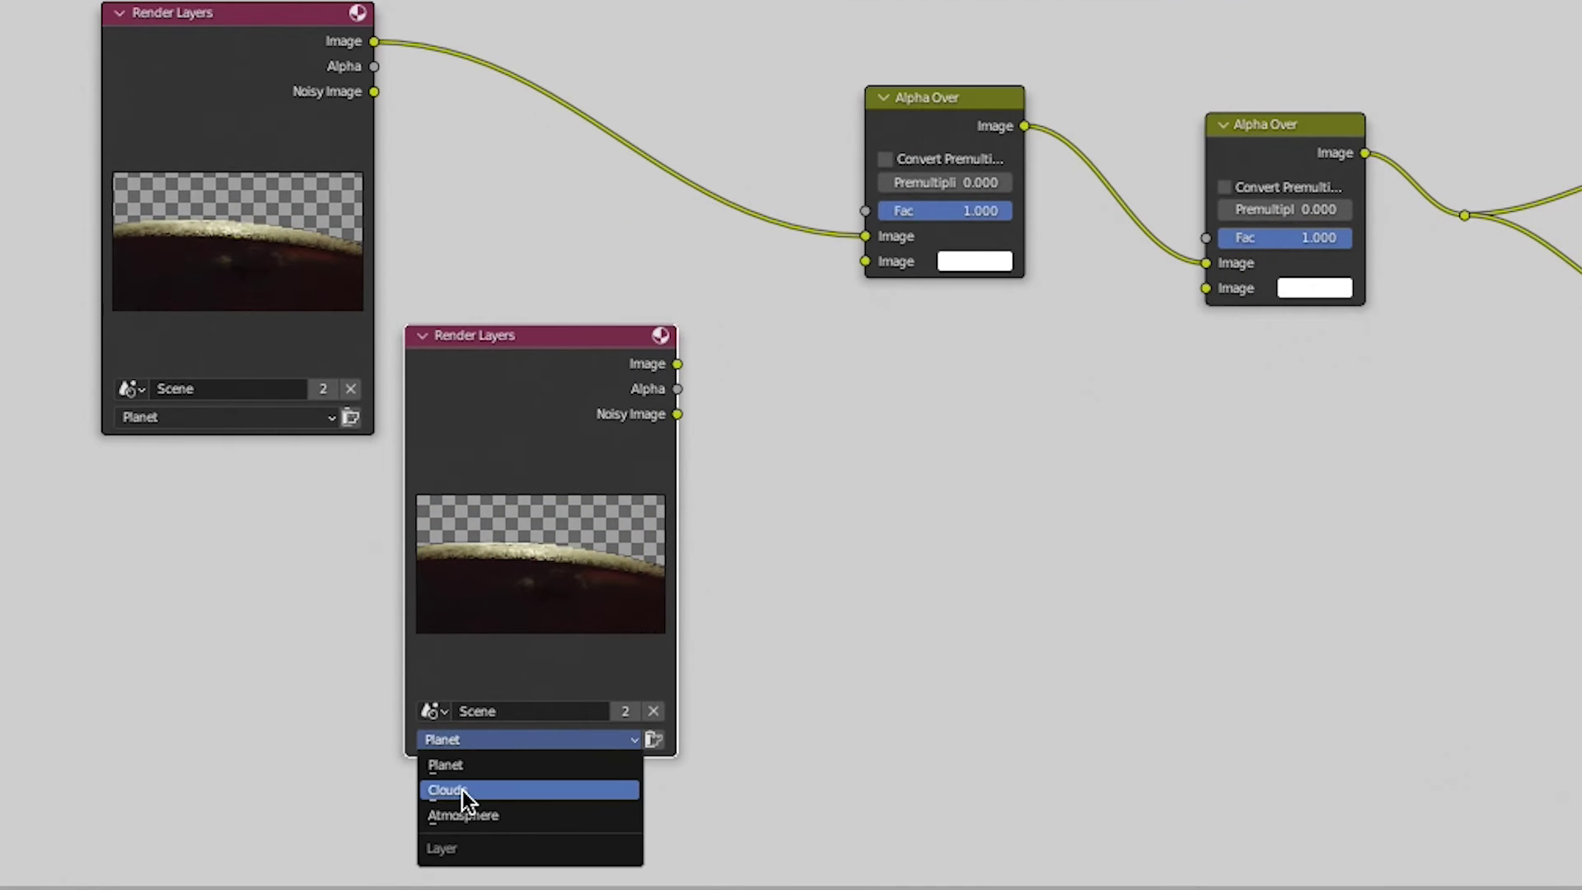
click(463, 791)
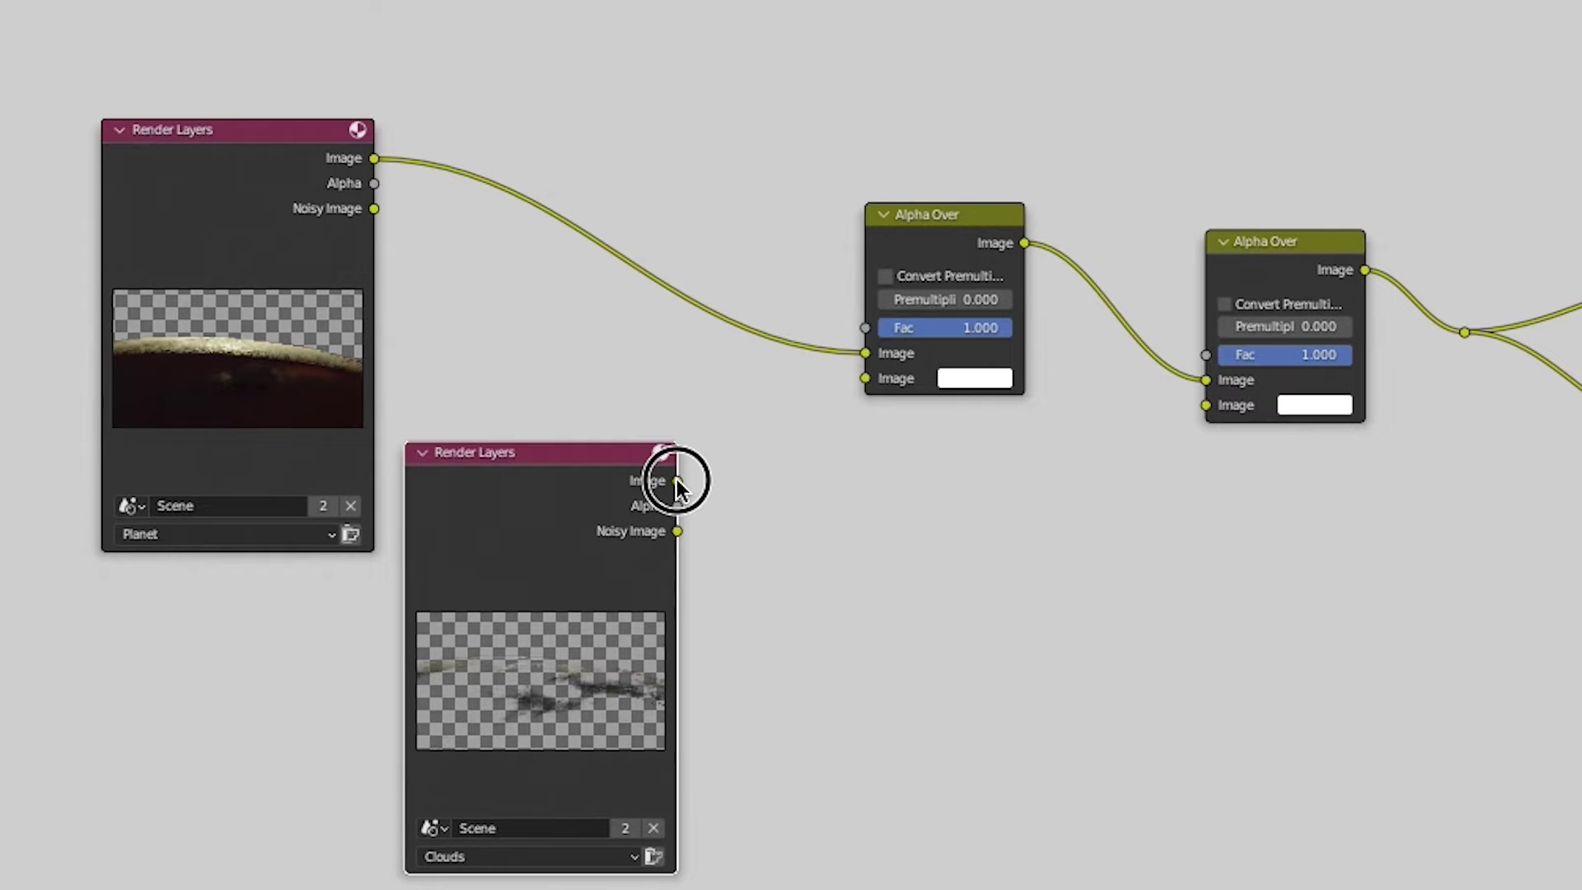
drag(676, 482, 872, 385)
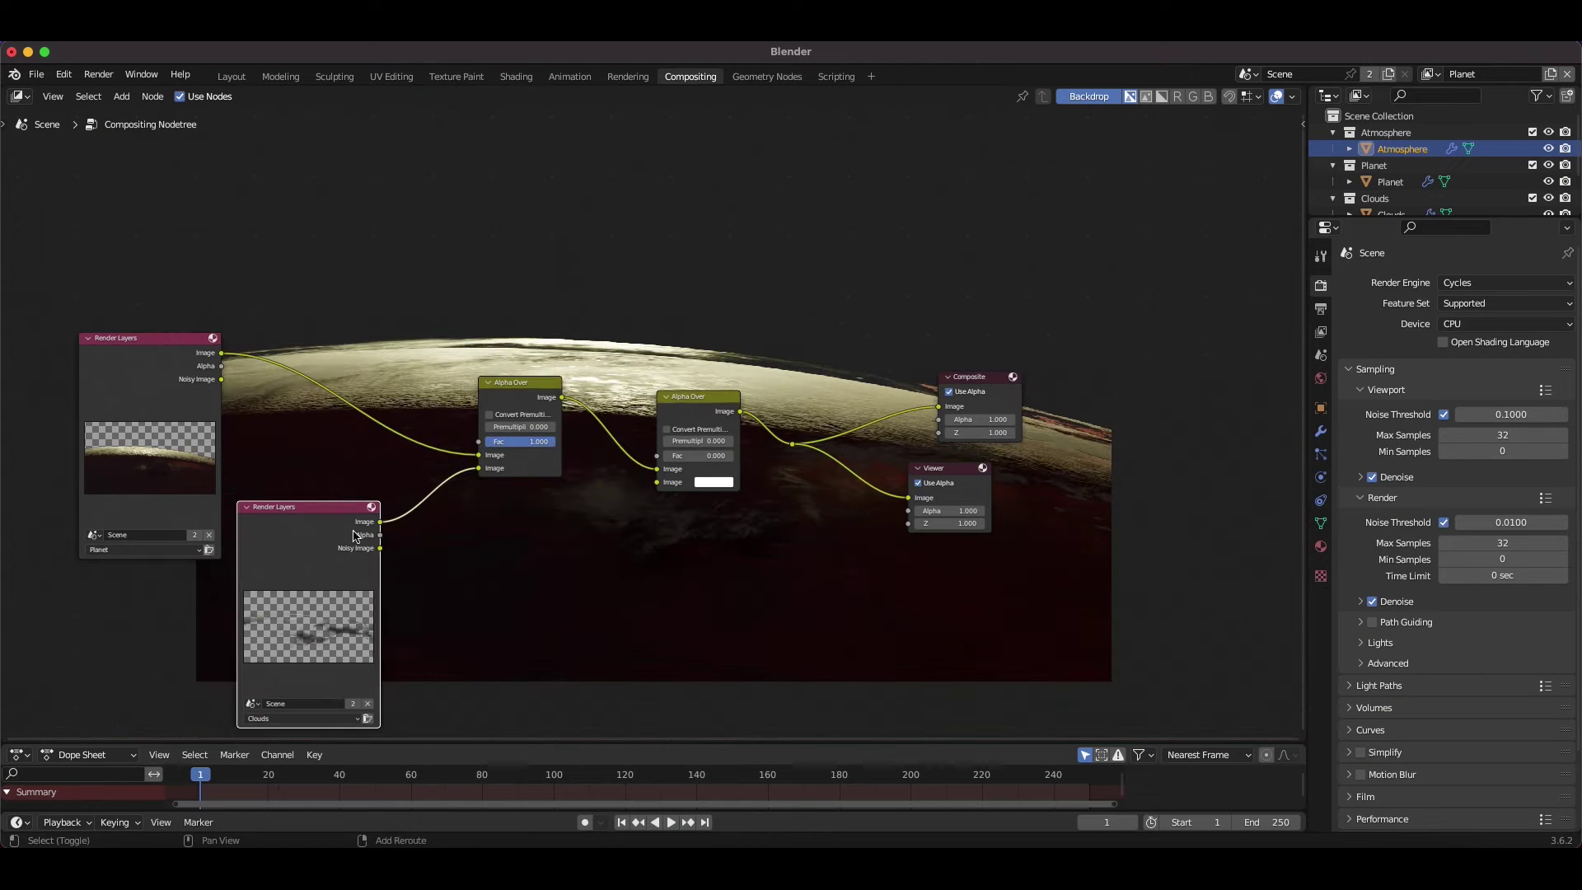
Step: Duplicate the Clouds node, set the copy to Atmosphere, and connect its image to the second Alpha Over's second image input
key(shift+d)
click(565, 547)
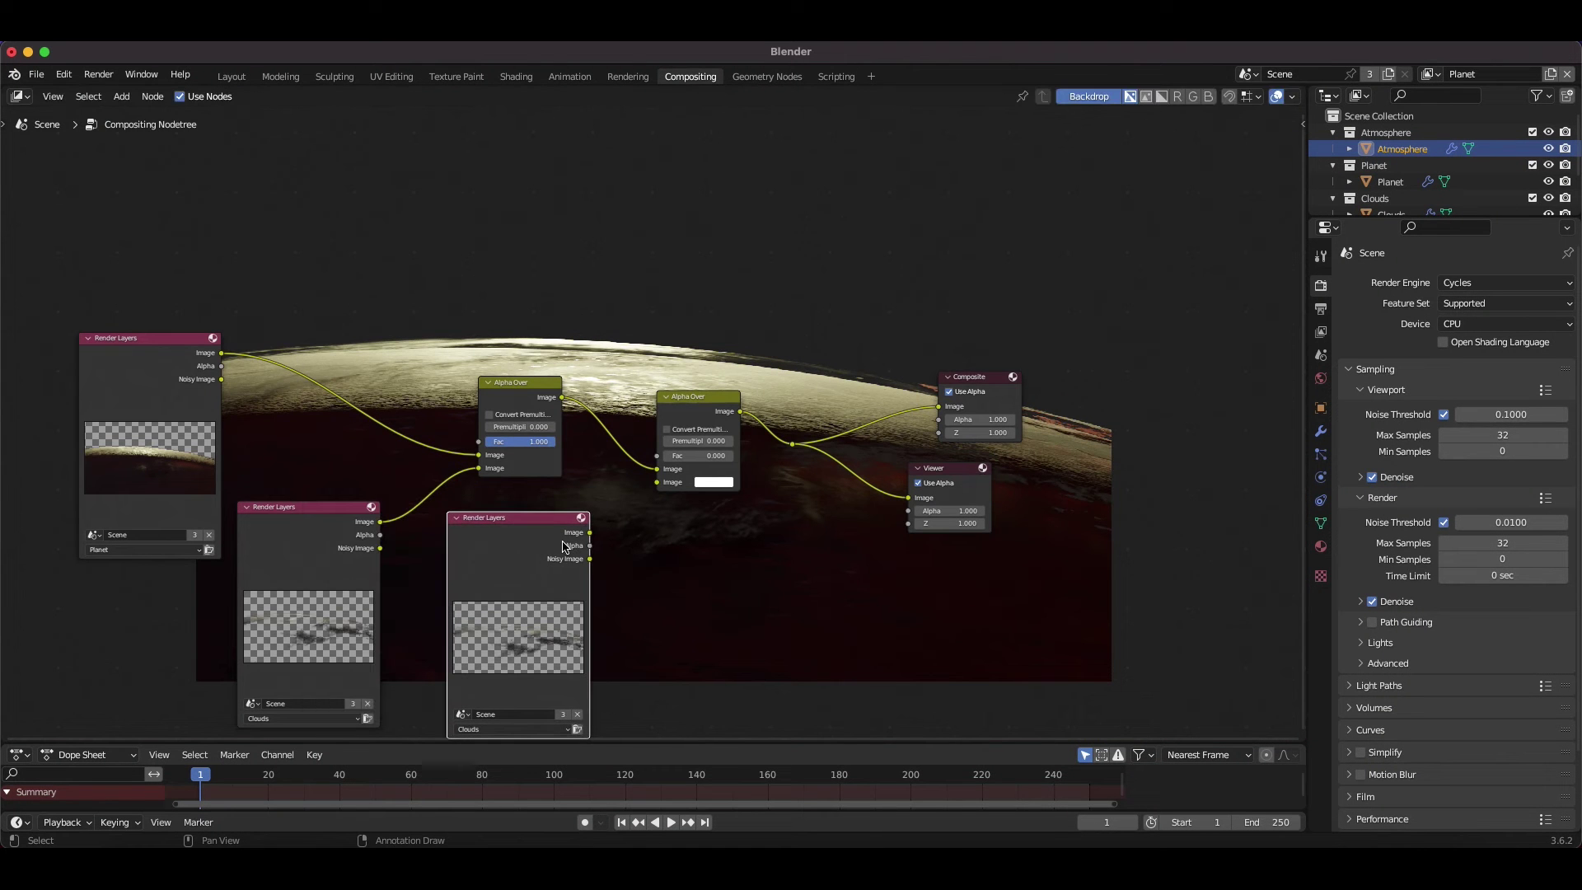
middle_drag(516, 547, 533, 468)
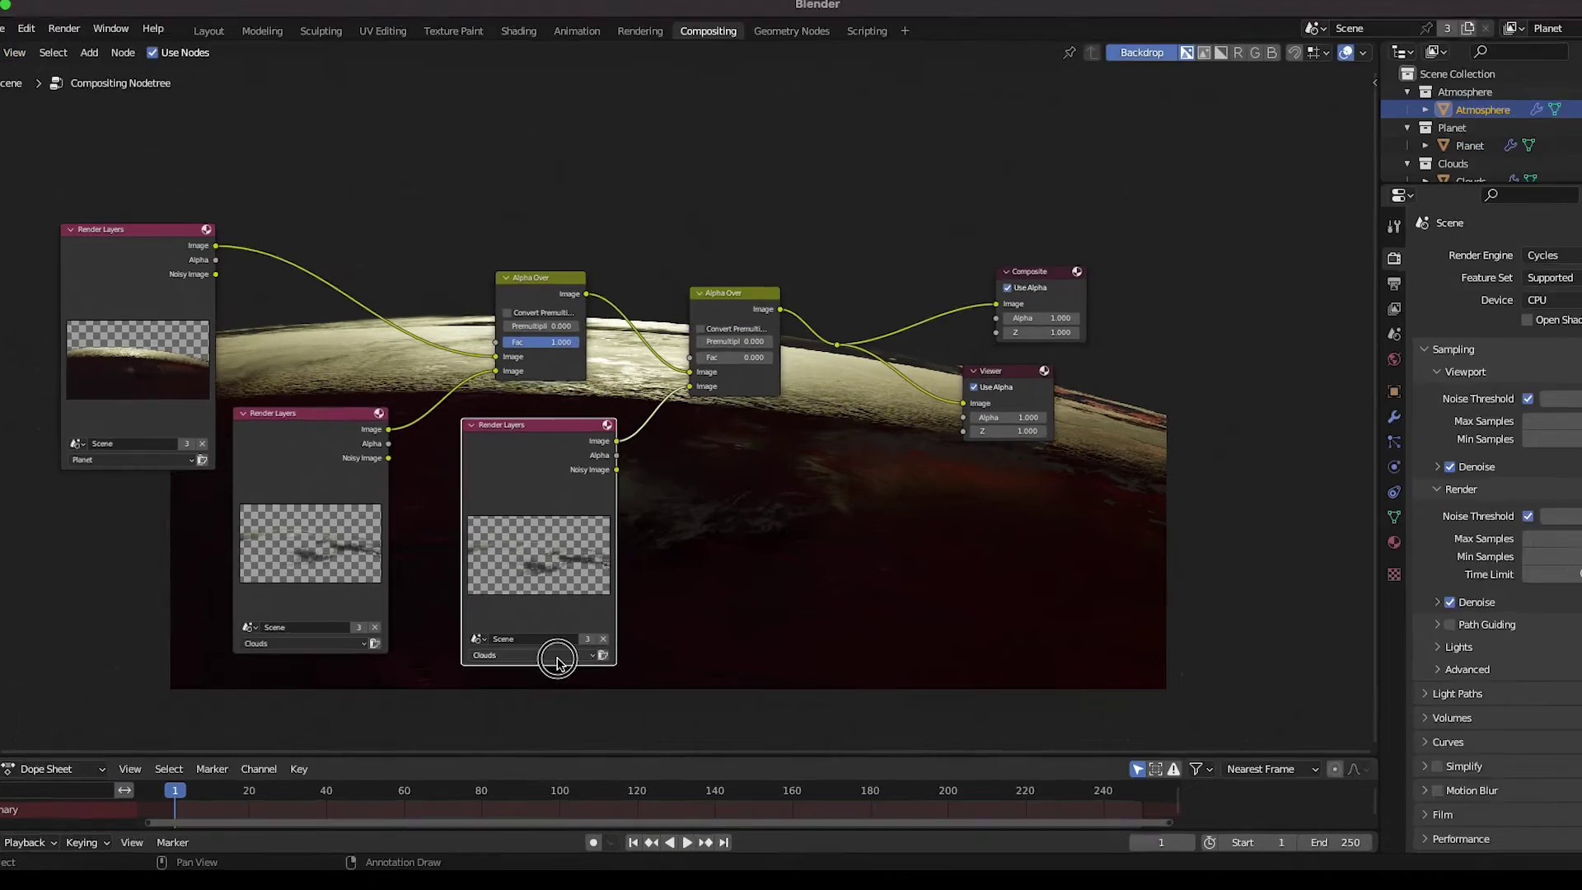
click(548, 650)
click(505, 691)
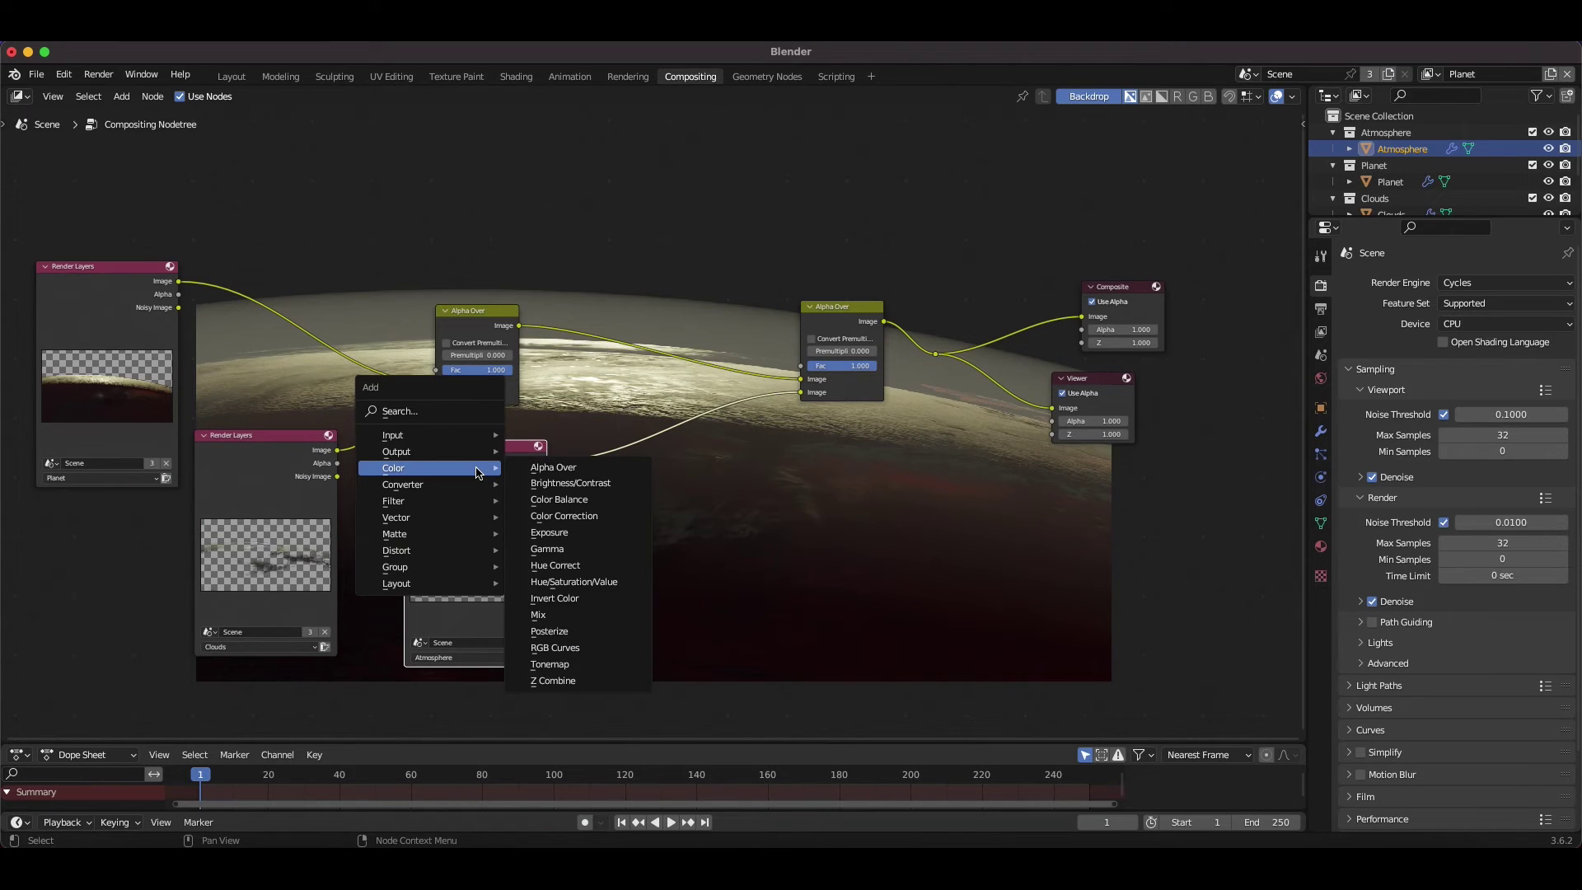
Step: Insert a Gaussian Blur node after the Atmosphere layer, with Bokeh enabled and X and Y set to 200
mouse_move(403, 503)
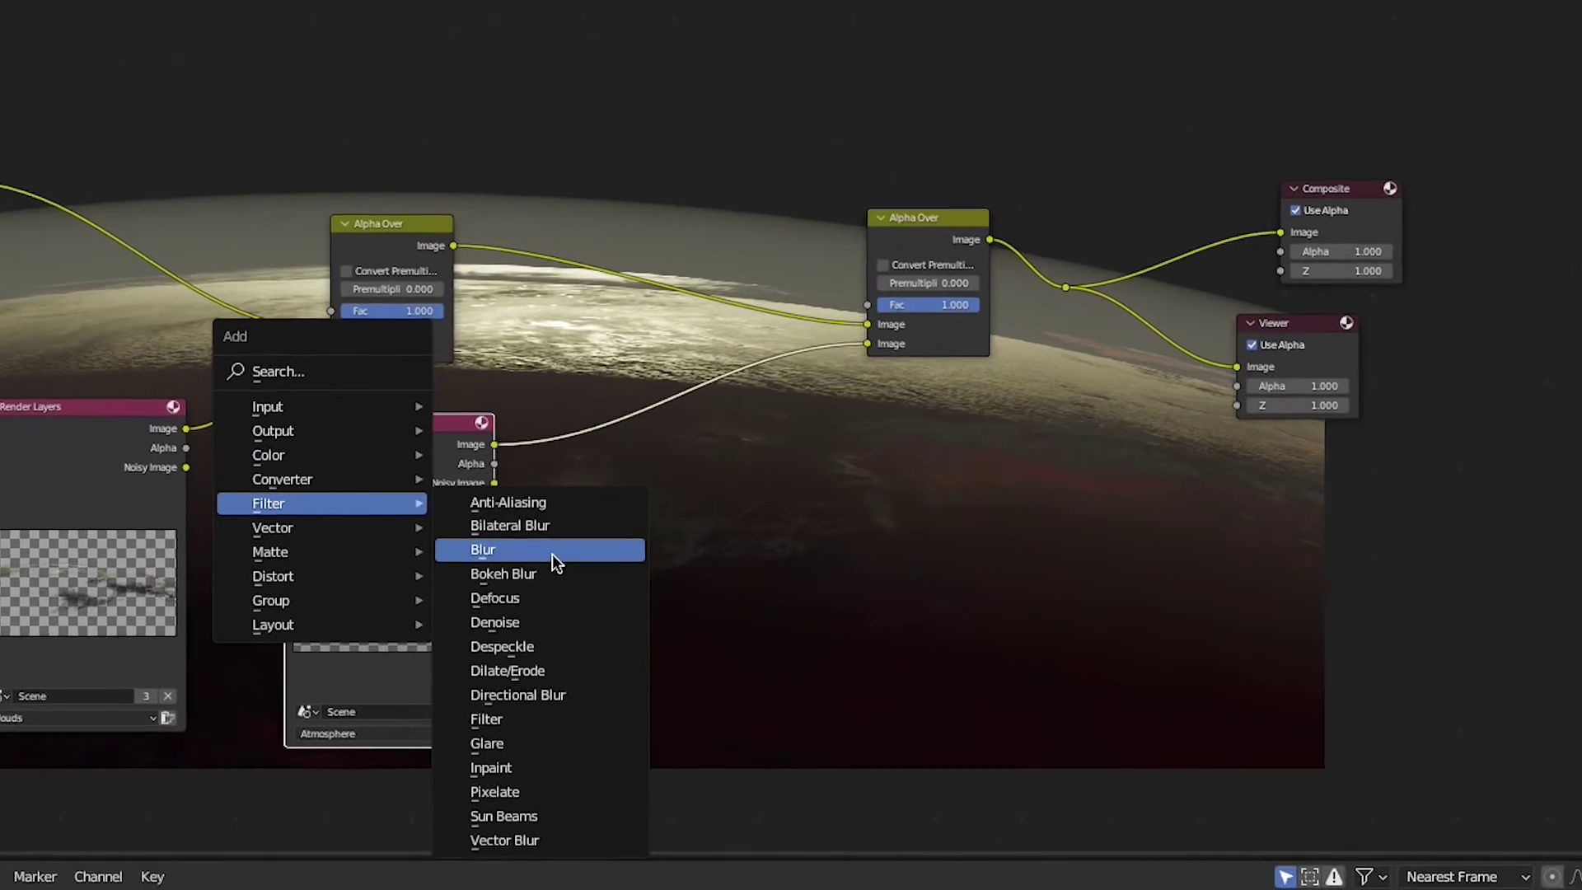
click(441, 562)
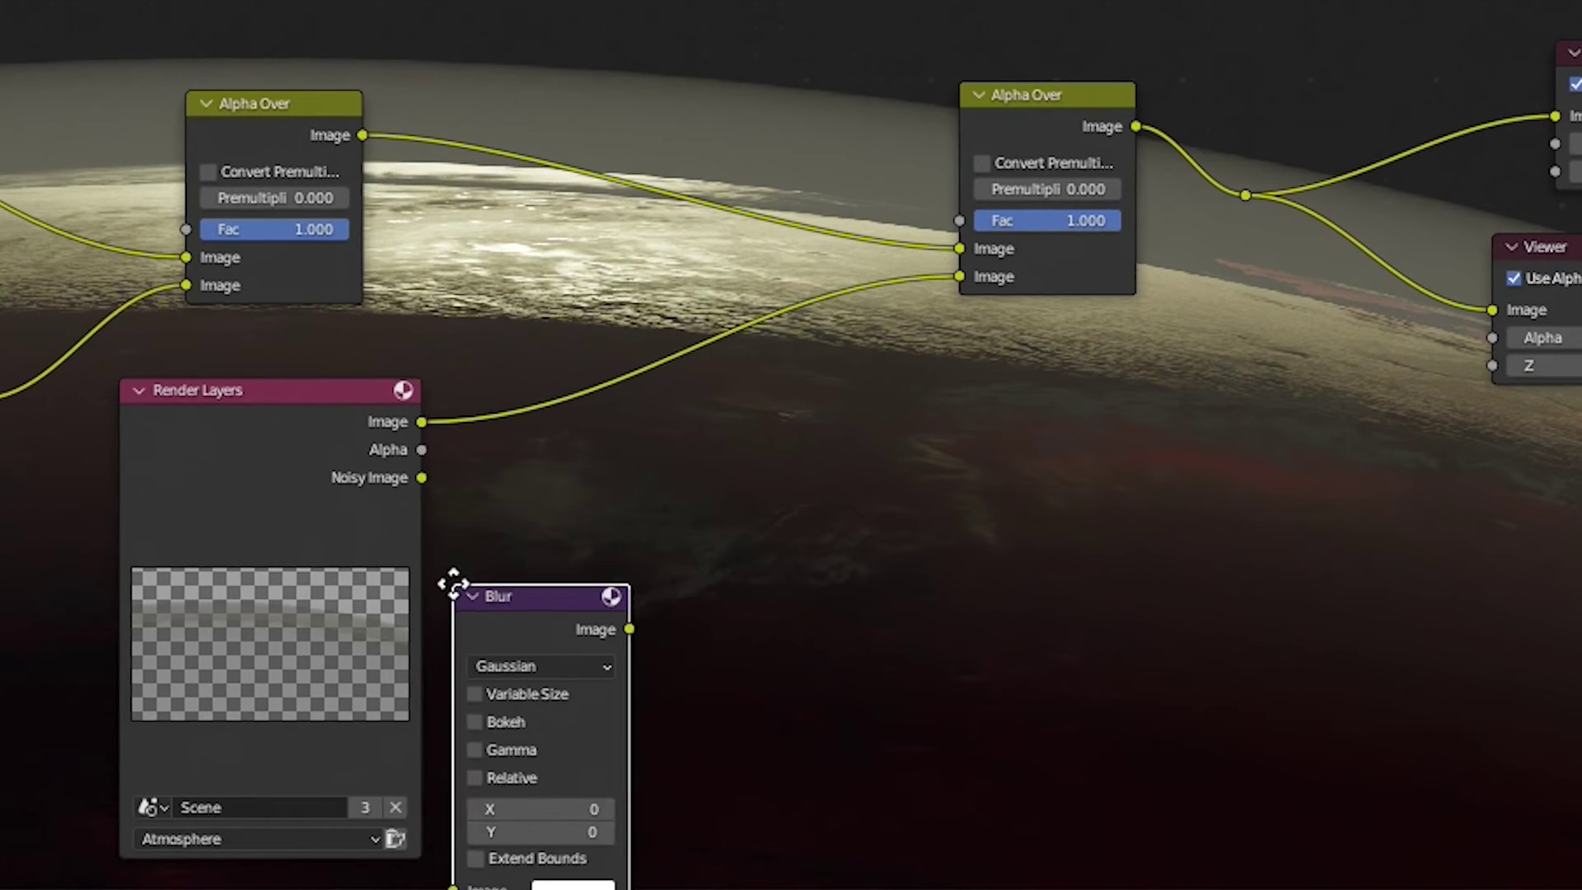
click(542, 348)
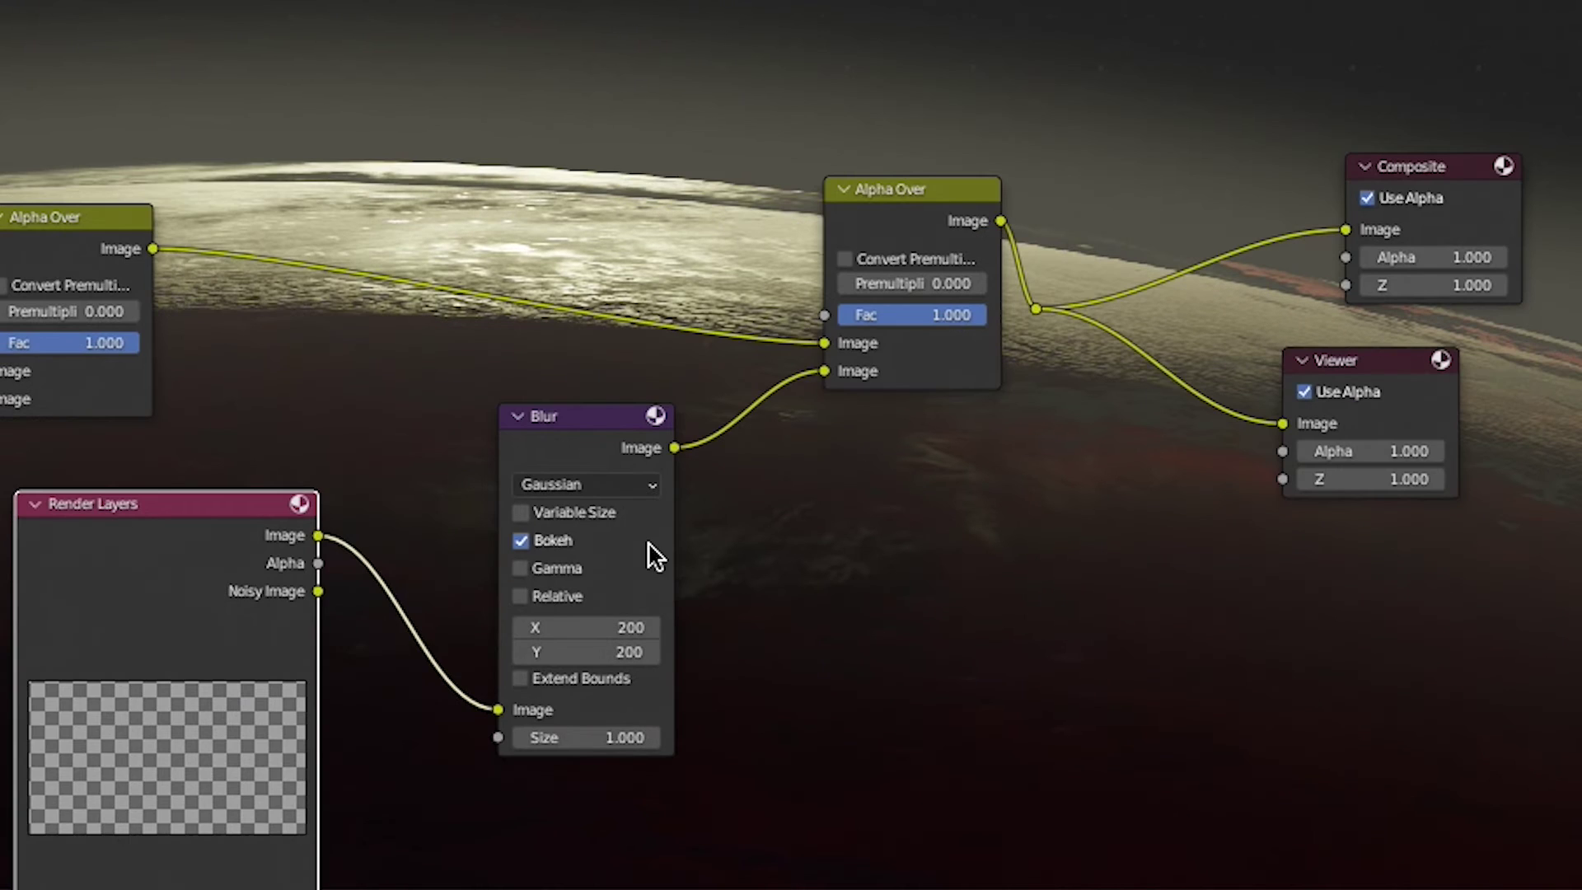
Step: Insert an RGB Curves node after the Blur and raise the blue channel's midpoint to about 0.42, 0.55
key(shift+a)
mouse_move(653, 332)
click(805, 709)
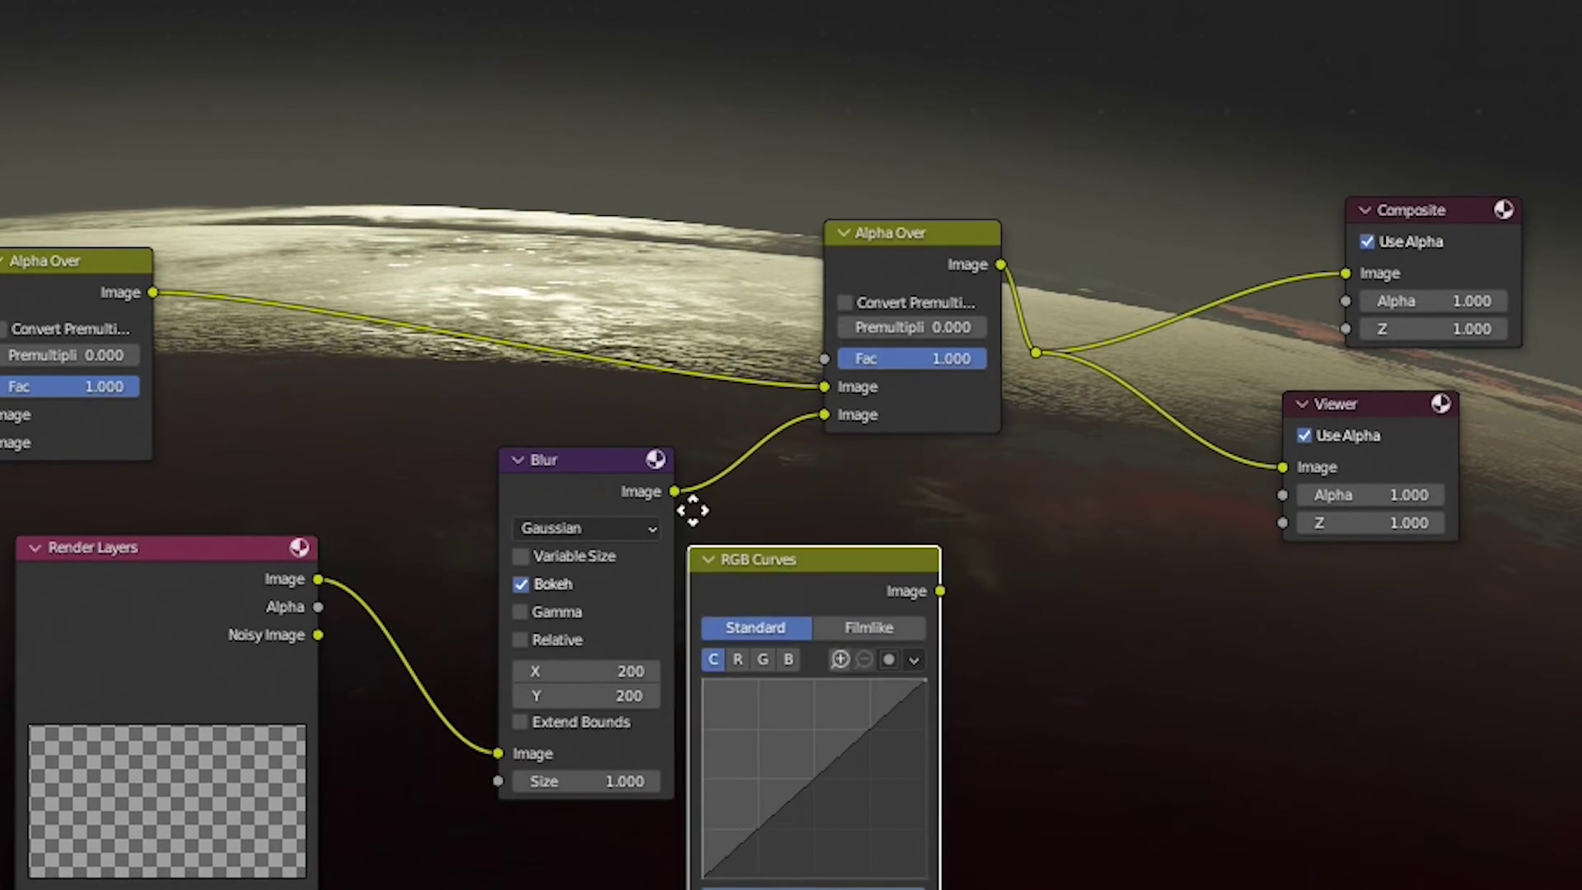
click(778, 415)
click(870, 567)
drag(911, 672, 904, 675)
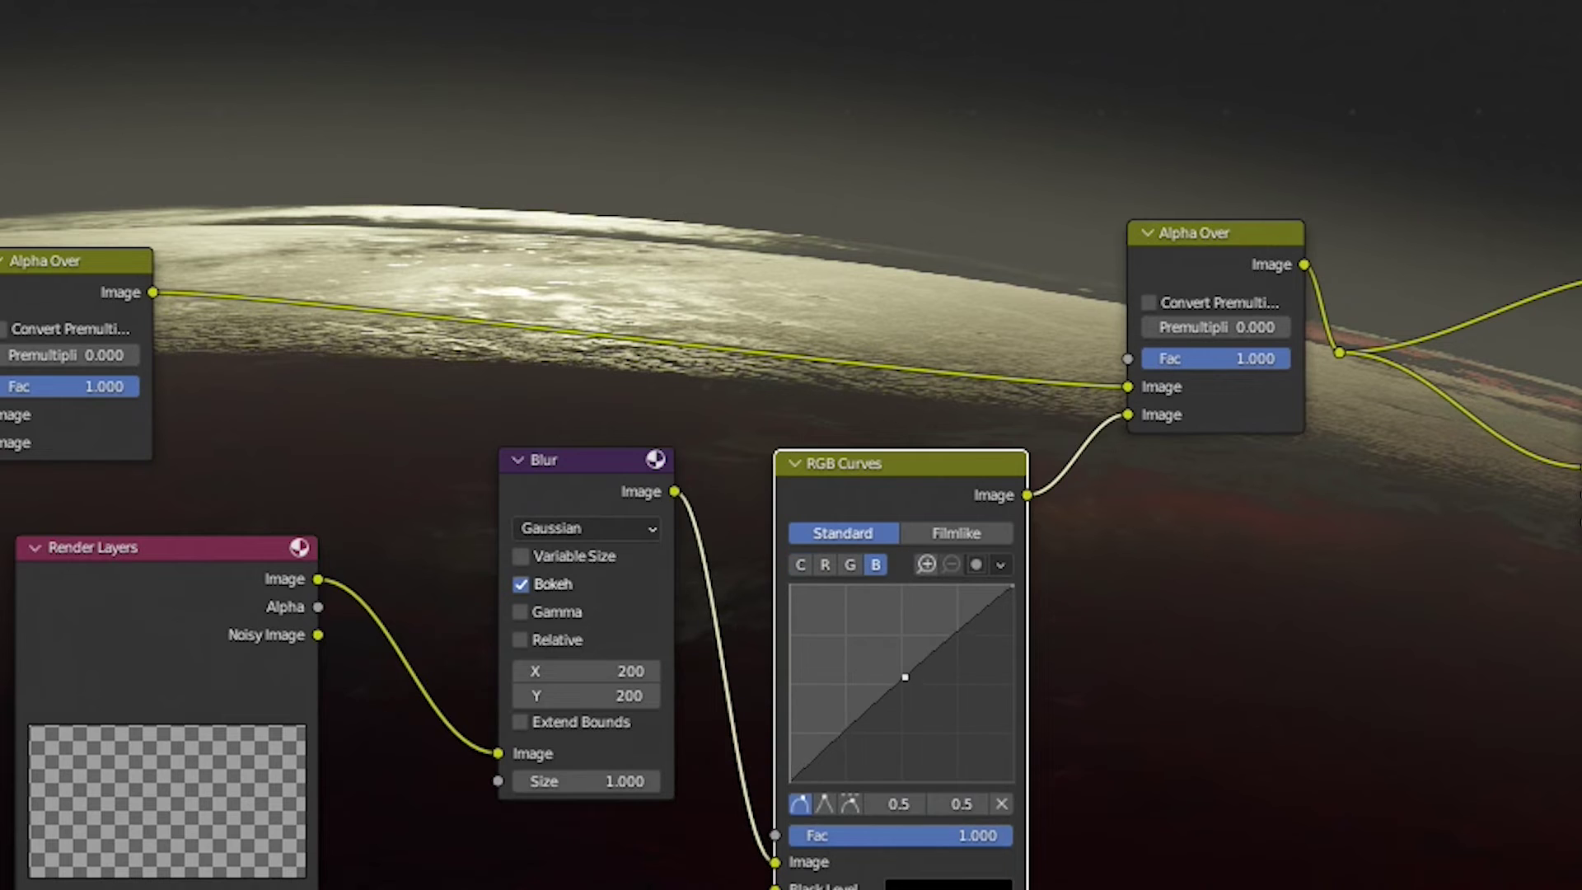
drag(904, 675, 885, 671)
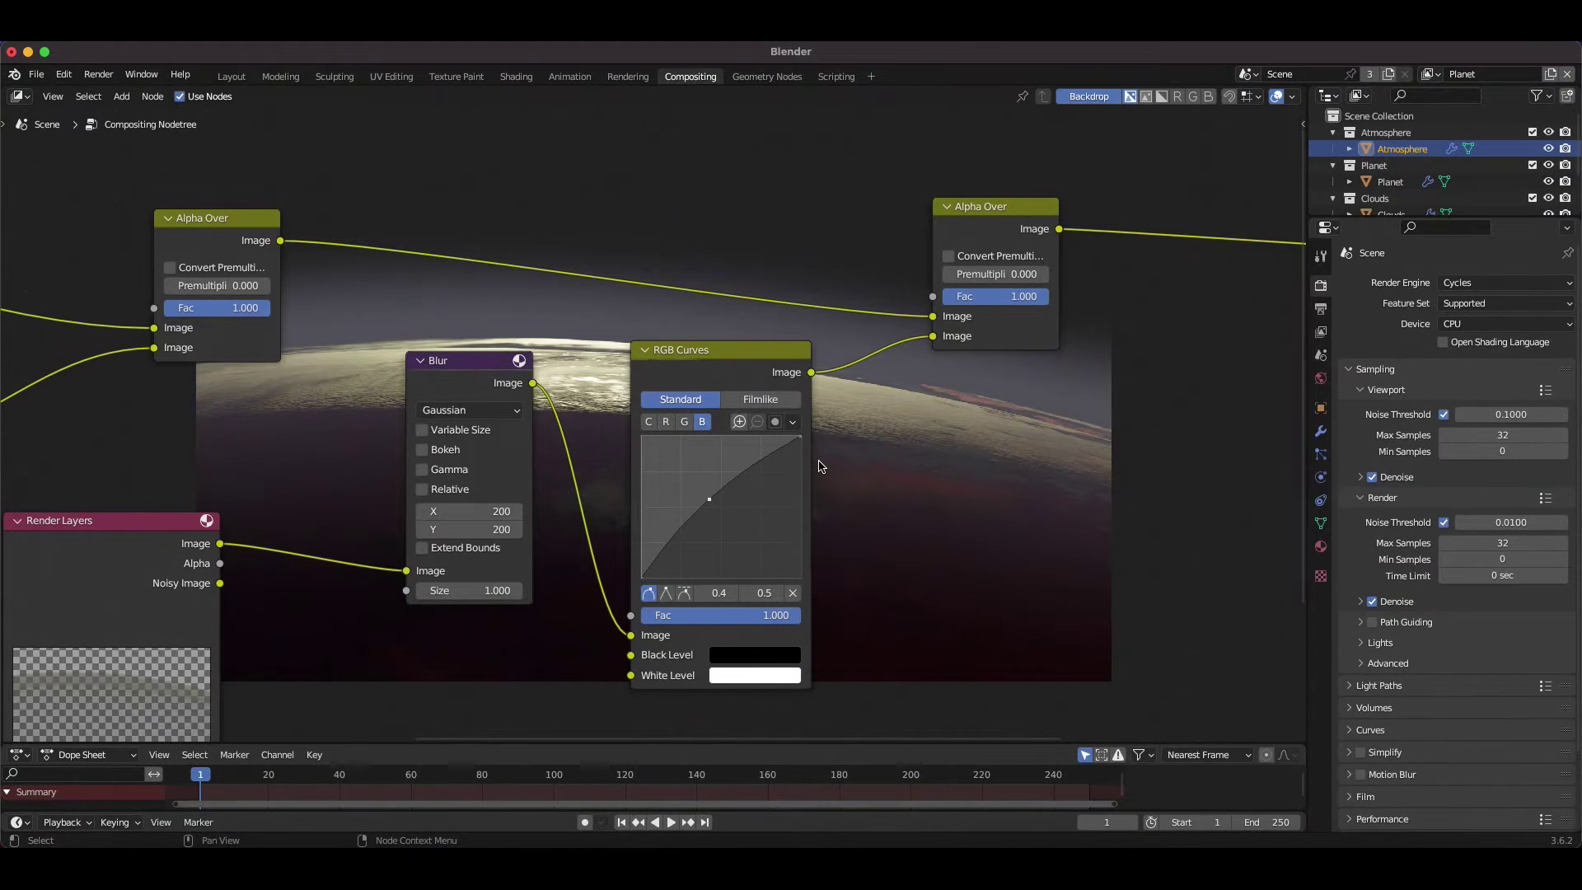
Step: Insert a Blur node with X and Y set to 2 between the Clouds layer and the first Alpha Over
scroll(818, 467, up, 9)
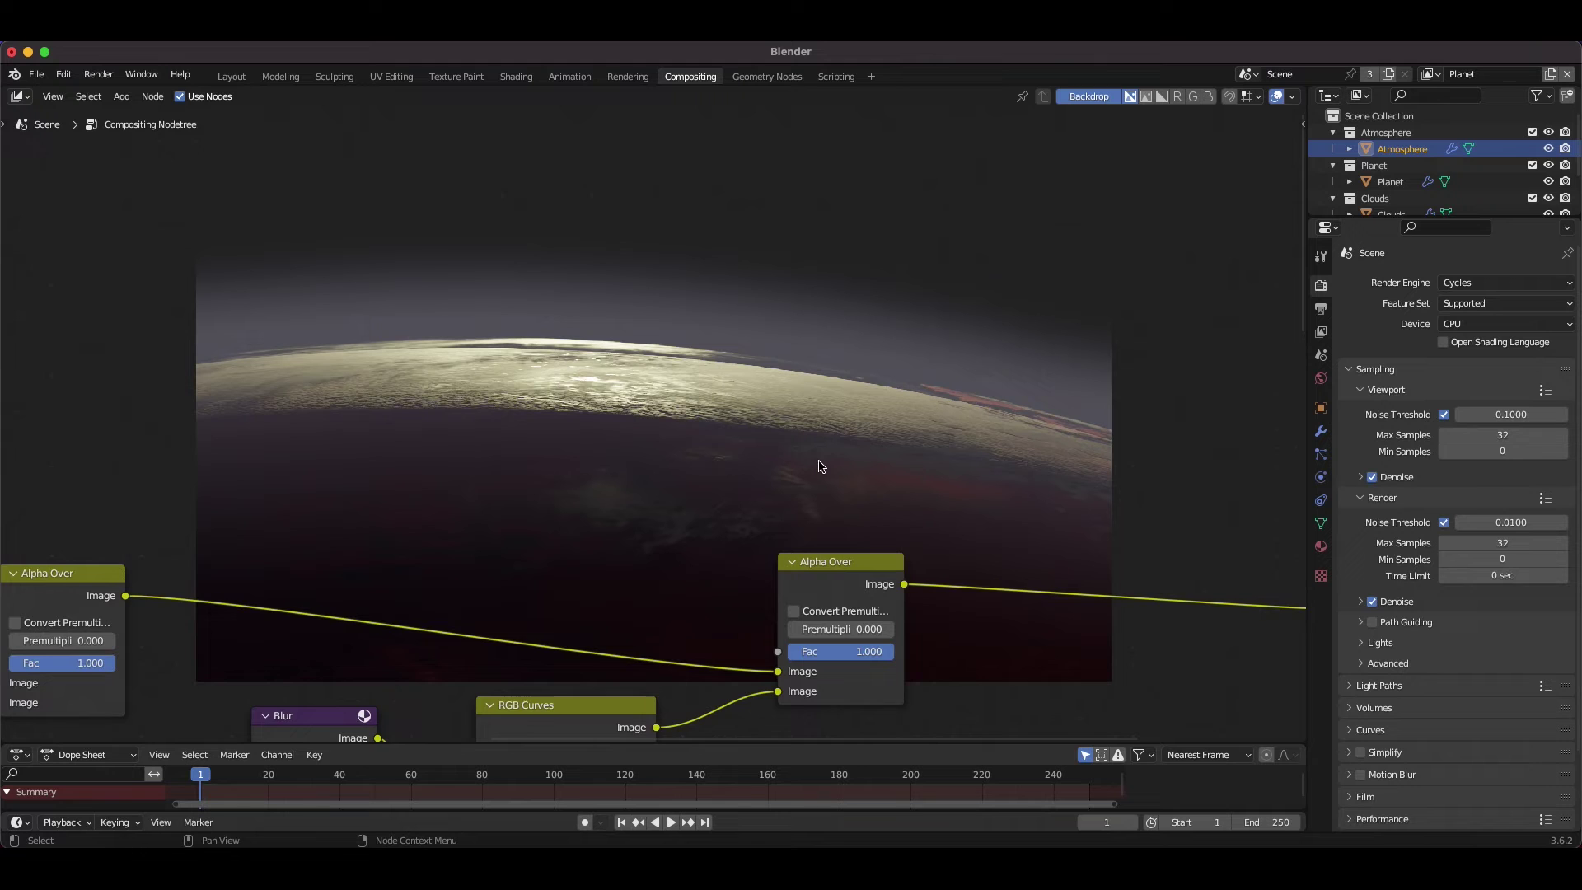
scroll(822, 466, up, 5)
ctrl+scroll(482, 555, down, 4)
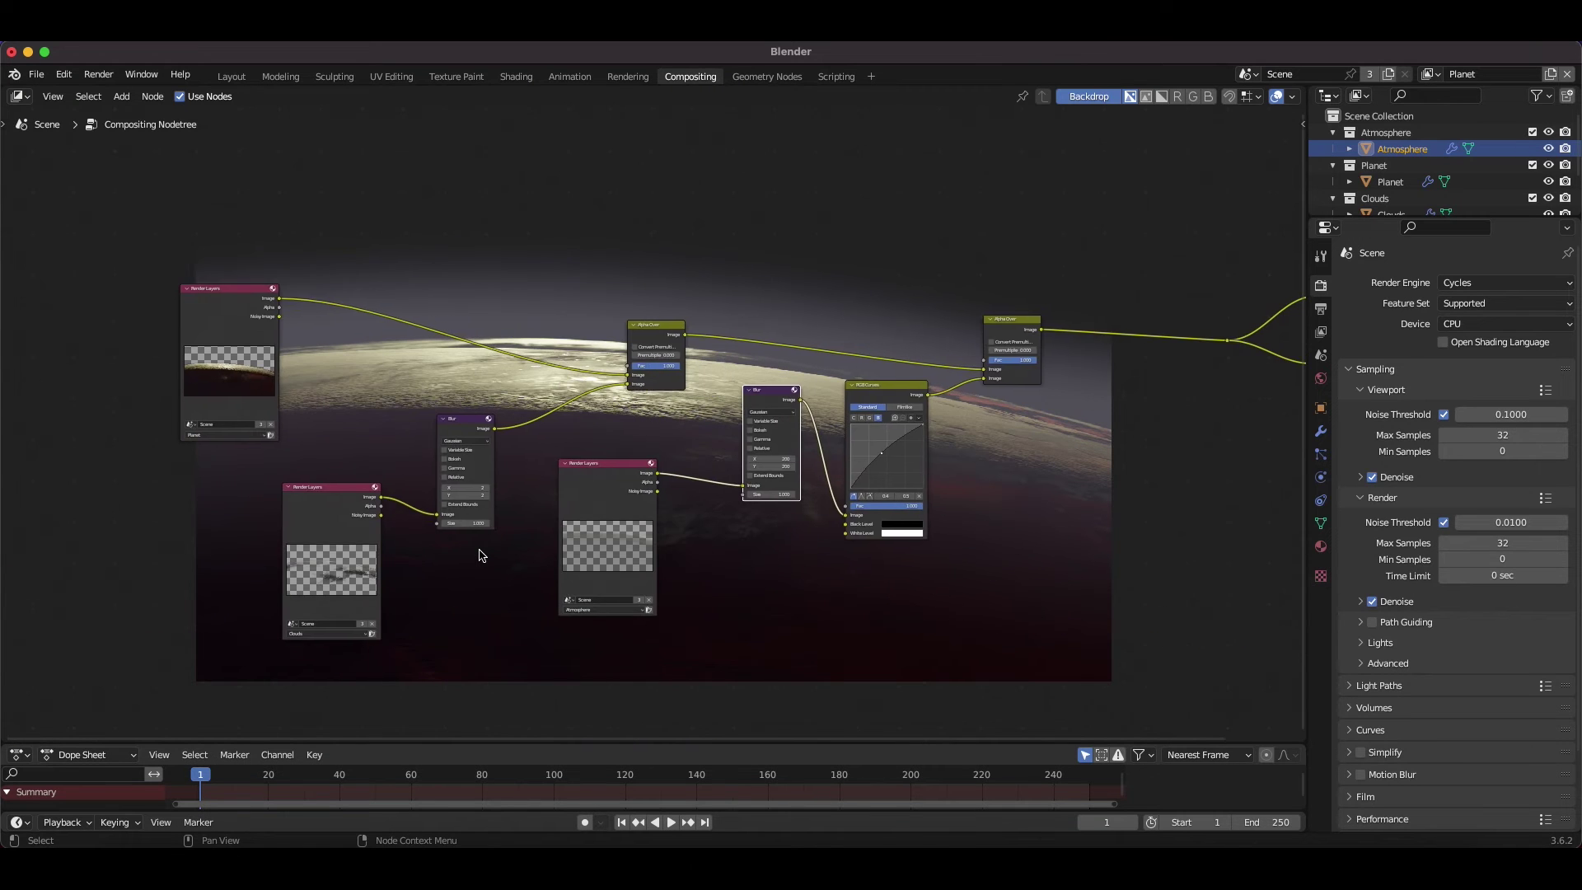
Step: Insert a Streaks Glare node between the last Alpha Over and the output nodes
scroll(482, 555, right, 14)
ctrl+scroll(482, 556, up, 2)
key(shift+a)
mouse_move(541, 514)
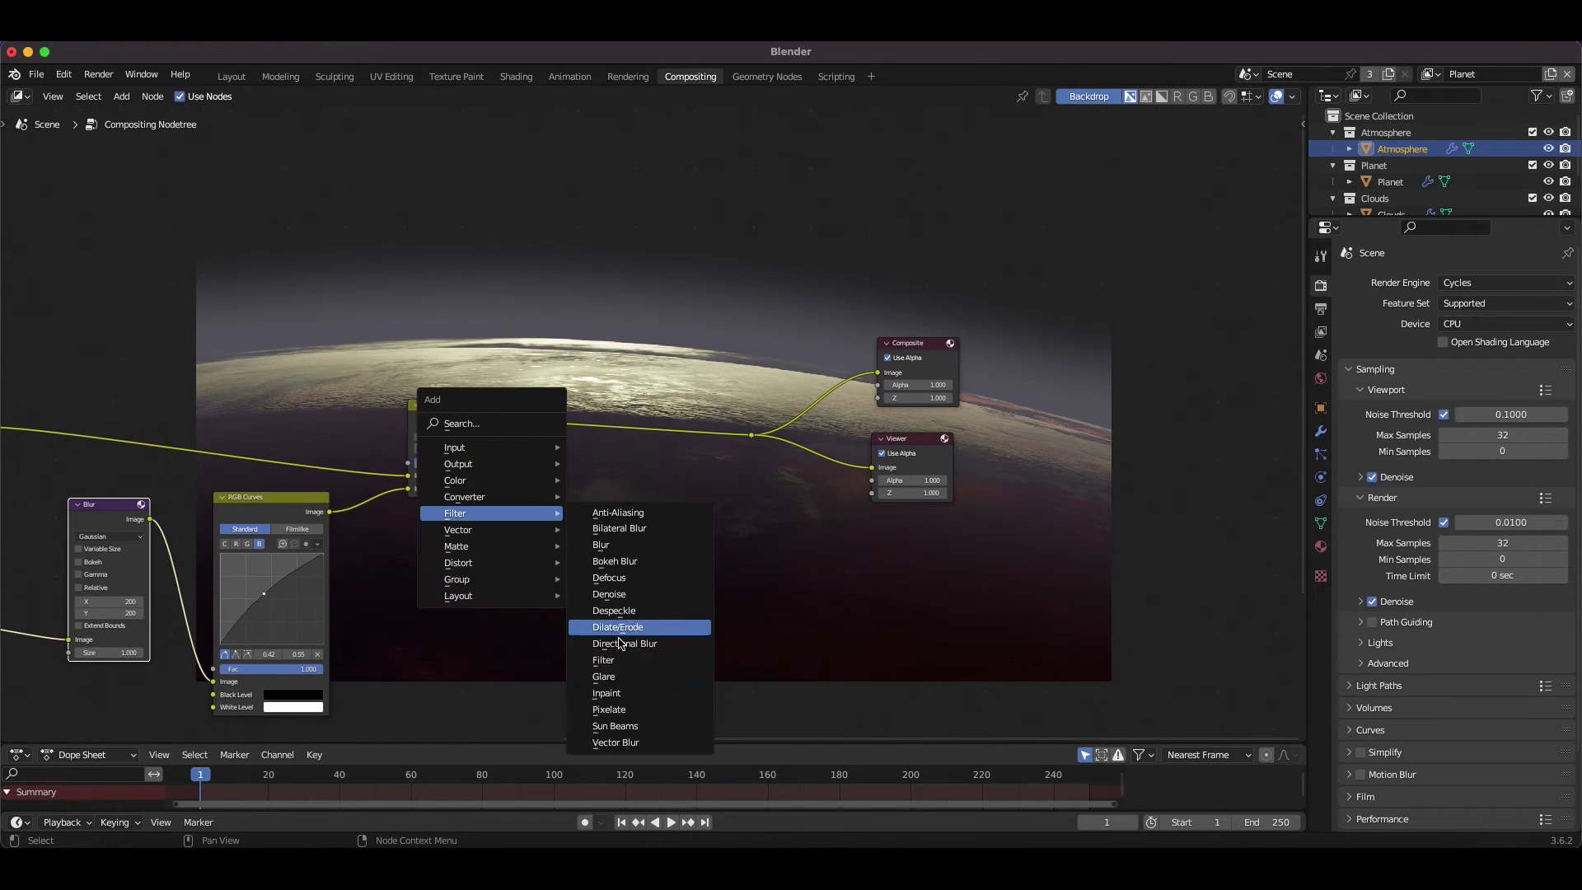
click(611, 682)
click(539, 416)
ctrl+scroll(577, 462, up, 4)
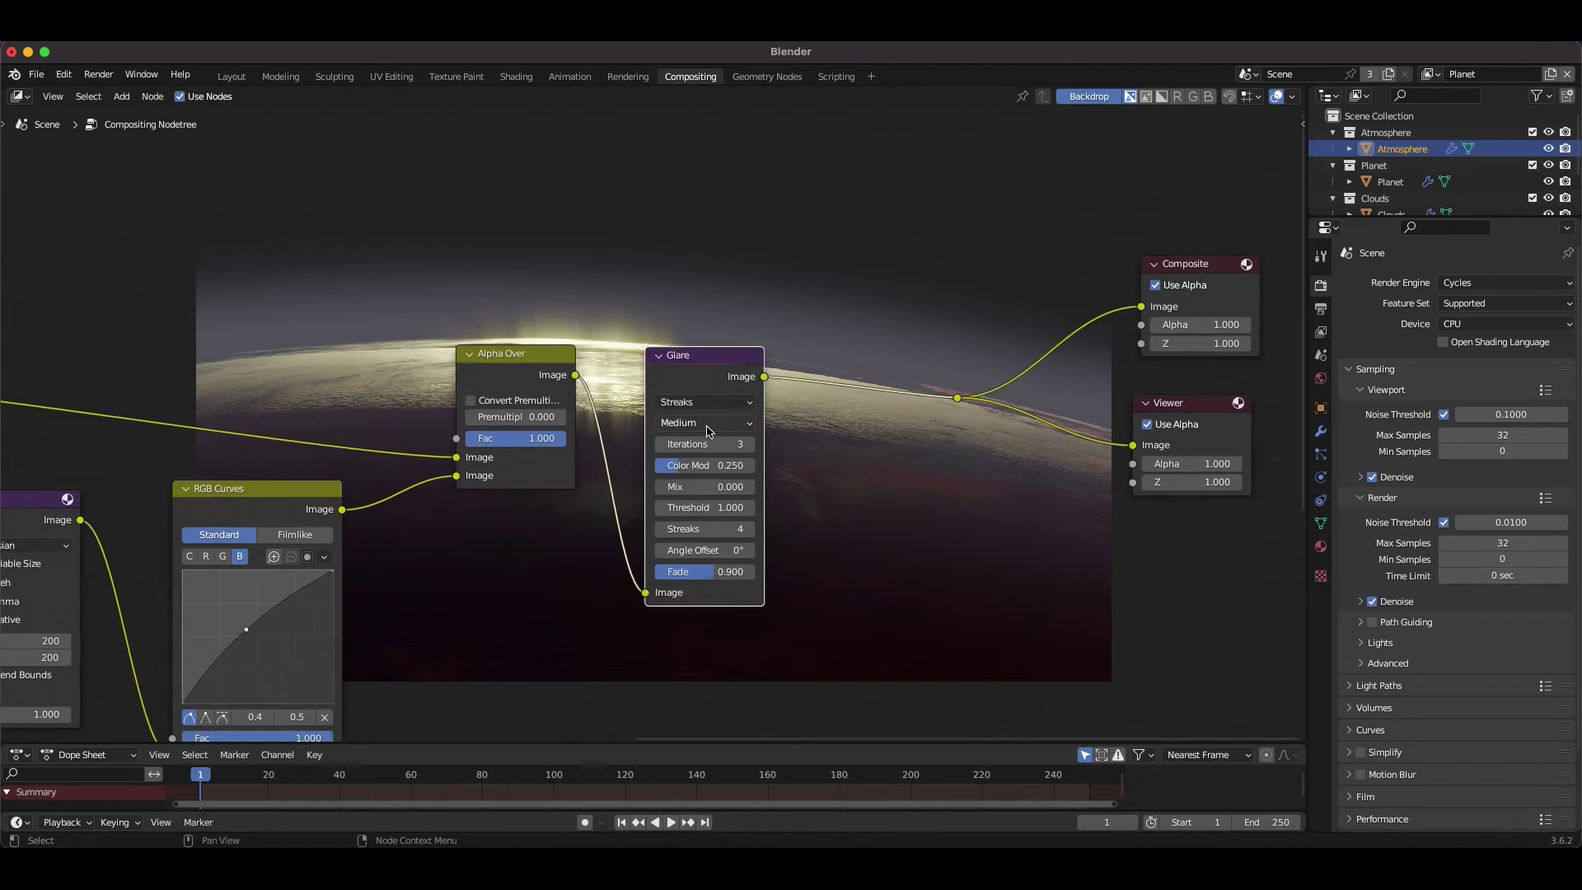
Step: Set the Streaks Glare threshold to 0.2 and chain a duplicate after it as Fog Glow with threshold 0.4
scroll(709, 430, up, 5)
key(shift+d)
click(746, 520)
click(748, 517)
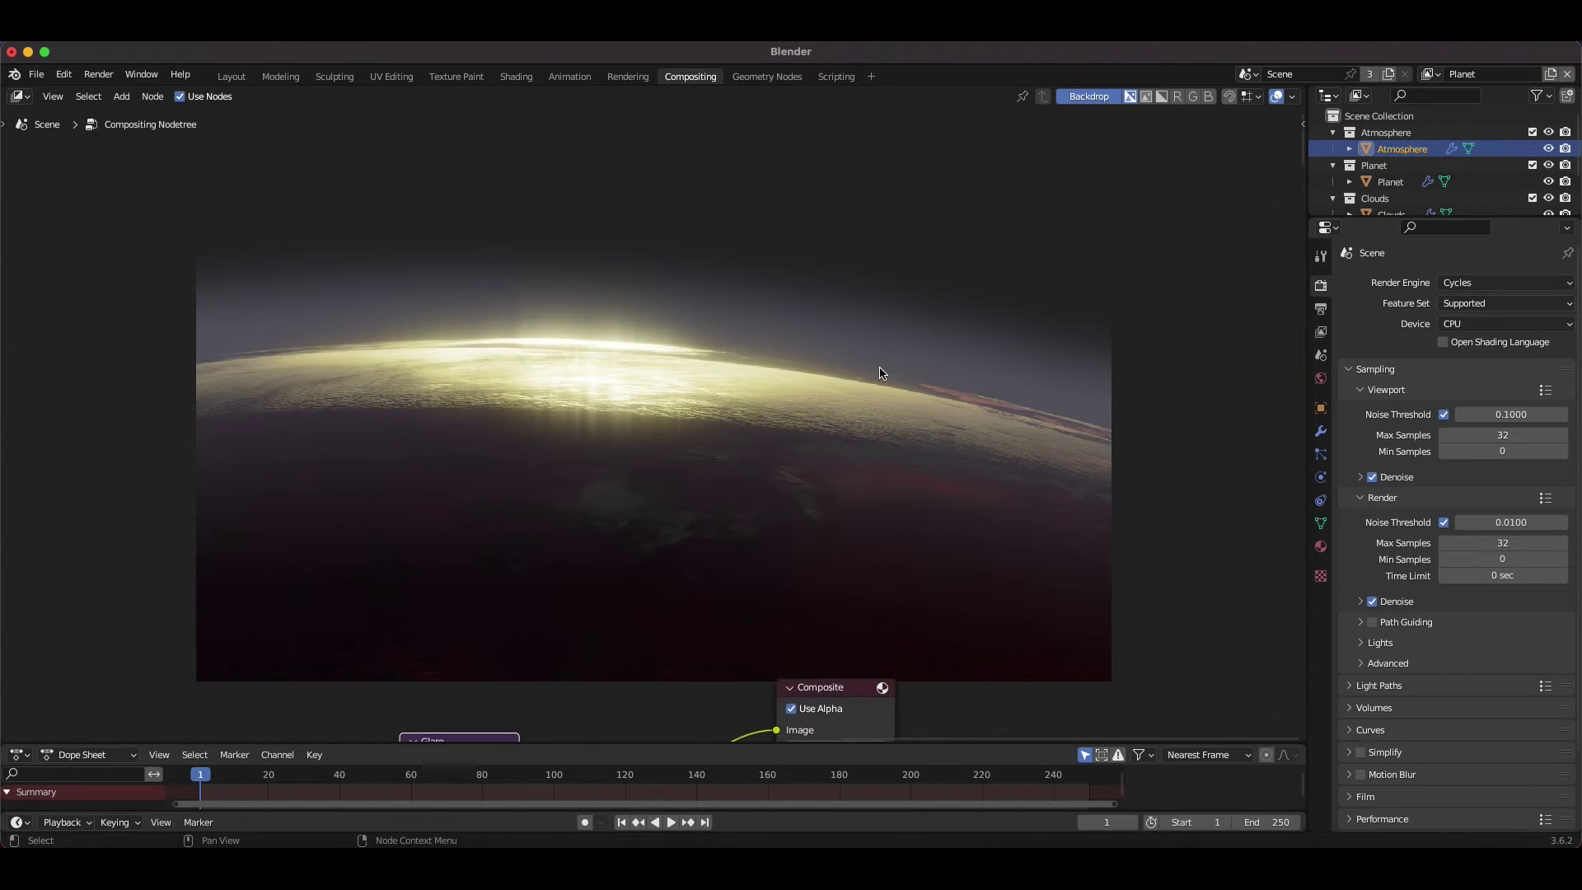
click(589, 502)
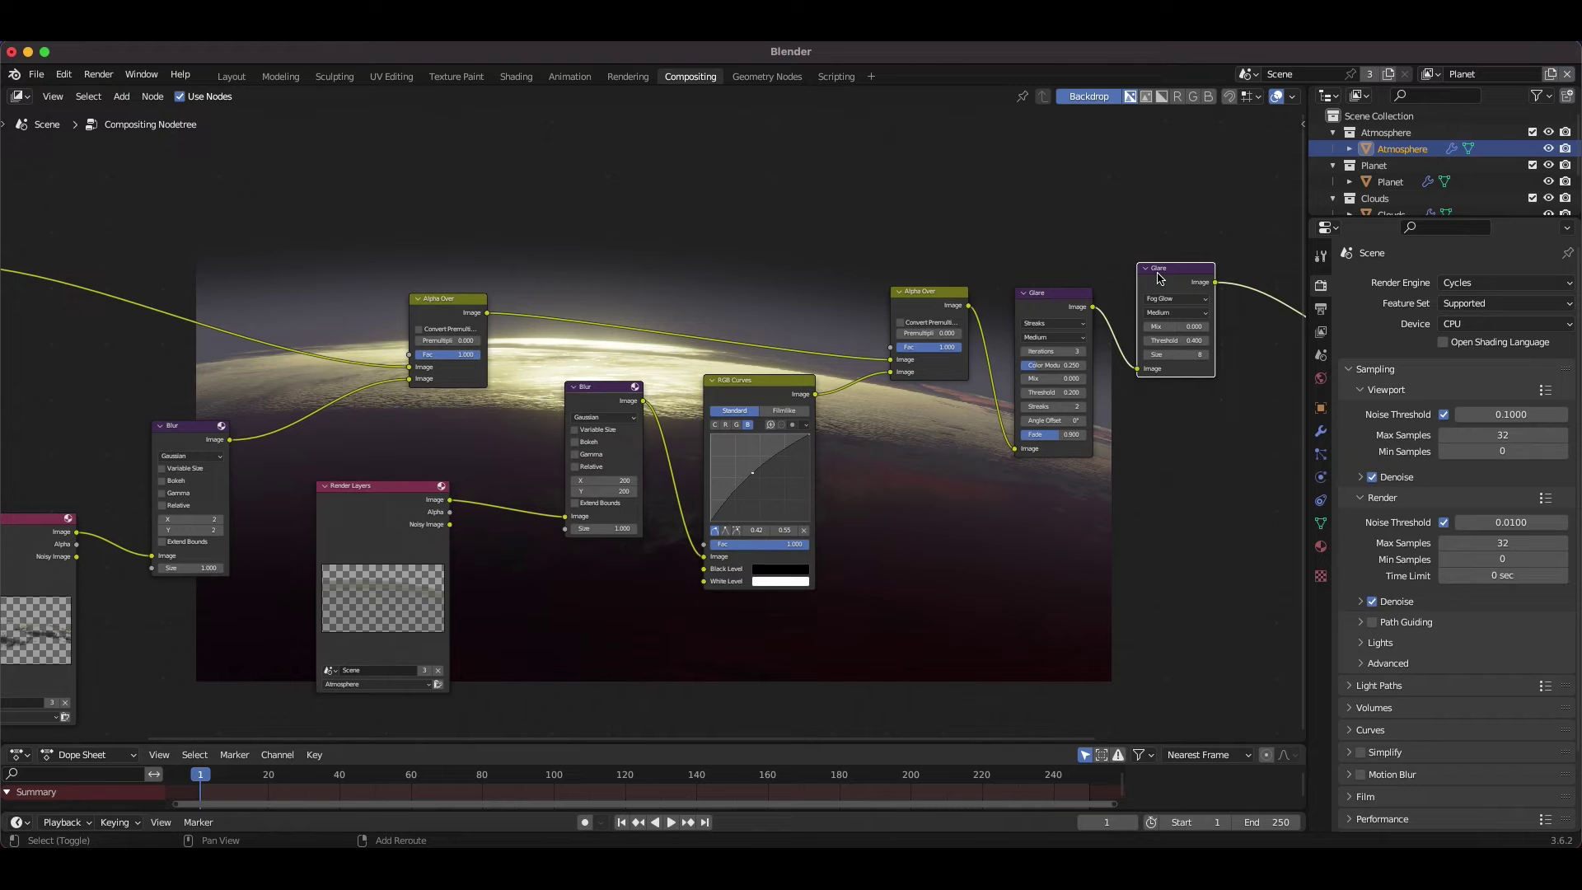
Step: Duplicate the Fog Glow Glare node and insert the copy between the atmosphere's RGB Curves and the last Alpha Over
key(shift+d)
click(842, 388)
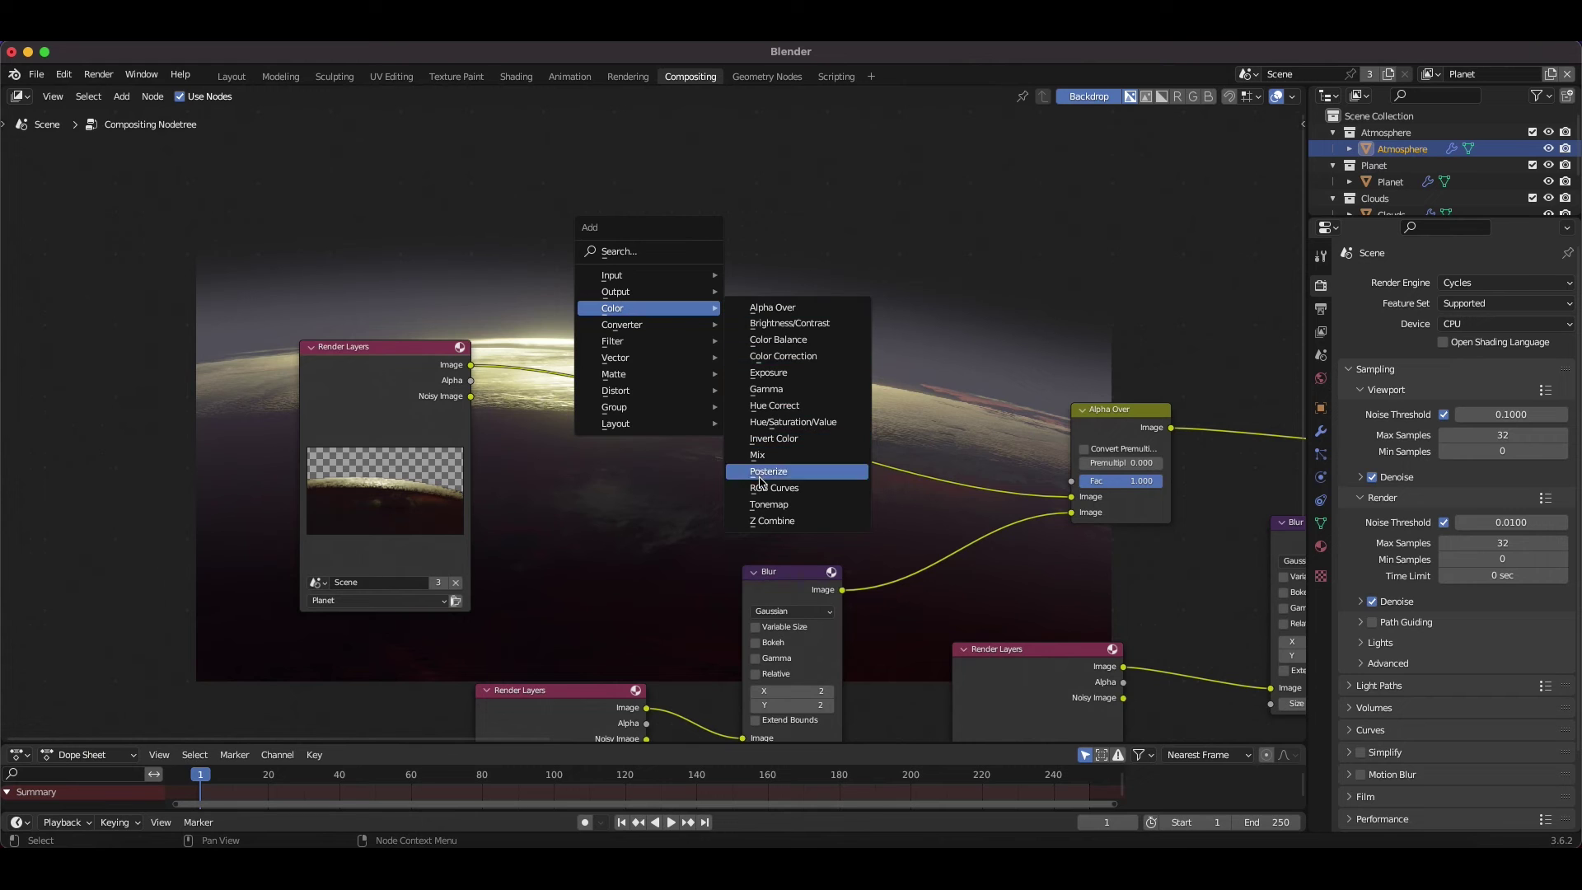
Step: Insert an RGB Curves node after the Planet render layer and add curve points near 0.2, 0.1 and in the upper midtones
click(759, 486)
click(631, 317)
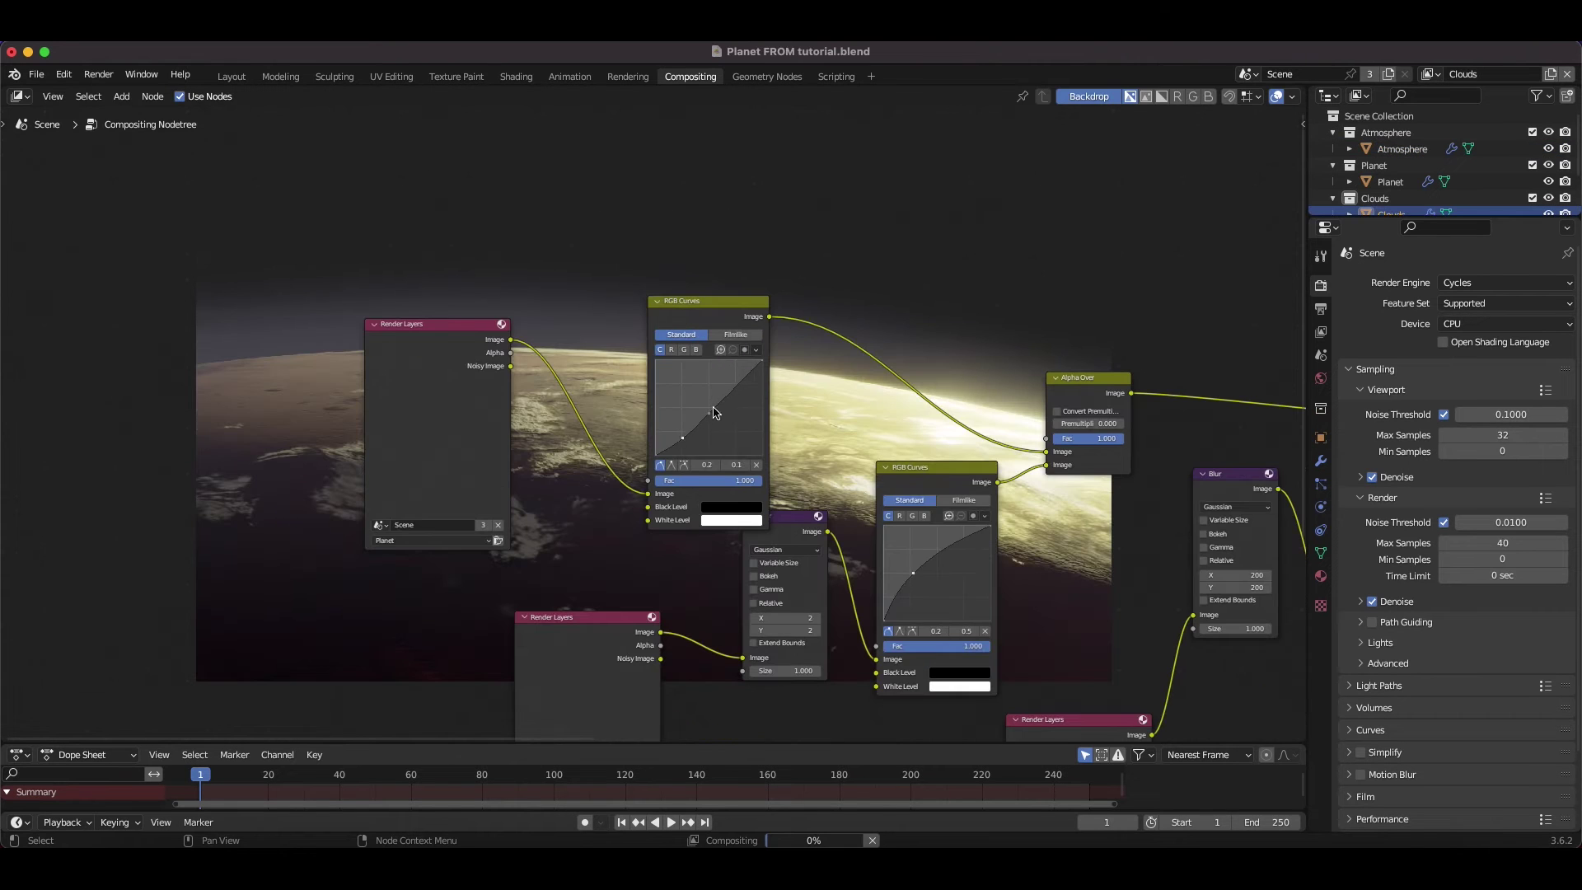
drag(724, 399, 721, 396)
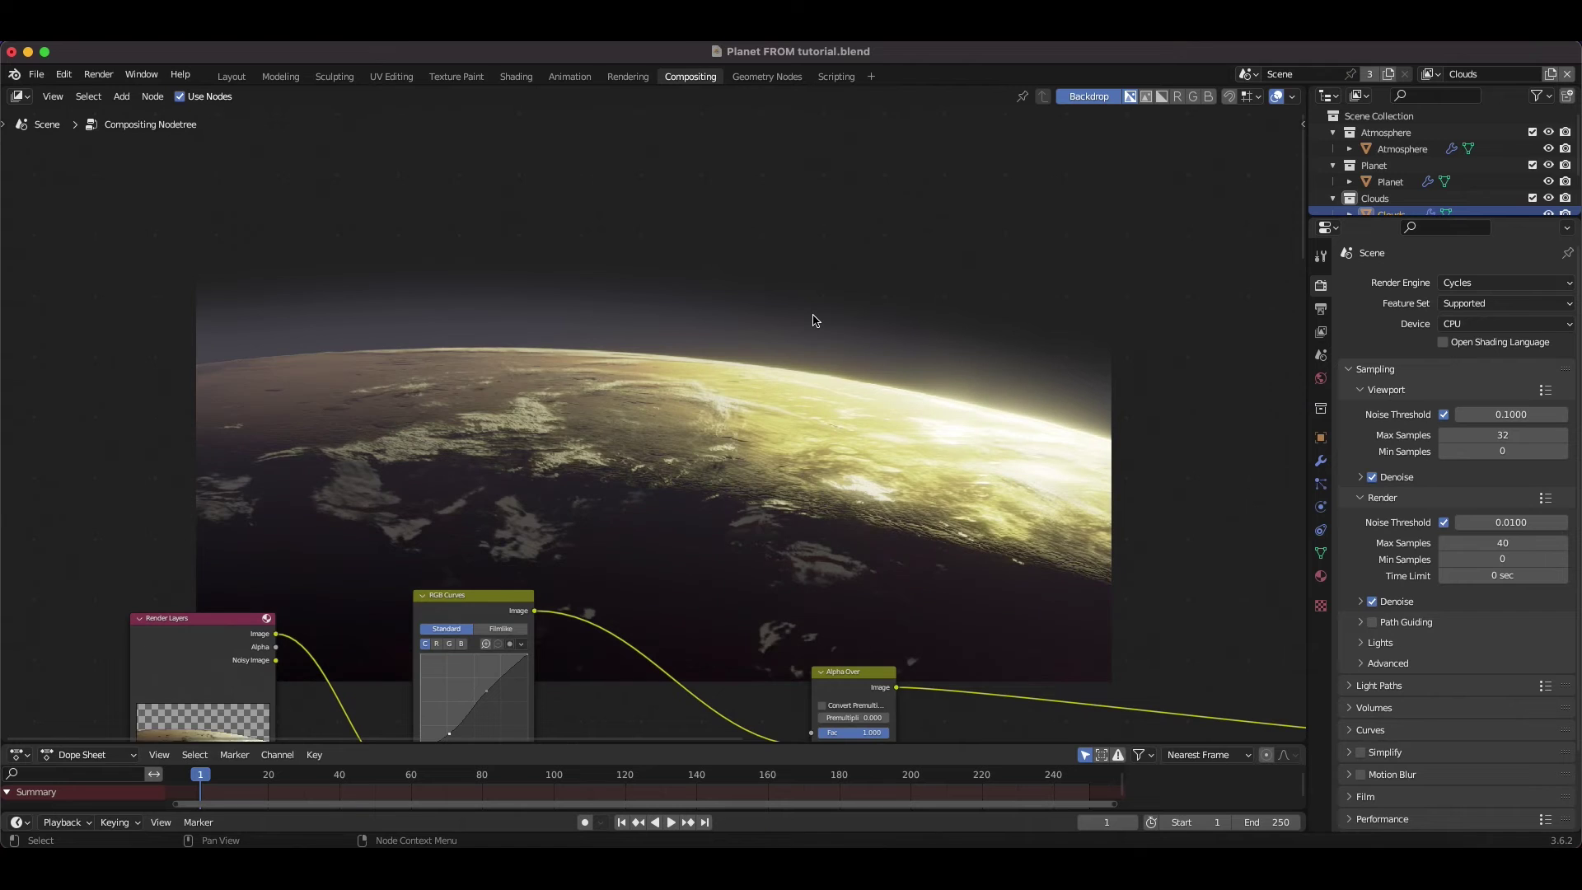
Step: Duplicate the last Alpha Over before the Streaks Glare and move its incoming link to the second Image input
scroll(580, 454, down, 7)
scroll(654, 422, down, 5)
scroll(654, 423, right, 10)
click(834, 428)
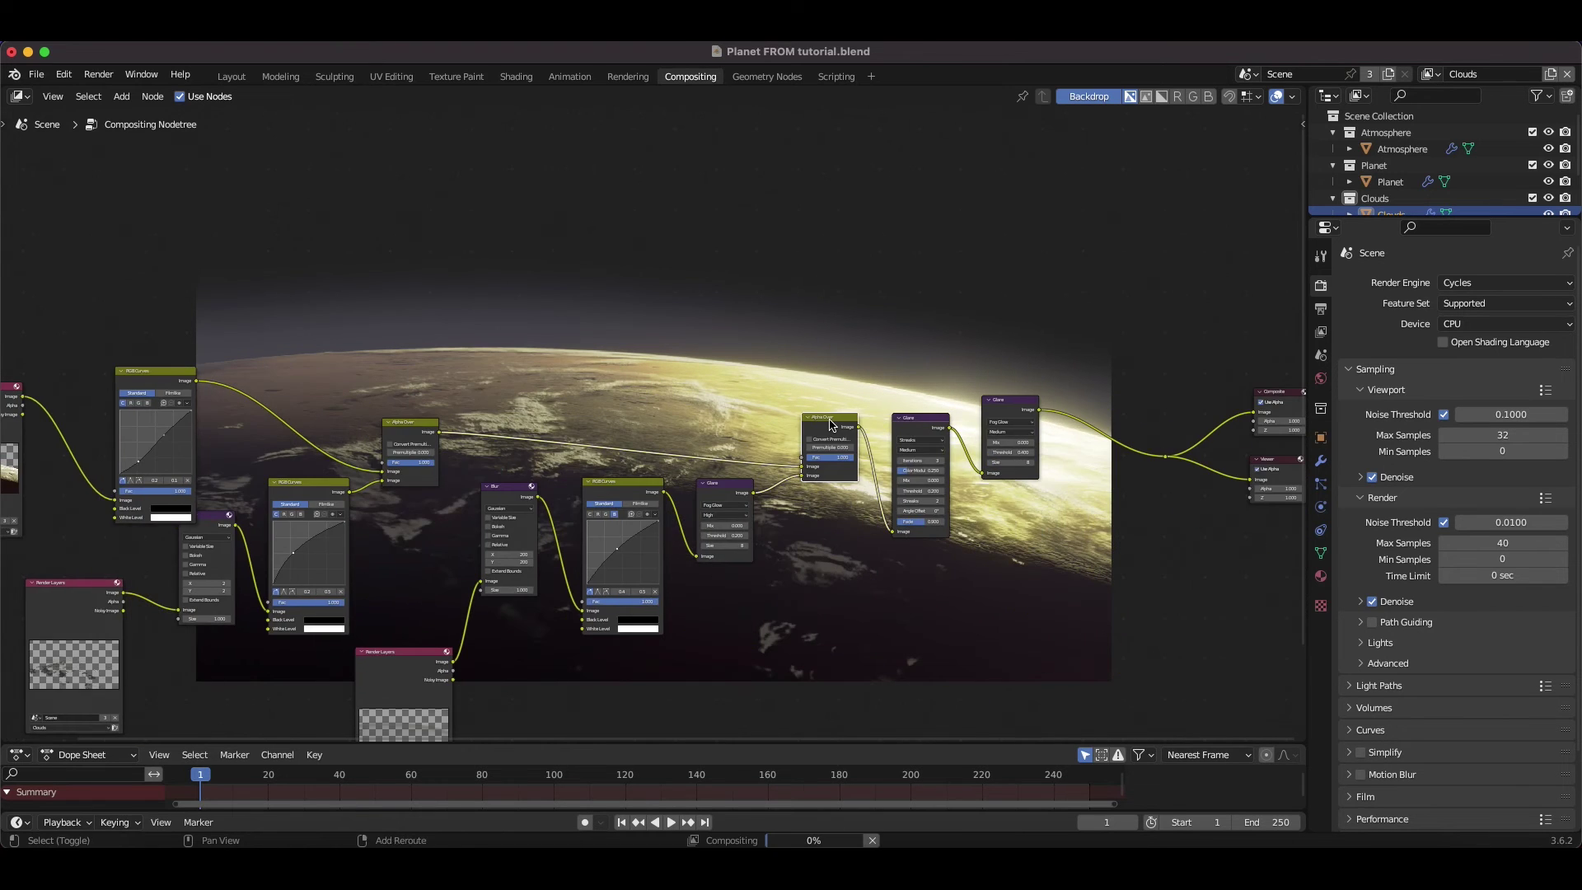
key(shift+d)
click(878, 437)
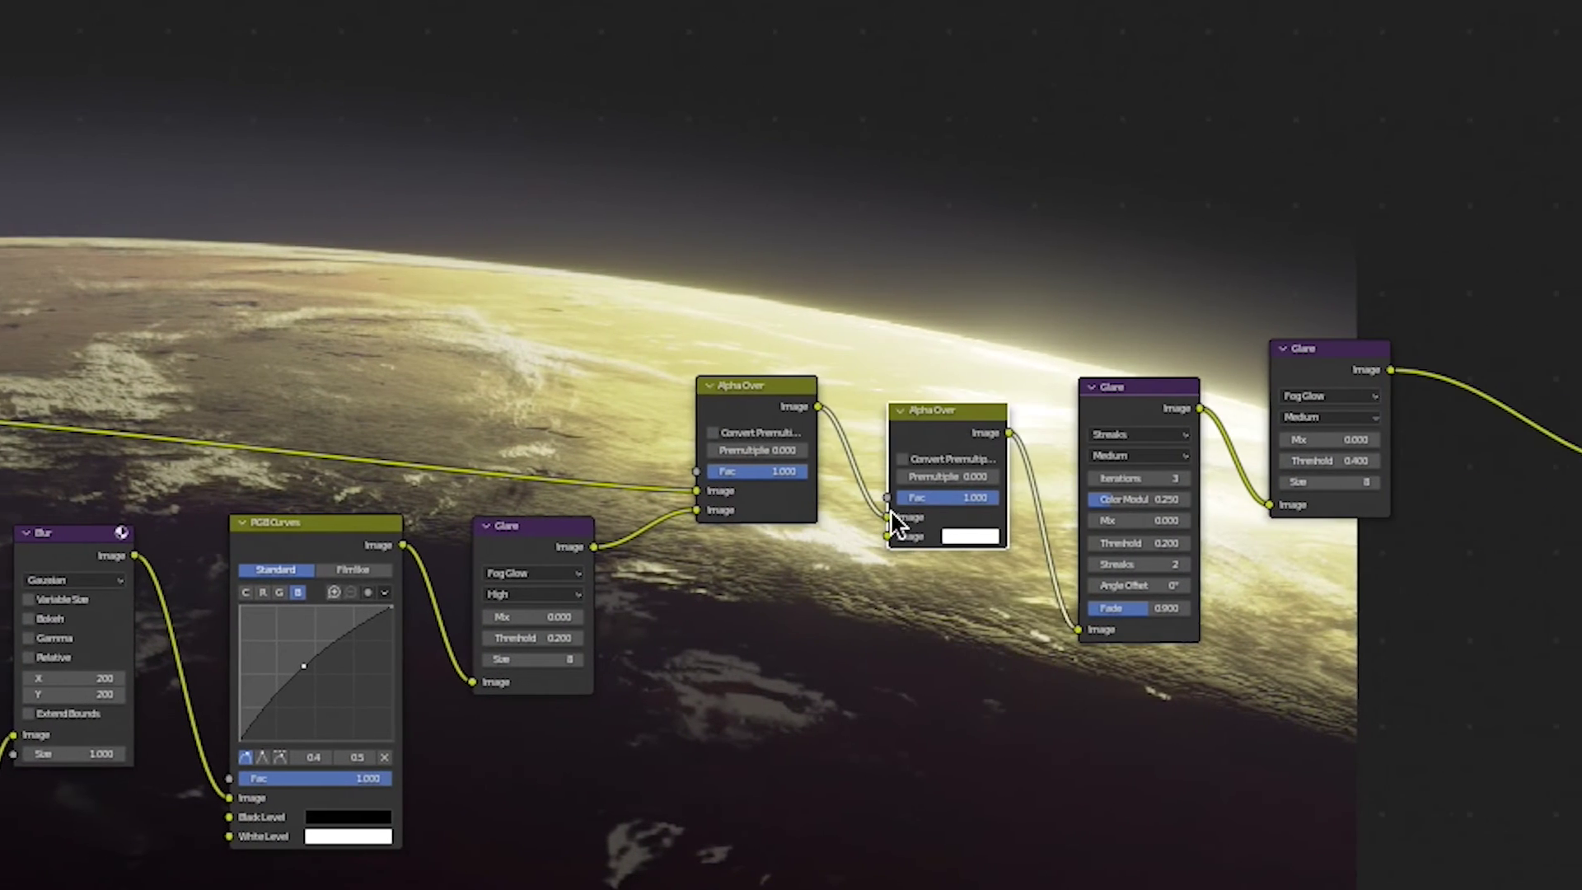
drag(887, 517, 883, 450)
Step: Darken the background color in the new Alpha Over's first Image input to near black
scroll(883, 450, right, 2)
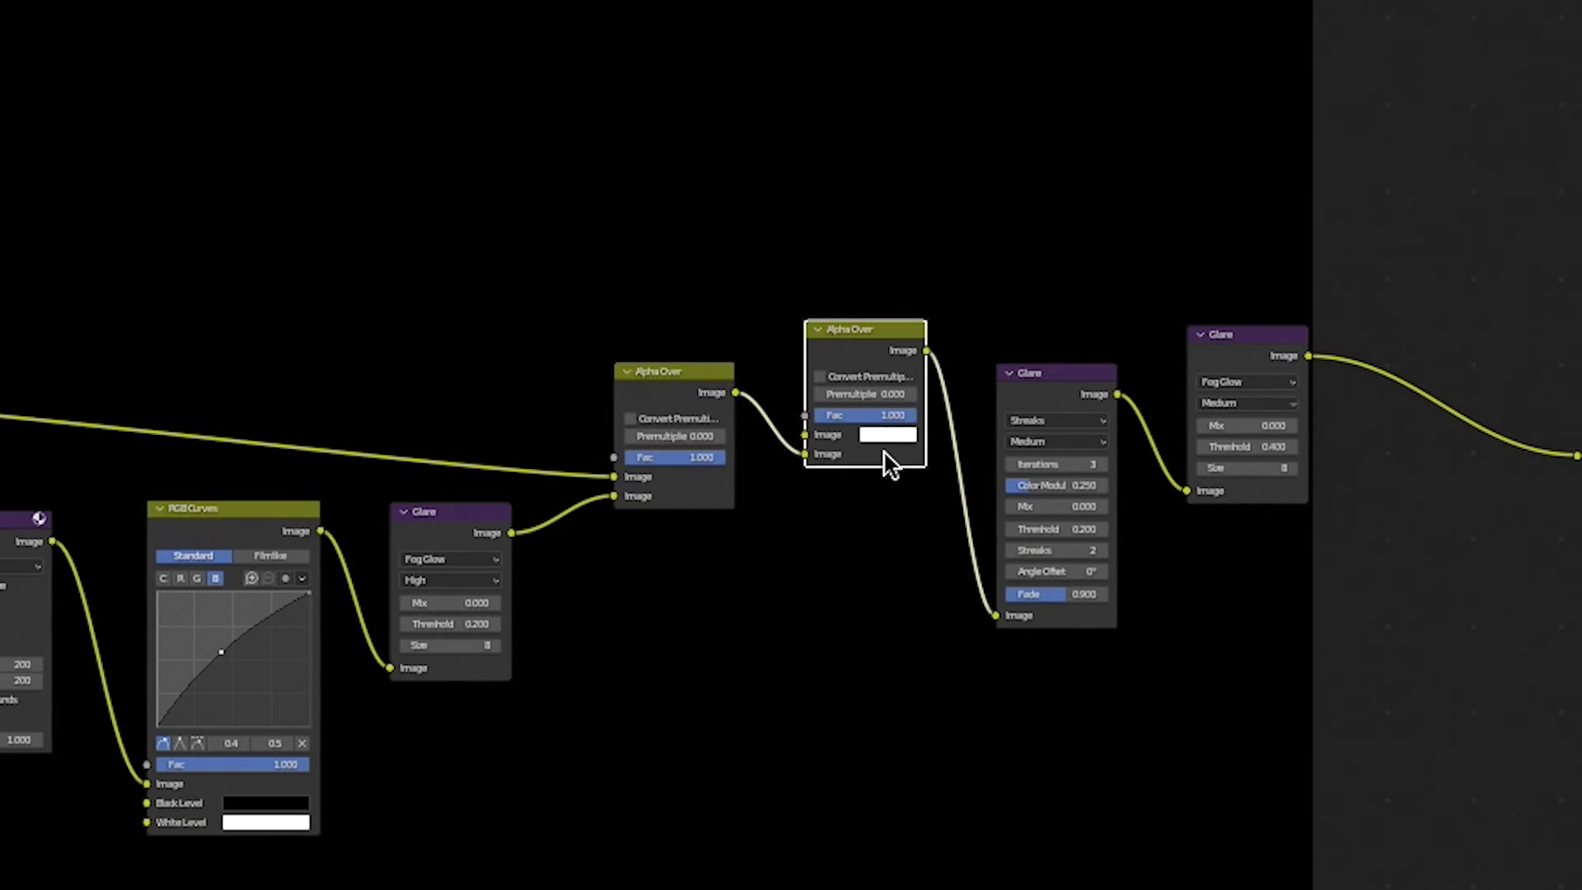
click(894, 429)
drag(1009, 281, 1010, 312)
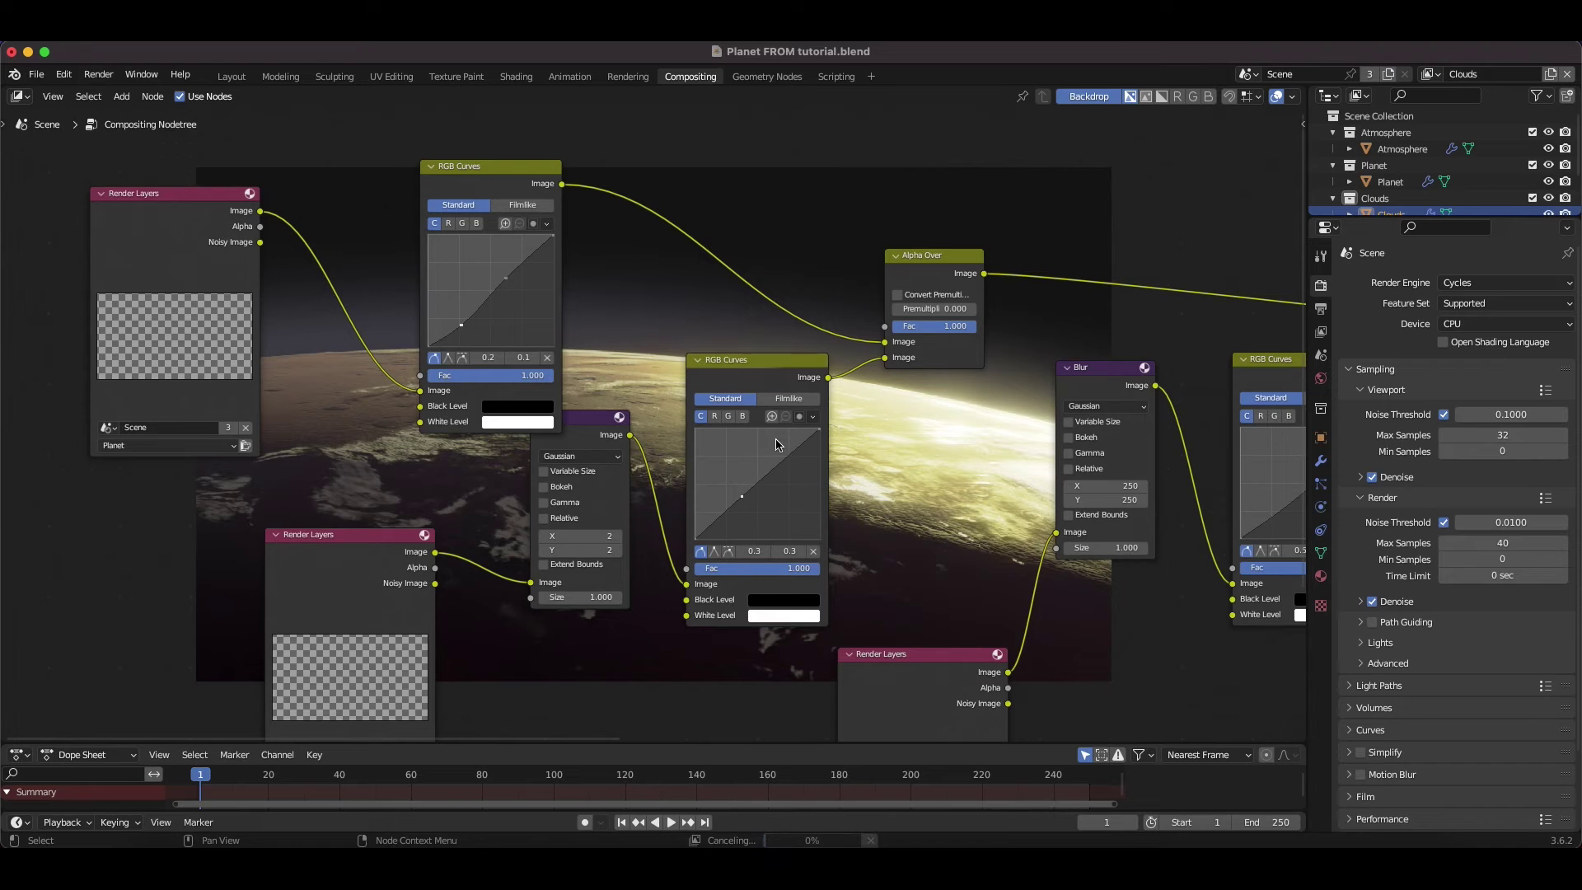
scroll(837, 332, up, 10)
scroll(837, 333, right, 5)
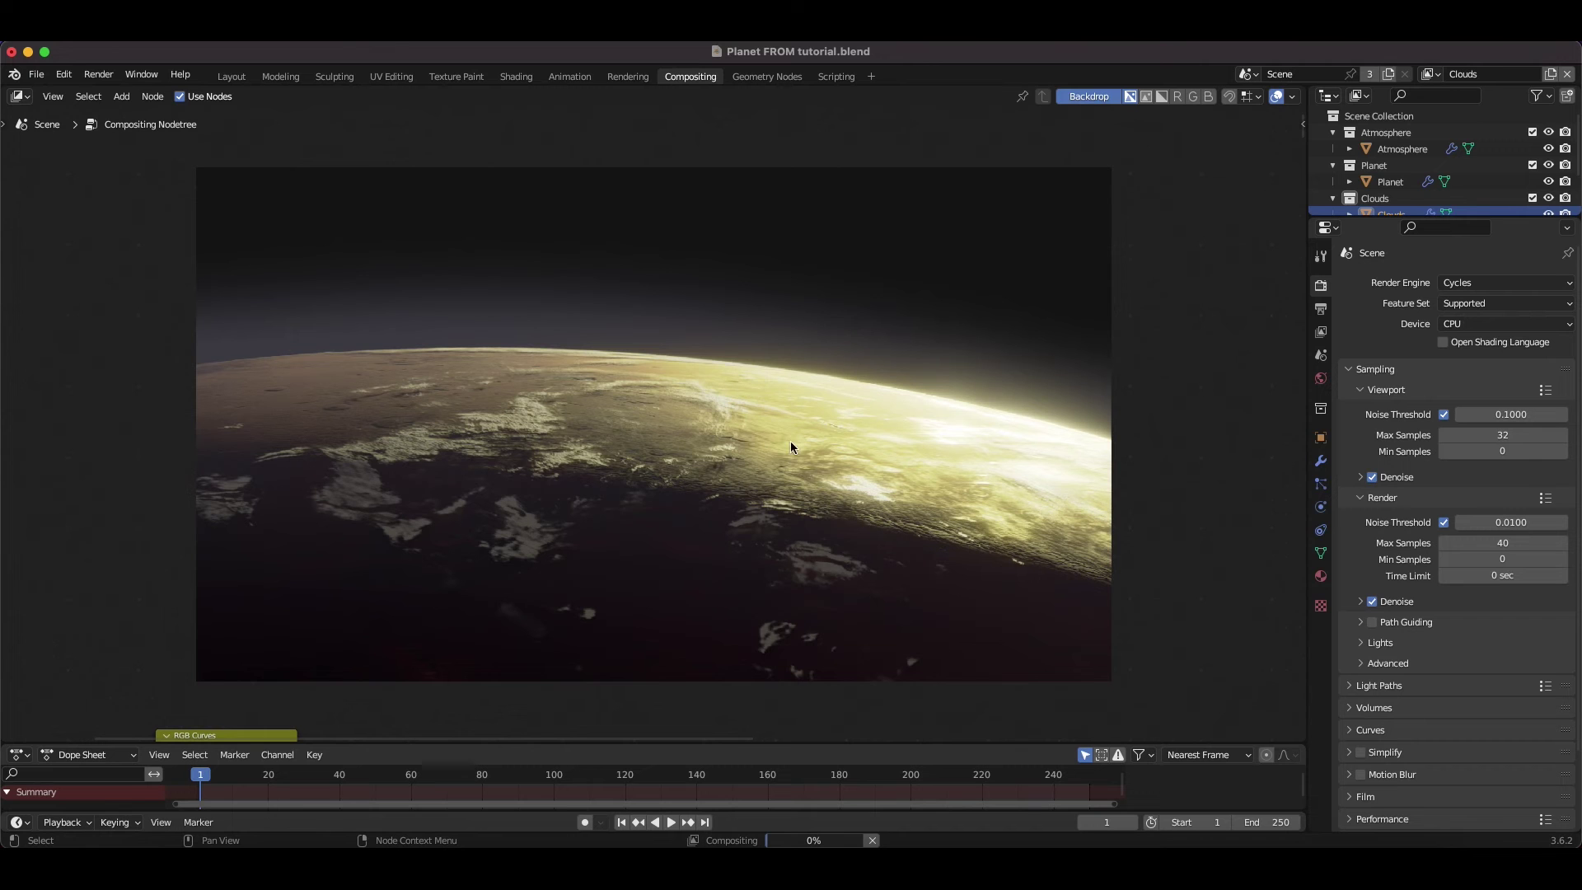
shift+scroll(732, 466, down, 10)
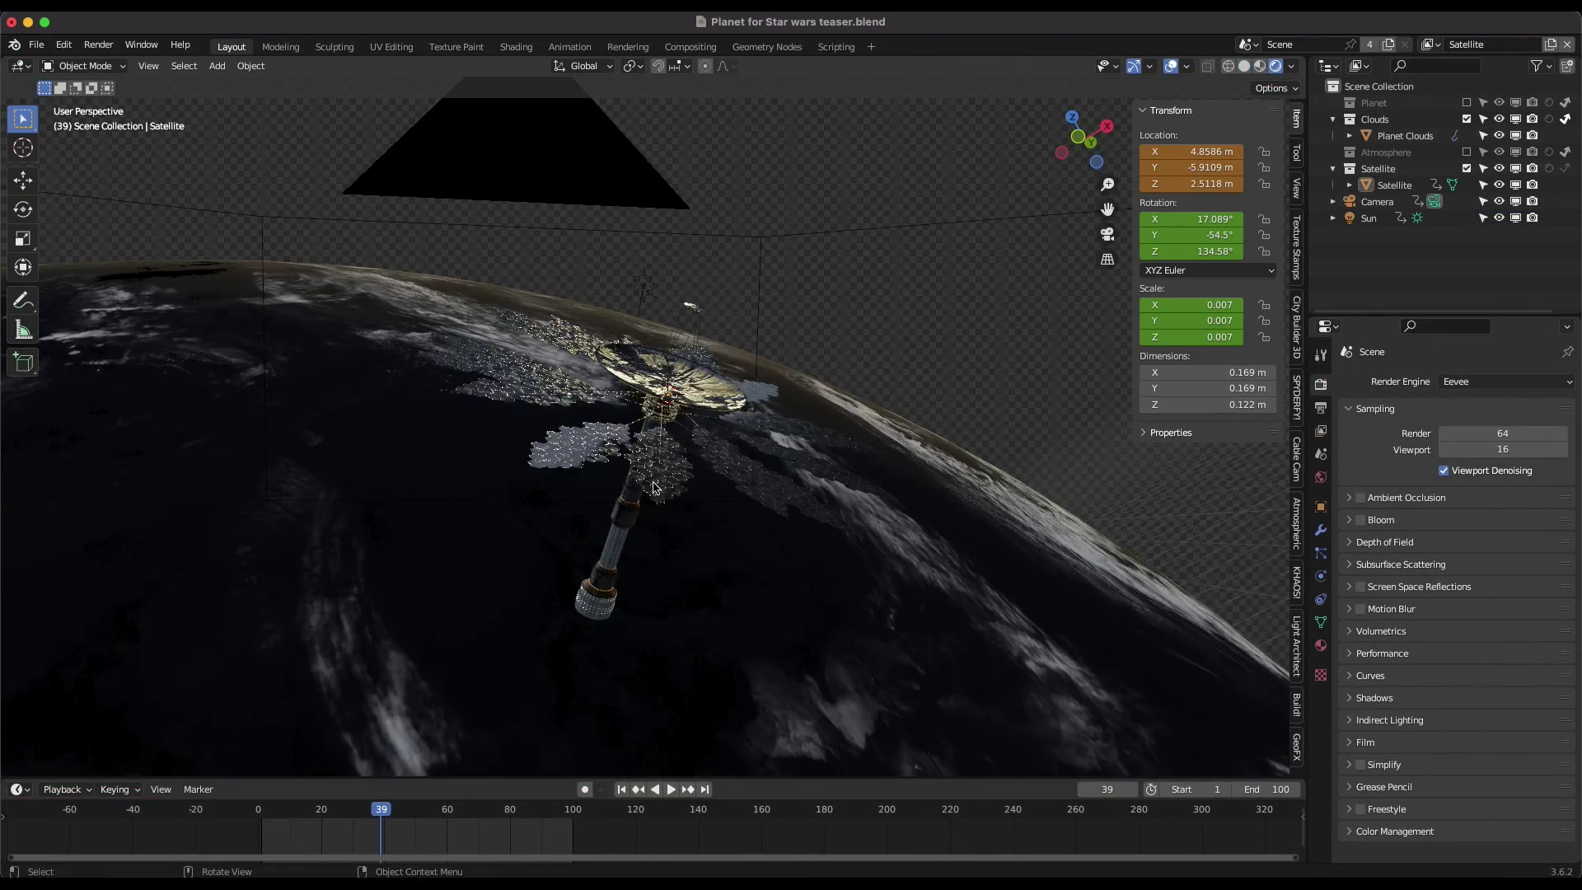
middle_drag(576, 412, 660, 523)
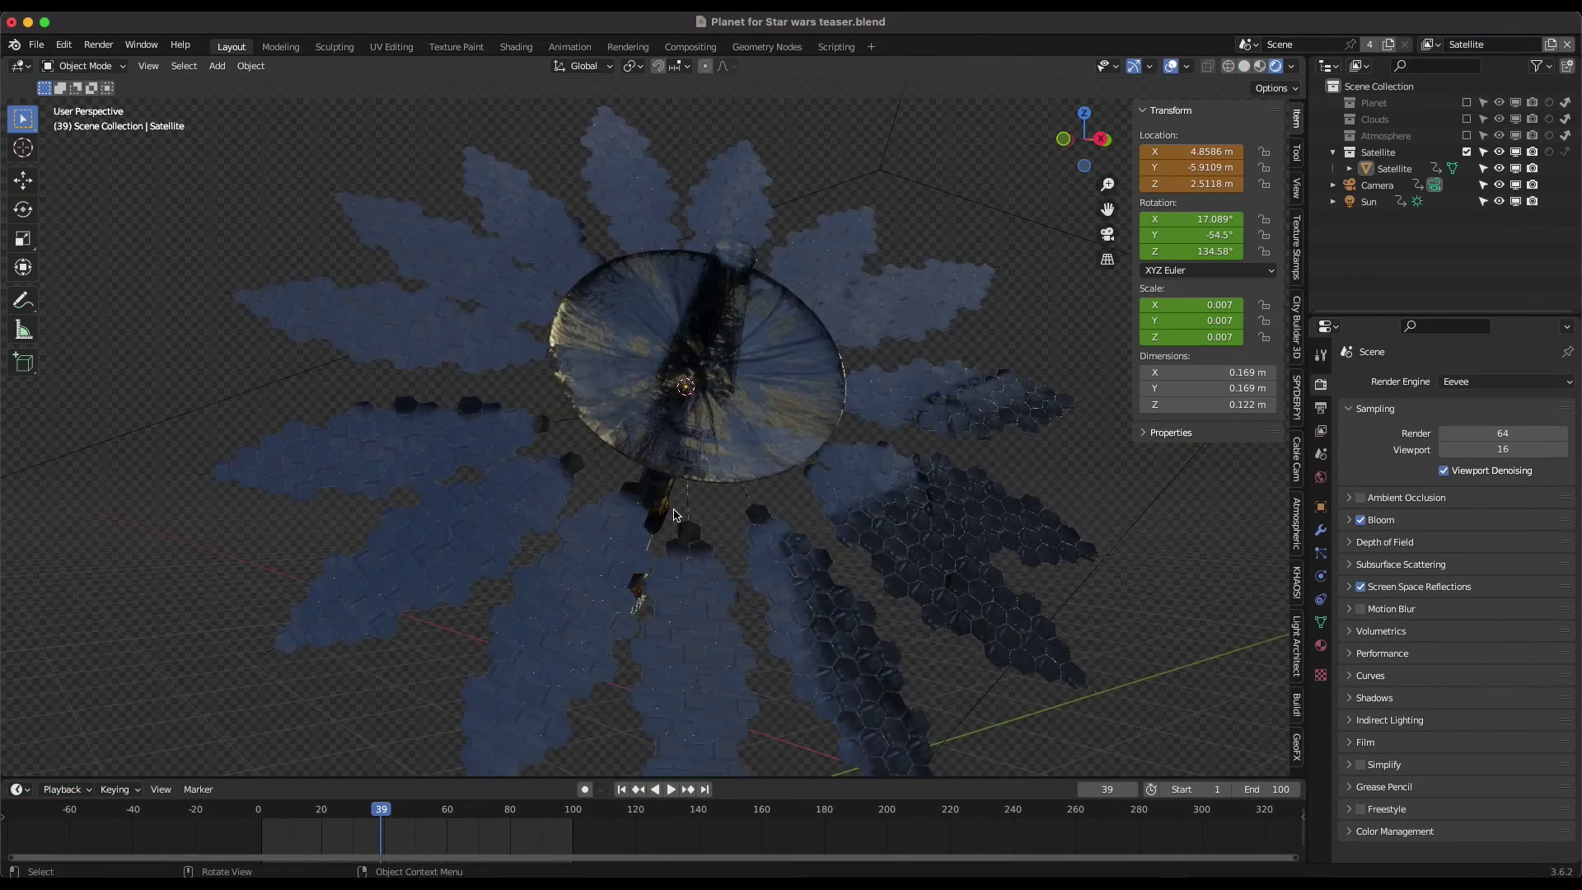